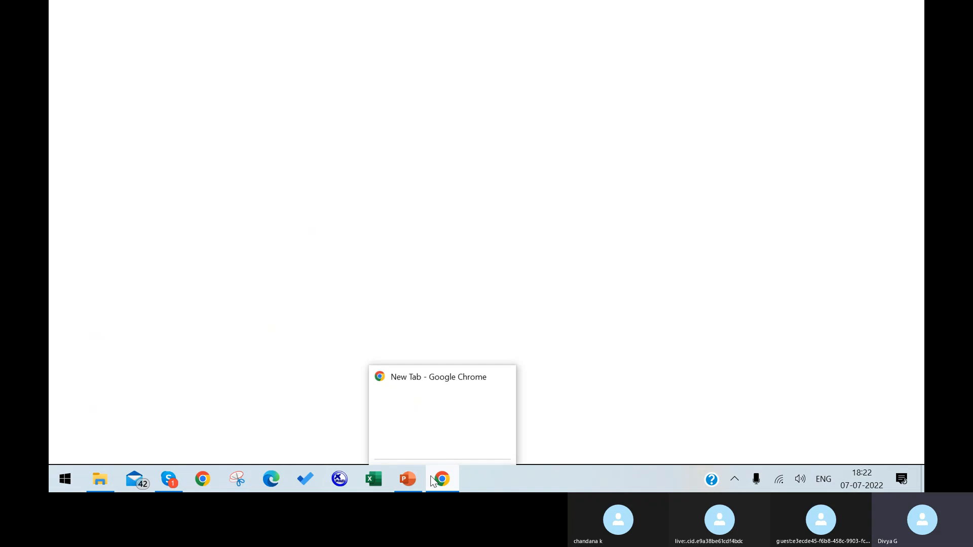
Step: Bring Chrome forward and open the SuccessFactors Login shortcut
{"action": "left_click", "coordinate": [440, 480]}
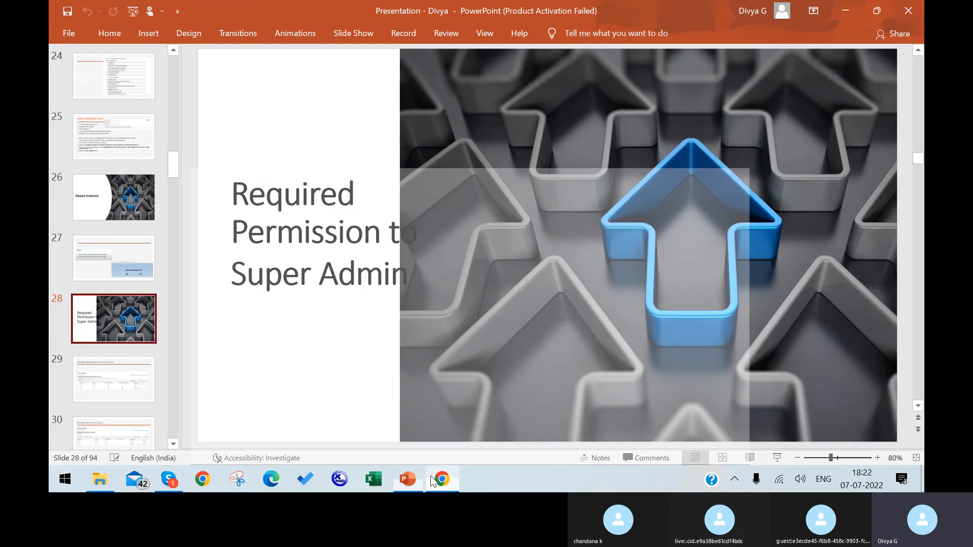
{"action": "left_click", "coordinate": [437, 479]}
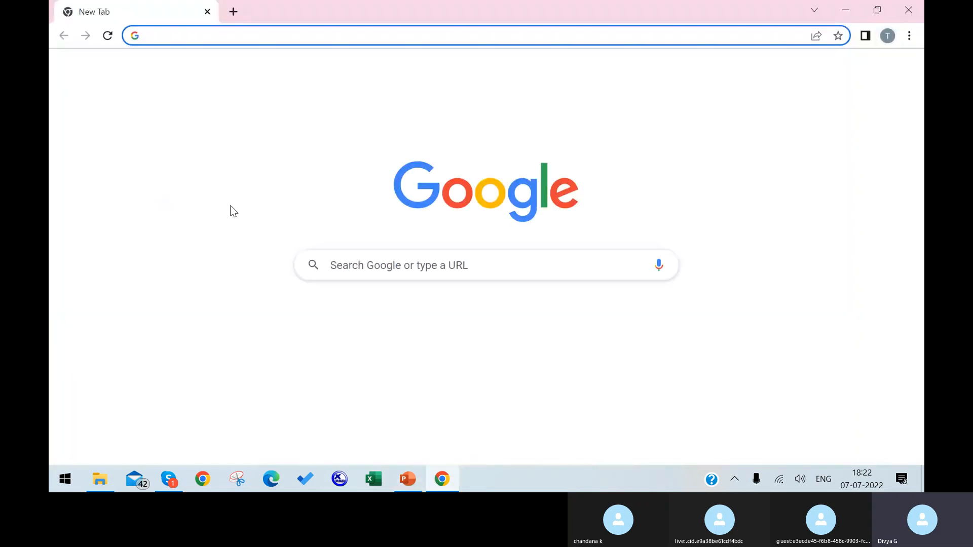
{"action": "left_click", "coordinate": [332, 340]}
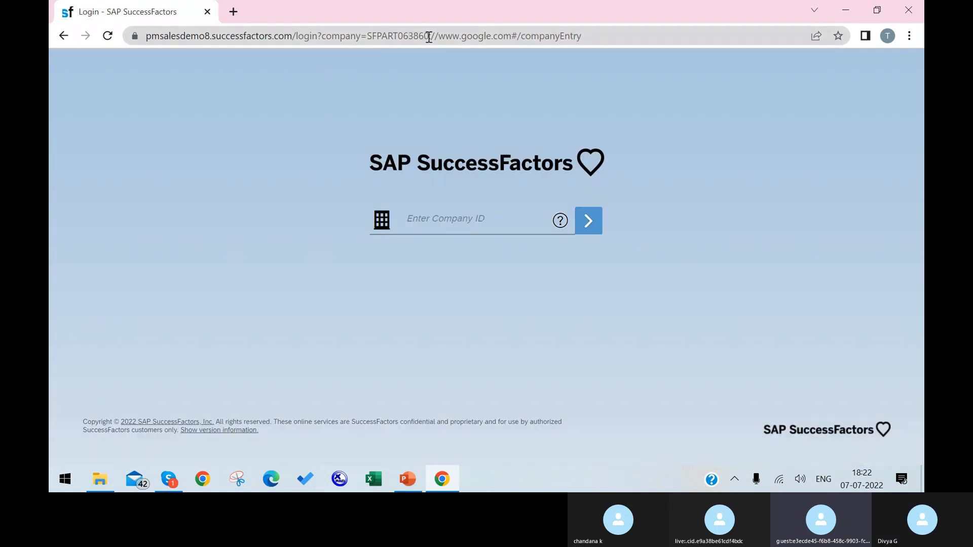
Step: Copy the company ID from the page address and paste it into the company ID field
{"action": "left_click_drag", "start_coordinate": [425, 37], "coordinate": [398, 49]}
{"action": "key", "text": "ctrl+c"}
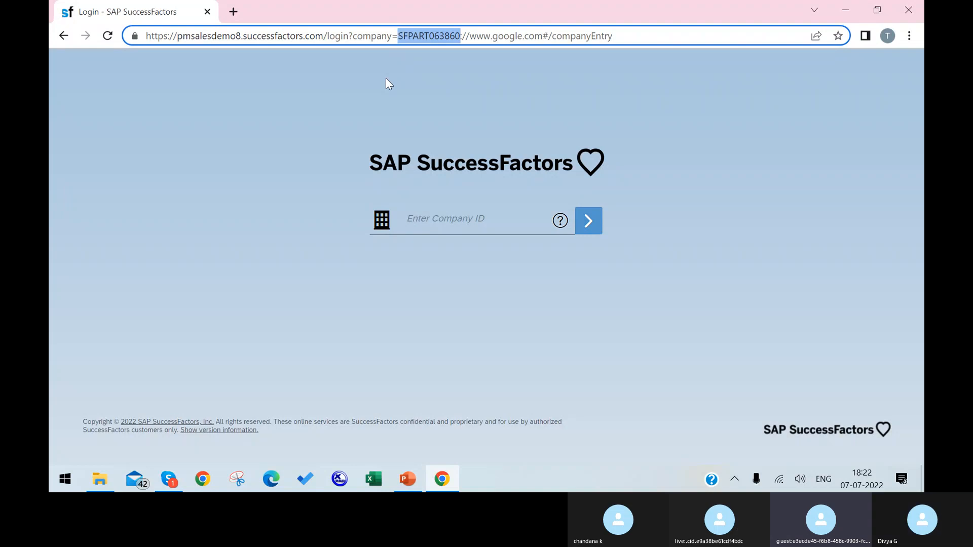
{"action": "left_click", "coordinate": [460, 231]}
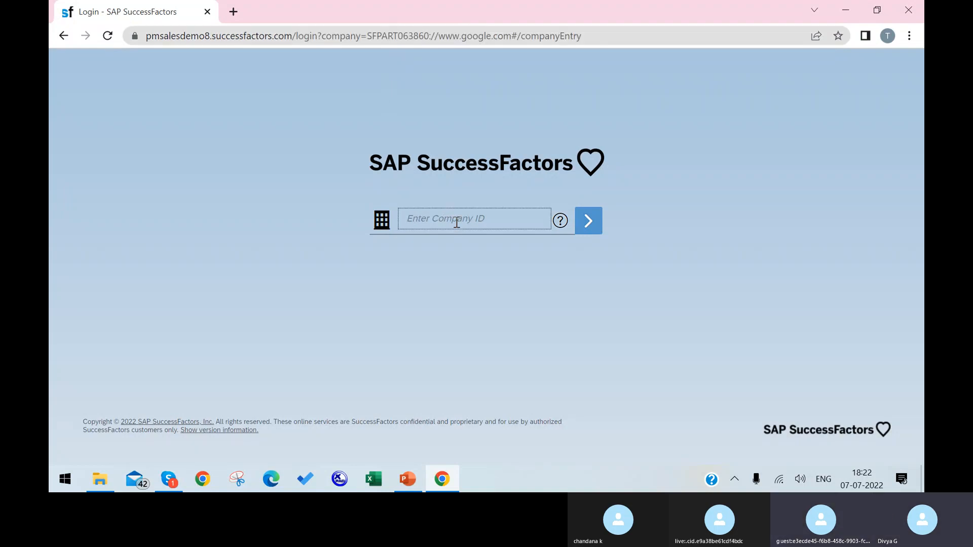
{"action": "key", "text": "ctrl+v"}
Step: Submit the company ID, returning once to resubmit it
{"action": "left_click", "coordinate": [585, 226]}
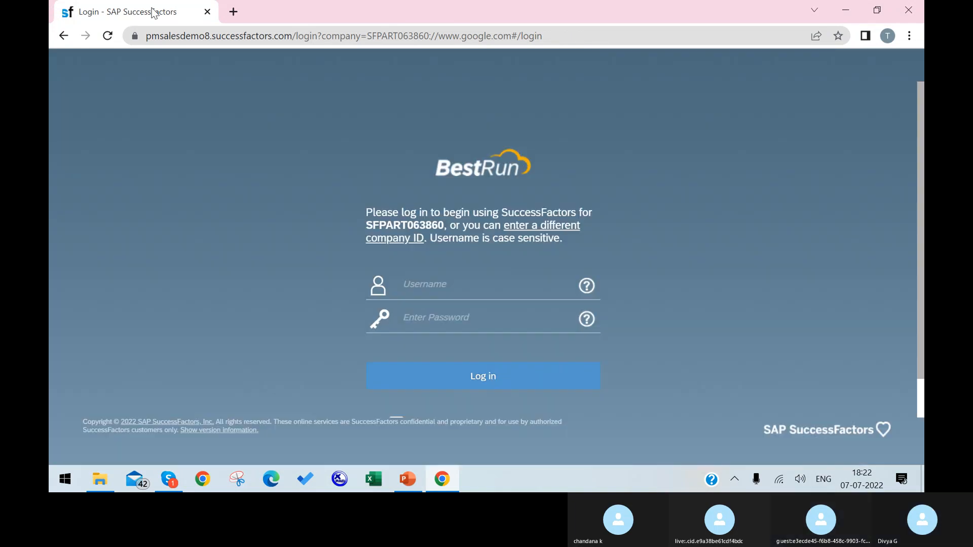
{"action": "left_click", "coordinate": [63, 35]}
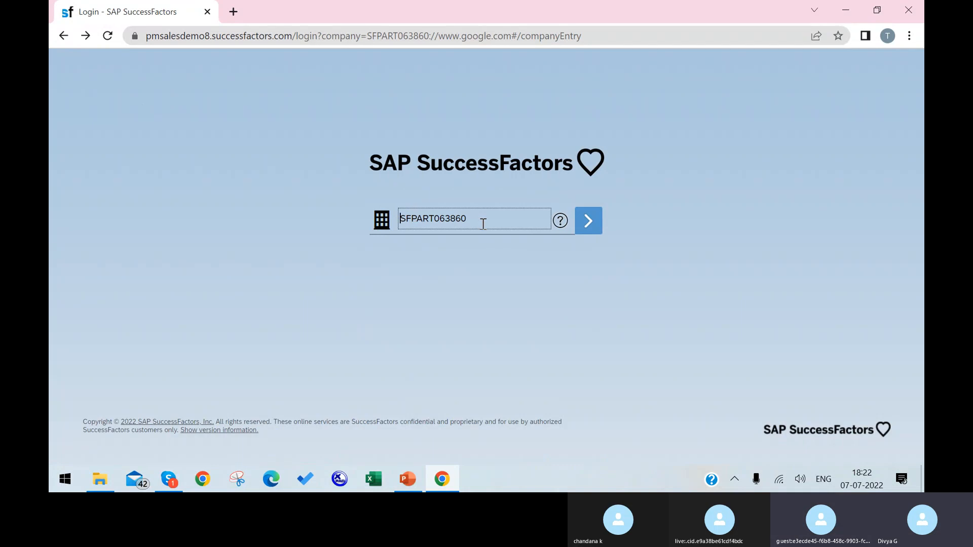
{"action": "left_click", "coordinate": [586, 223]}
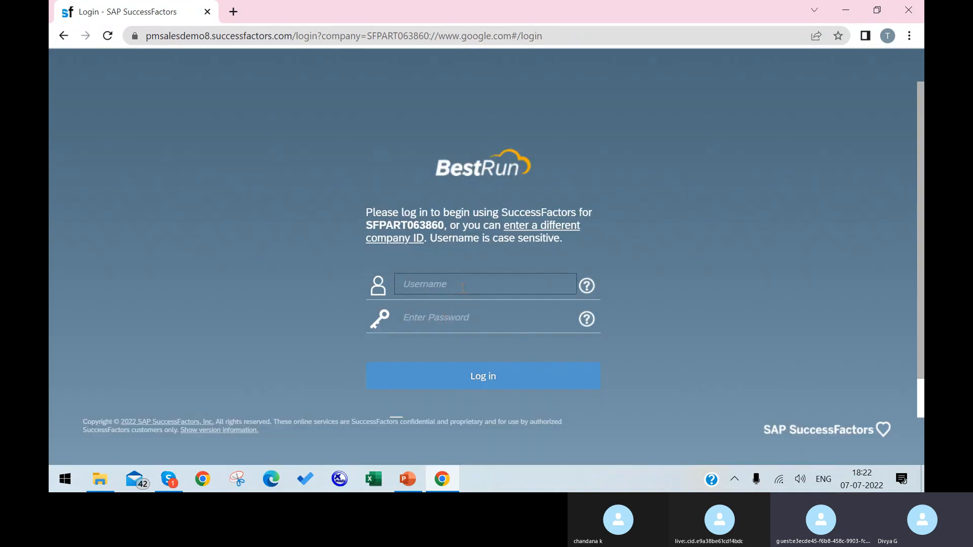
Step: Log in with the administrator username and the account password
{"action": "type", "text": "sfadmin"}
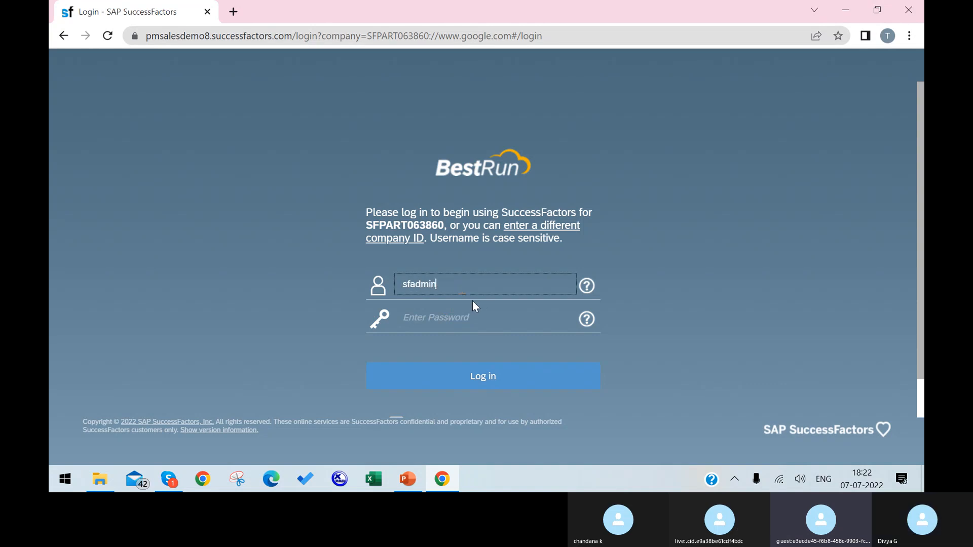
{"action": "left_click", "coordinate": [460, 319]}
{"action": "type", "text": "••••"}
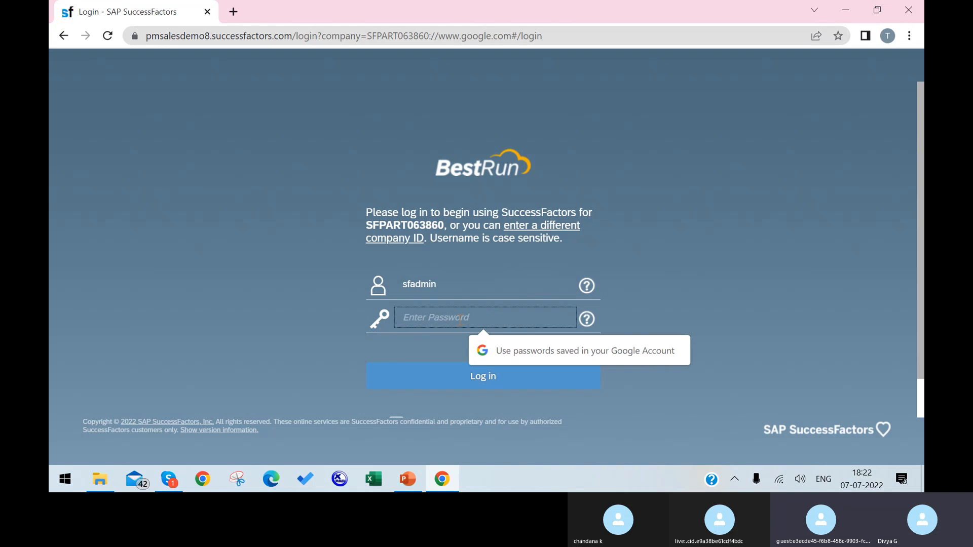
{"action": "type", "text": "•••••"}
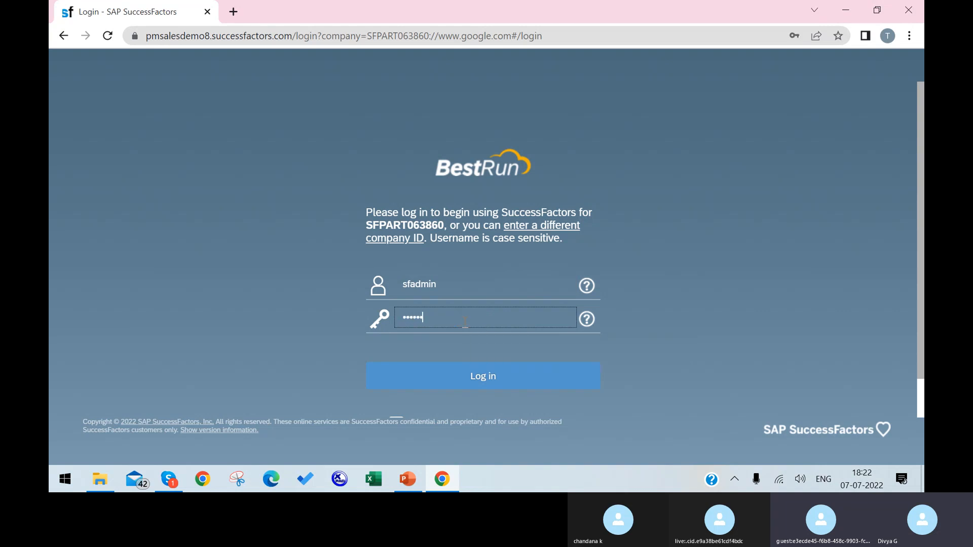
{"action": "left_click", "coordinate": [472, 378]}
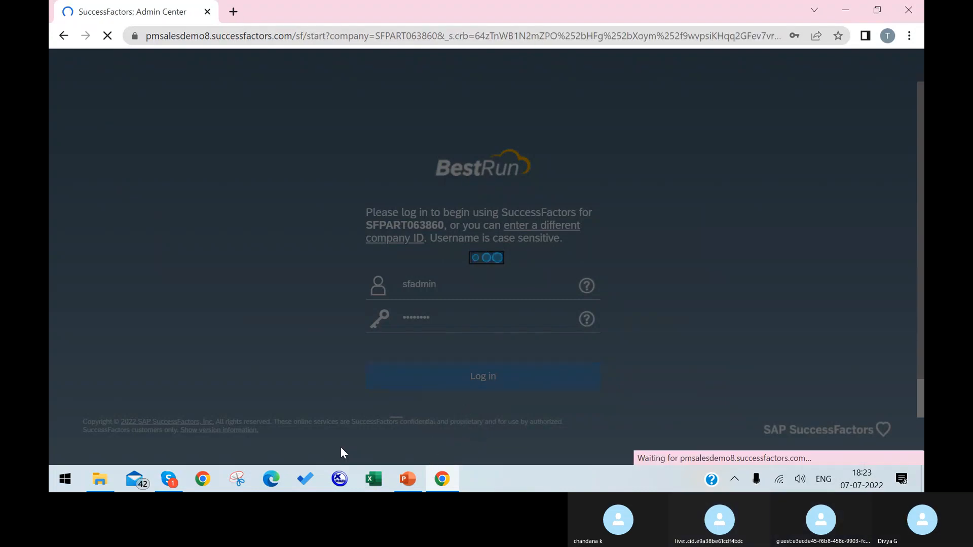
{"action": "mouse_move", "coordinate": [167, 481]}
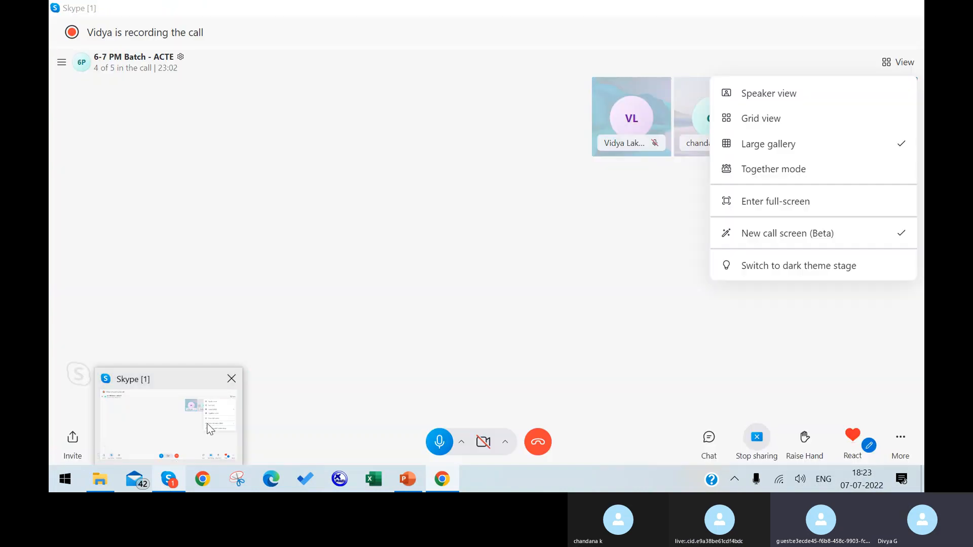
{"action": "left_click", "coordinate": [207, 424]}
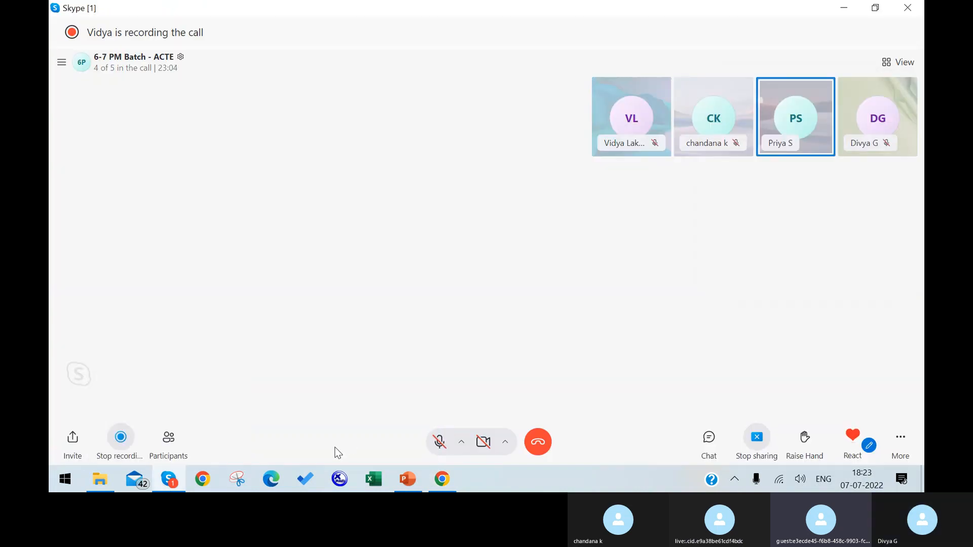
{"action": "left_click", "coordinate": [172, 481]}
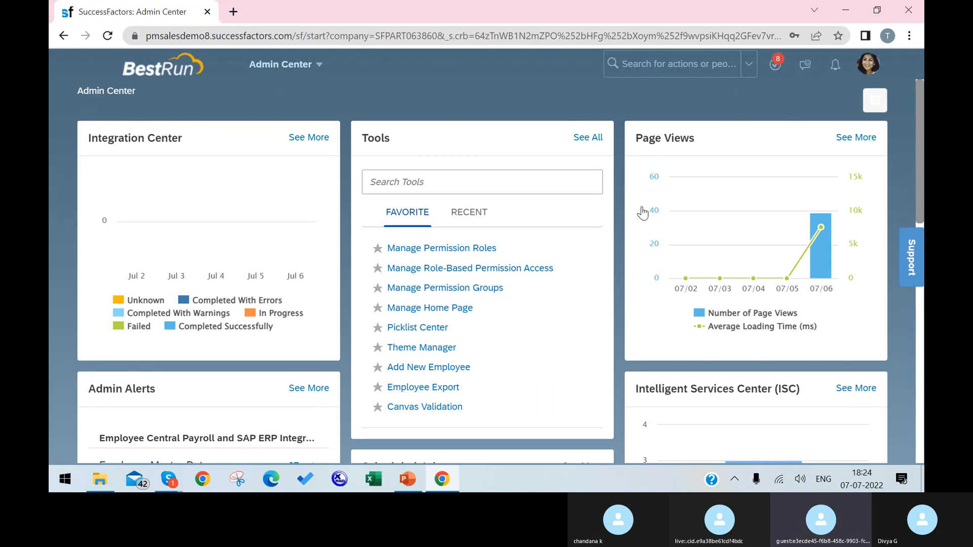
{"action": "left_click", "coordinate": [168, 477]}
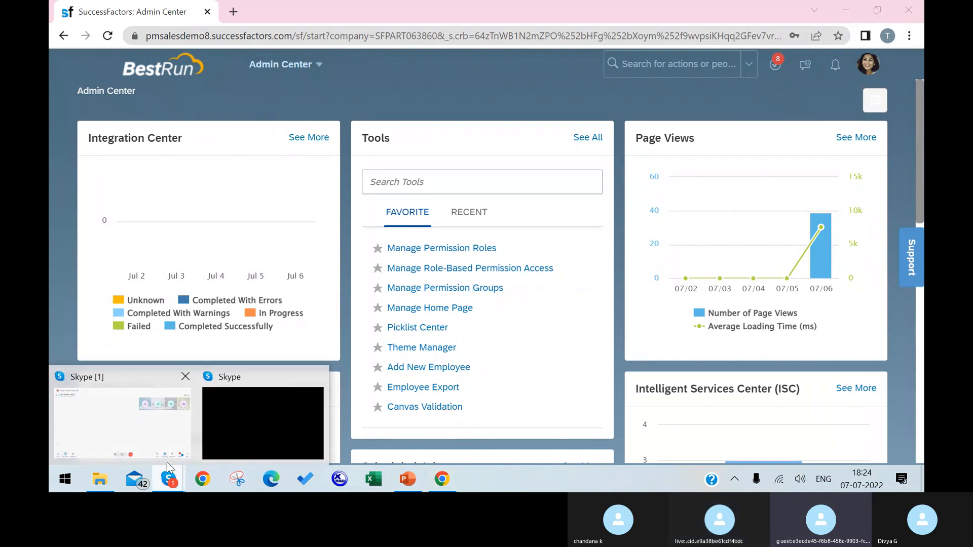
{"action": "mouse_move", "coordinate": [176, 444]}
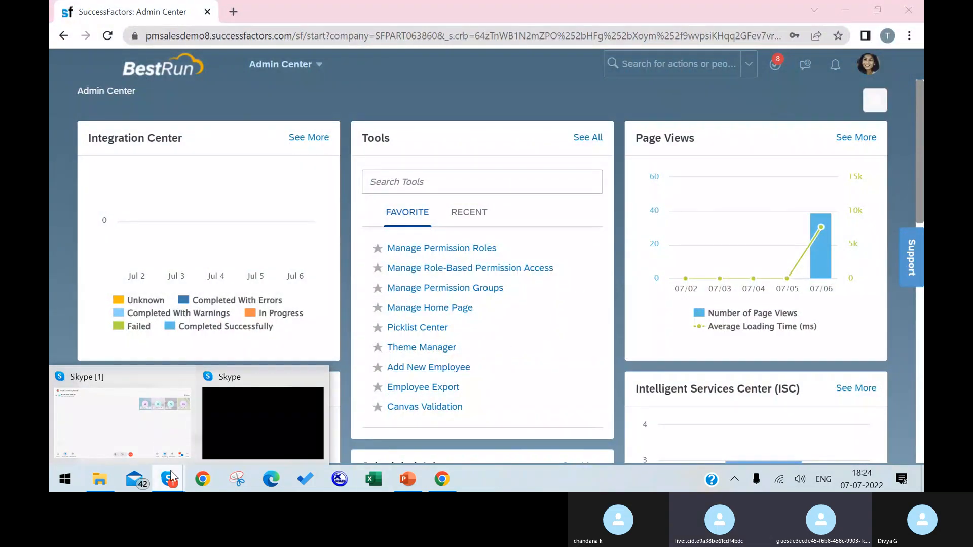
{"action": "left_click", "coordinate": [157, 433]}
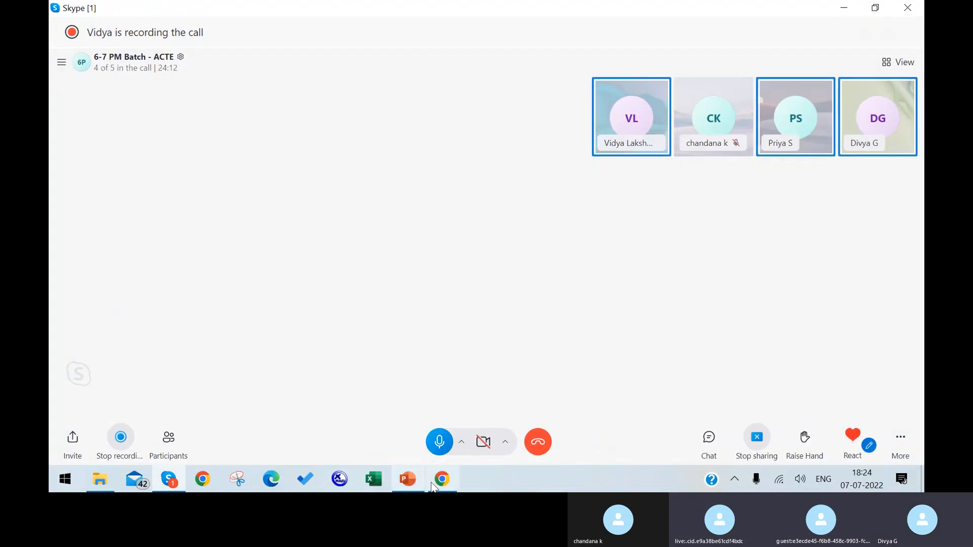
{"action": "left_click", "coordinate": [436, 482]}
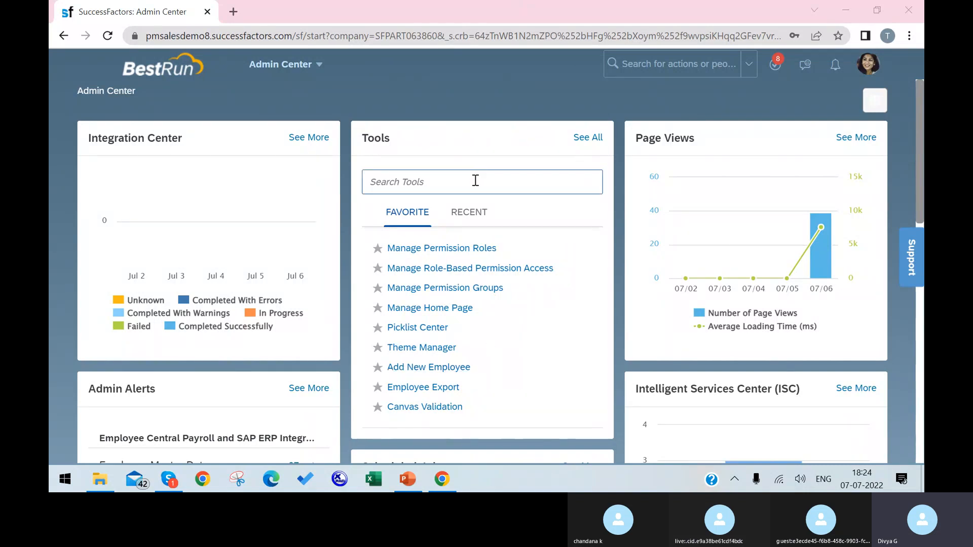
{"action": "mouse_move", "coordinate": [815, 233]}
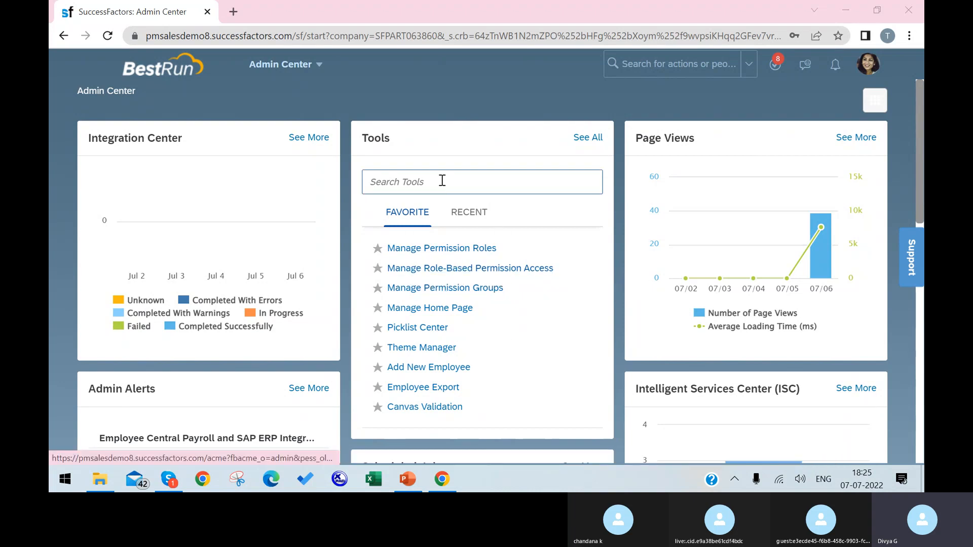
{"action": "left_click", "coordinate": [464, 268]}
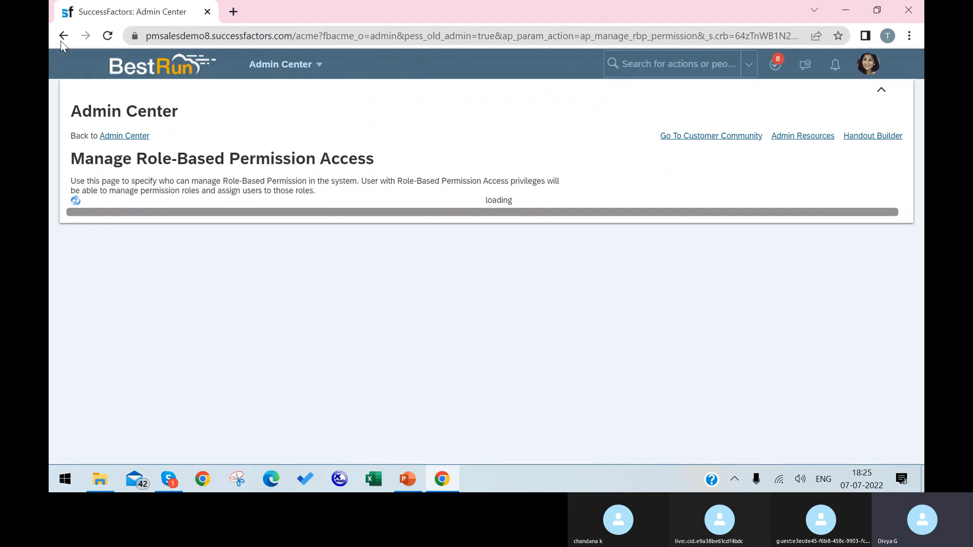
{"action": "left_click", "coordinate": [62, 39]}
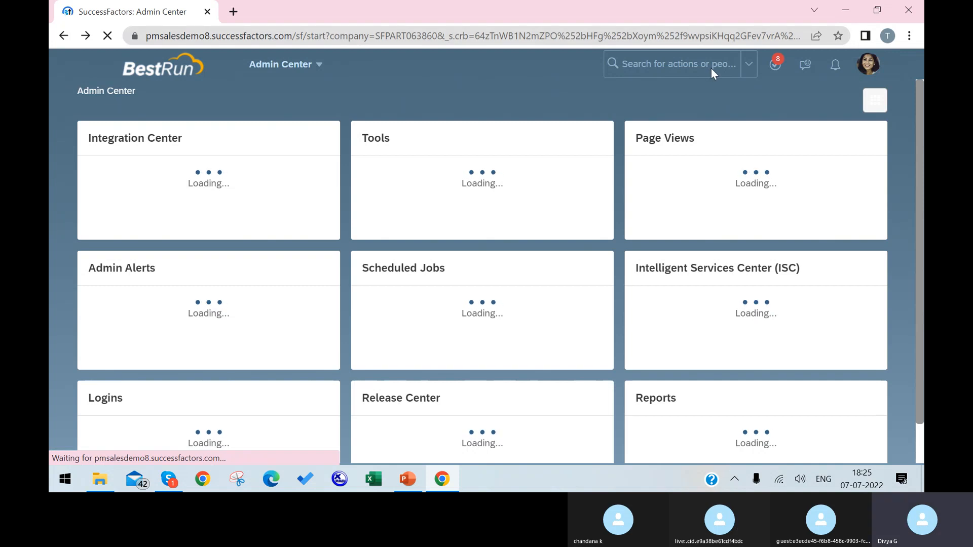
Step: Search people for test and open a test employee's profile from the results
{"action": "left_click", "coordinate": [321, 70]}
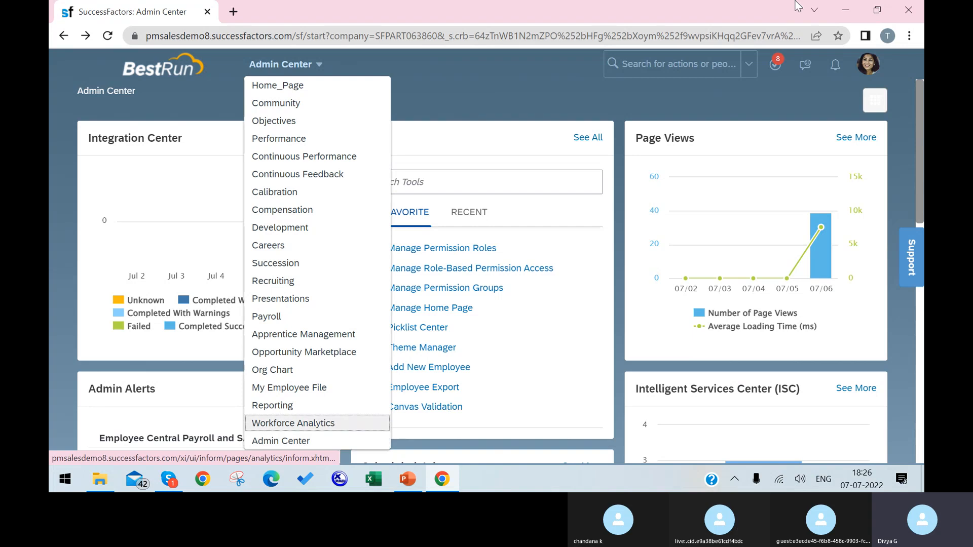
{"action": "left_click", "coordinate": [687, 64]}
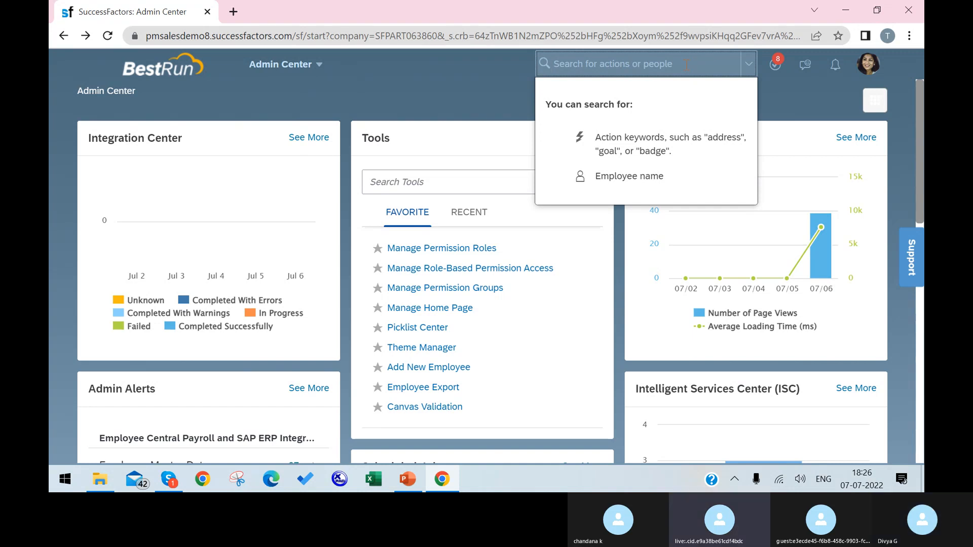
{"action": "type", "text": "test"}
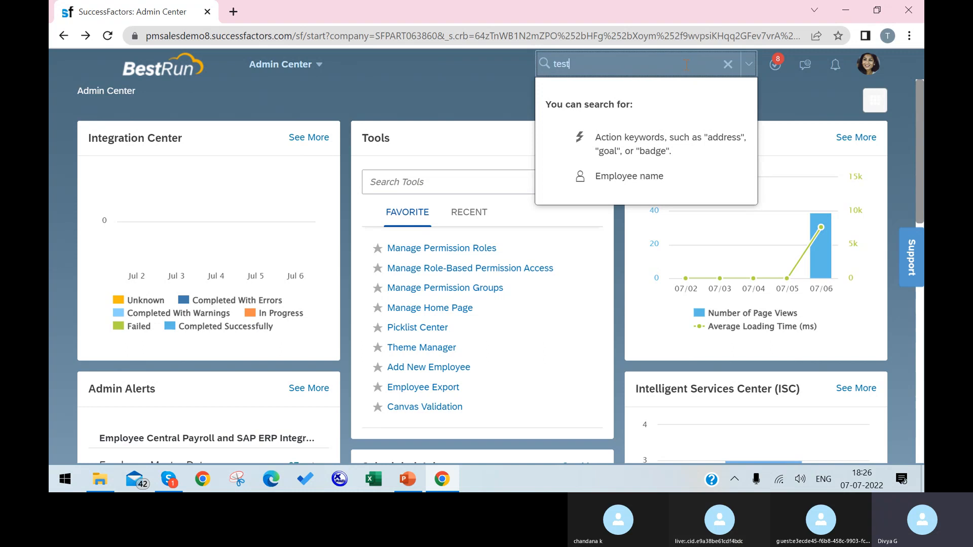
{"action": "key", "text": "Return"}
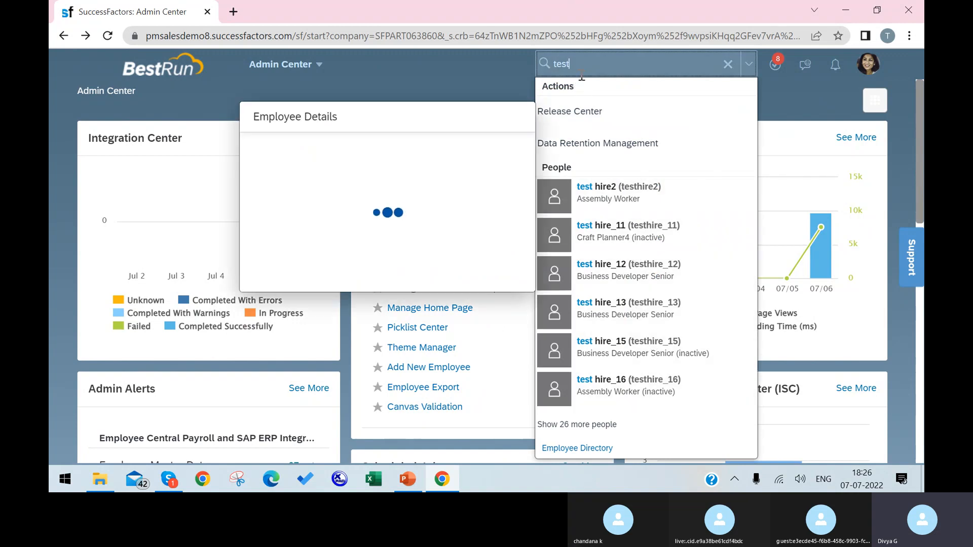
{"action": "left_click", "coordinate": [640, 307]}
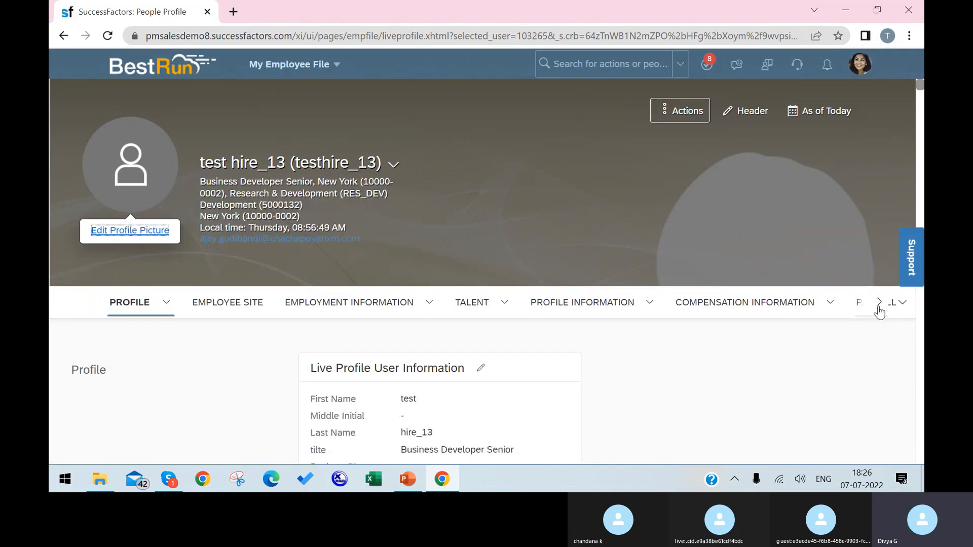
Step: Go to the Admin Center from the module menu and show the To-Do panel
{"action": "left_click", "coordinate": [330, 64]}
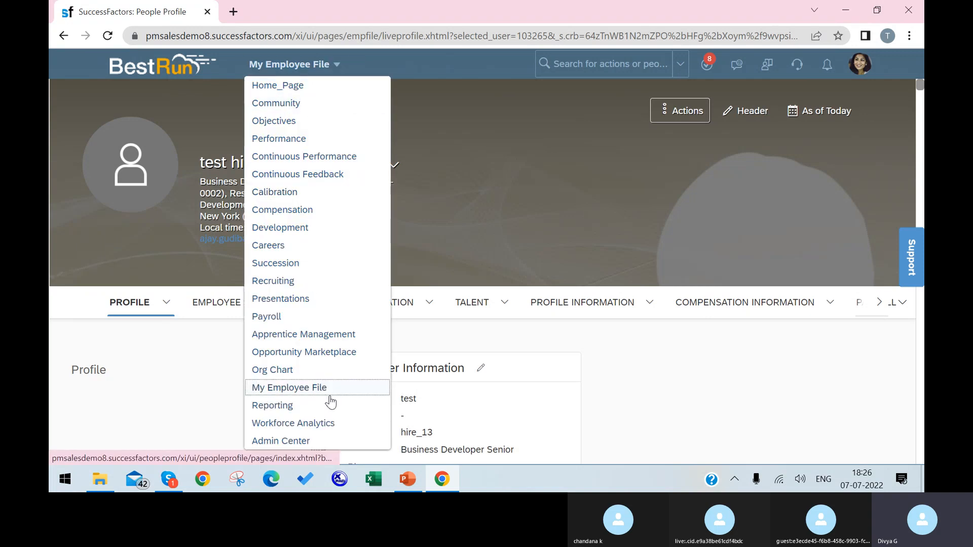
{"action": "left_click", "coordinate": [299, 442]}
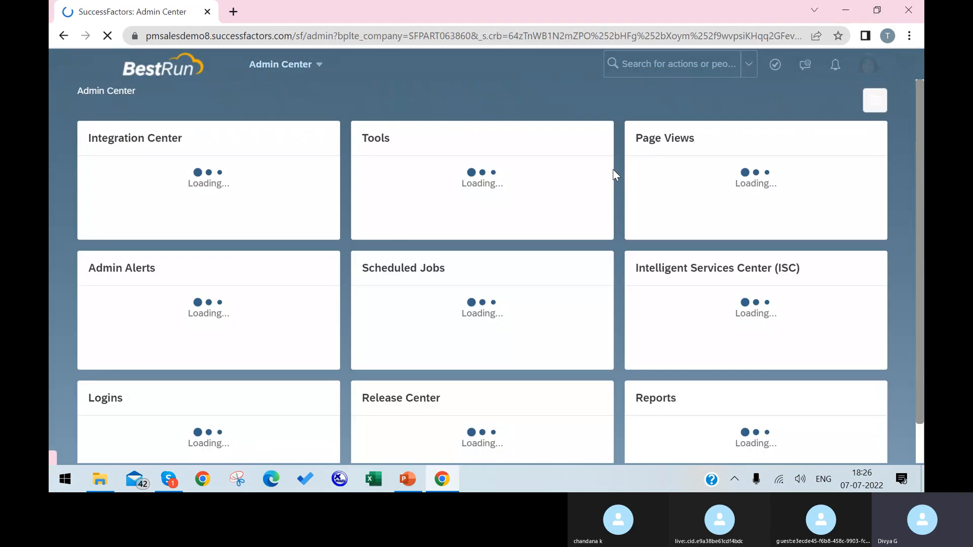
{"action": "left_click", "coordinate": [773, 66]}
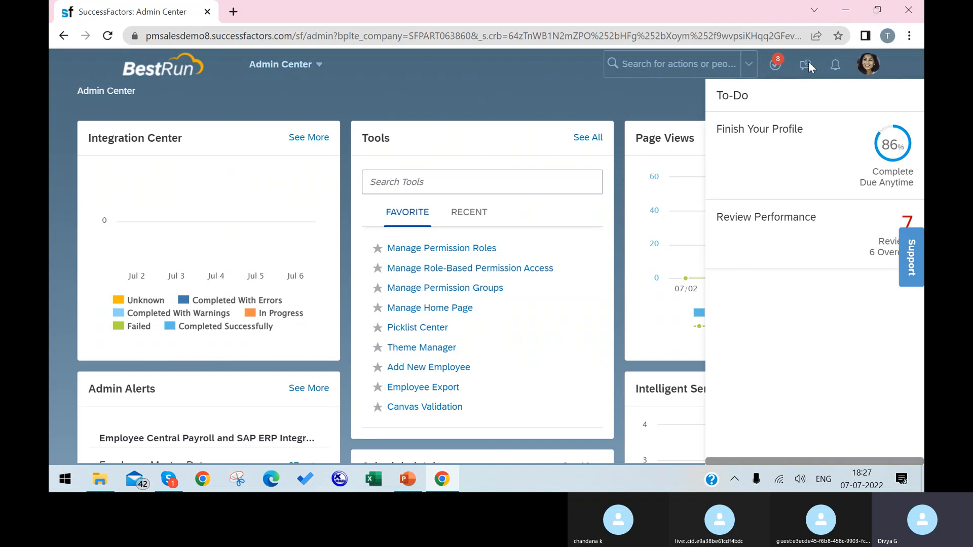
Step: Close the To-Do panel and go to Settings from the profile menu
{"action": "left_click", "coordinate": [835, 63]}
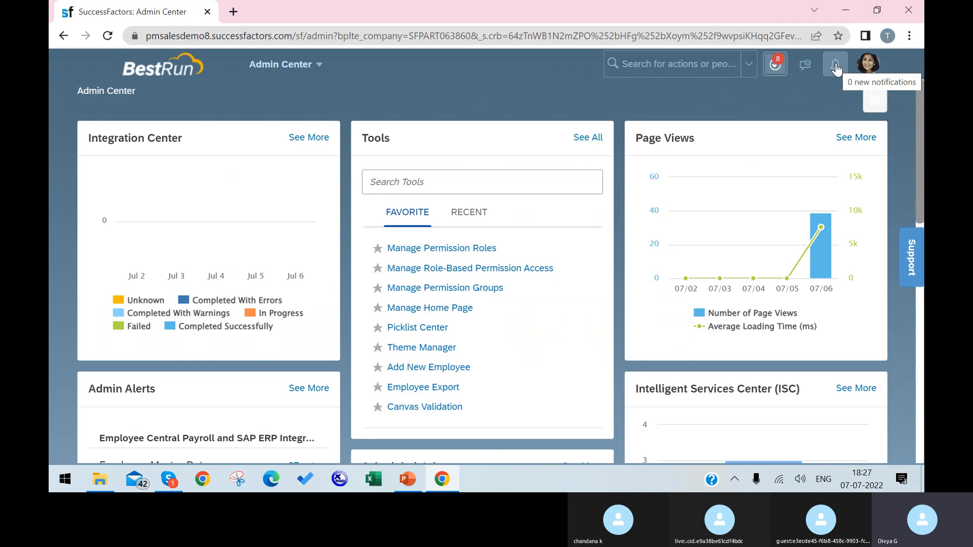
{"action": "left_click", "coordinate": [863, 67]}
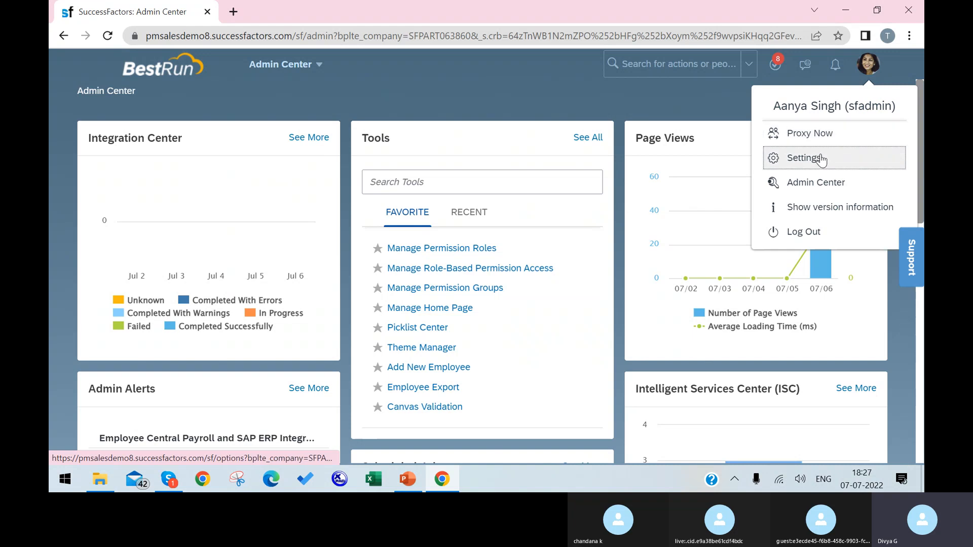
{"action": "left_click", "coordinate": [837, 163]}
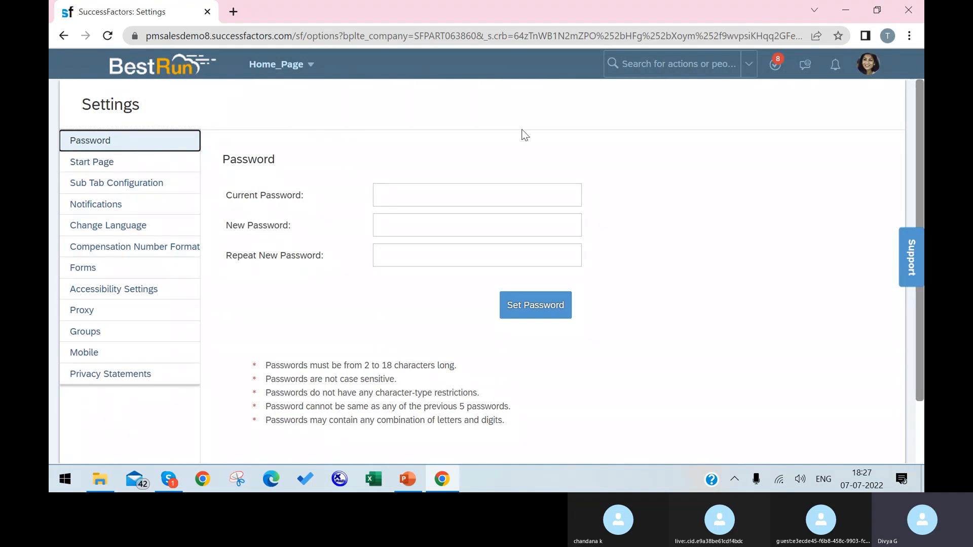
Step: Step through the current, new and repeat password fields without changing them
{"action": "left_click", "coordinate": [417, 199]}
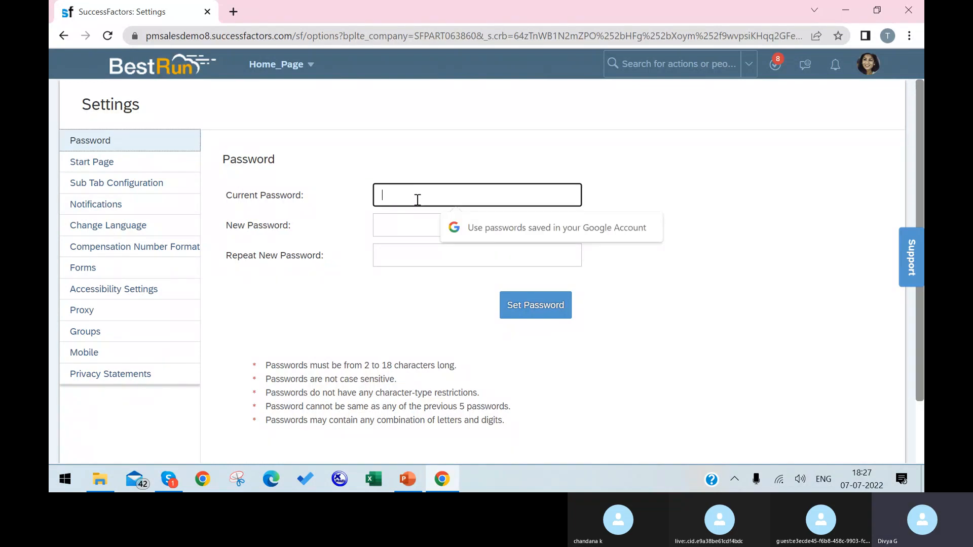
{"action": "left_click", "coordinate": [413, 229]}
{"action": "left_click", "coordinate": [404, 258]}
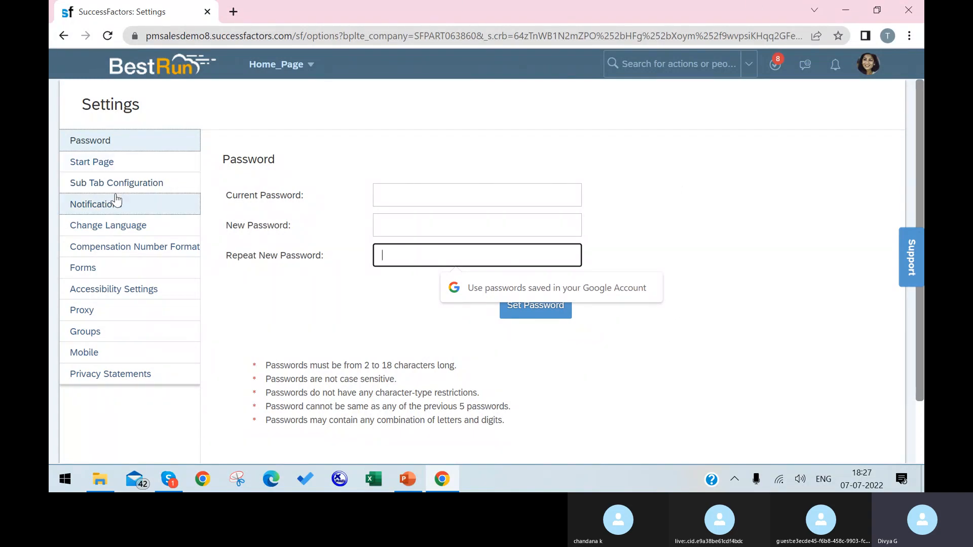
Step: In Start Page settings, keep Admin Center as the page shown at login
{"action": "left_click", "coordinate": [127, 172]}
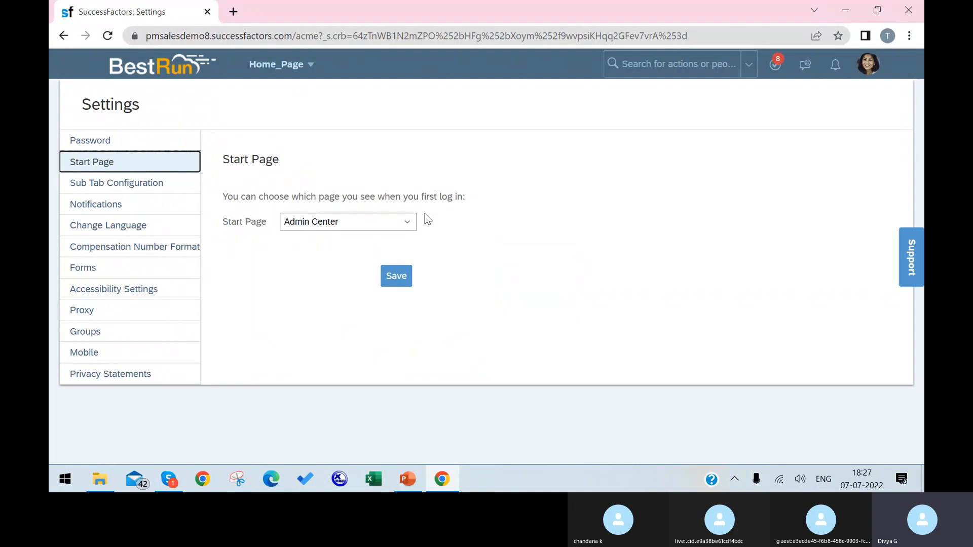
{"action": "left_click", "coordinate": [409, 223]}
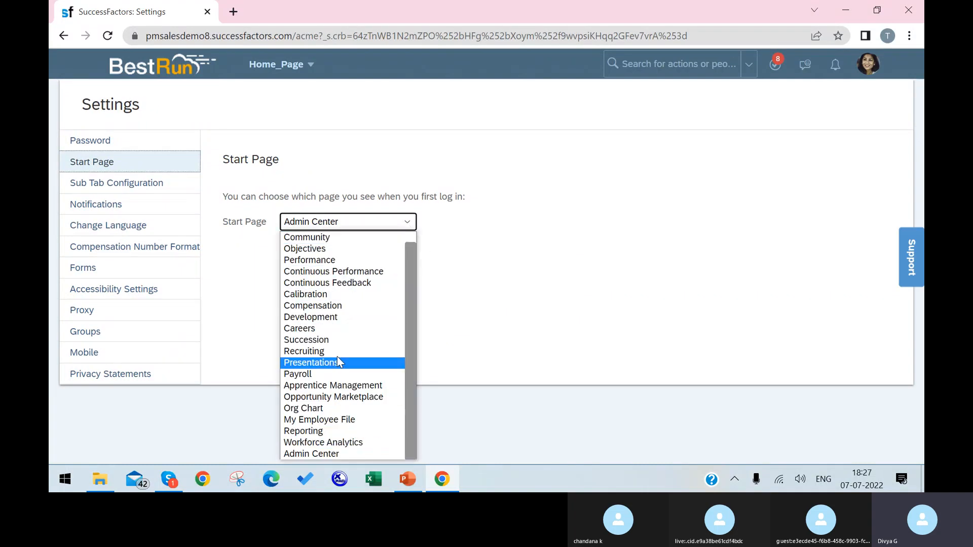
{"action": "scroll", "coordinate": [351, 327], "scroll_direction": "up", "scroll_amount": 1}
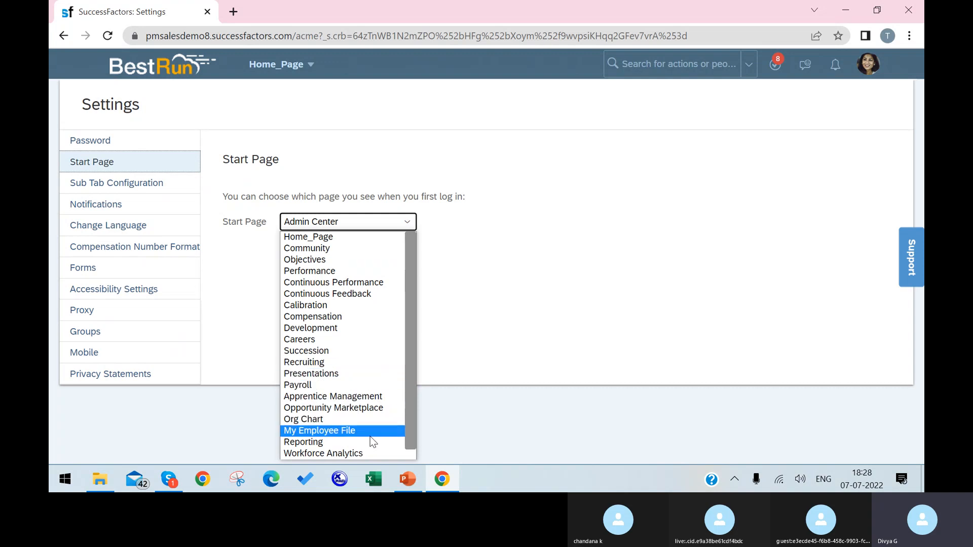
{"action": "scroll", "coordinate": [368, 425], "scroll_direction": "down", "scroll_amount": 1}
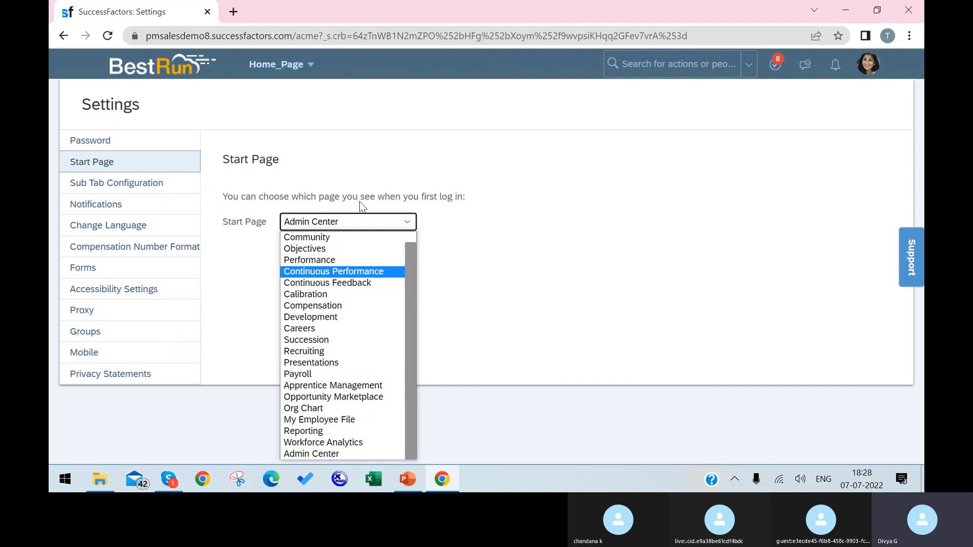
{"action": "left_click", "coordinate": [339, 459]}
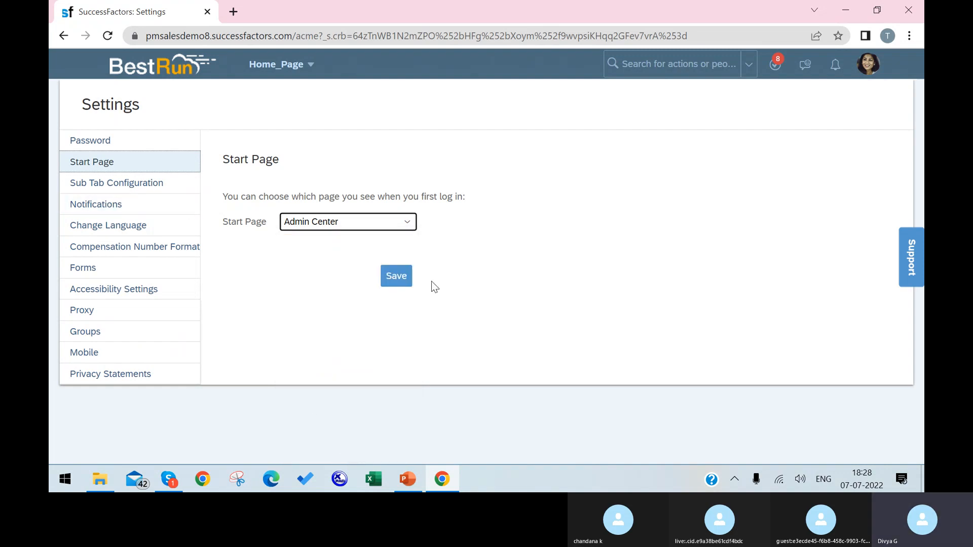
Step: Open Sub Tab Configuration, then navigate to the Careers module
{"action": "left_click", "coordinate": [194, 185]}
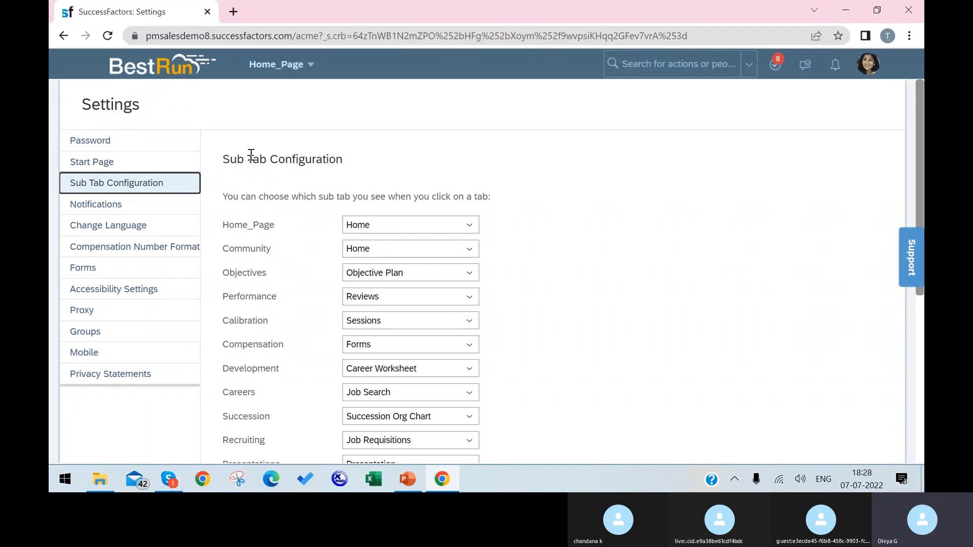
{"action": "left_click", "coordinate": [323, 66]}
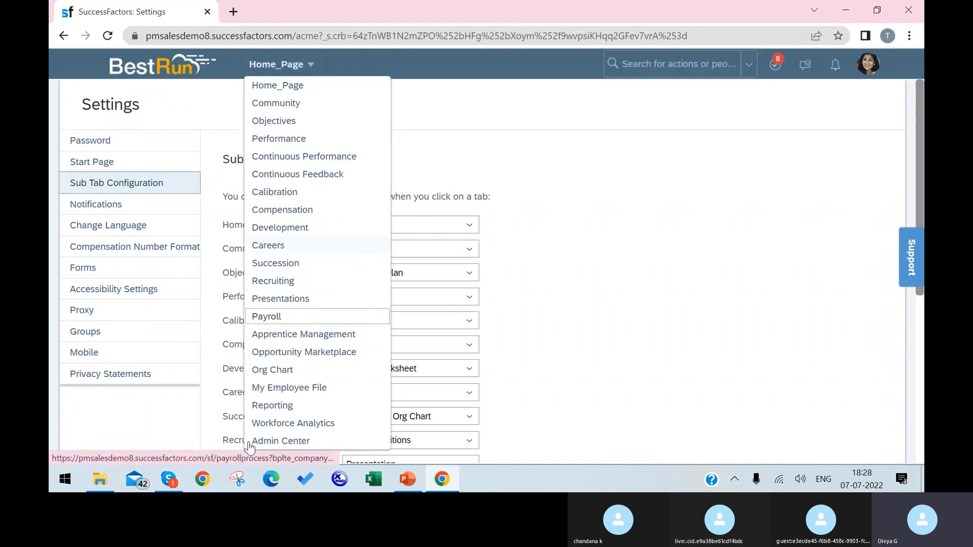
{"action": "left_click", "coordinate": [312, 248]}
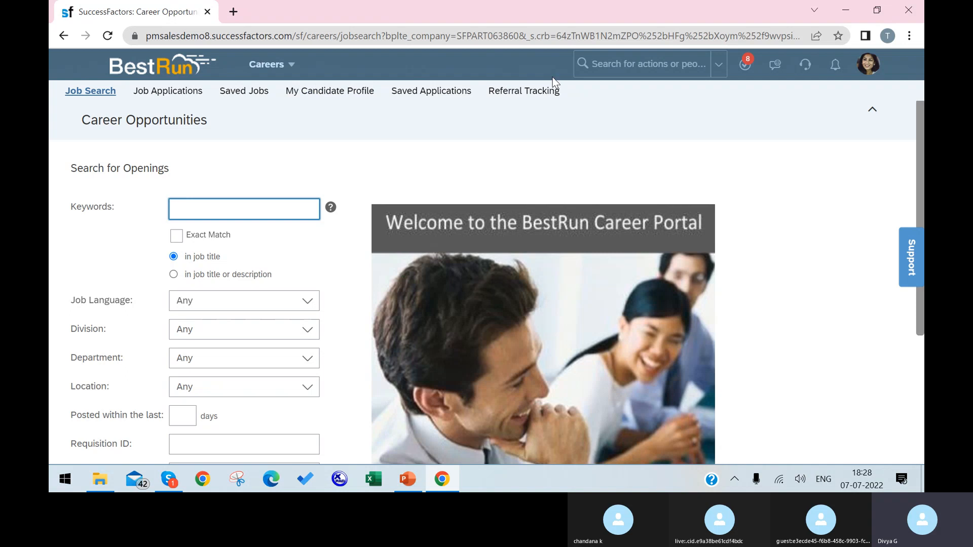
Step: Duplicate the Careers browser tab and open the profile menu in the new tab
{"action": "right_click", "coordinate": [184, 16]}
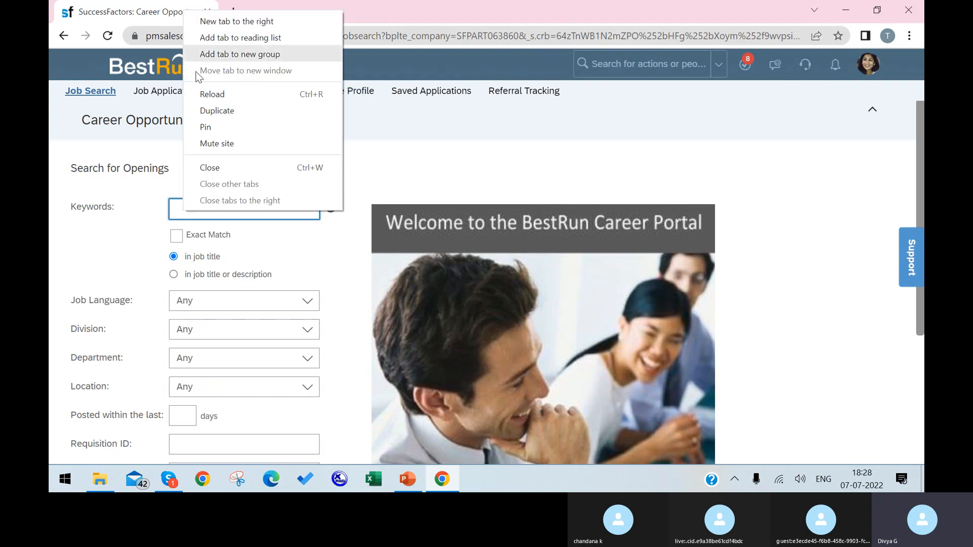
{"action": "left_click", "coordinate": [213, 111]}
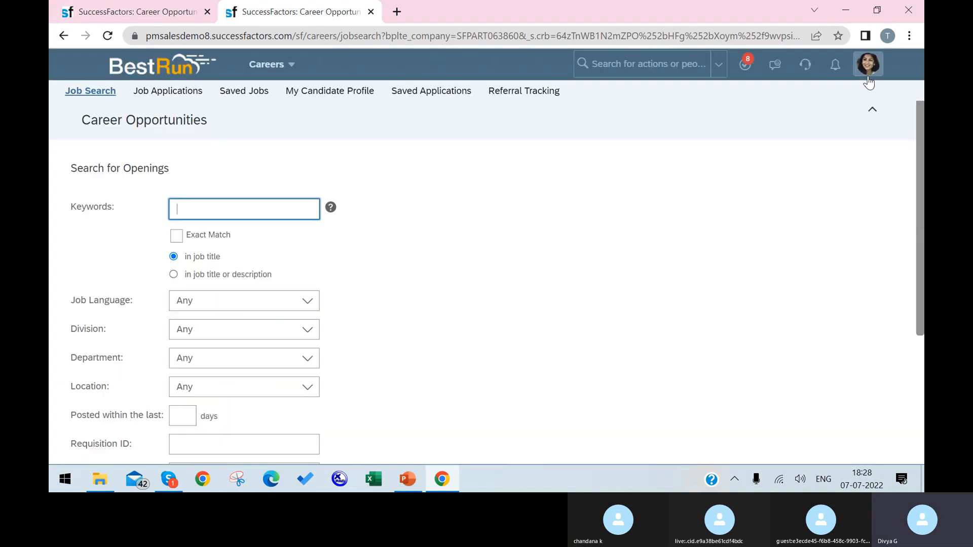
{"action": "left_click", "coordinate": [865, 71]}
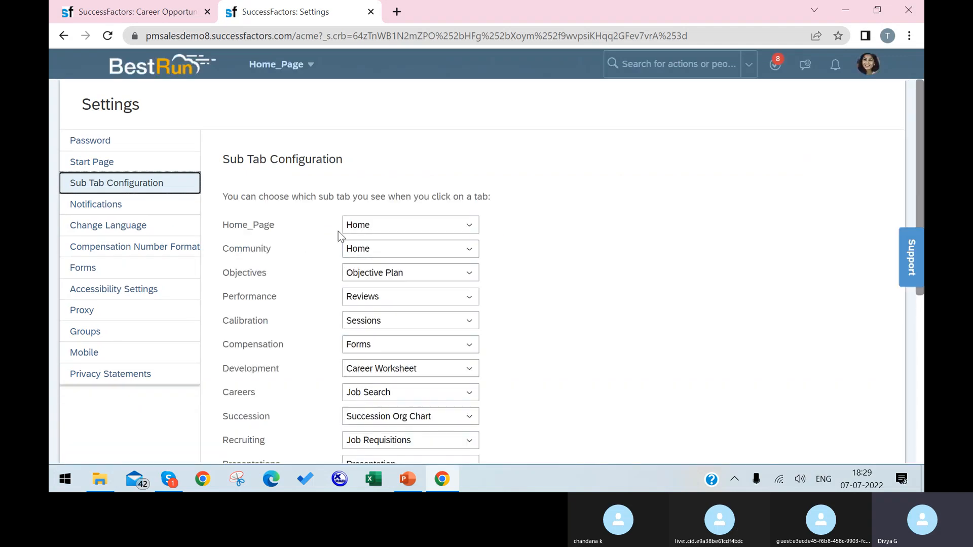
Step: Review the Home_Page, Community, Objectives and Careers sub-tab choices, leaving them unchanged
{"action": "left_click", "coordinate": [467, 226]}
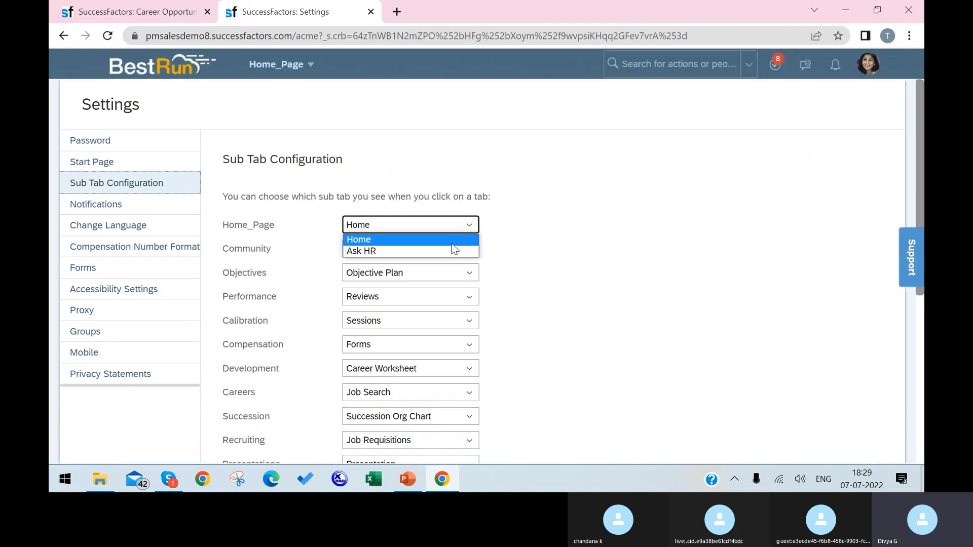
{"action": "left_click", "coordinate": [471, 258]}
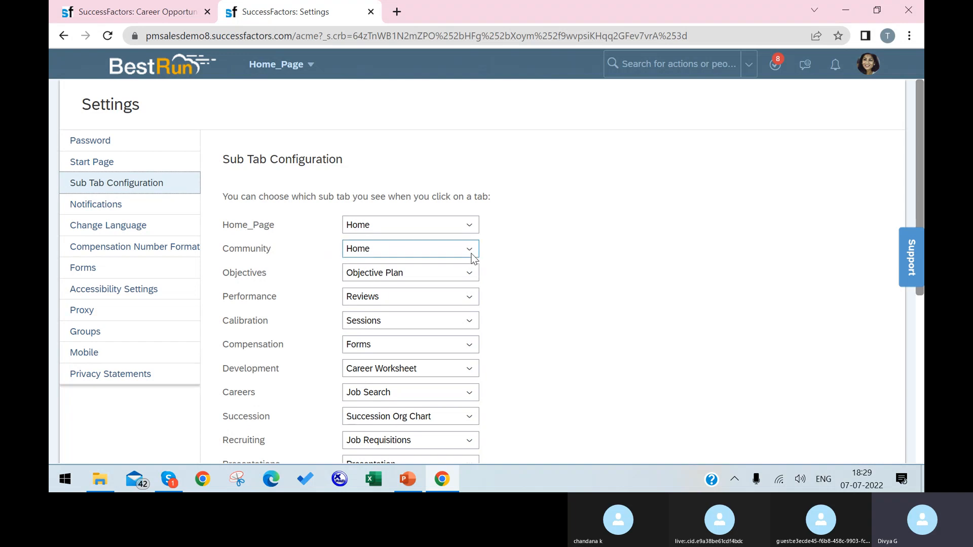
{"action": "left_click", "coordinate": [469, 253]}
{"action": "left_click", "coordinate": [468, 252]}
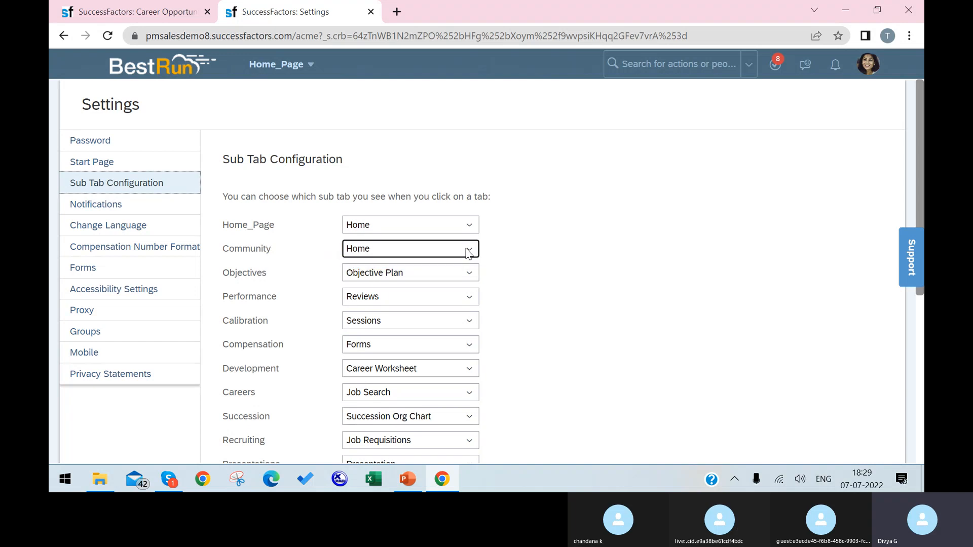
{"action": "left_click", "coordinate": [469, 273]}
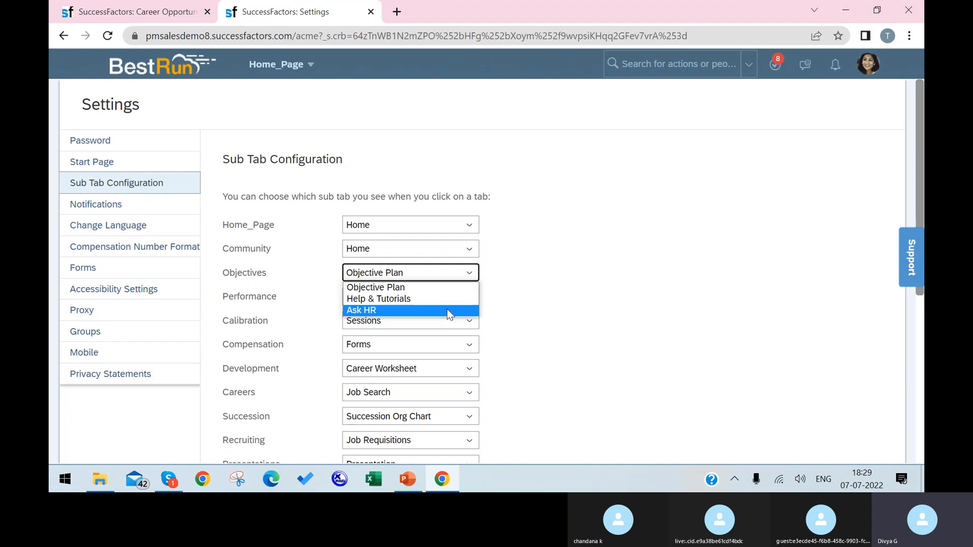
{"action": "left_click", "coordinate": [567, 281]}
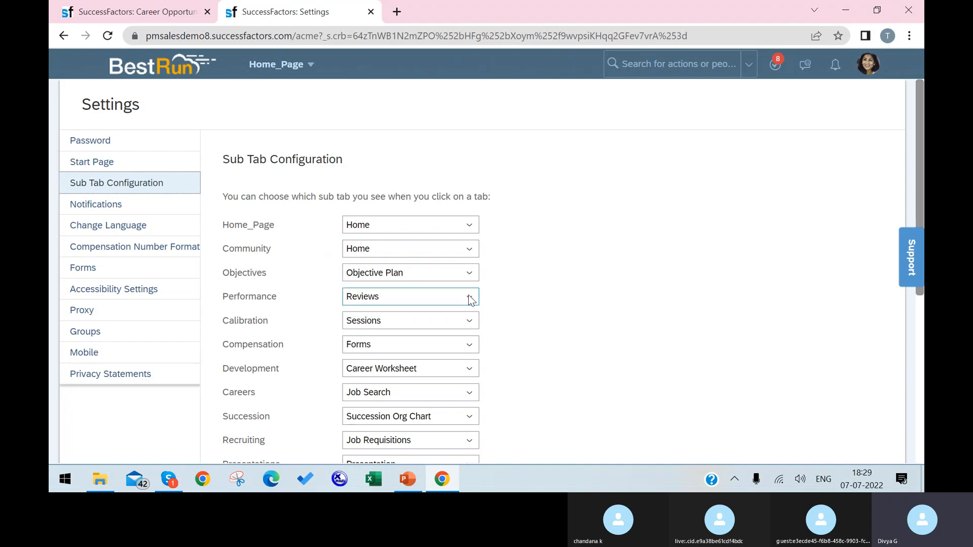
{"action": "scroll", "coordinate": [451, 345], "scroll_direction": "down", "scroll_amount": 1}
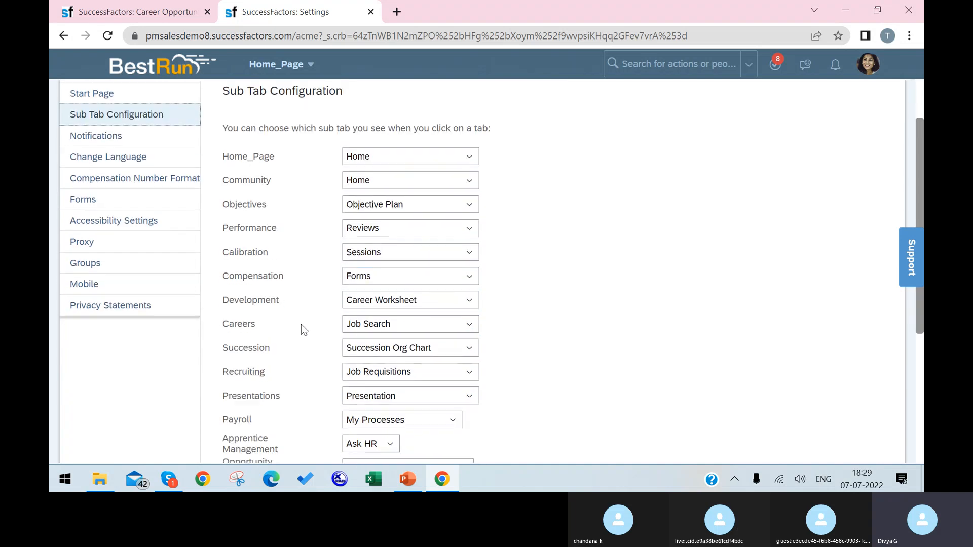
{"action": "left_click", "coordinate": [472, 323]}
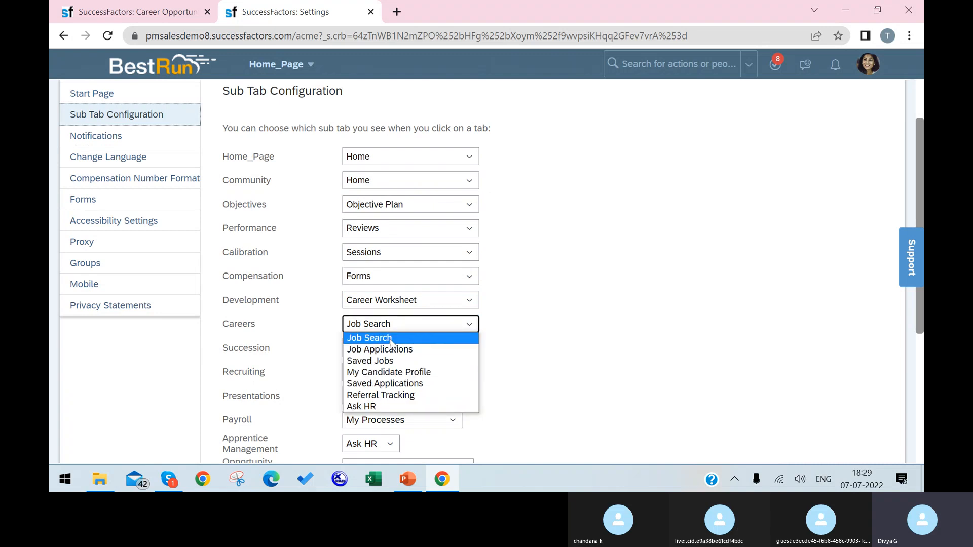
{"action": "left_click", "coordinate": [107, 9]}
{"action": "left_click", "coordinate": [106, 9]}
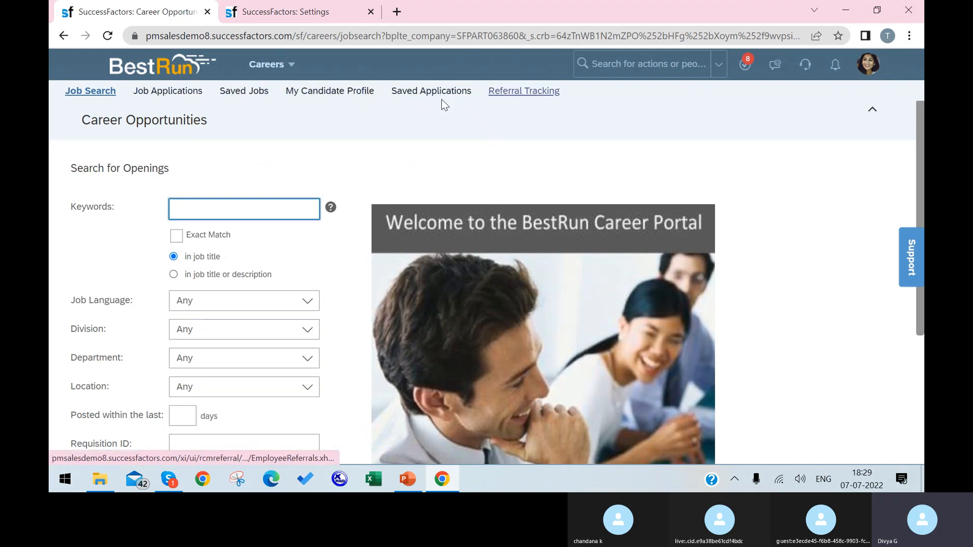
{"action": "left_click", "coordinate": [294, 11]}
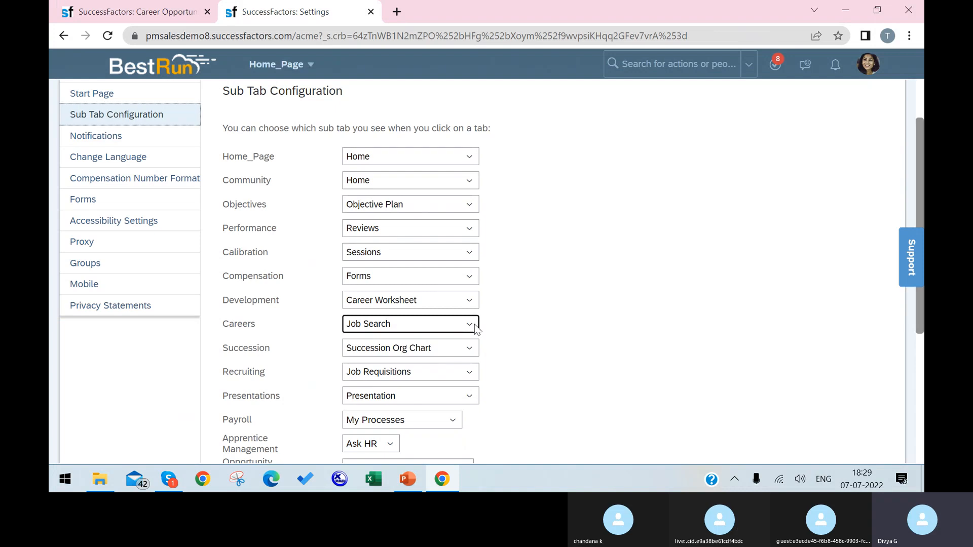
Step: Set Saved Jobs as the Careers default sub tab and save the configuration
{"action": "left_click", "coordinate": [471, 326]}
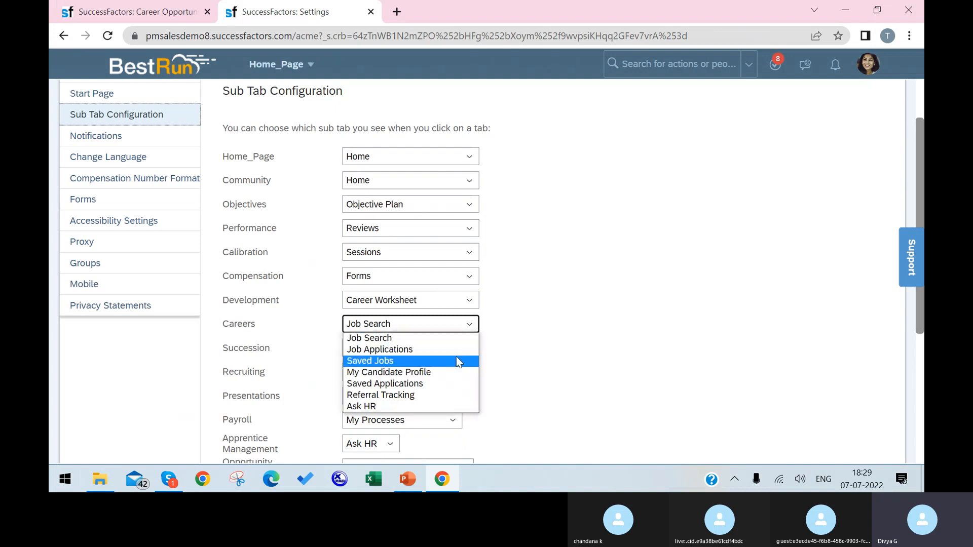
{"action": "left_click", "coordinate": [457, 359]}
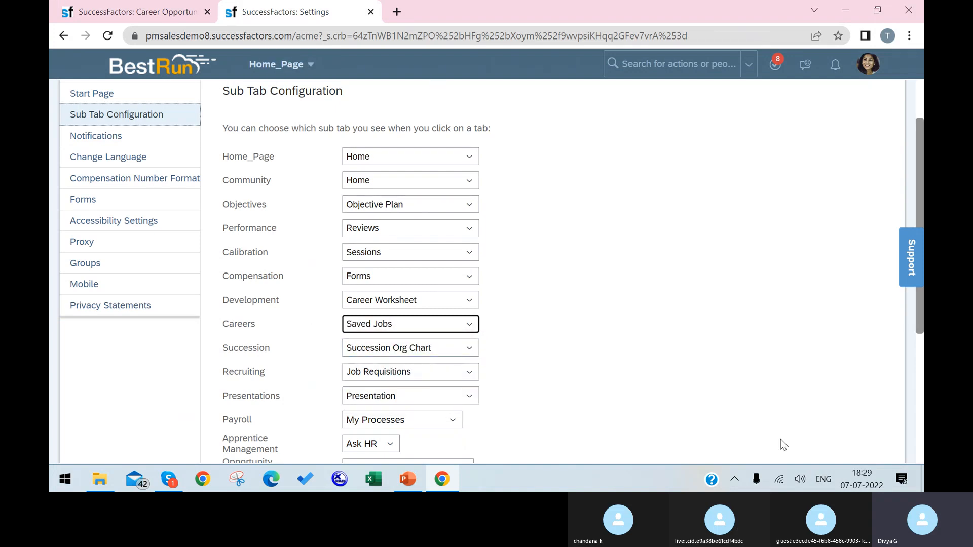
{"action": "scroll", "coordinate": [840, 428], "scroll_direction": "down", "scroll_amount": 5}
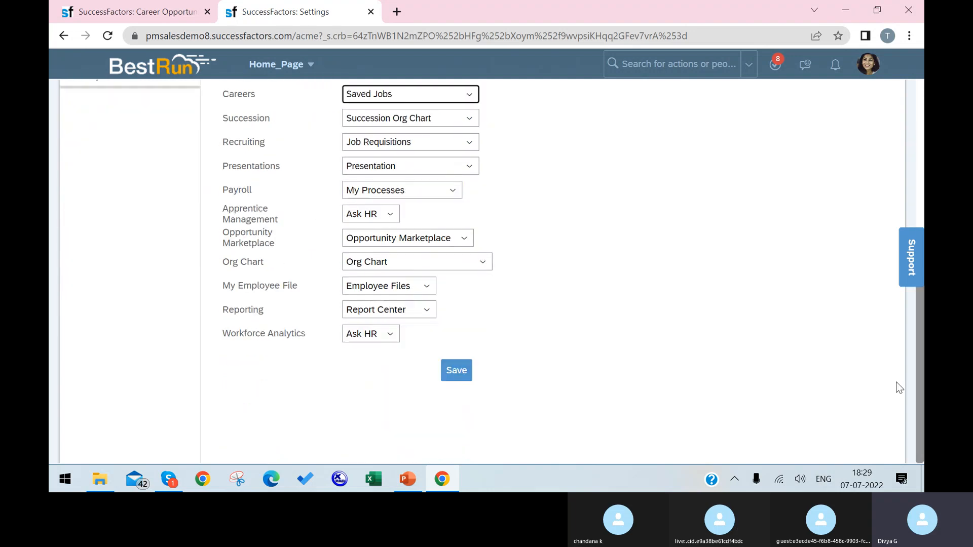
{"action": "left_click", "coordinate": [453, 374]}
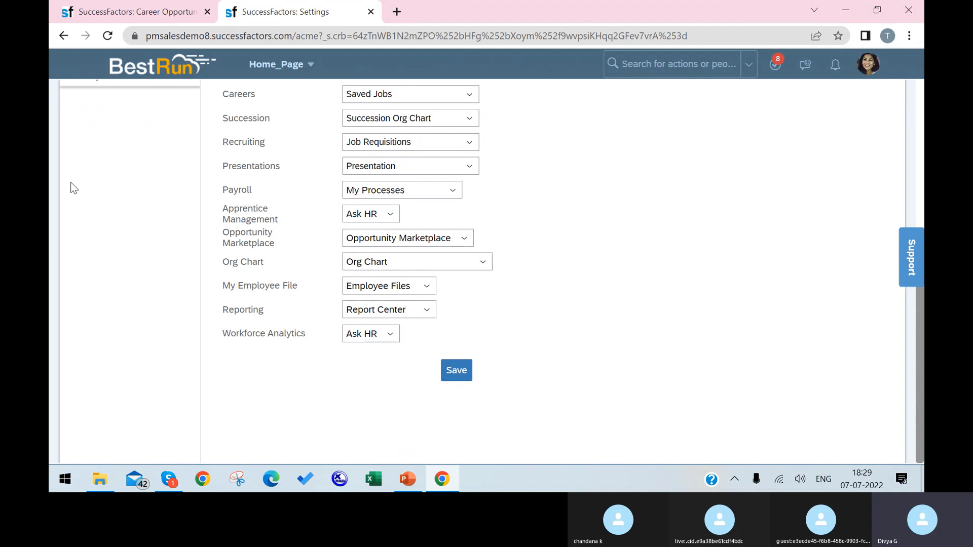
{"action": "scroll", "coordinate": [388, 170], "scroll_direction": "up", "scroll_amount": 1}
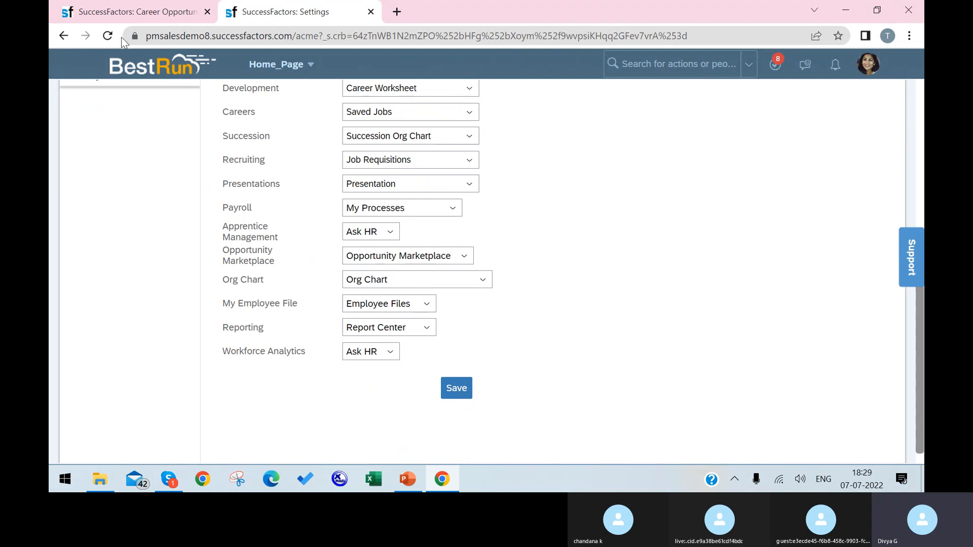
{"action": "left_click", "coordinate": [464, 381]}
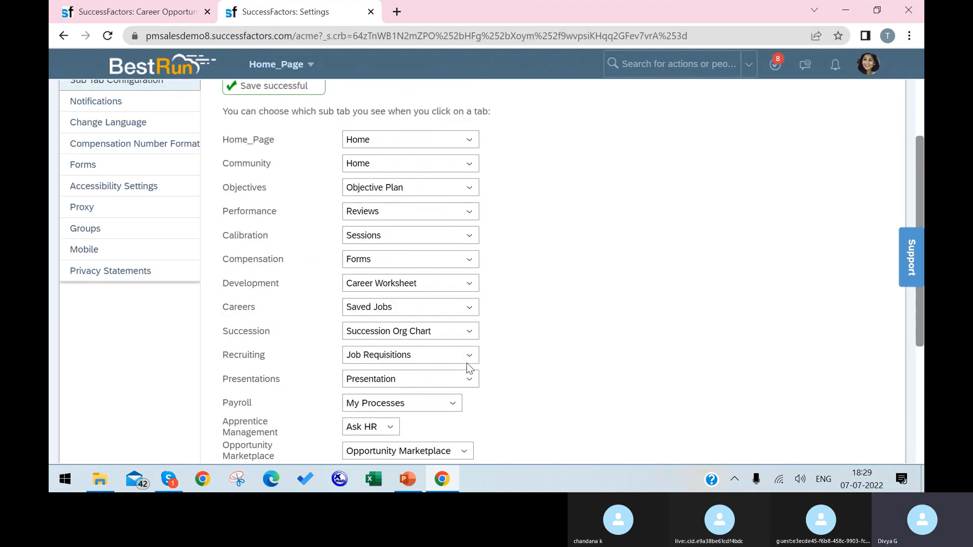
Step: Reload Careers in the other tab, confirm it opens My Saved Jobs, then return to Settings
{"action": "left_click", "coordinate": [152, 10]}
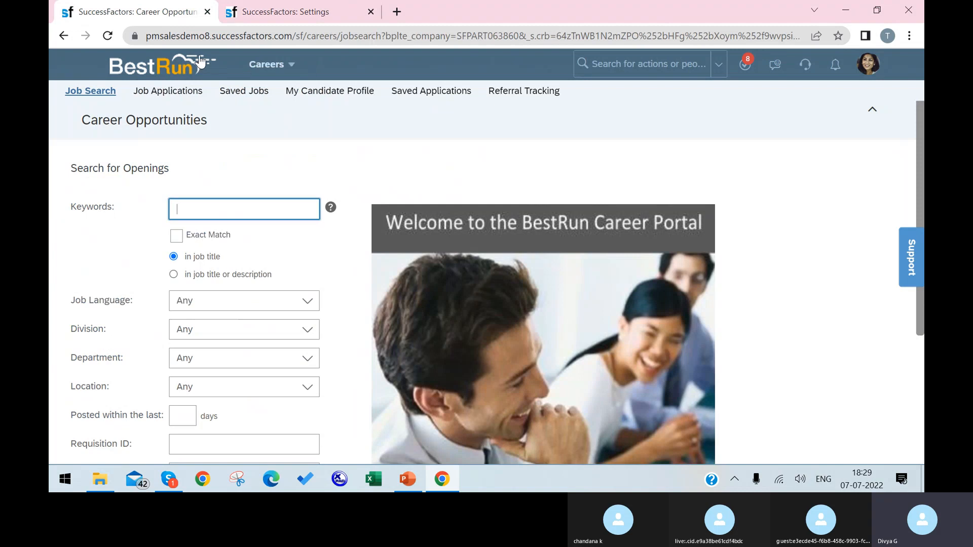
{"action": "key", "text": "F5"}
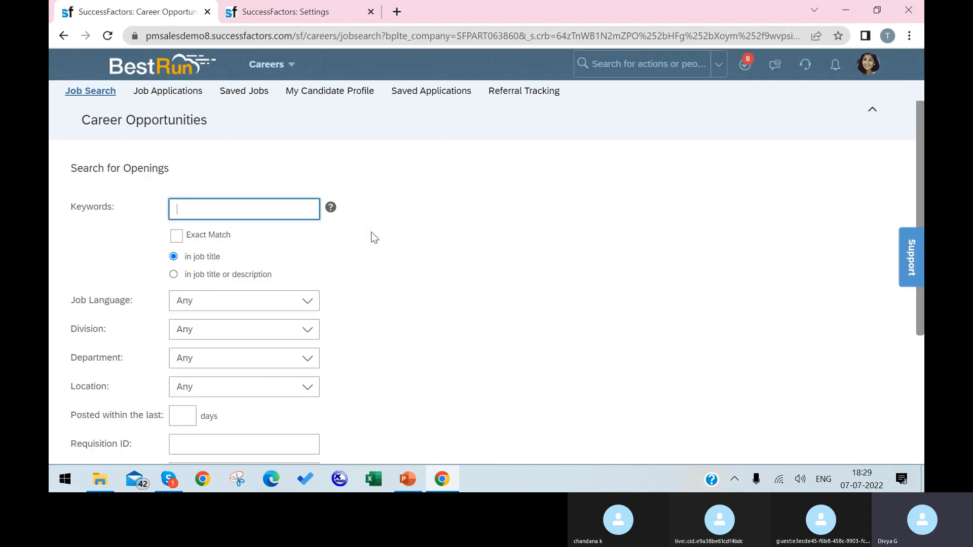
{"action": "left_click", "coordinate": [307, 65]}
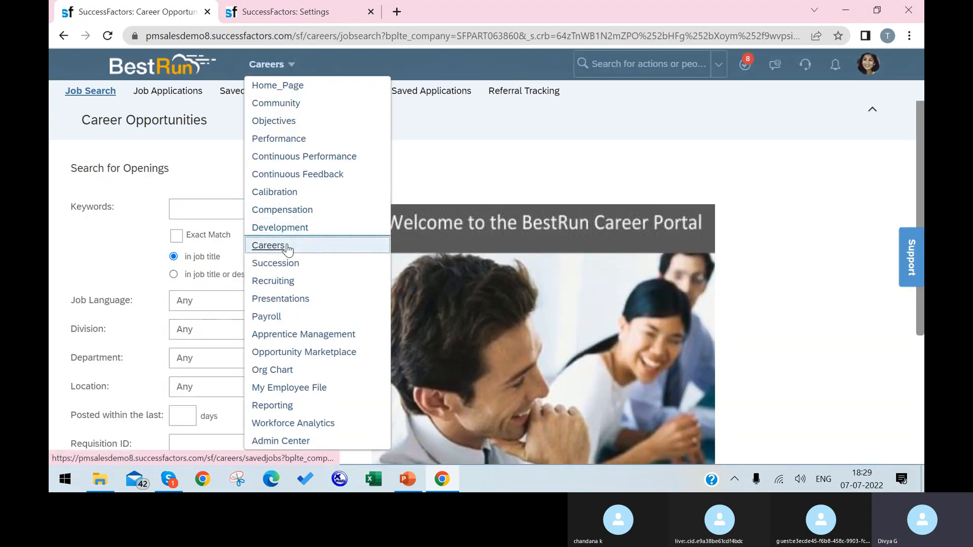
{"action": "left_click", "coordinate": [301, 247]}
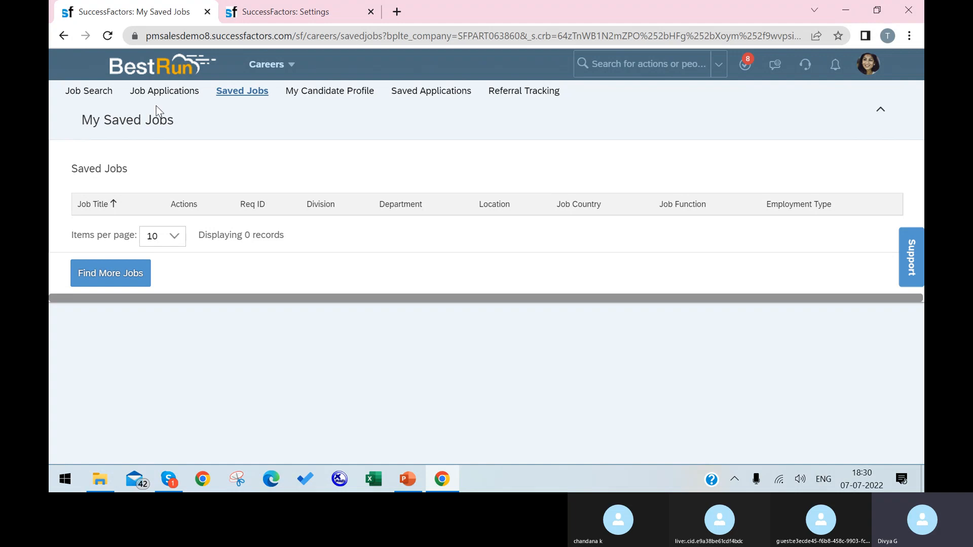
{"action": "triple_click", "coordinate": [188, 124]}
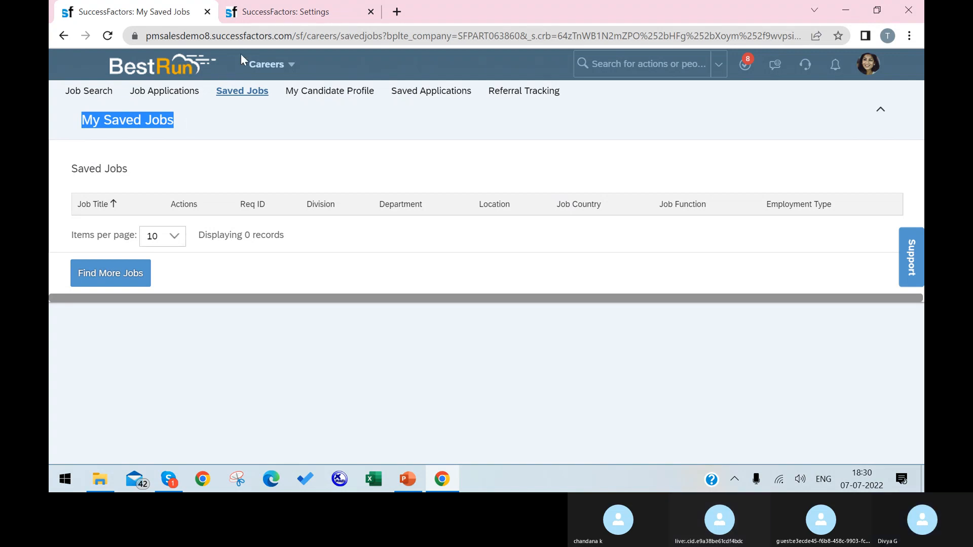
{"action": "left_click", "coordinate": [282, 15]}
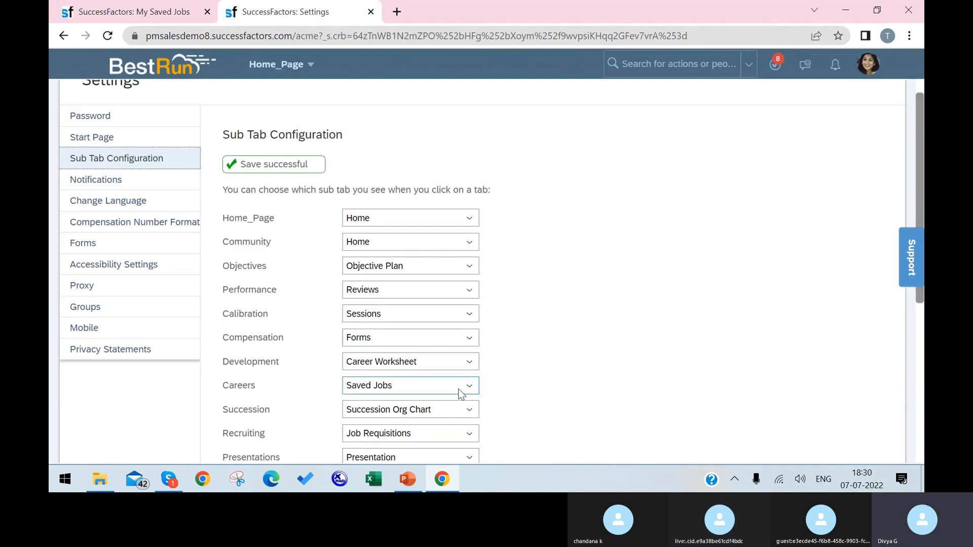
Step: Switch the Careers sub tab back to Job Search, save, and view Notifications settings
{"action": "left_click", "coordinate": [461, 386]}
{"action": "left_click", "coordinate": [432, 302]}
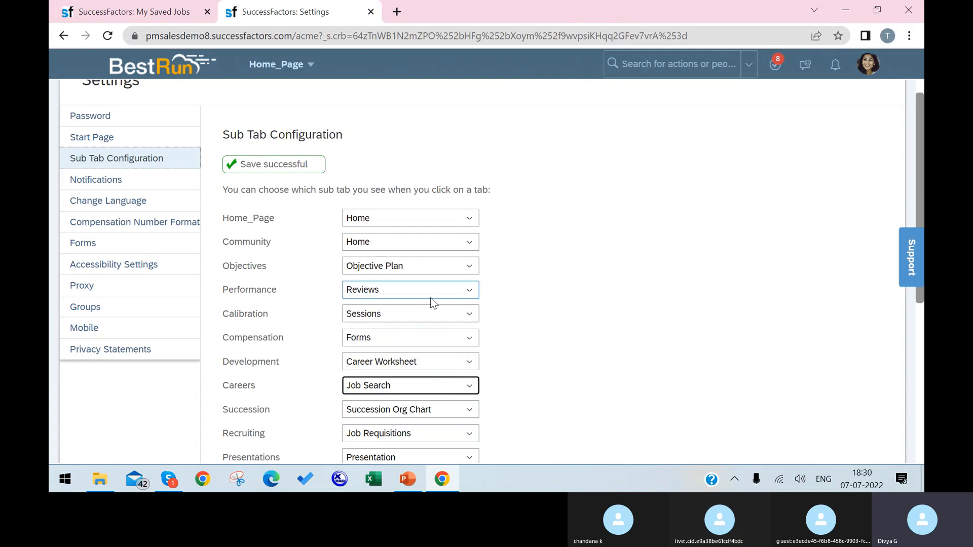
{"action": "scroll", "coordinate": [657, 367], "scroll_direction": "down", "scroll_amount": 5}
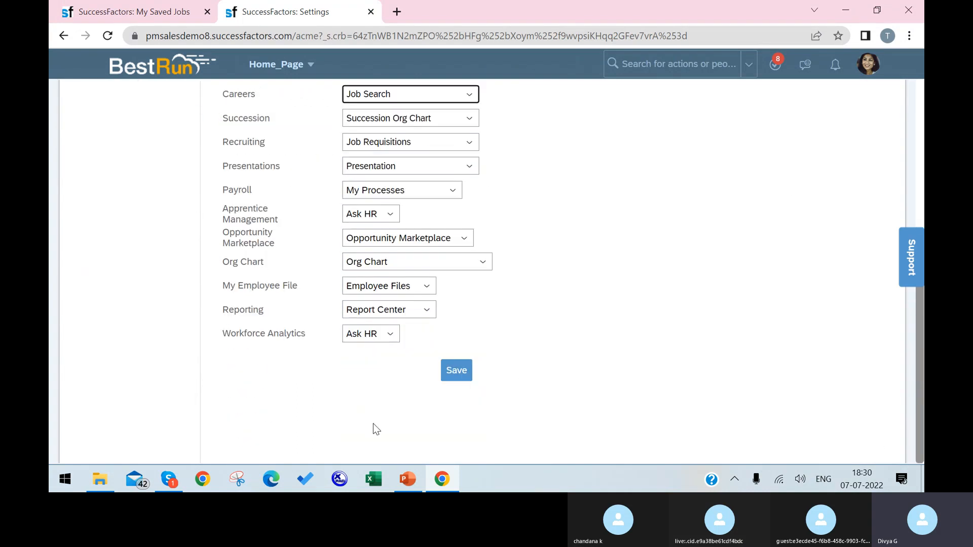
{"action": "left_click", "coordinate": [451, 375]}
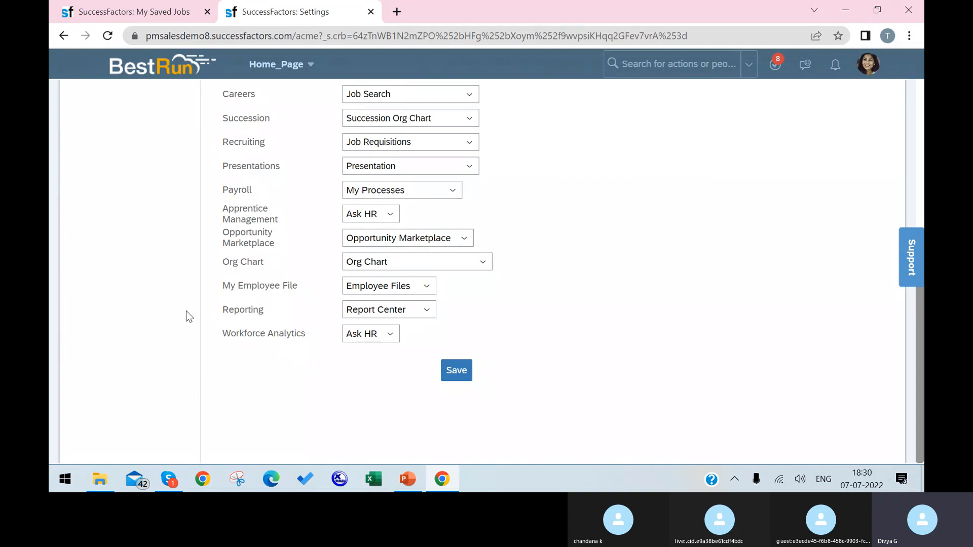
{"action": "scroll", "coordinate": [197, 300], "scroll_direction": "up", "scroll_amount": 6}
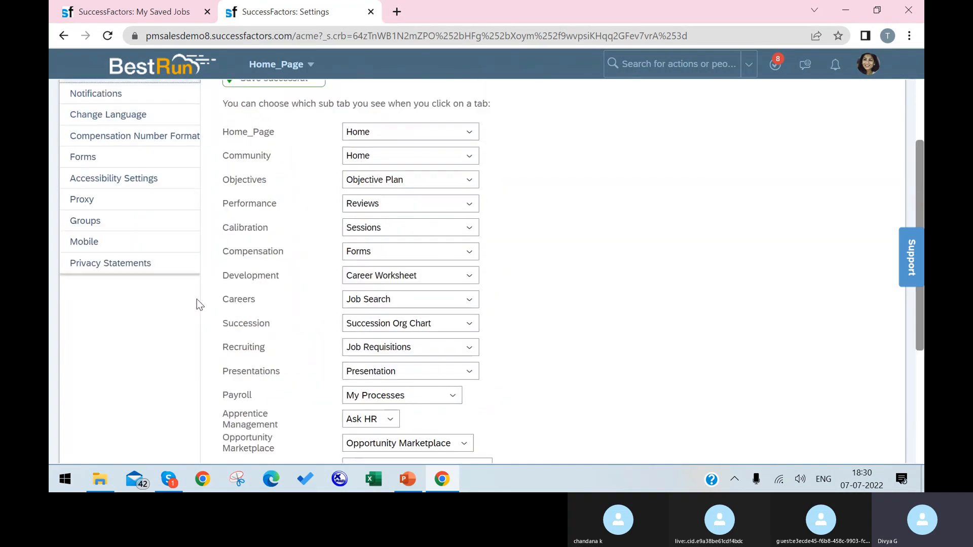
{"action": "left_click", "coordinate": [131, 210]}
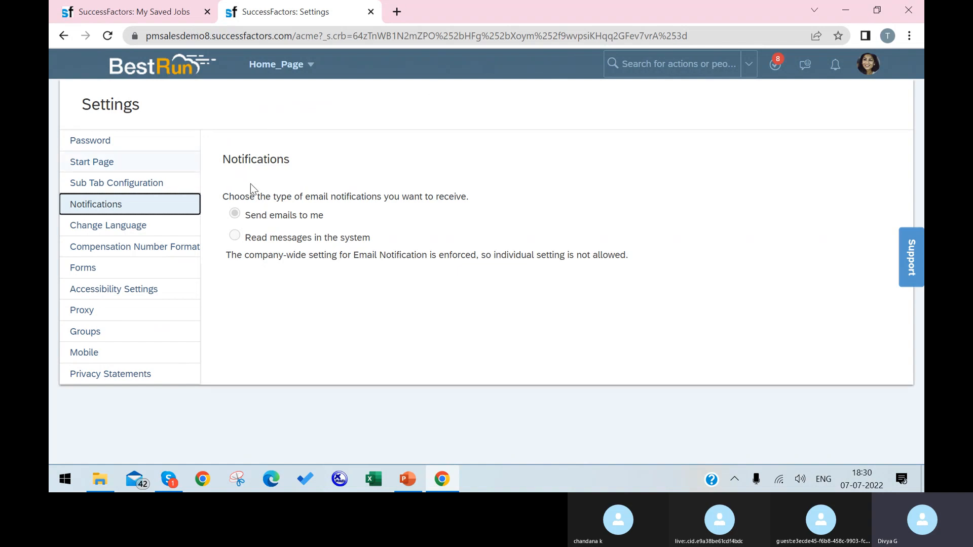
Step: Browse the Change Language, Compensation Number Format and Forms settings, ending on Accessibility Settings
{"action": "left_click", "coordinate": [141, 230]}
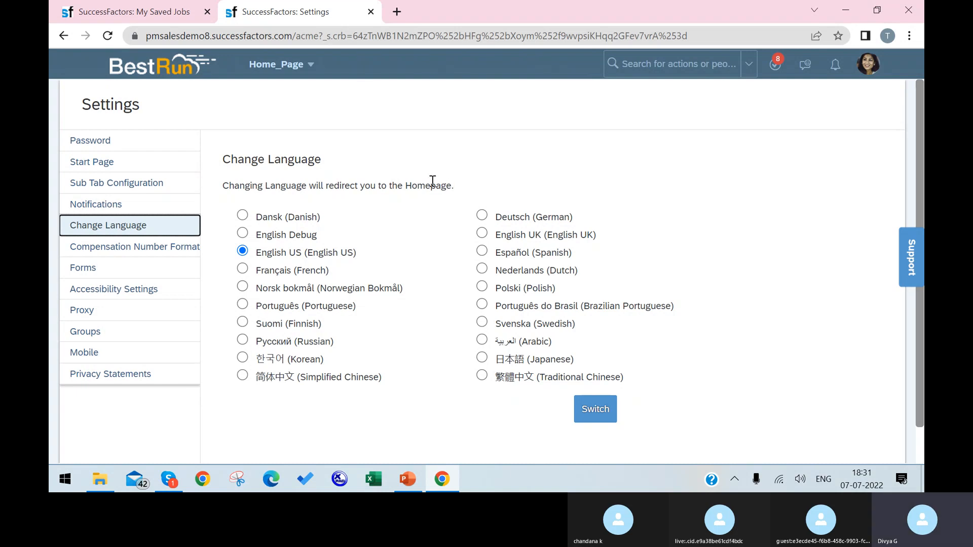
{"action": "left_click", "coordinate": [174, 249]}
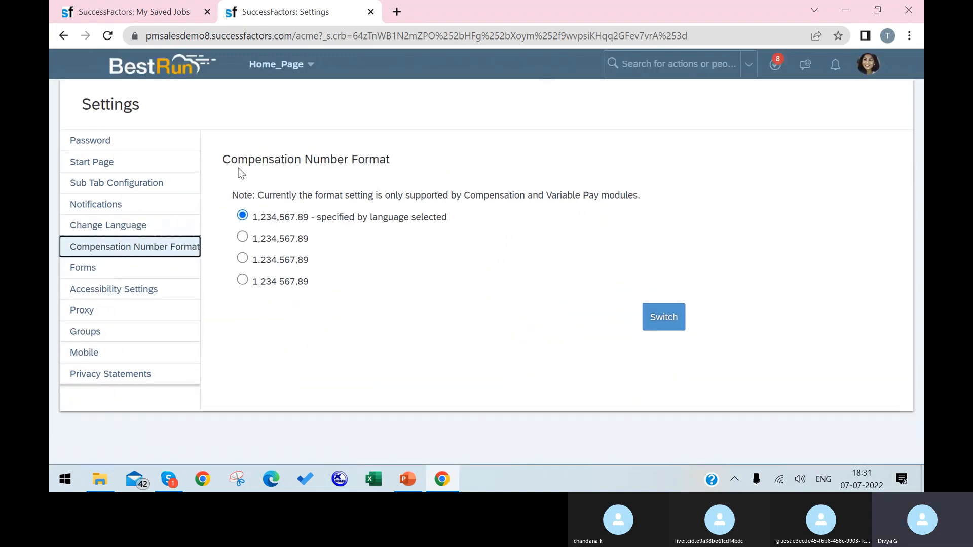
{"action": "left_click", "coordinate": [104, 278]}
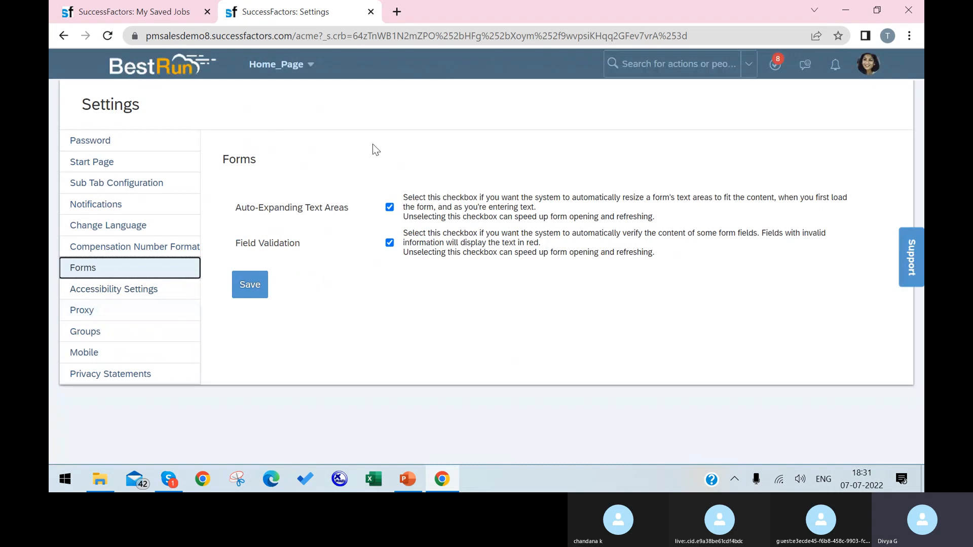
{"action": "left_click", "coordinate": [119, 293]}
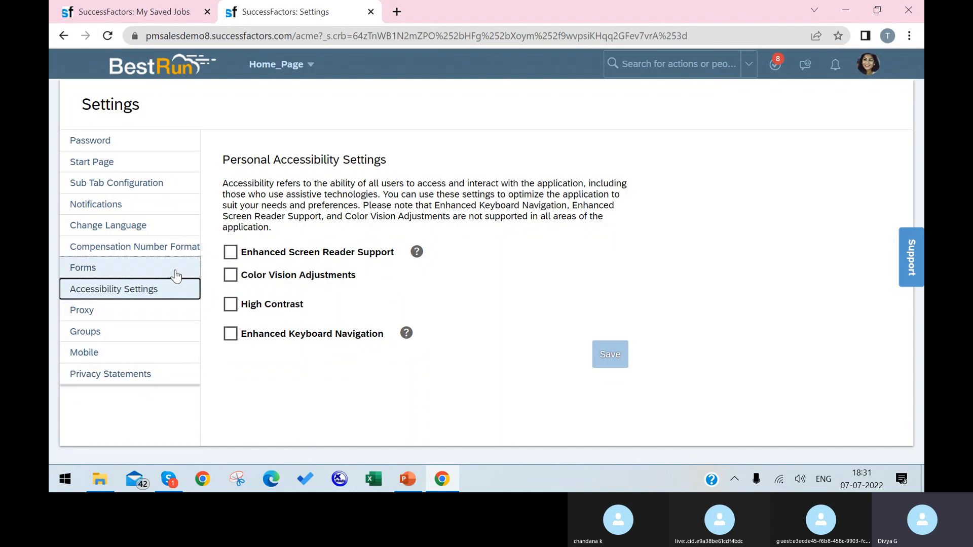
Step: Enable Color Vision Adjustments with the deuteranopia scheme and save
{"action": "left_click", "coordinate": [231, 274]}
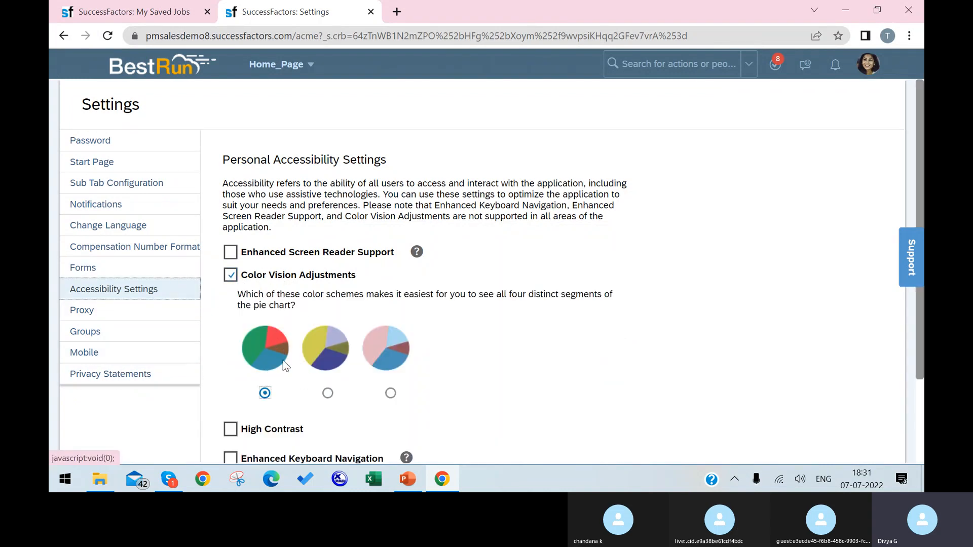
{"action": "left_click", "coordinate": [328, 393]}
{"action": "scroll", "coordinate": [506, 378], "scroll_direction": "down", "scroll_amount": 3}
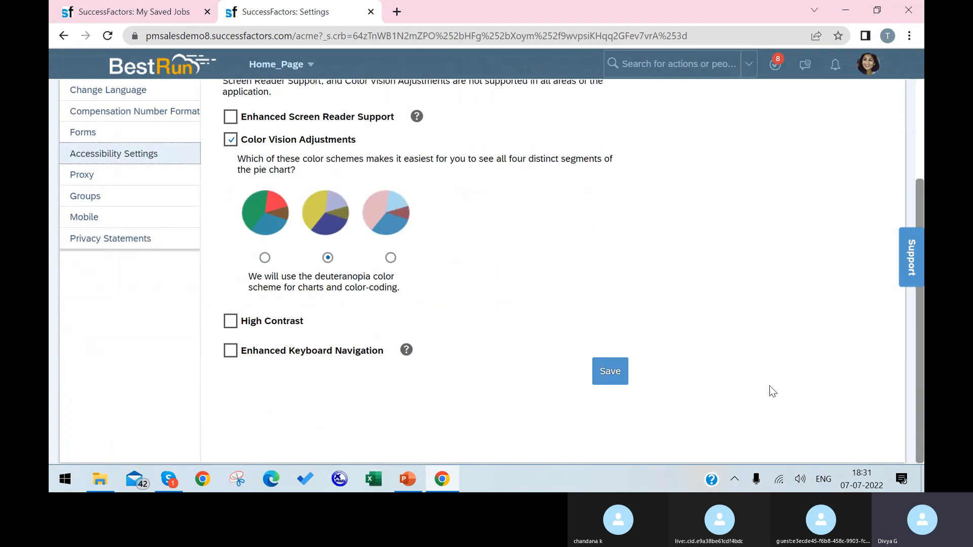
{"action": "left_click", "coordinate": [605, 375]}
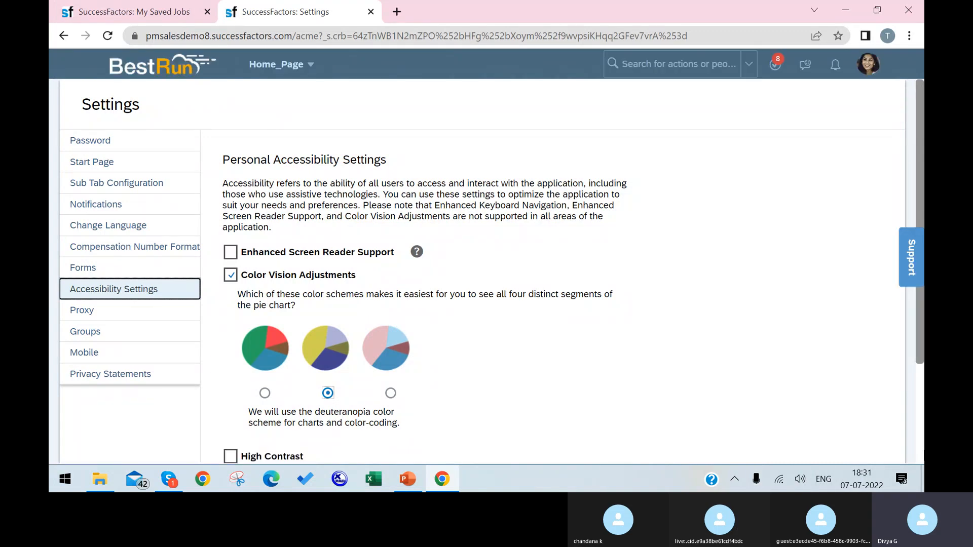
Step: Reload the settings page, switch the colour scheme to tritanopia and save
{"action": "left_click", "coordinate": [108, 35]}
{"action": "left_click", "coordinate": [522, 144]}
{"action": "left_click", "coordinate": [391, 394]}
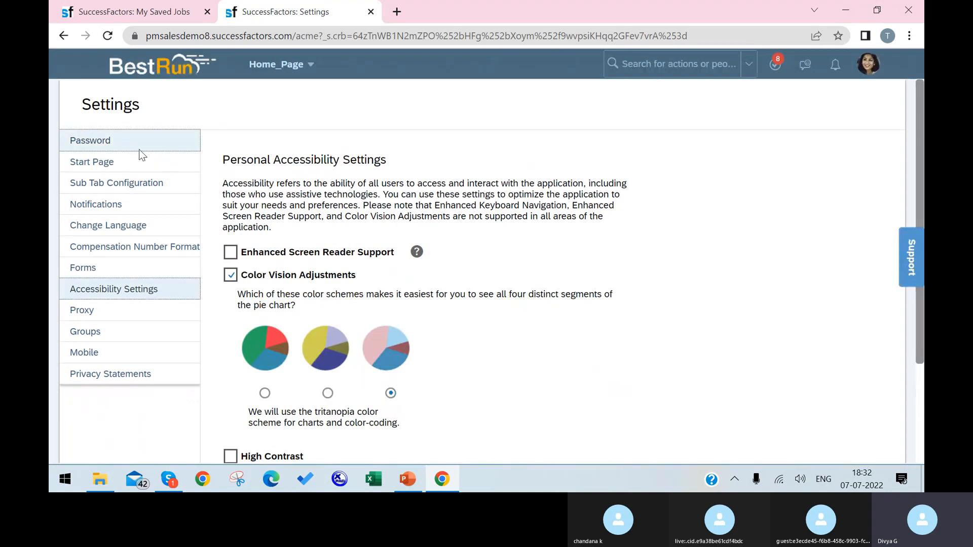
{"action": "scroll", "coordinate": [756, 397], "scroll_direction": "down", "scroll_amount": 3}
{"action": "left_click", "coordinate": [608, 371]}
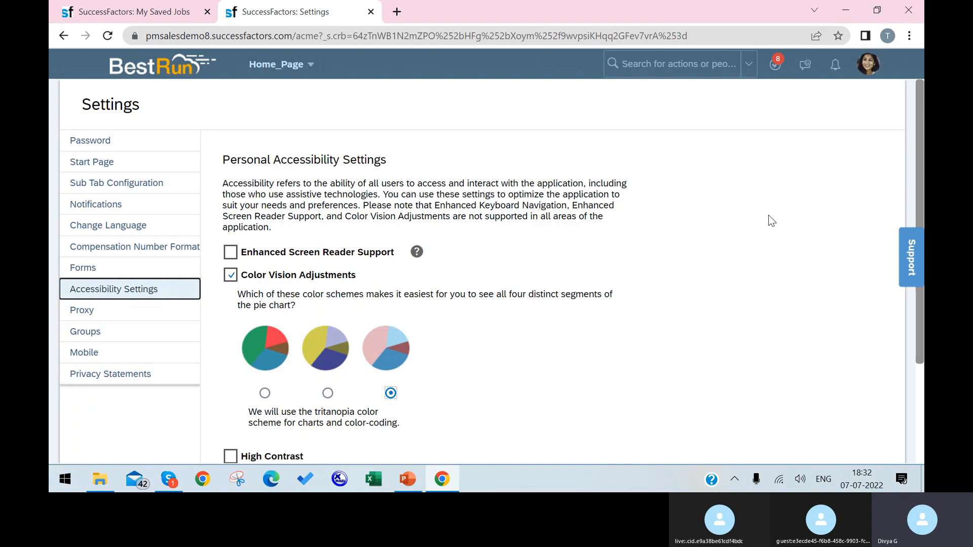
Step: Turn on High Contrast with Black Text on White Background and save
{"action": "scroll", "coordinate": [756, 218], "scroll_direction": "down", "scroll_amount": 1}
{"action": "scroll", "coordinate": [756, 220], "scroll_direction": "down", "scroll_amount": 2}
{"action": "scroll", "coordinate": [645, 206], "scroll_direction": "up", "scroll_amount": 3}
{"action": "scroll", "coordinate": [370, 305], "scroll_direction": "down", "scroll_amount": 3}
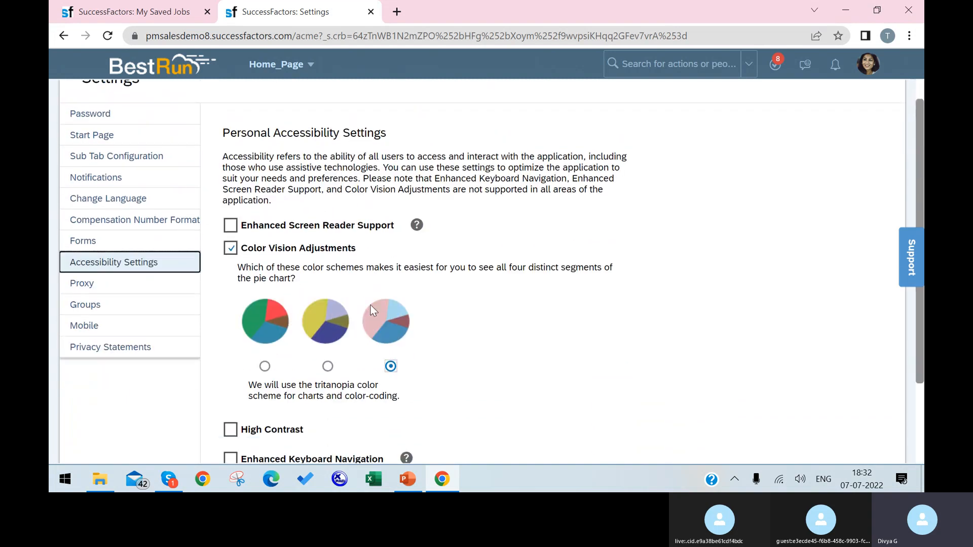
{"action": "left_click", "coordinate": [230, 322]}
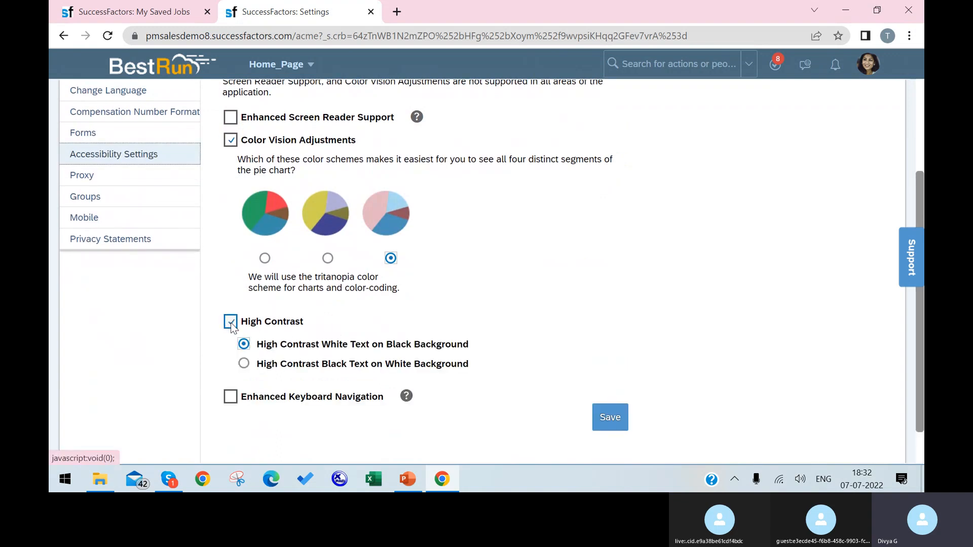
{"action": "left_click", "coordinate": [243, 364]}
{"action": "left_click", "coordinate": [607, 416]}
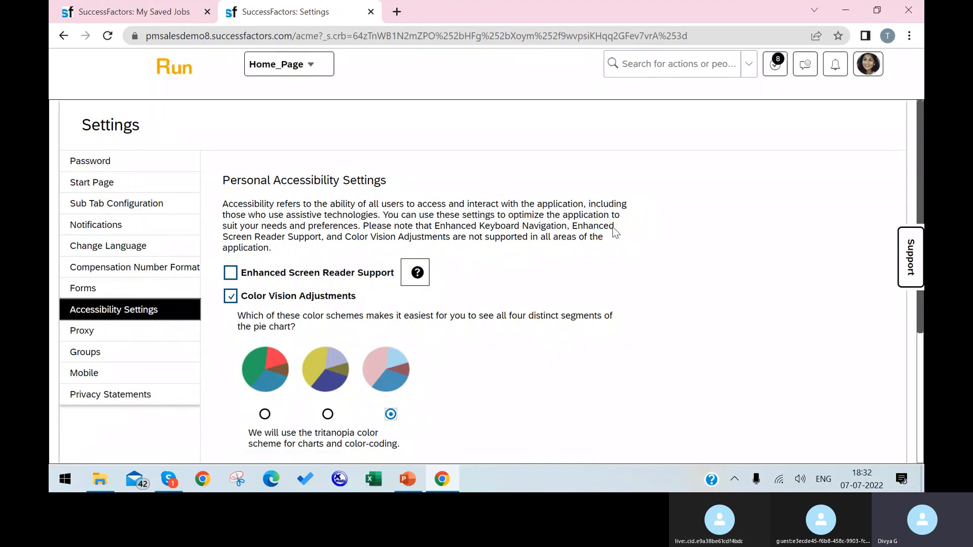
Step: Change the Color Vision scheme from tritanopia to deuteranopia and save the accessibility settings
{"action": "left_click", "coordinate": [327, 413]}
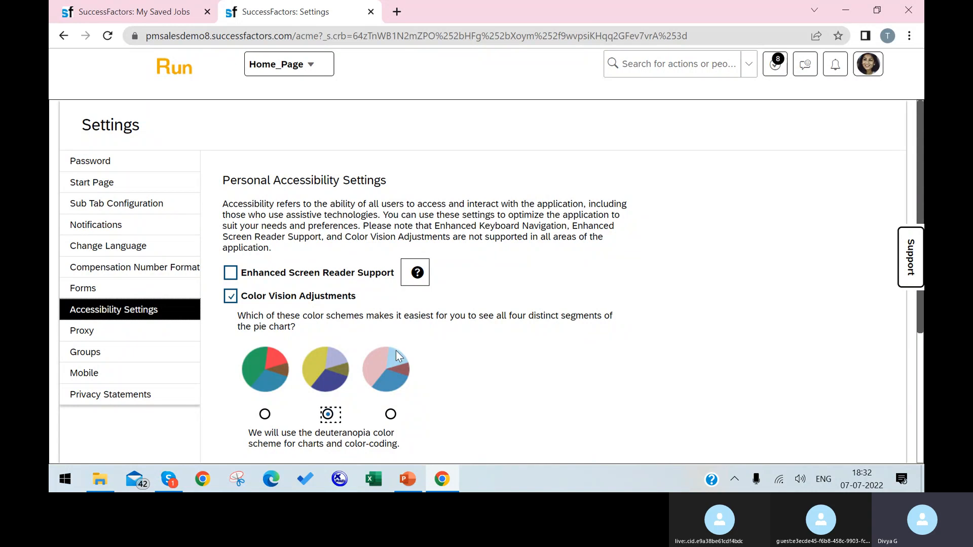
{"action": "scroll", "coordinate": [676, 456], "scroll_direction": "down", "scroll_amount": 1}
{"action": "scroll", "coordinate": [676, 456], "scroll_direction": "down", "scroll_amount": 3}
{"action": "left_click", "coordinate": [601, 443]}
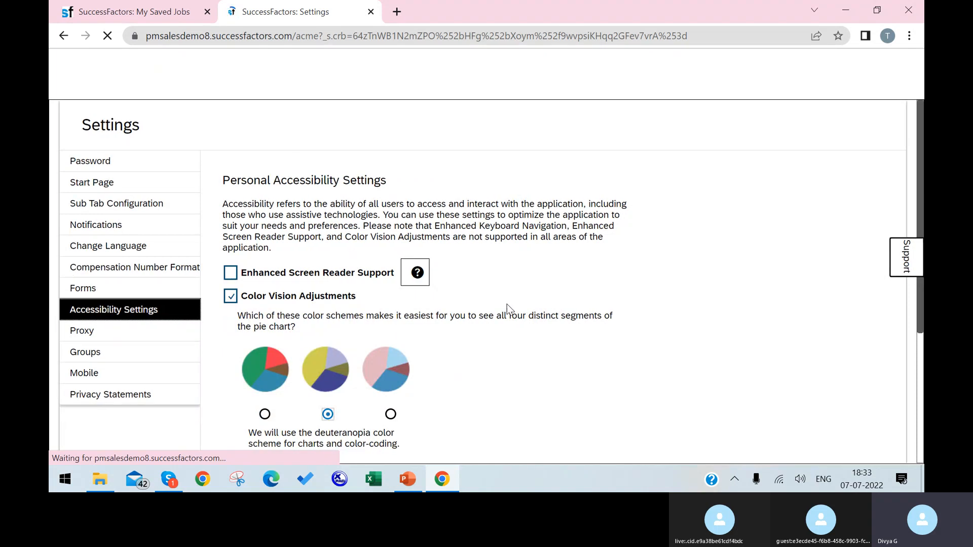
Step: From the My Saved Jobs tab, search 't' and open a test employee's People Profile
{"action": "left_click", "coordinate": [81, 13]}
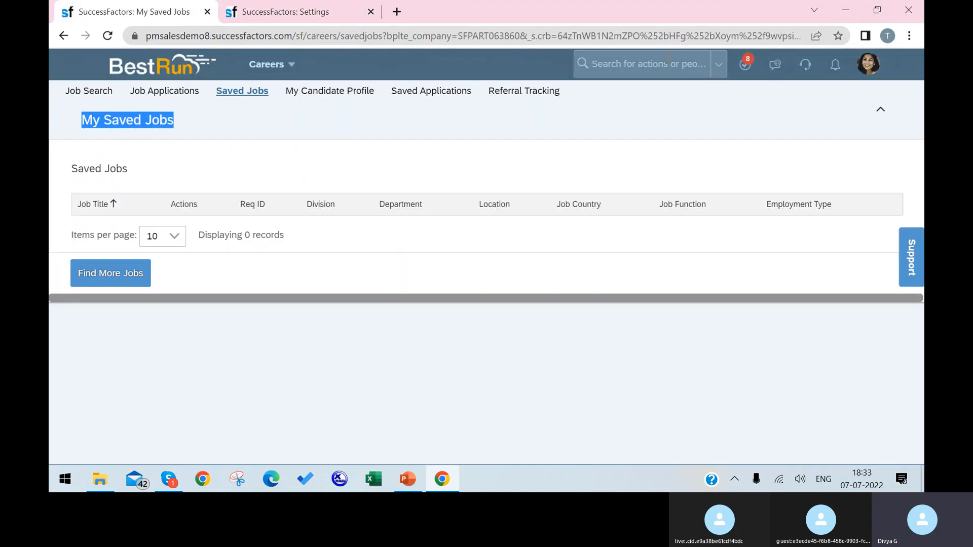
{"action": "left_click", "coordinate": [669, 62]}
{"action": "type", "text": "test"}
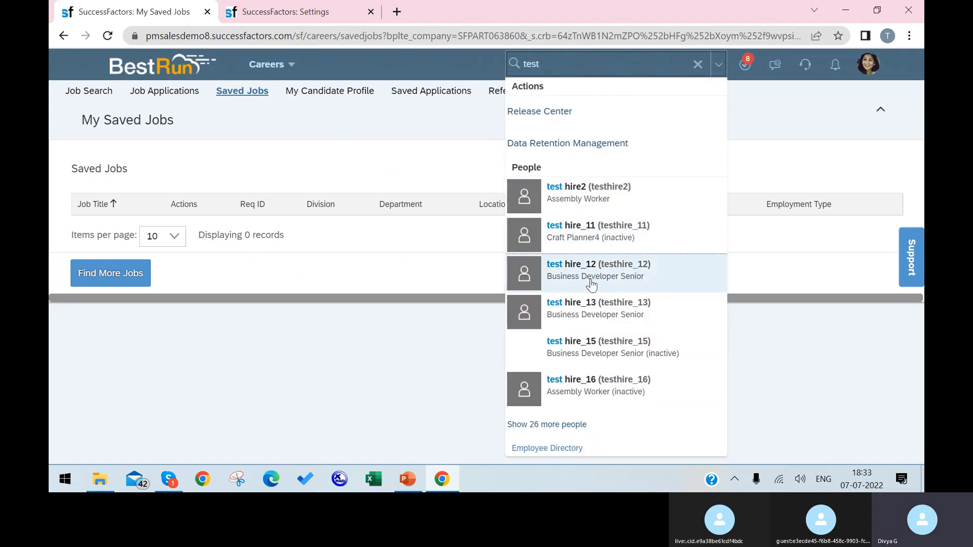
{"action": "left_click", "coordinate": [588, 273]}
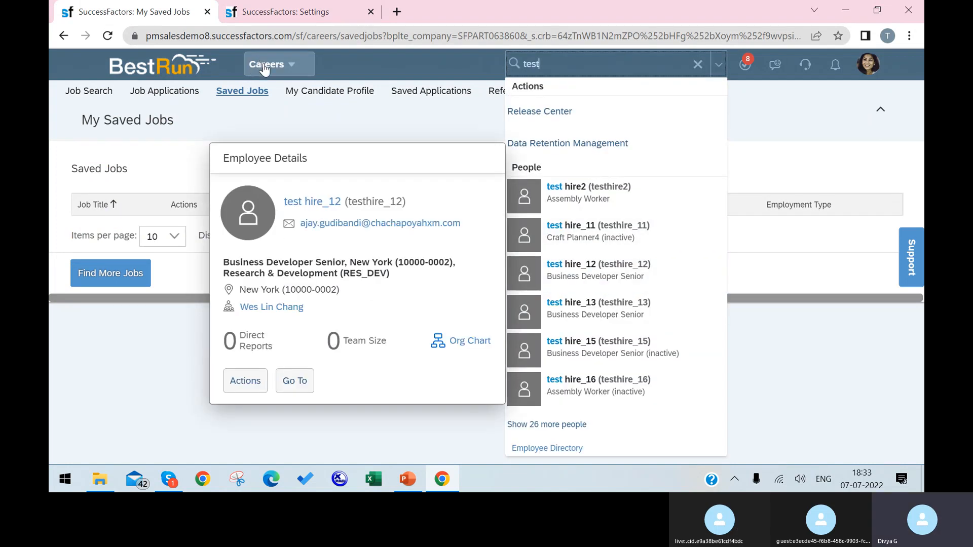
{"action": "left_click", "coordinate": [588, 269]}
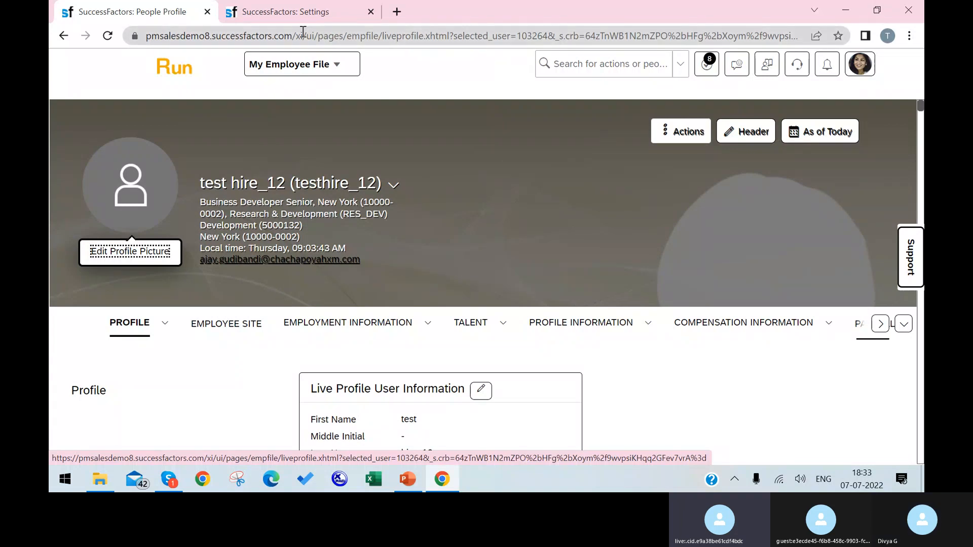
Step: Set High Contrast to White Text on Black Background in Accessibility Settings and save
{"action": "left_click", "coordinate": [268, 11]}
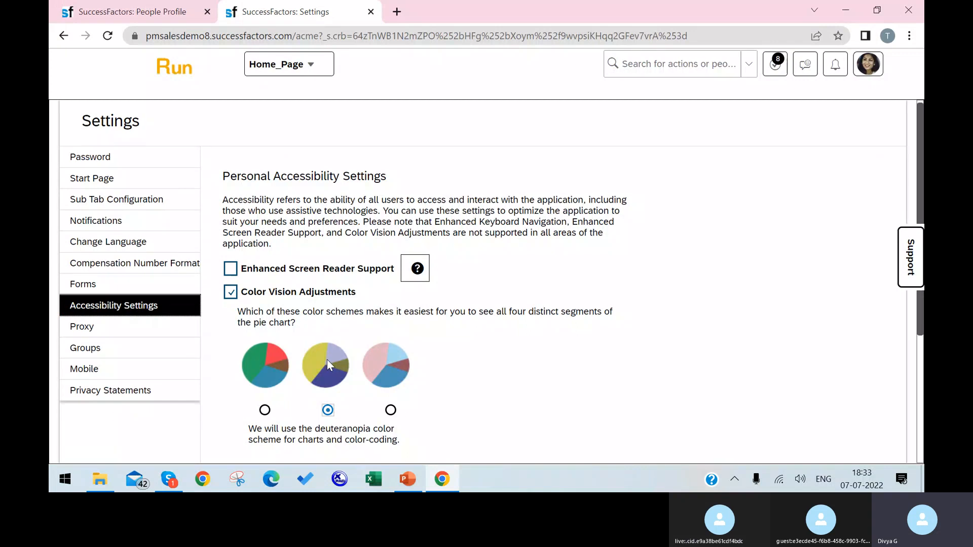
{"action": "scroll", "coordinate": [327, 360], "scroll_direction": "down", "scroll_amount": 1}
{"action": "left_click", "coordinate": [255, 433]}
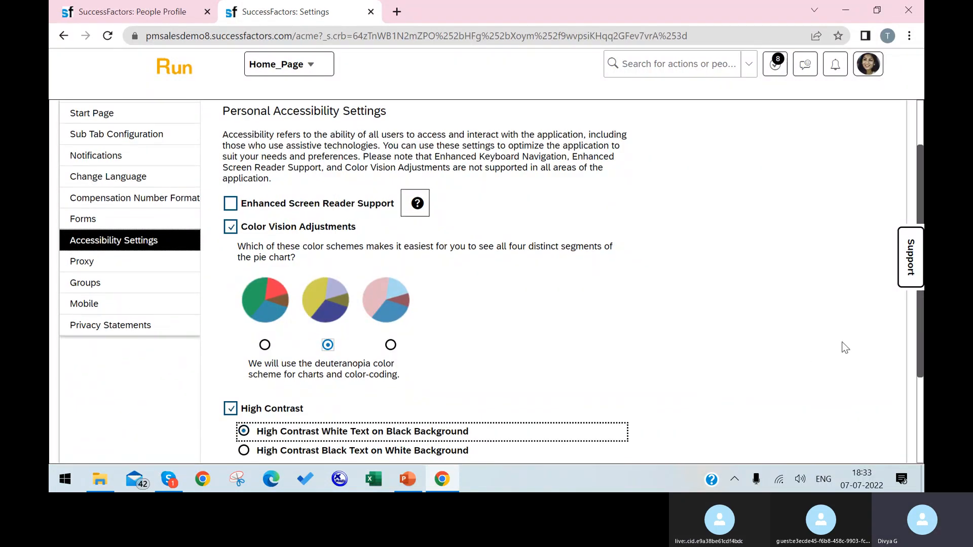
{"action": "scroll", "coordinate": [711, 390], "scroll_direction": "down", "scroll_amount": 2}
{"action": "left_click", "coordinate": [614, 379]}
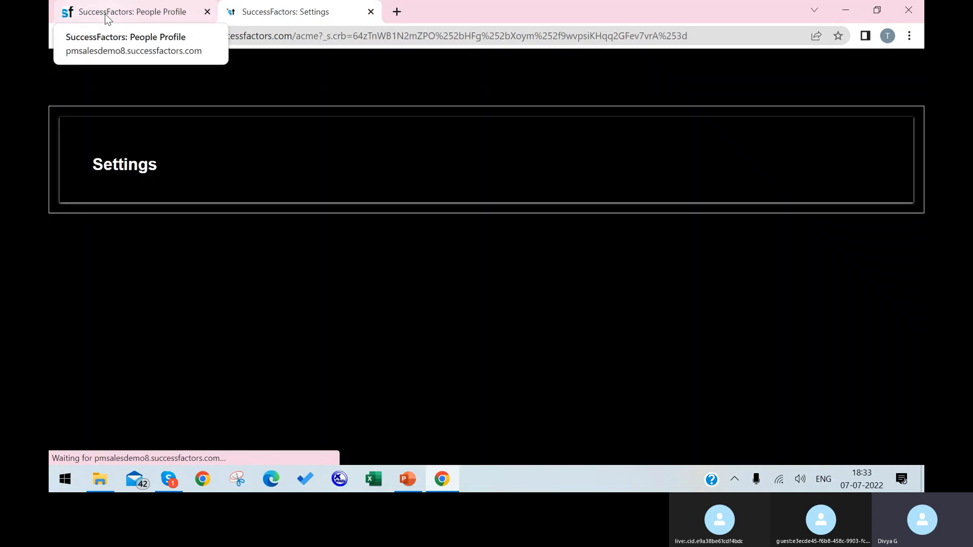
Step: Reload the employee profile tab to see the new look, then return to Settings
{"action": "left_click", "coordinate": [105, 13]}
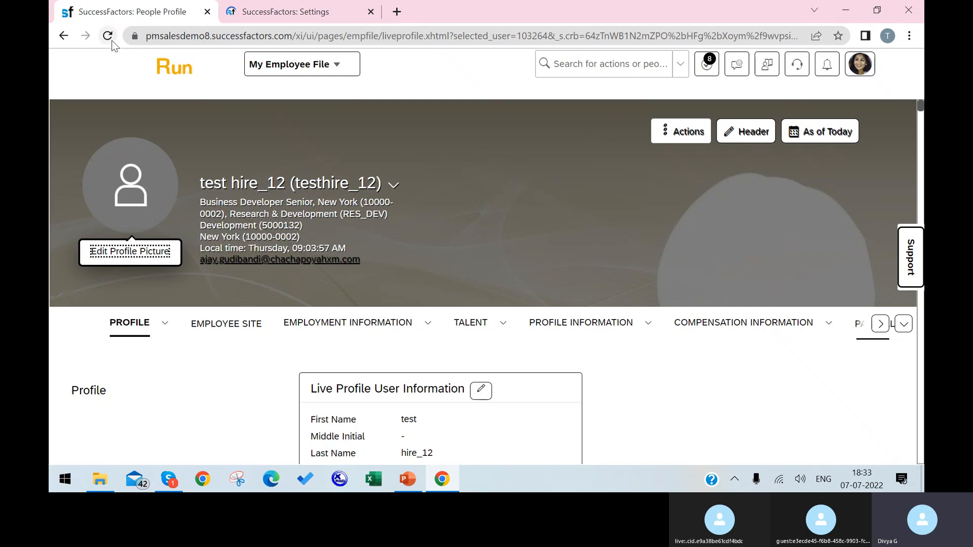
{"action": "left_click", "coordinate": [108, 37]}
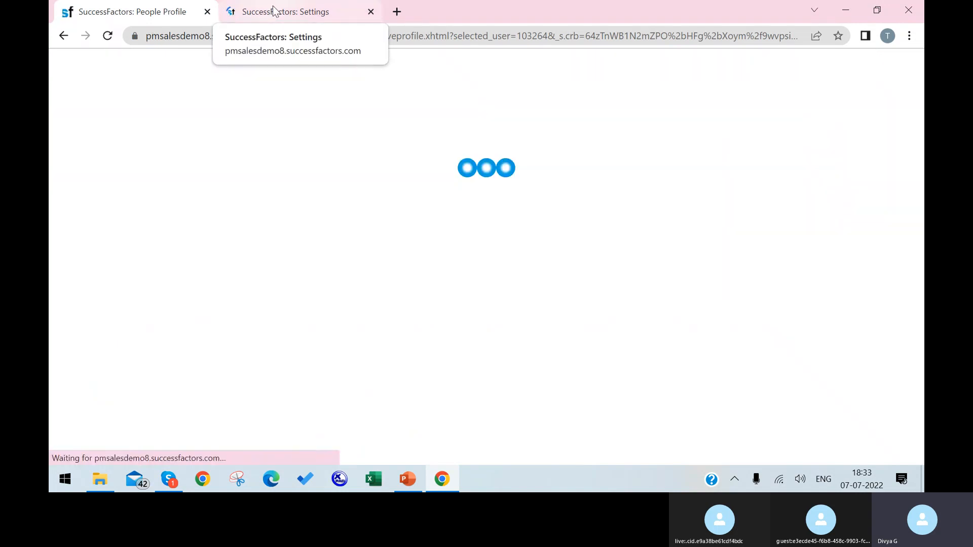
{"action": "left_click", "coordinate": [274, 11]}
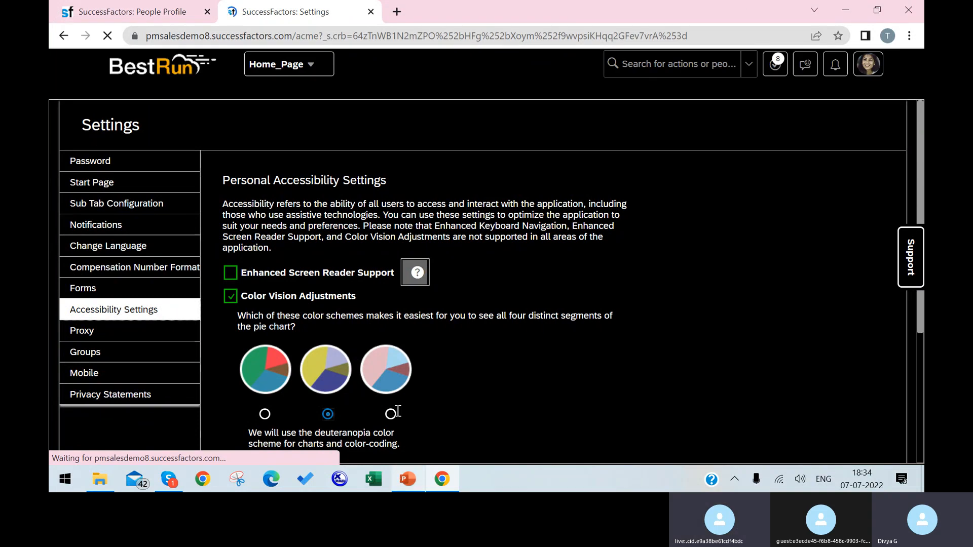
Step: Switch the chart colour scheme back to normal and save
{"action": "left_click", "coordinate": [265, 415]}
{"action": "scroll", "coordinate": [452, 327], "scroll_direction": "down", "scroll_amount": 3}
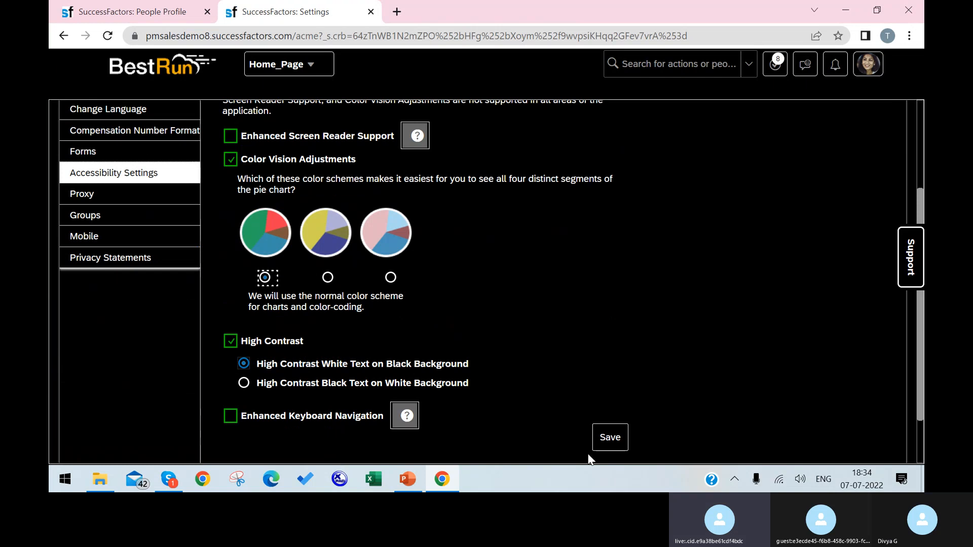
{"action": "left_click", "coordinate": [605, 446]}
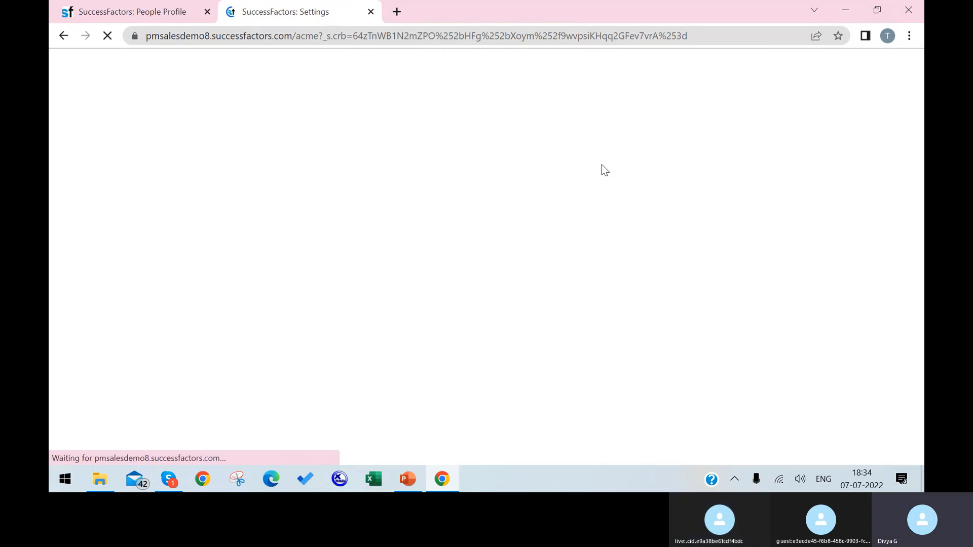
Step: Check the profile tab, then turn High Contrast off and save
{"action": "left_click", "coordinate": [148, 11]}
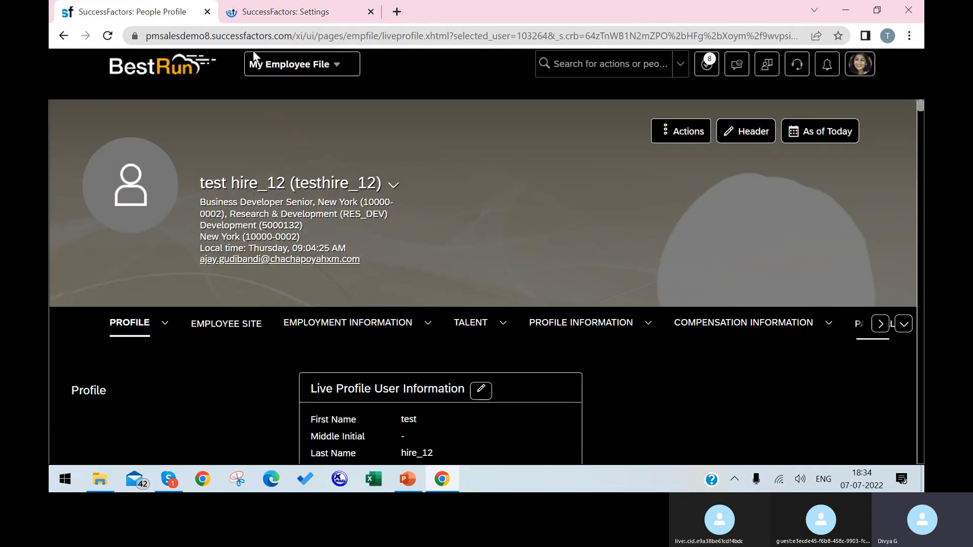
{"action": "left_click", "coordinate": [286, 12]}
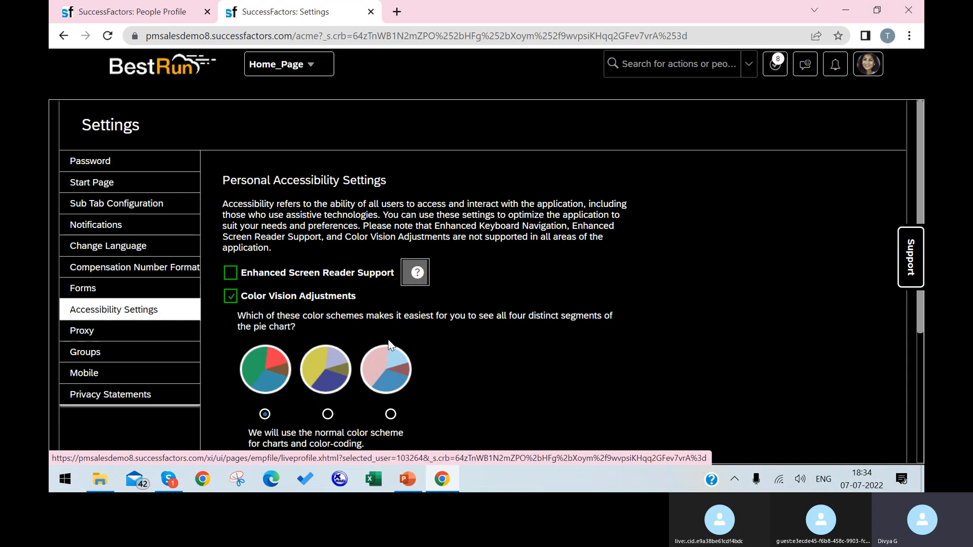
{"action": "scroll", "coordinate": [578, 346], "scroll_direction": "down", "scroll_amount": 4}
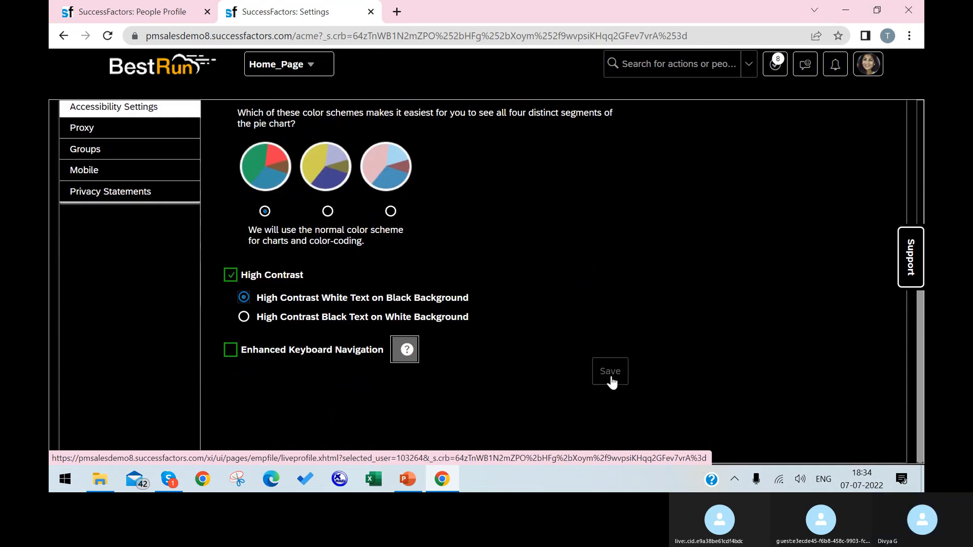
{"action": "left_click", "coordinate": [234, 282]}
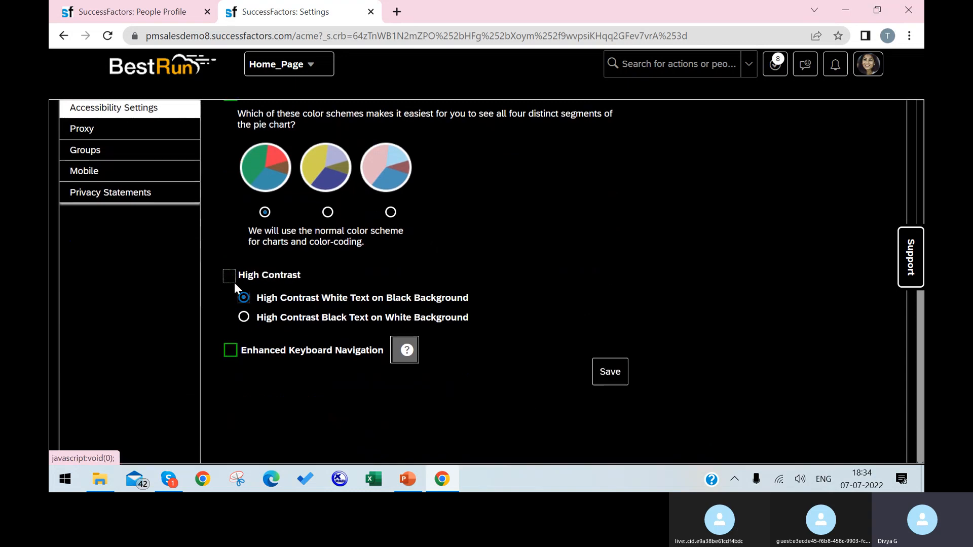
{"action": "left_click", "coordinate": [608, 381]}
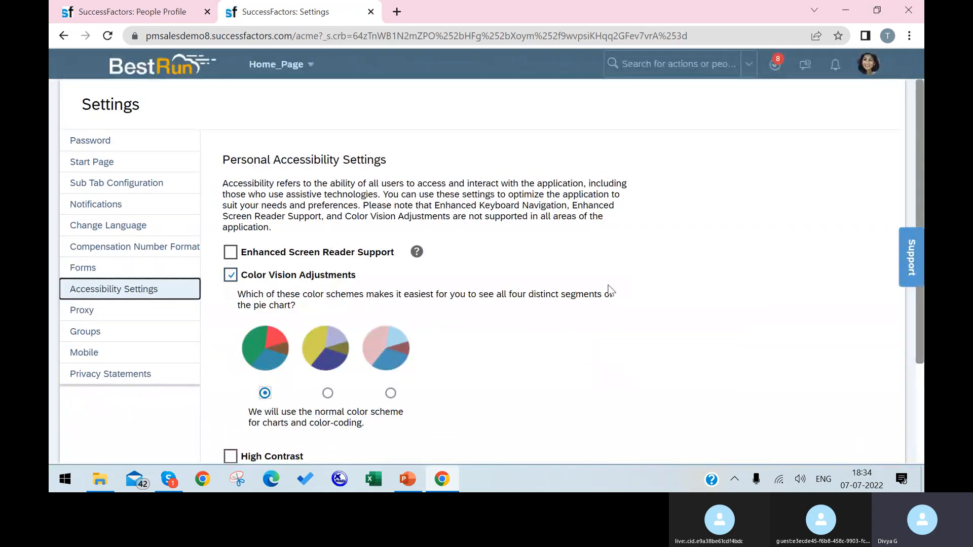
Step: Uncheck Color Vision Adjustments and go to the Proxy settings section
{"action": "left_click", "coordinate": [231, 275]}
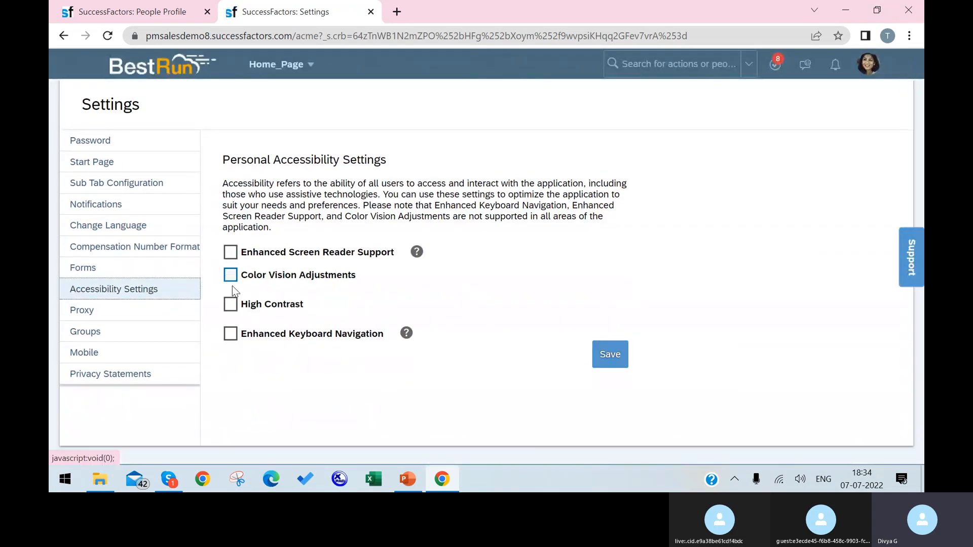
{"action": "left_click", "coordinate": [127, 313]}
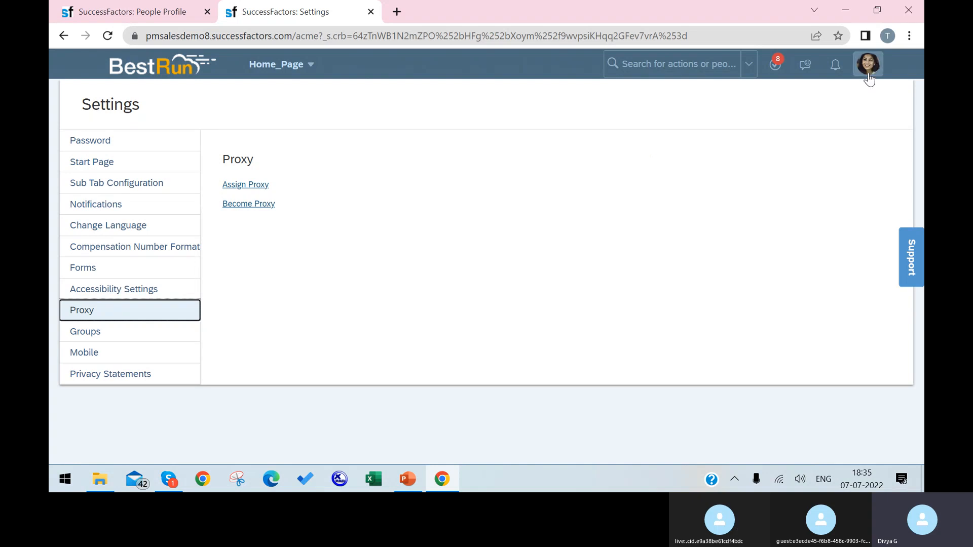
Step: Duplicate the Settings tab, reload it confirming form resubmission, and open the account menu
{"action": "right_click", "coordinate": [245, 8]}
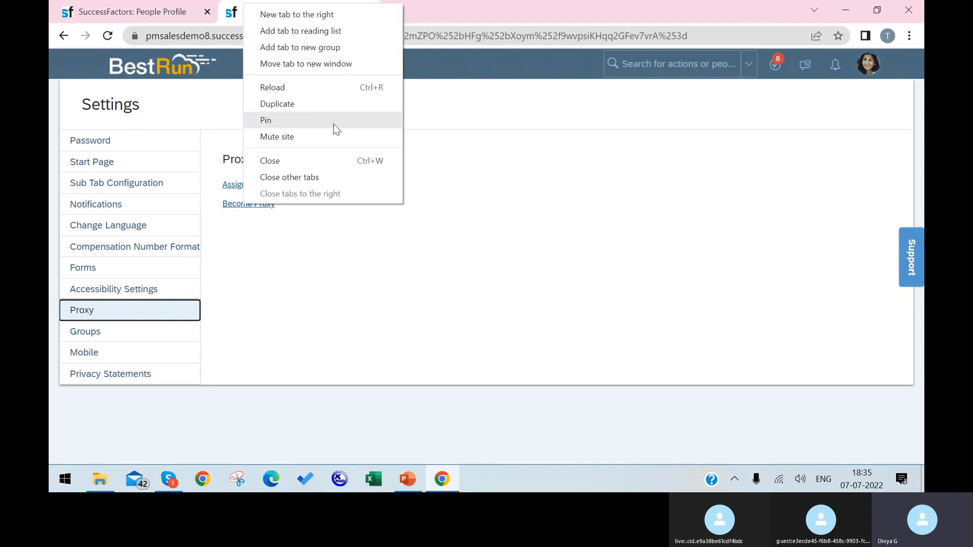
{"action": "left_click", "coordinate": [330, 101]}
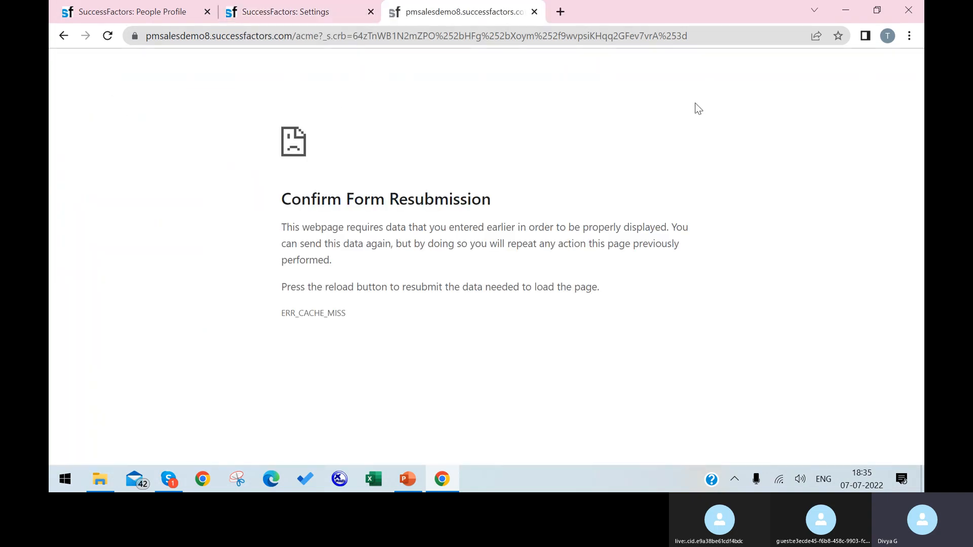
{"action": "left_click", "coordinate": [108, 35]}
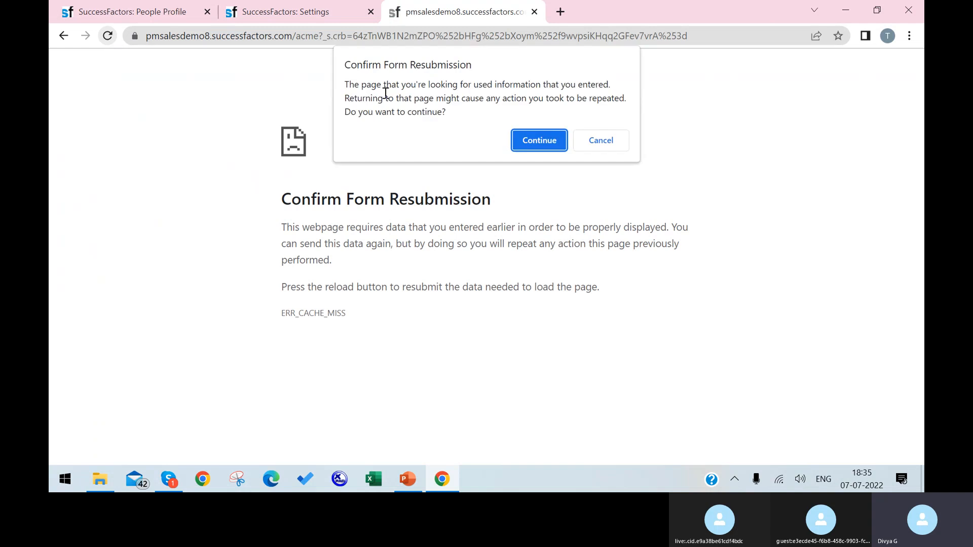
{"action": "left_click", "coordinate": [557, 139]}
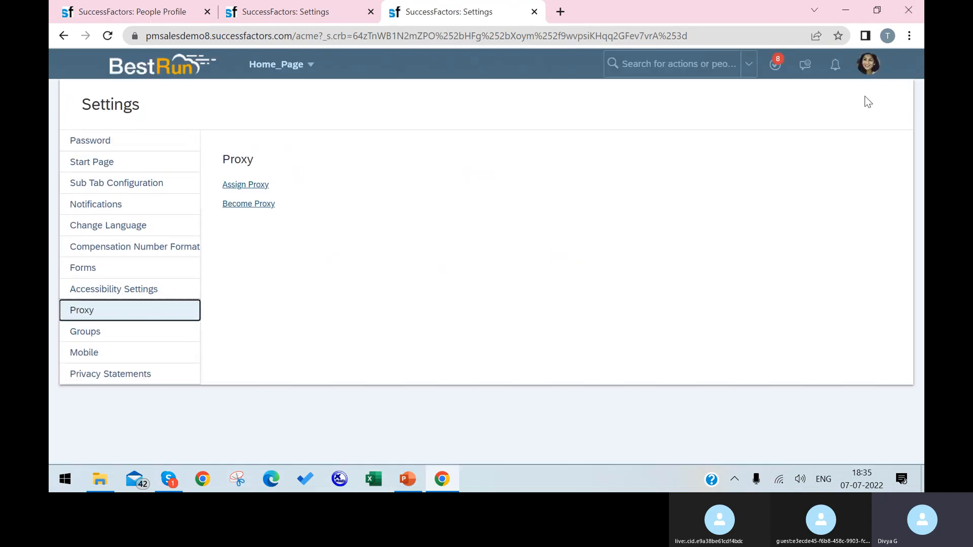
{"action": "left_click", "coordinate": [868, 65]}
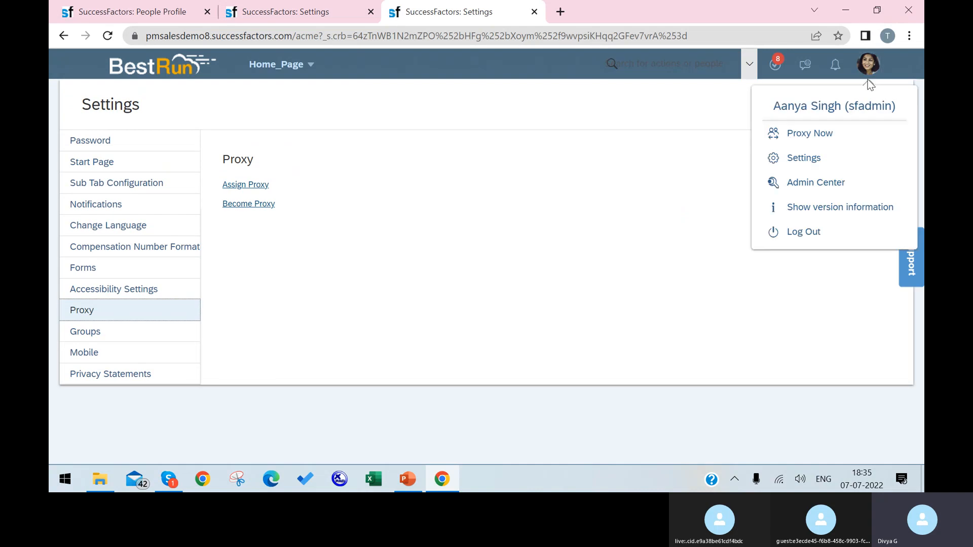
Step: Proxy Now as the Maintenance Engineer III test user, found by searching 'test'
{"action": "left_click", "coordinate": [820, 136]}
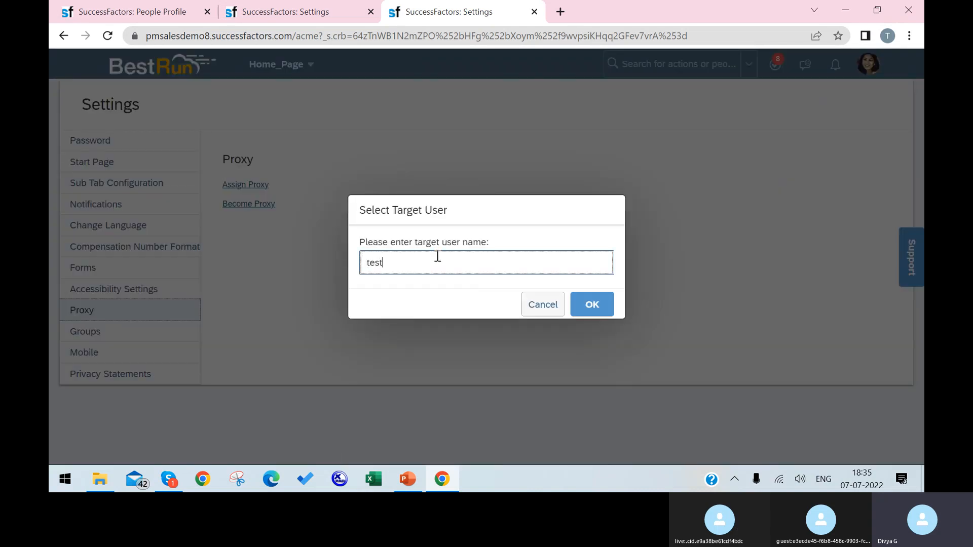
{"action": "type", "text": "test"}
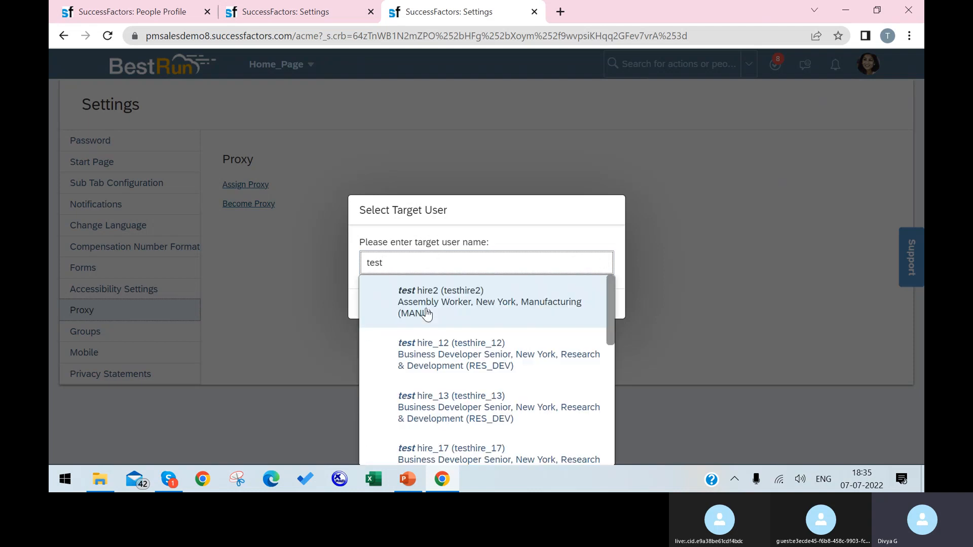
{"action": "scroll", "coordinate": [445, 396], "scroll_direction": "down", "scroll_amount": 5}
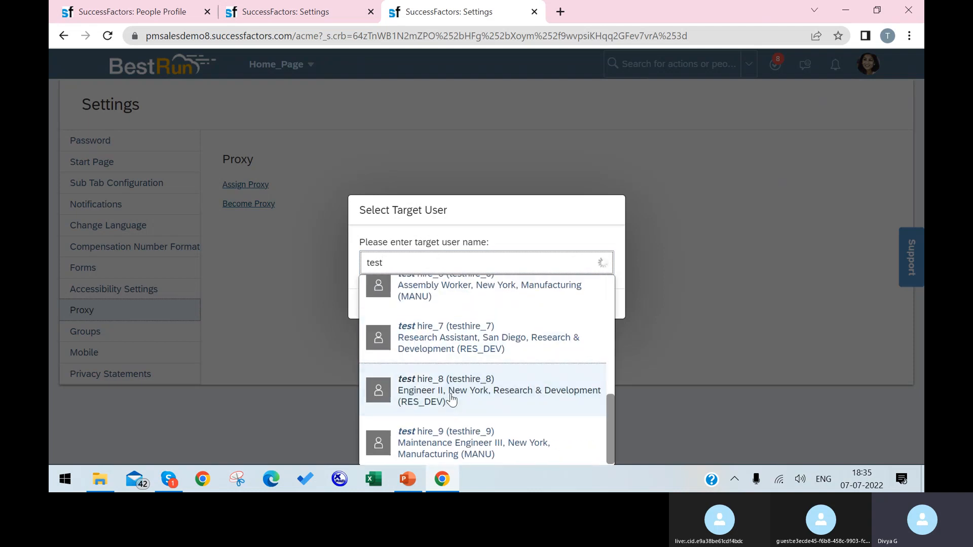
{"action": "left_click", "coordinate": [453, 453]}
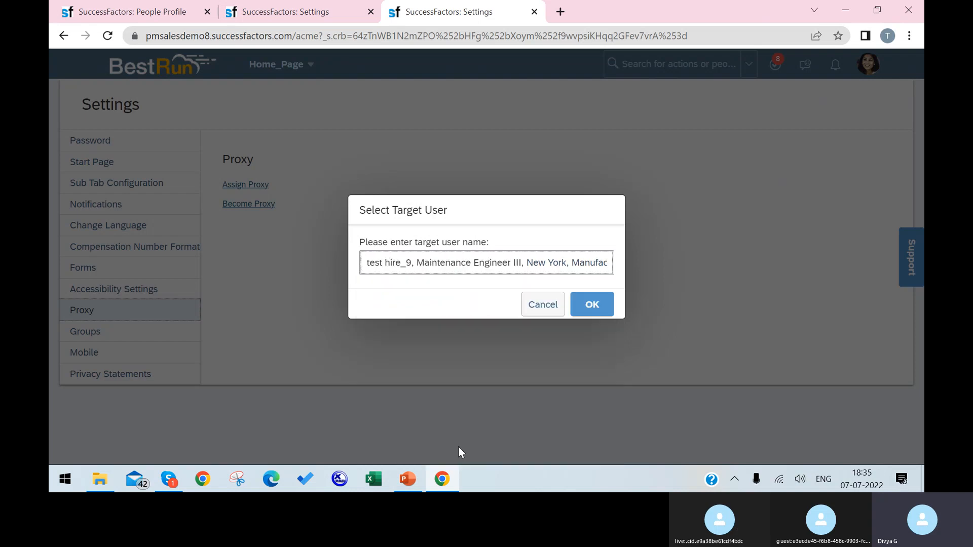
{"action": "left_click", "coordinate": [583, 306]}
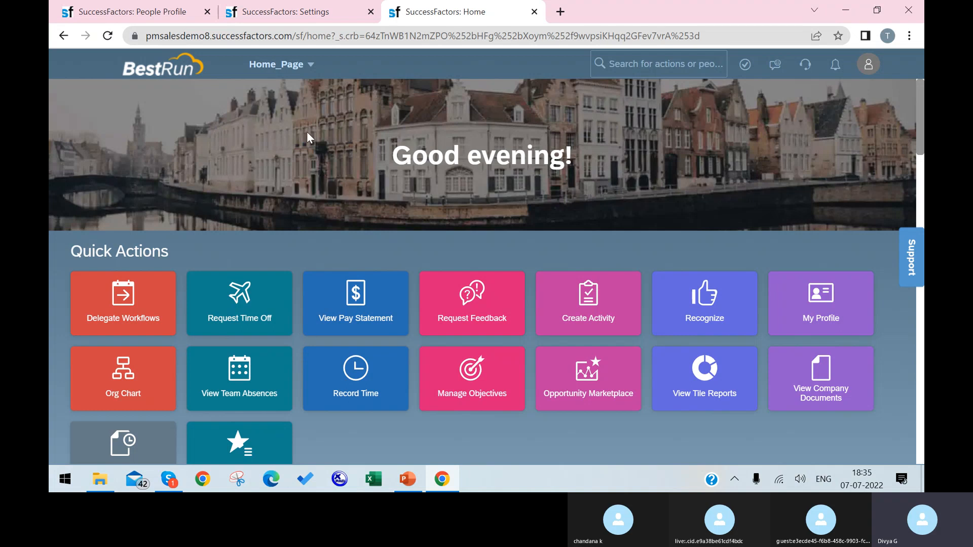
Step: While proxying, search 'test' and open a test hire's profile (Assembly Worker, Manufacturing, New York)
{"action": "left_click", "coordinate": [276, 16]}
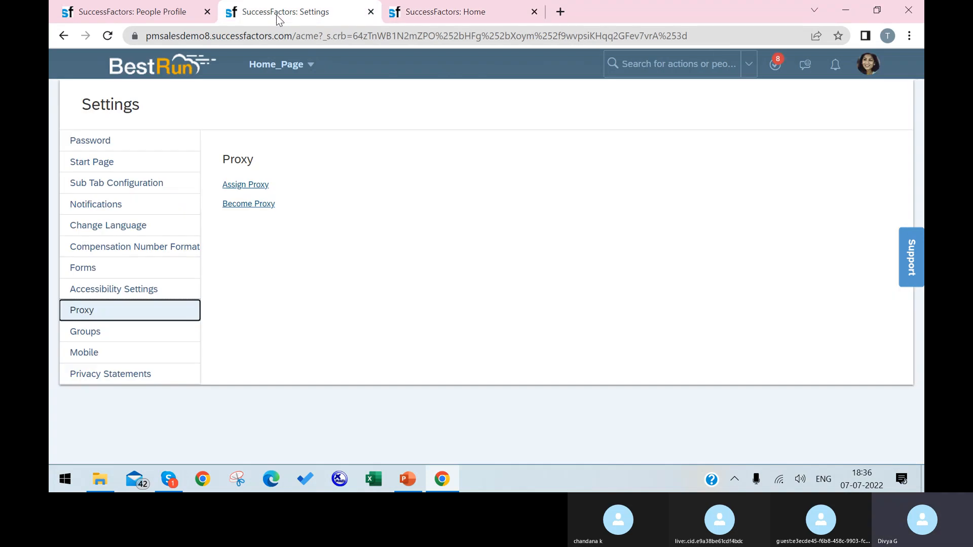
{"action": "left_click", "coordinate": [402, 20]}
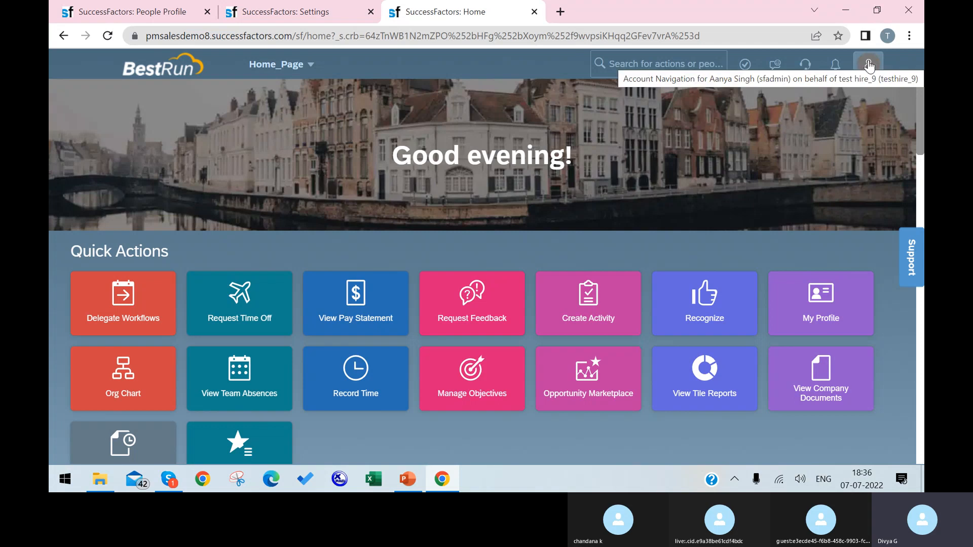
{"action": "left_click", "coordinate": [669, 61]}
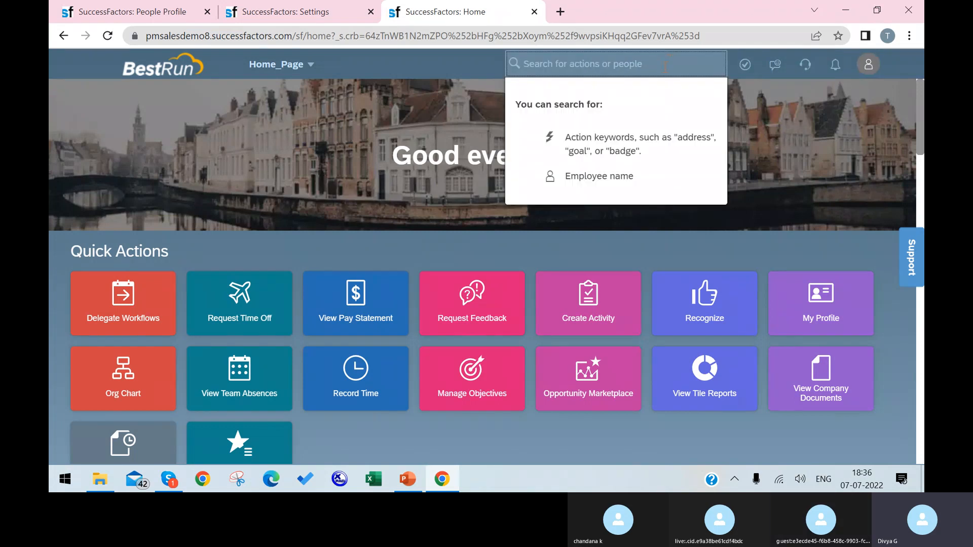
{"action": "left_click", "coordinate": [332, 164]}
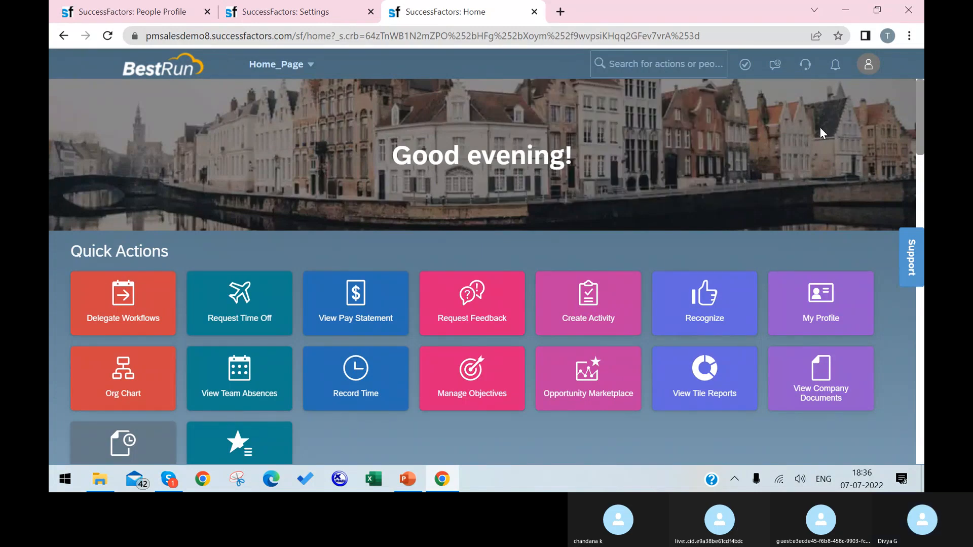
{"action": "left_click", "coordinate": [865, 66]}
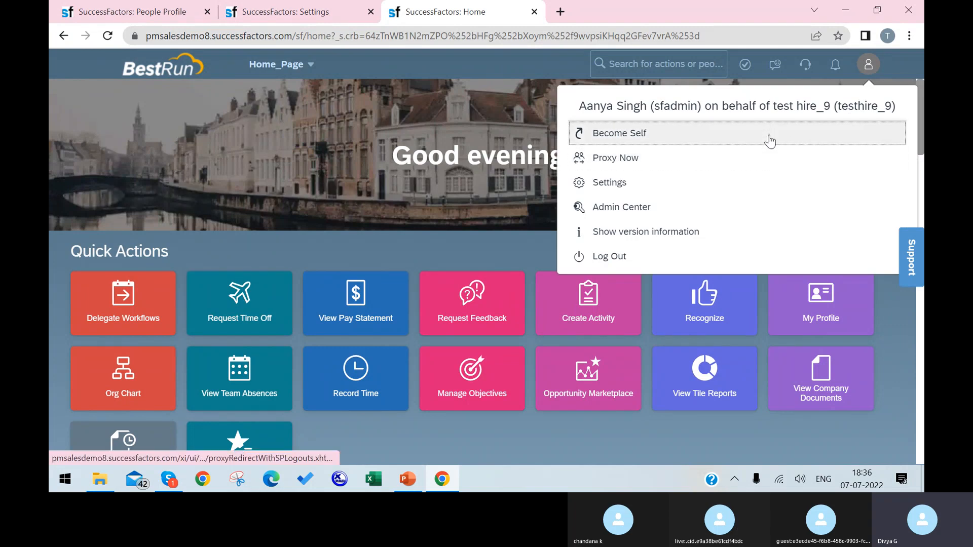
{"action": "left_click", "coordinate": [705, 63]}
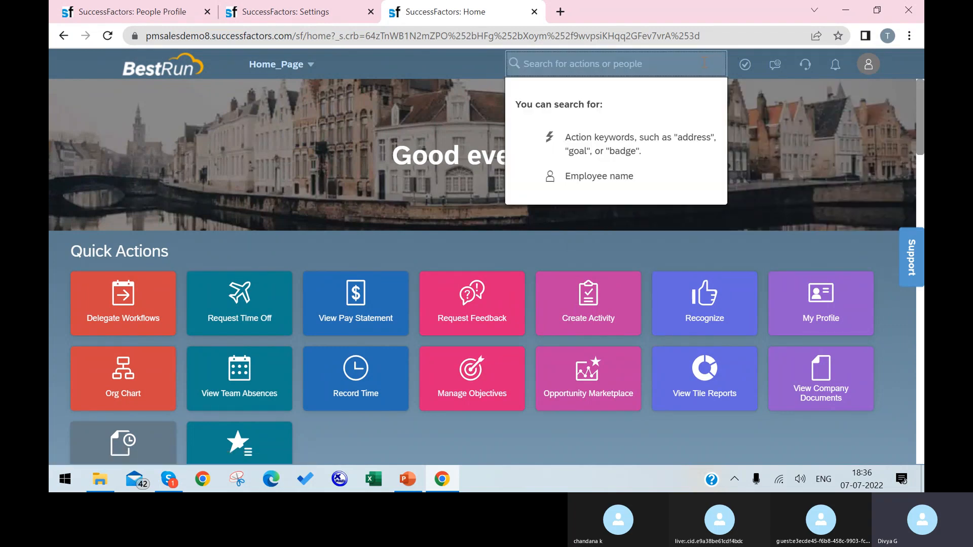
{"action": "type", "text": "test"}
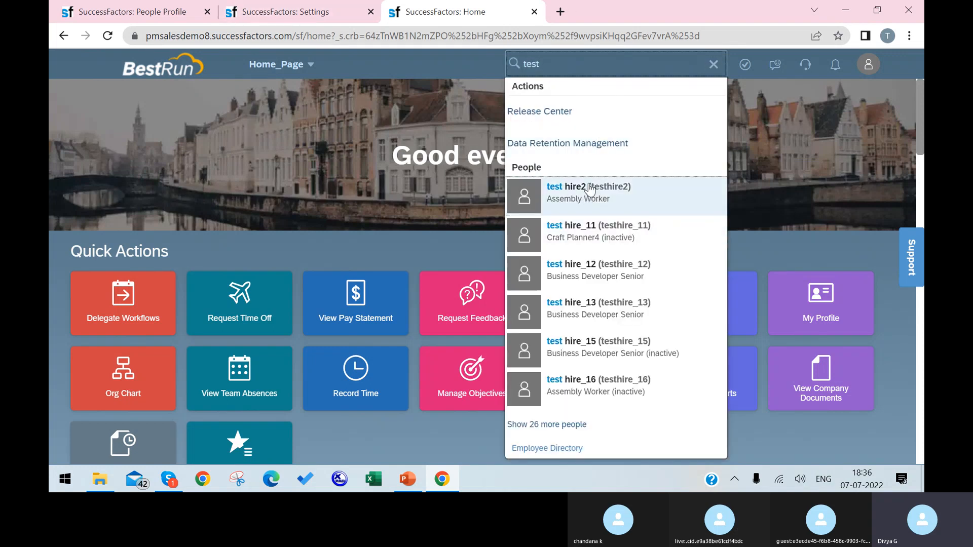
{"action": "left_click", "coordinate": [589, 190]}
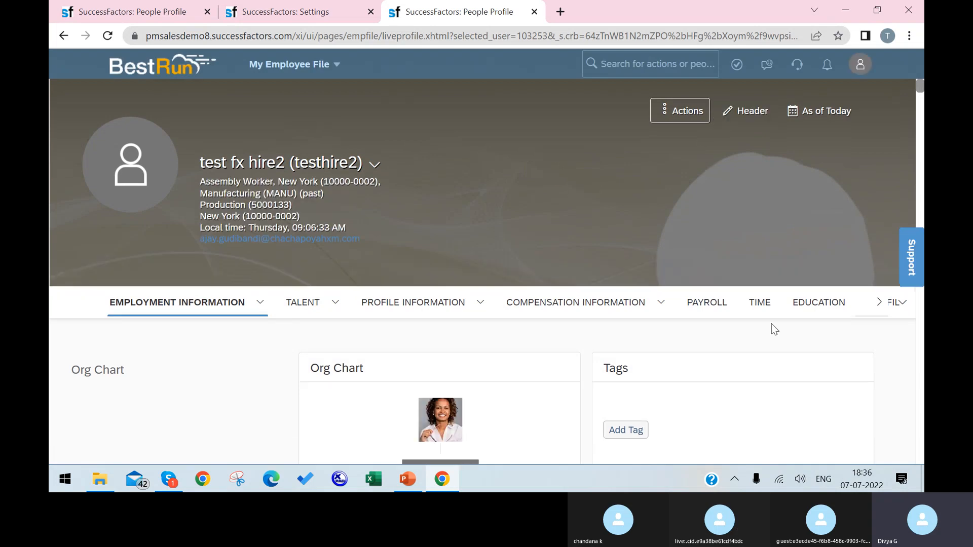
Step: Look over the My Employee File and Actions menus, then choose Become Self from the avatar menu
{"action": "scroll", "coordinate": [610, 307], "scroll_direction": "down", "scroll_amount": 10}
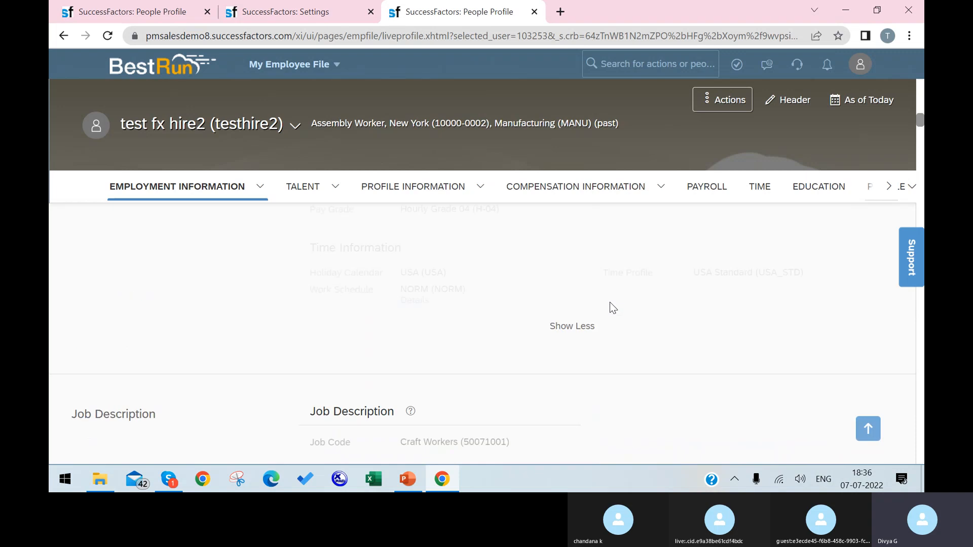
{"action": "left_click", "coordinate": [338, 71]}
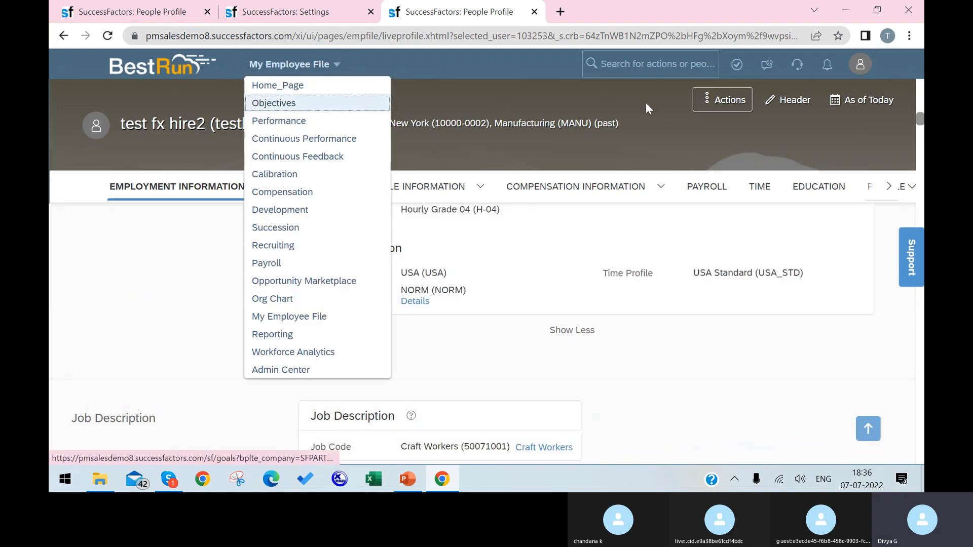
{"action": "left_click", "coordinate": [727, 96]}
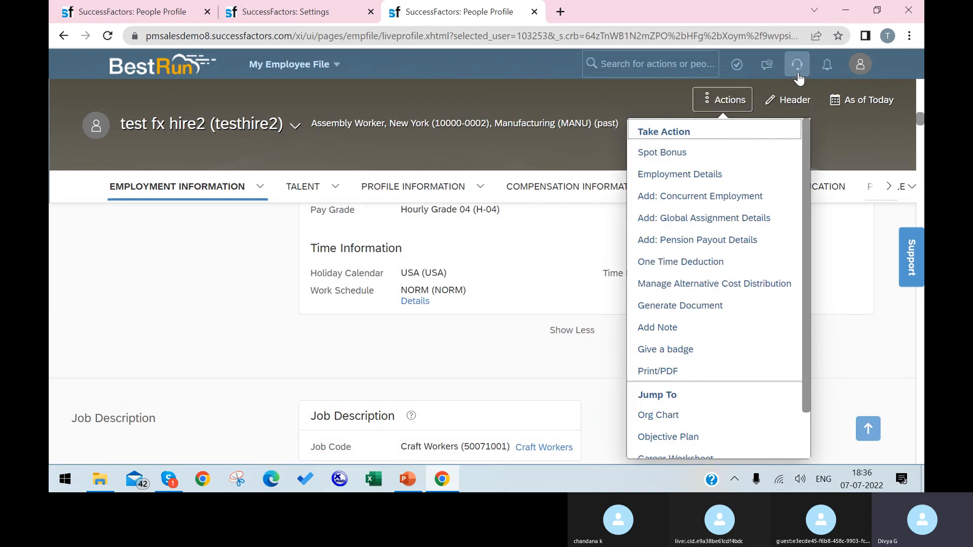
{"action": "left_click", "coordinate": [860, 64]}
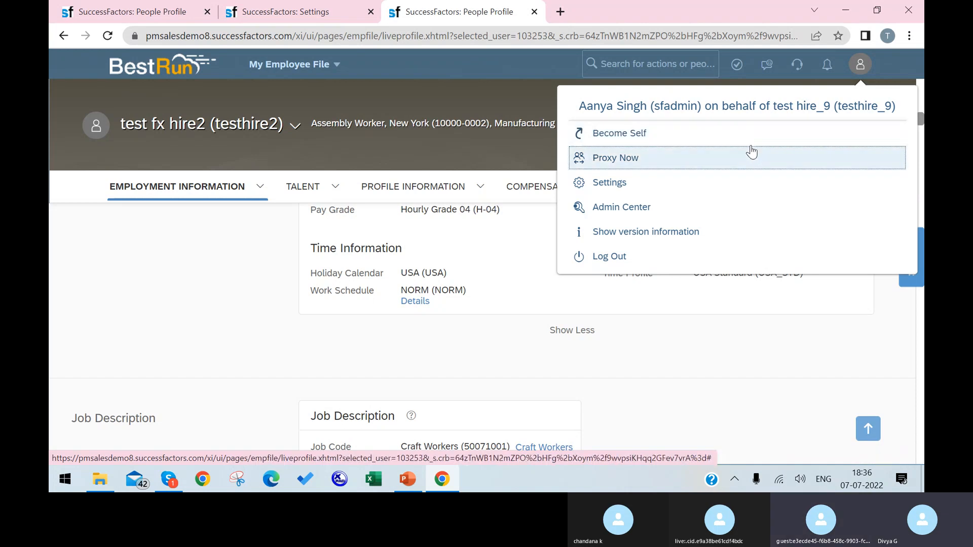
{"action": "left_click", "coordinate": [750, 147]}
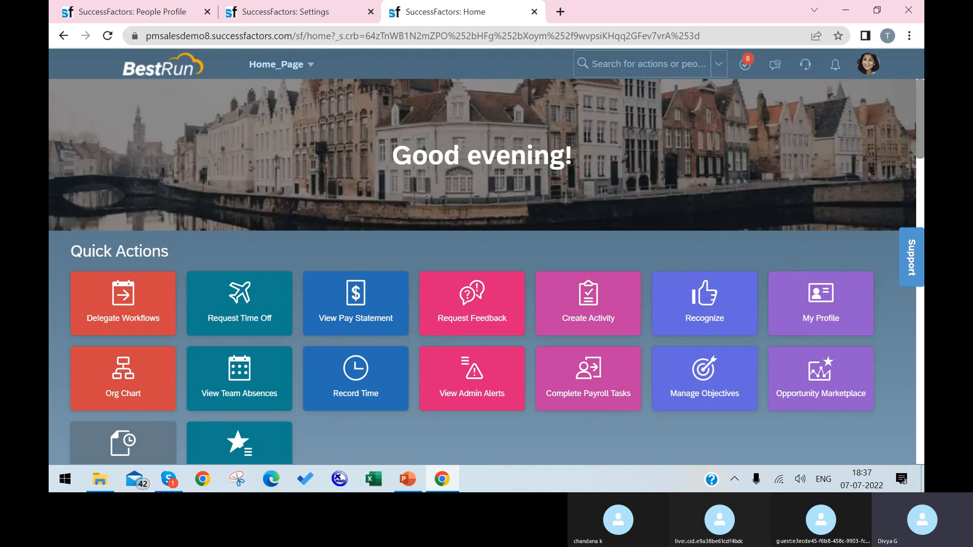
Step: Switch back to the Settings tab showing the Proxy section
{"action": "left_click", "coordinate": [288, 16]}
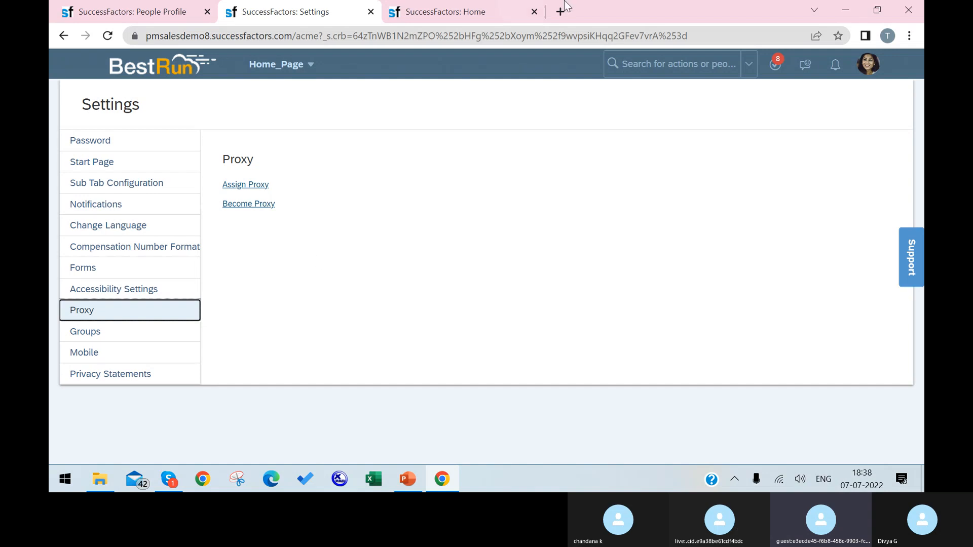
Step: Browse the Groups table in Settings, then go to the Mobile section
{"action": "left_click", "coordinate": [193, 338]}
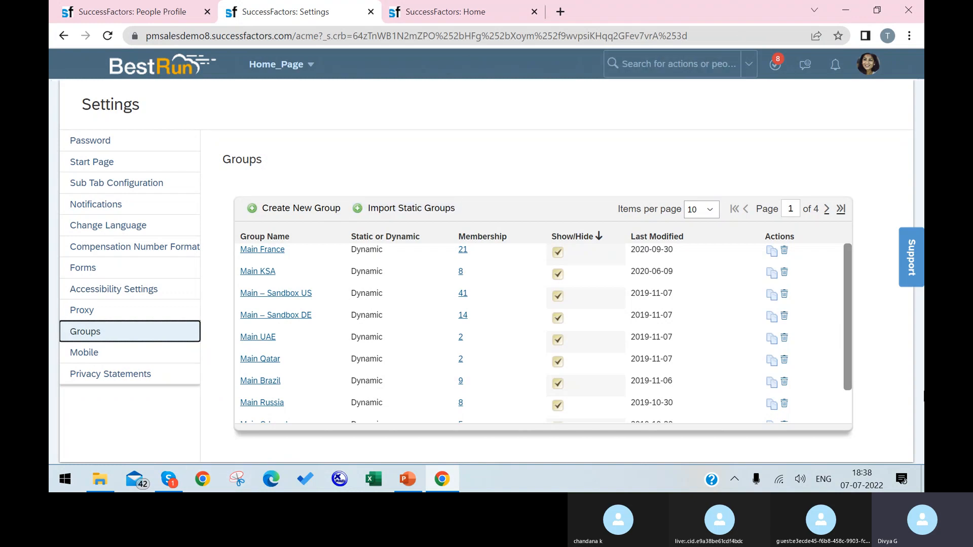
{"action": "scroll", "coordinate": [324, 294], "scroll_direction": "down", "scroll_amount": 1}
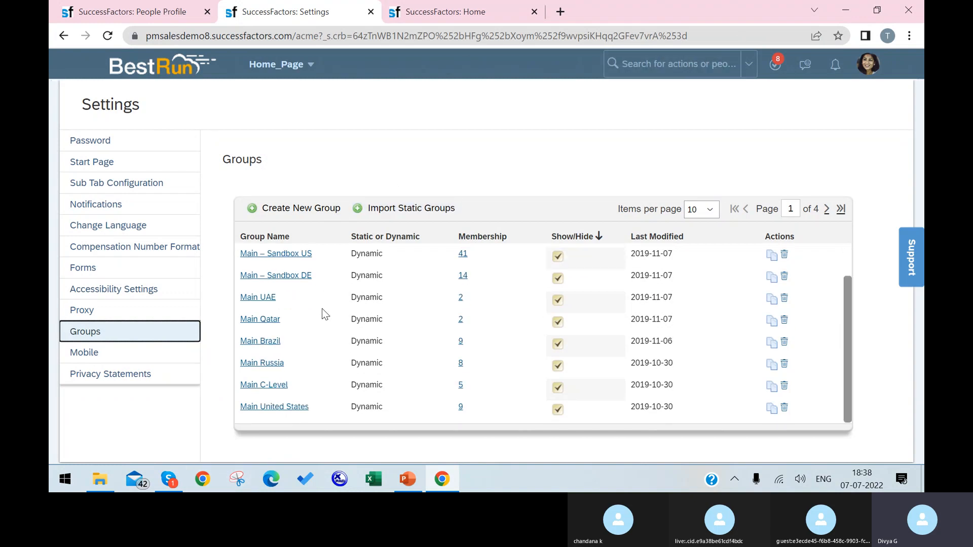
{"action": "scroll", "coordinate": [322, 312], "scroll_direction": "up", "scroll_amount": 1}
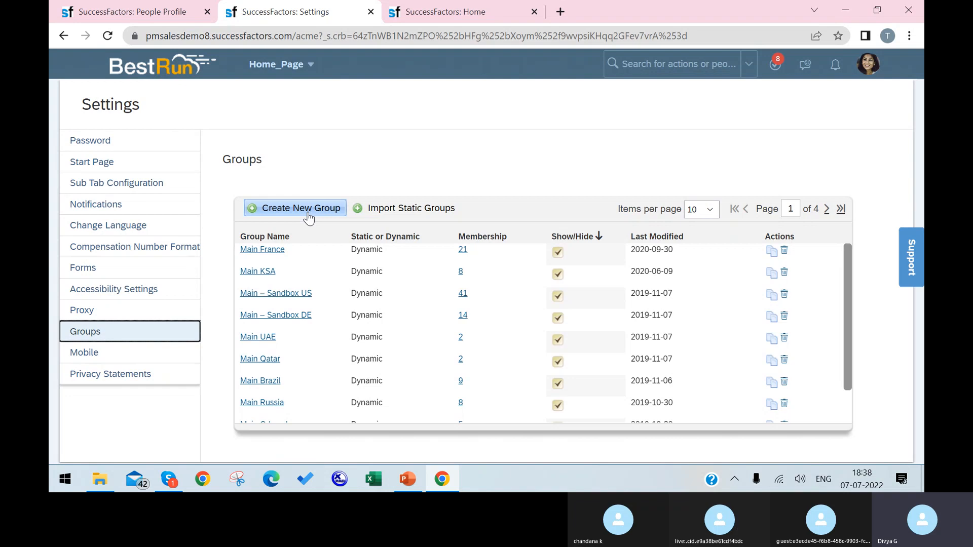
{"action": "scroll", "coordinate": [246, 266], "scroll_direction": "down", "scroll_amount": 1}
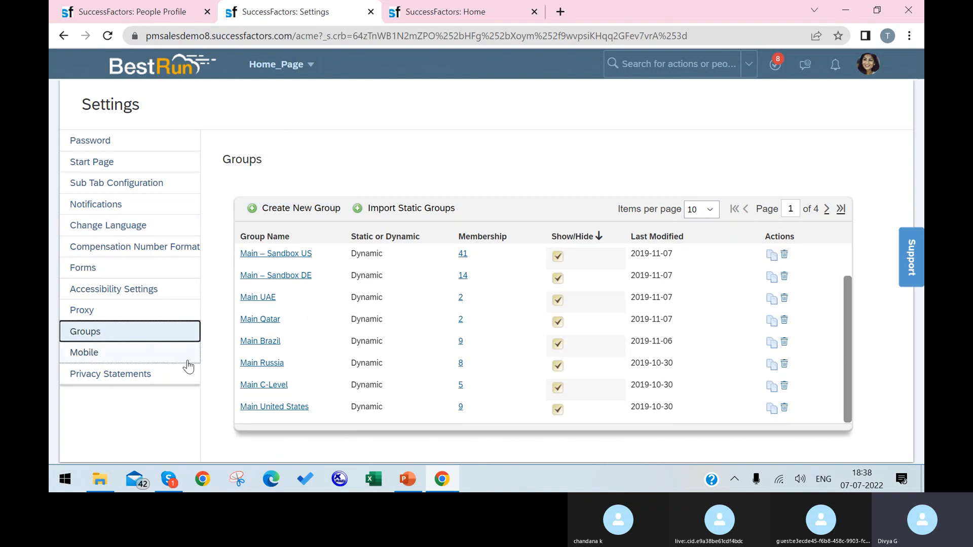
{"action": "left_click", "coordinate": [169, 358]}
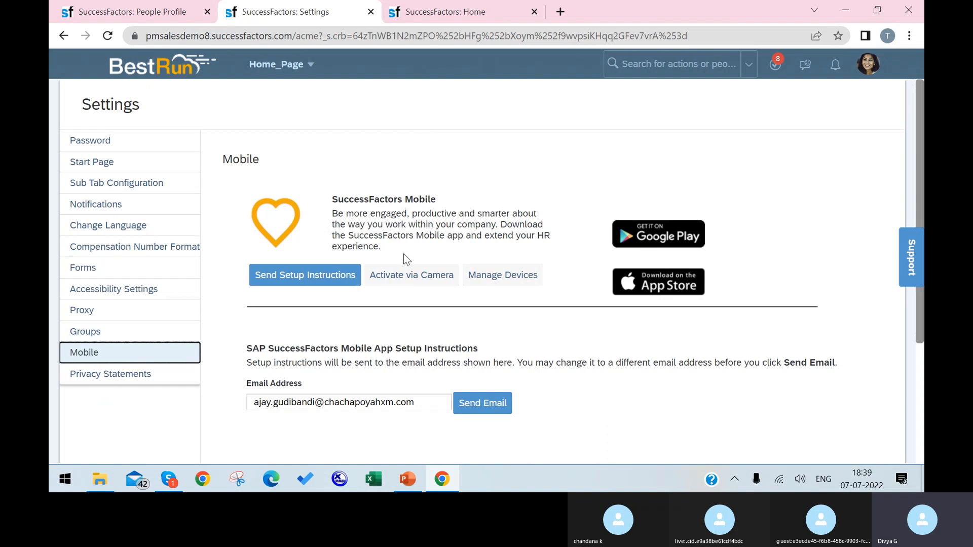
Step: Show the Privacy Statements section in the Settings sidebar
{"action": "left_click", "coordinate": [89, 373]}
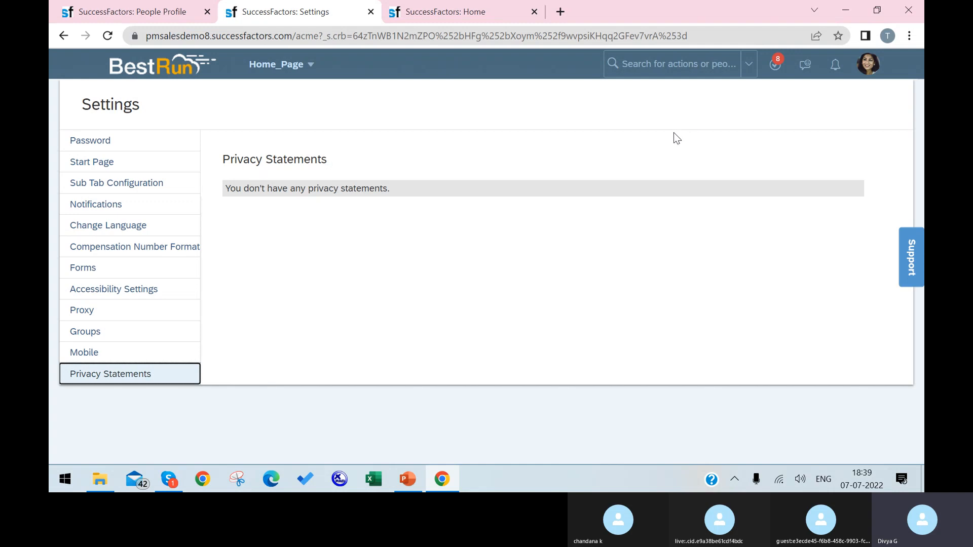
Step: Open the profile avatar menu in the top-right header
{"action": "left_click", "coordinate": [862, 70]}
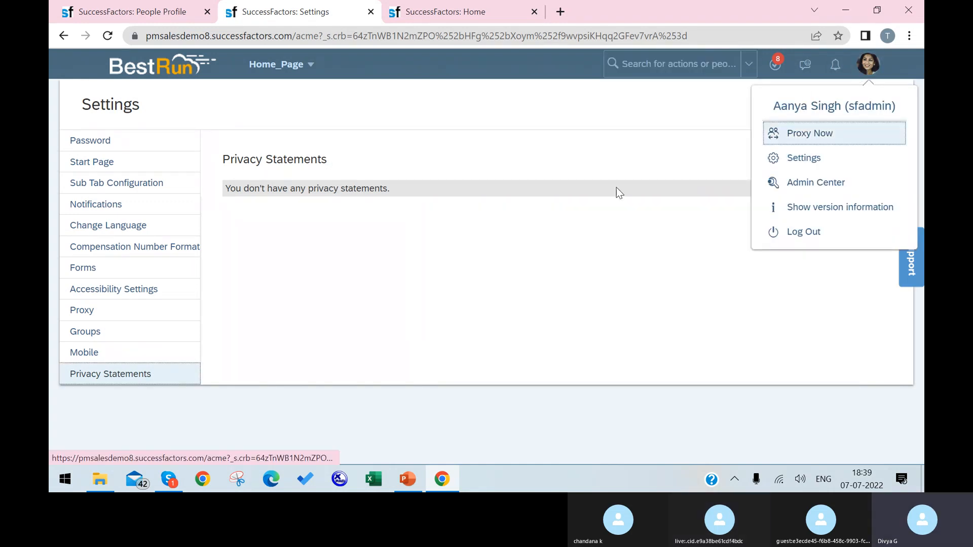
Step: Read the Release value in Show version information, then close the box
{"action": "left_click", "coordinate": [809, 217]}
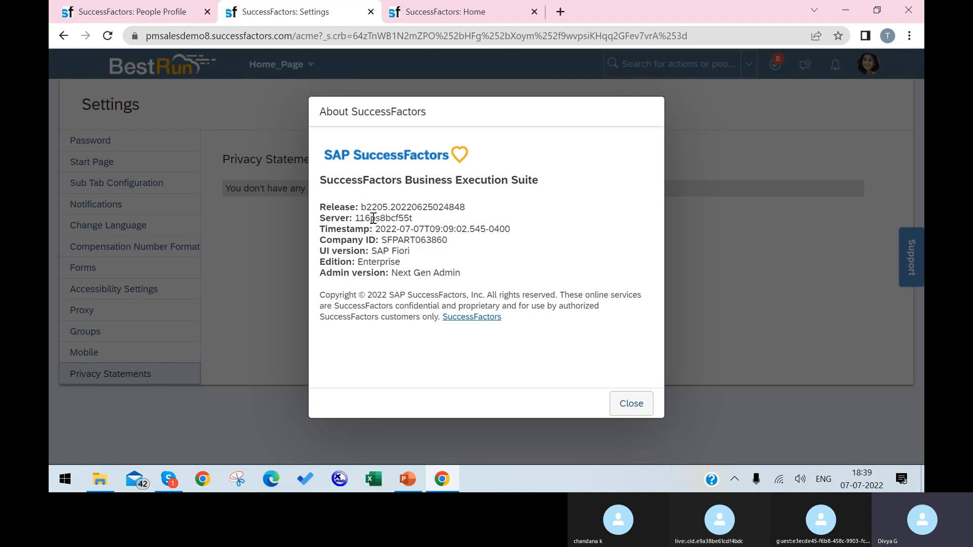
{"action": "left_click_drag", "start_coordinate": [367, 207], "coordinate": [379, 208]}
{"action": "left_click_drag", "start_coordinate": [389, 208], "coordinate": [378, 209]}
{"action": "left_click", "coordinate": [636, 413]}
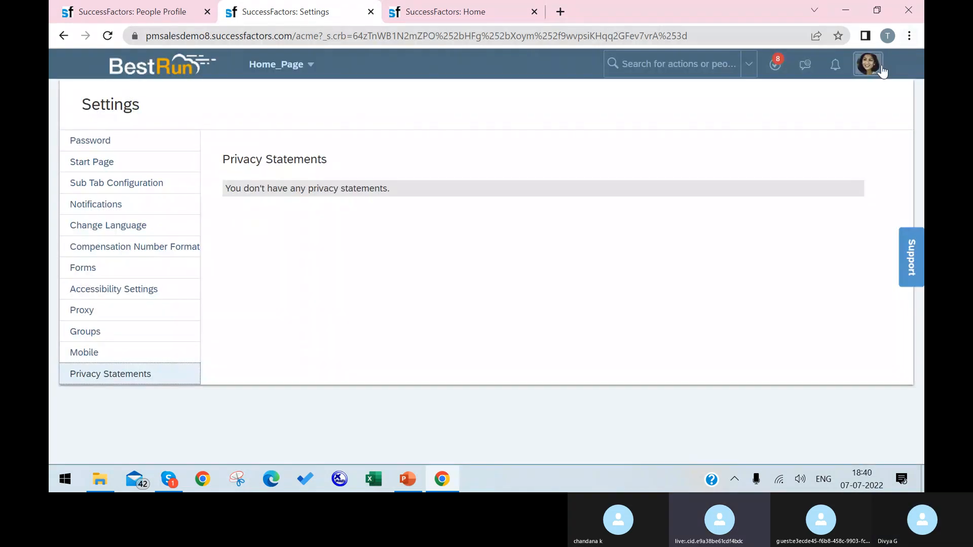
Step: Dismiss the account menu and start an action search in the header box
{"action": "left_click", "coordinate": [868, 64]}
{"action": "left_click", "coordinate": [579, 164]}
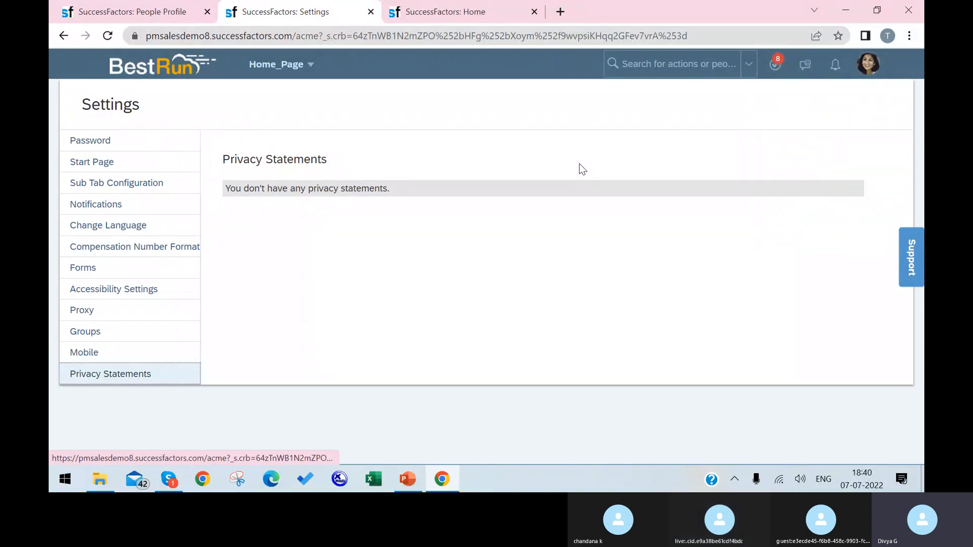
{"action": "left_click", "coordinate": [630, 73]}
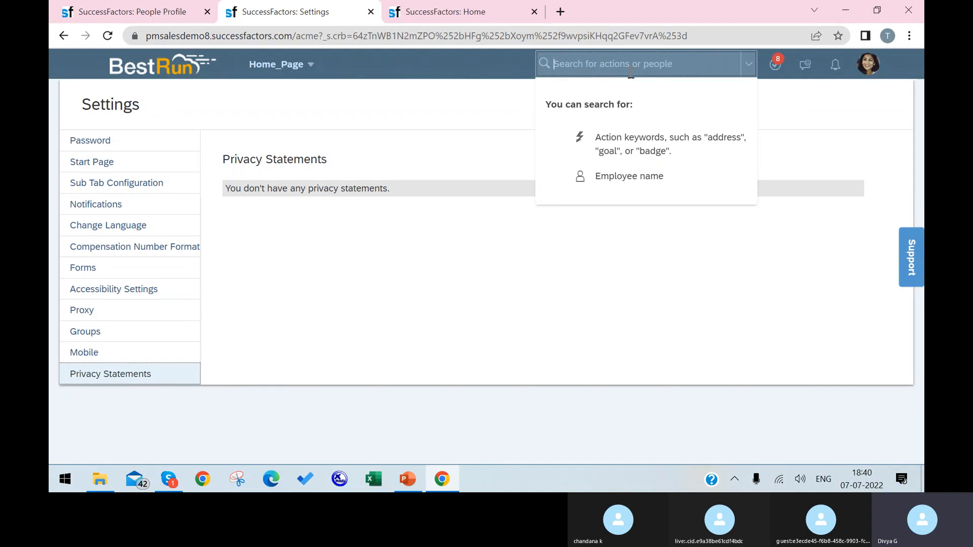
Step: Type 'manage role', then reload and close the extra People Profile tab
{"action": "type", "text": "manage r"}
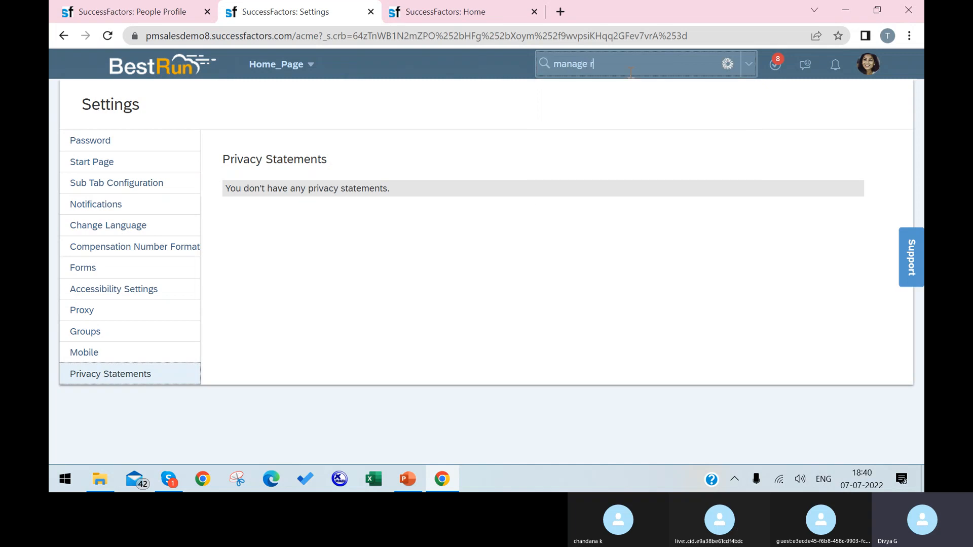
{"action": "type", "text": "ole"}
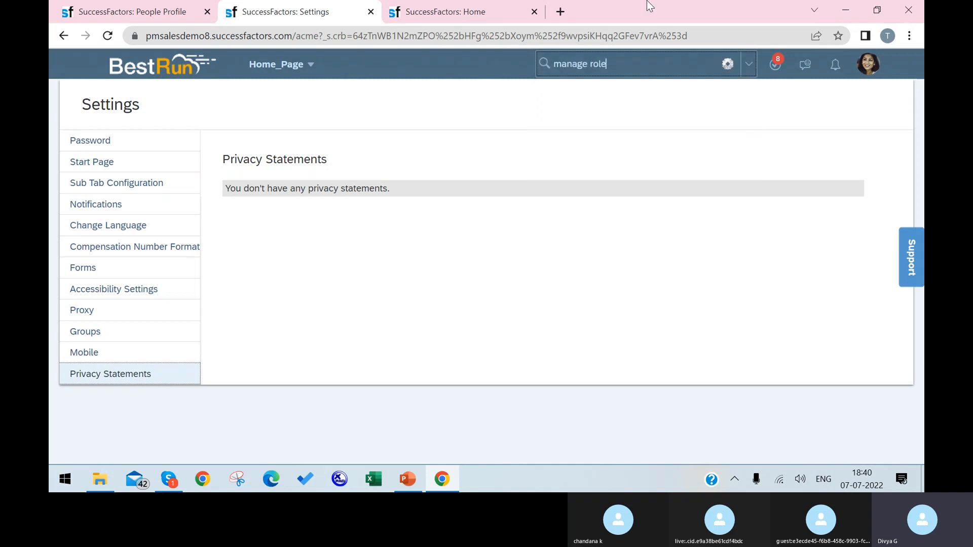
{"action": "left_click", "coordinate": [112, 15]}
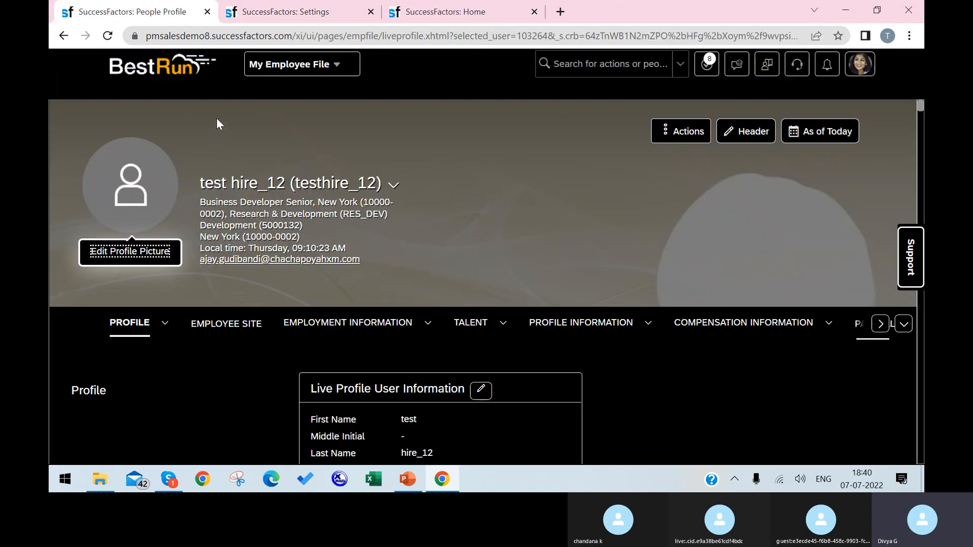
{"action": "left_click", "coordinate": [107, 36]}
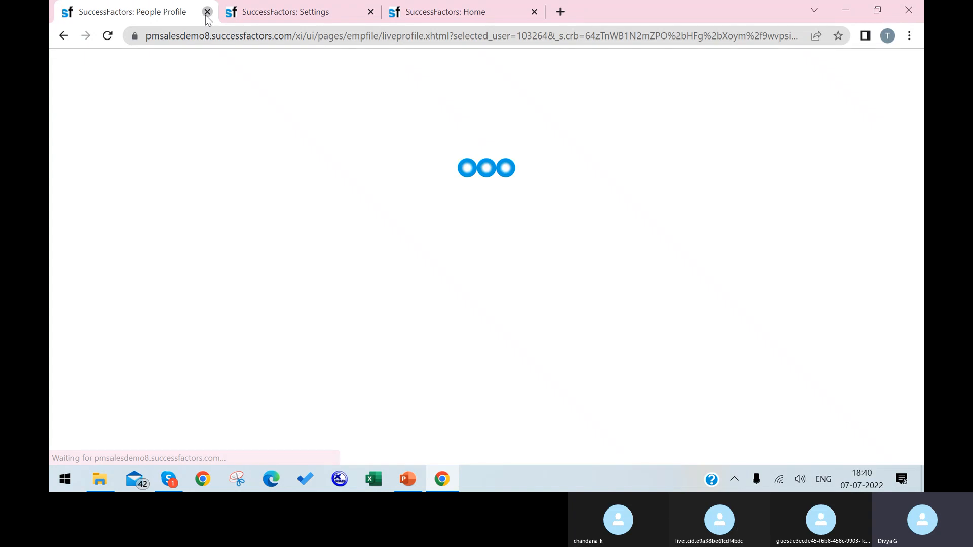
{"action": "left_click", "coordinate": [464, 13]}
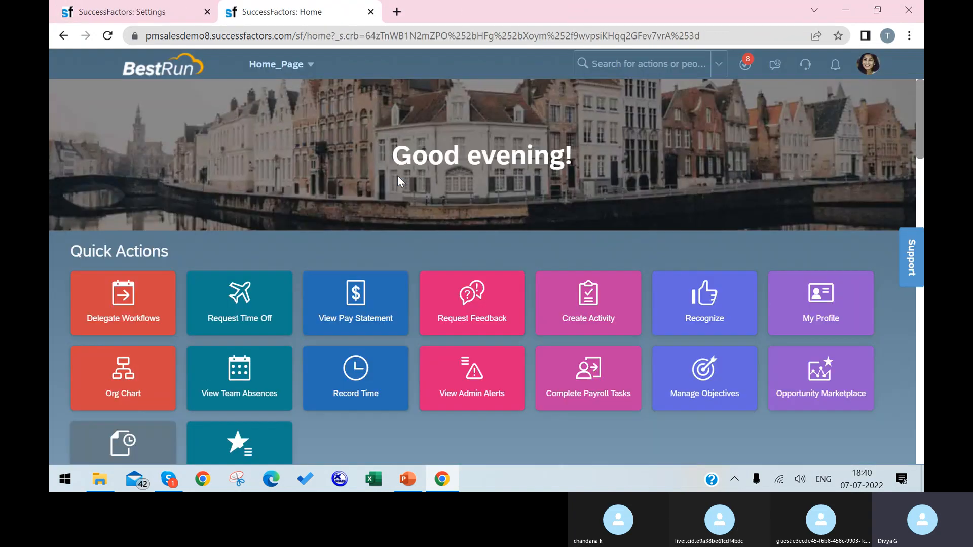
Step: Search 'manage role based' from the Settings page header search
{"action": "left_click", "coordinate": [162, 18]}
{"action": "left_click", "coordinate": [620, 64]}
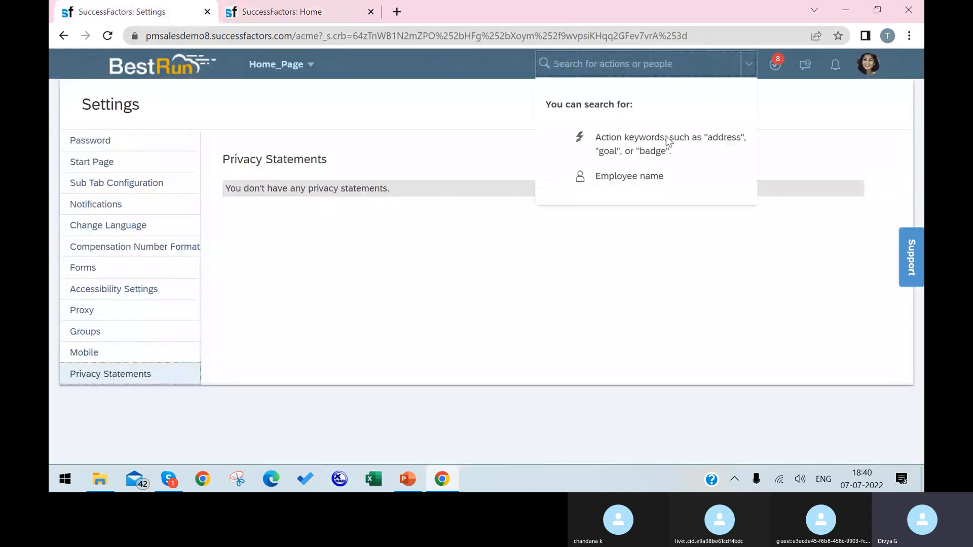
{"action": "type", "text": "man"}
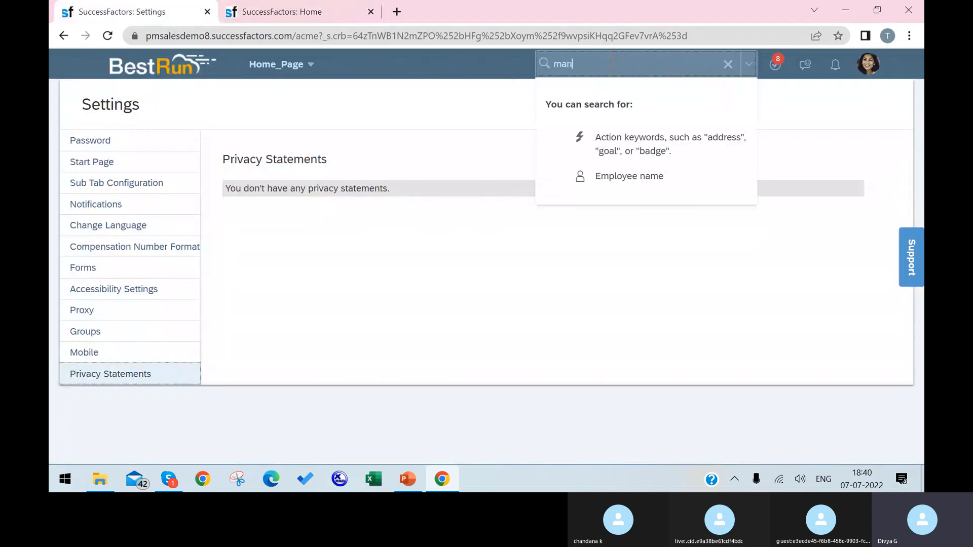
{"action": "type", "text": "age ro"}
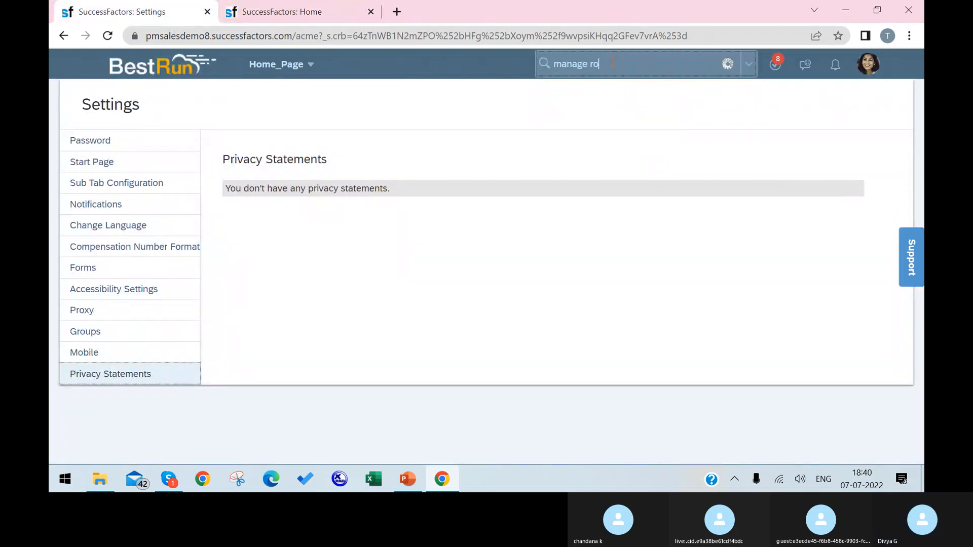
{"action": "type", "text": "le based"}
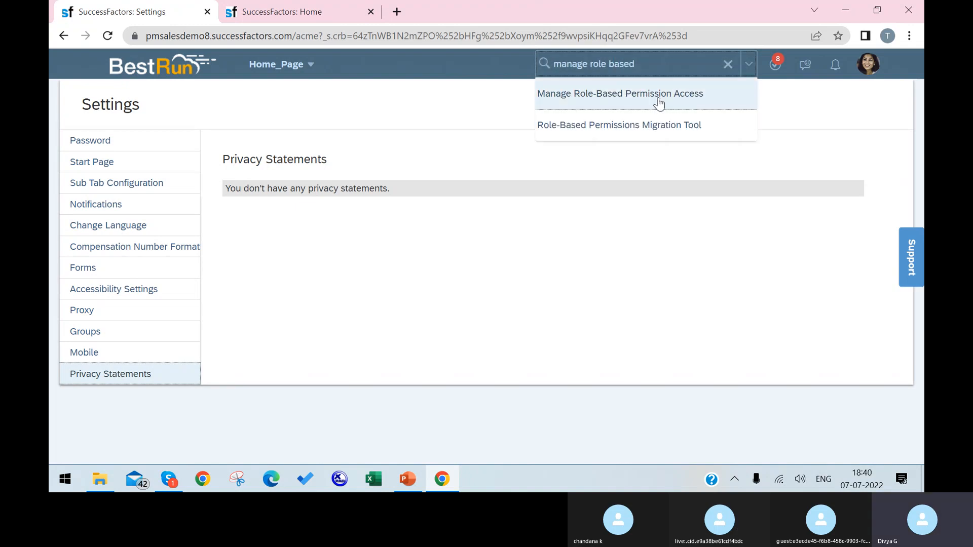
Step: In Manage Role-Based Permission Access, add the administrator user found by username and grant permission
{"action": "left_click", "coordinate": [659, 103]}
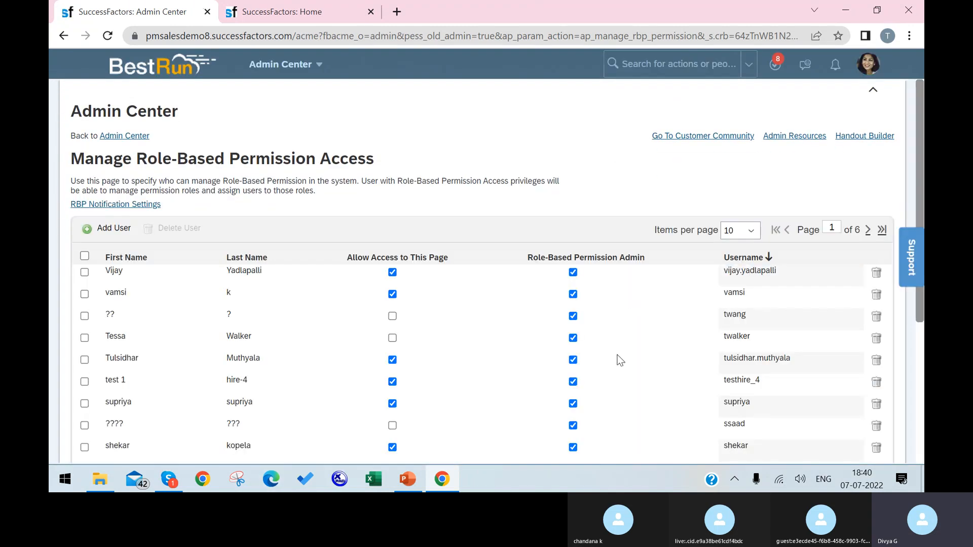
{"action": "left_click", "coordinate": [109, 231]}
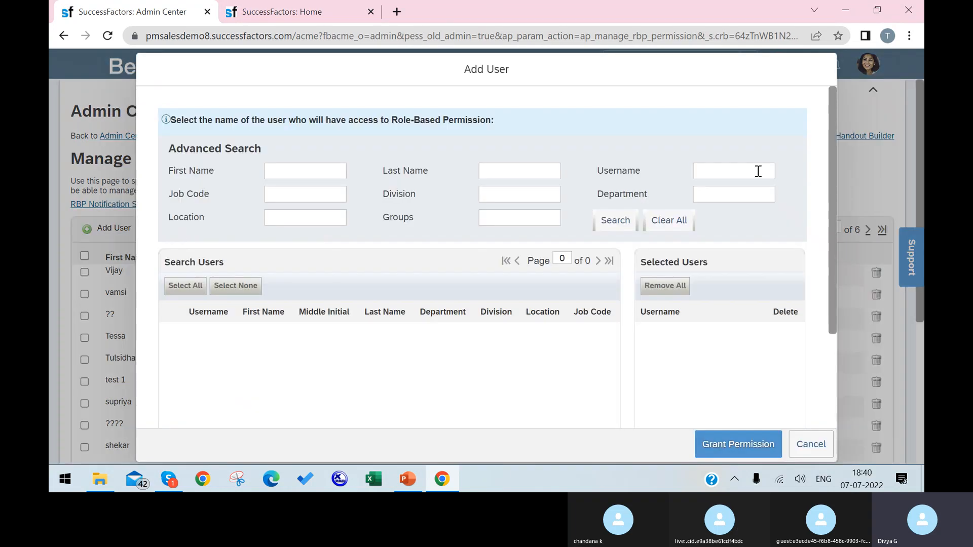
{"action": "left_click", "coordinate": [758, 171]}
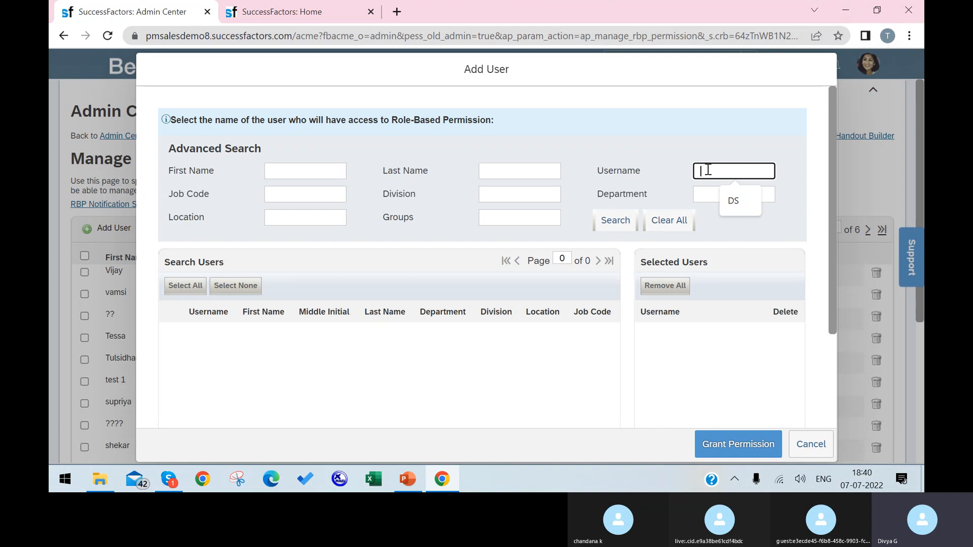
{"action": "type", "text": "sfadmin"}
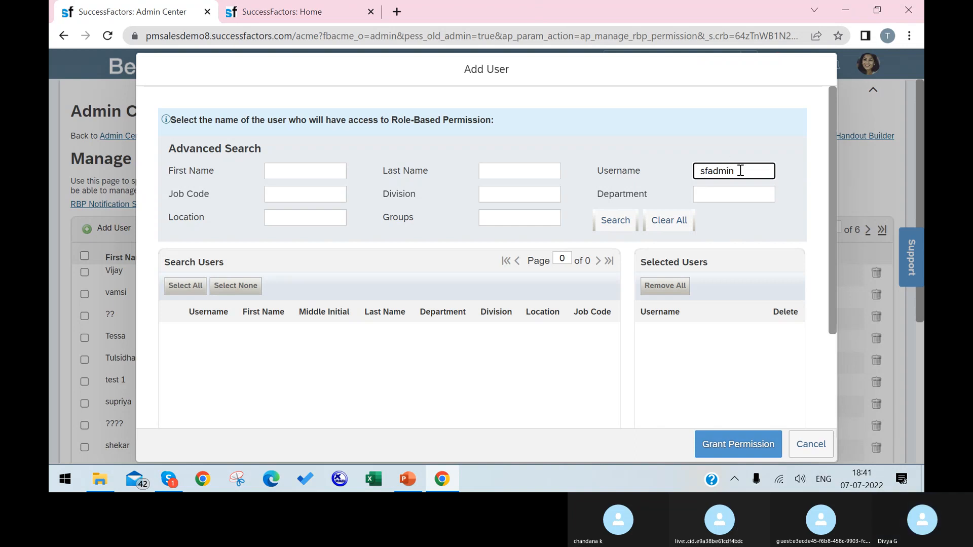
{"action": "left_click", "coordinate": [608, 229]}
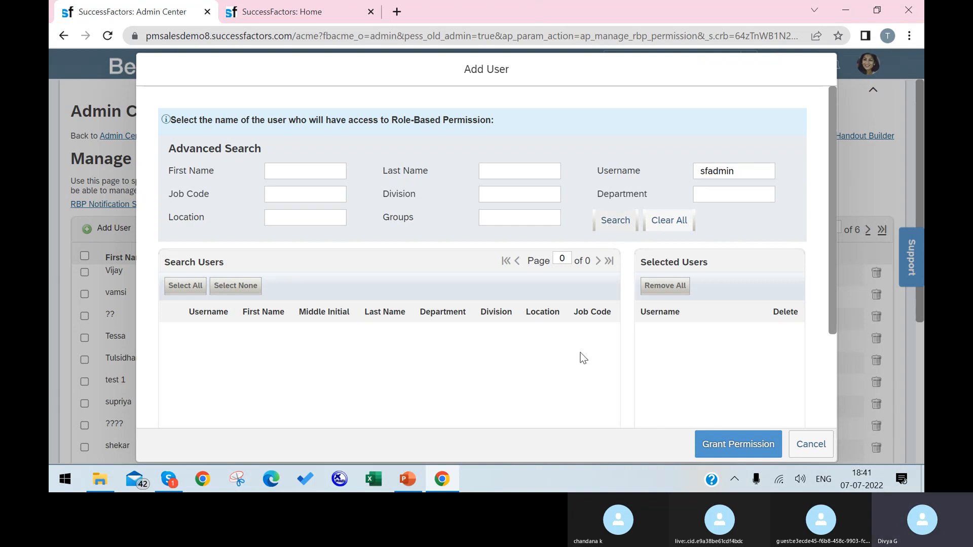
{"action": "left_click", "coordinate": [172, 330]}
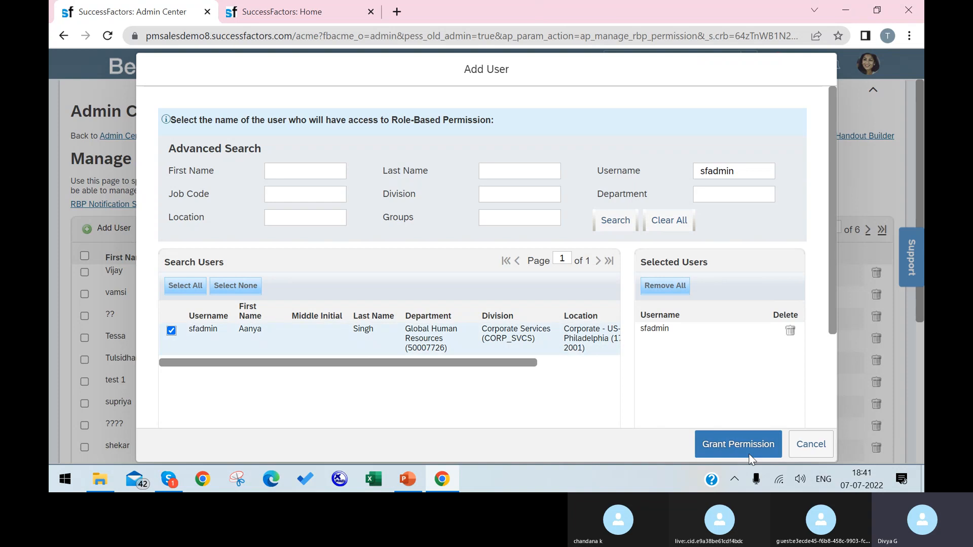
{"action": "left_click", "coordinate": [768, 448]}
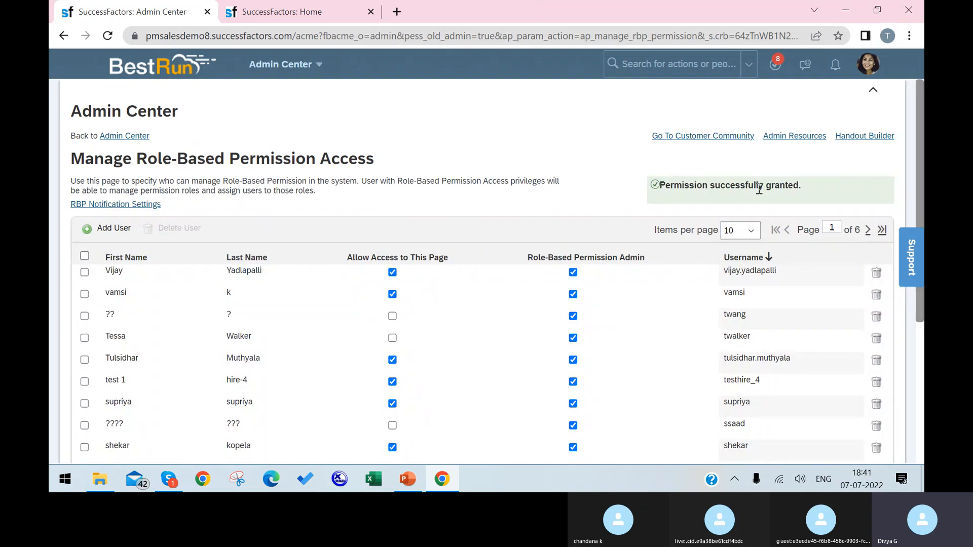
Step: Show 50 users per page and use page find to locate the administrator's row
{"action": "key", "text": "ctrl+f"}
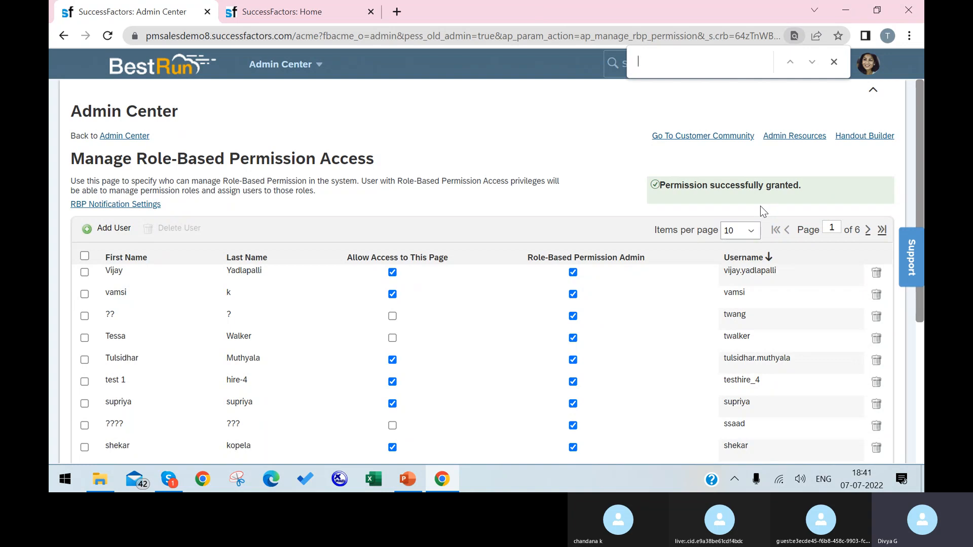
{"action": "type", "text": "sfadmin"}
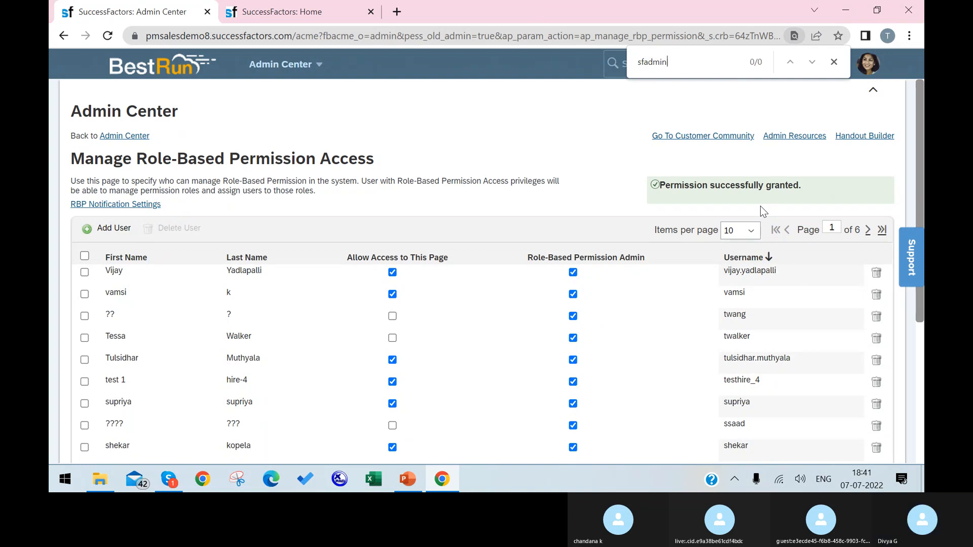
{"action": "left_click", "coordinate": [757, 232]}
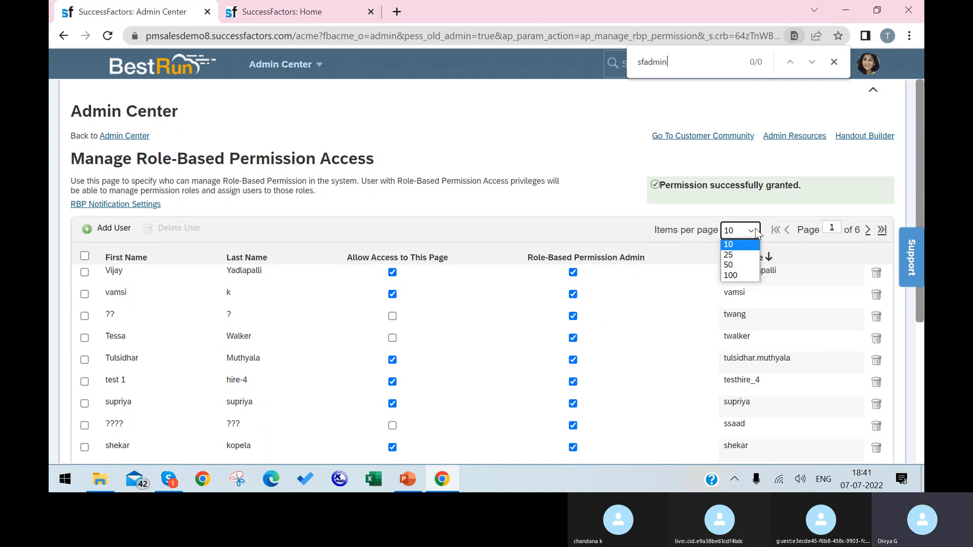
{"action": "left_click", "coordinate": [744, 265]}
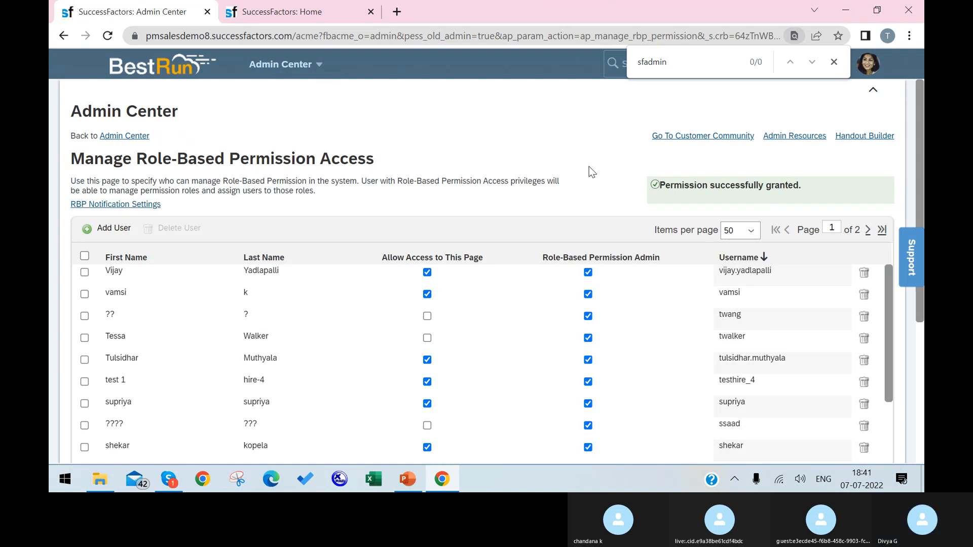
{"action": "left_click", "coordinate": [703, 67]}
{"action": "key", "text": "ctrl+a"}
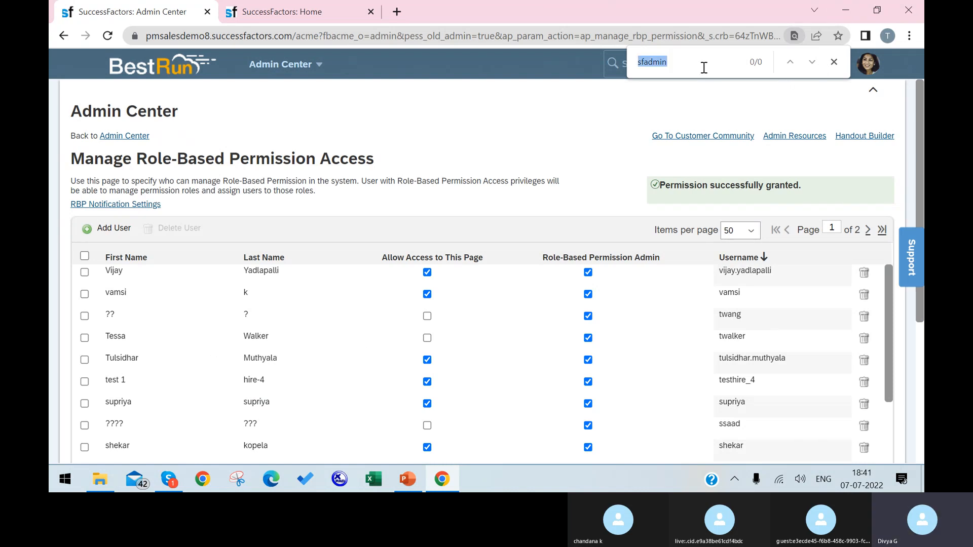
{"action": "type", "text": "sfad"}
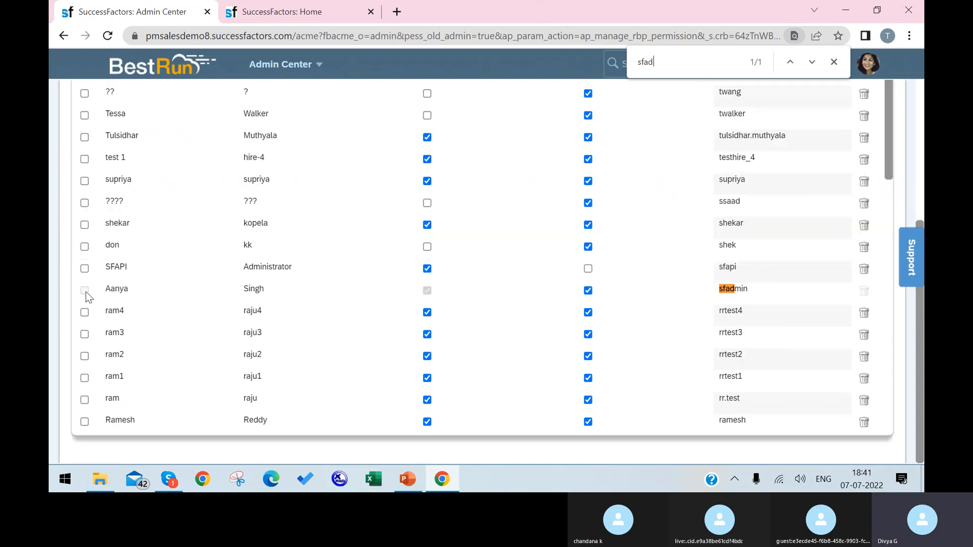
{"action": "left_click", "coordinate": [588, 269]}
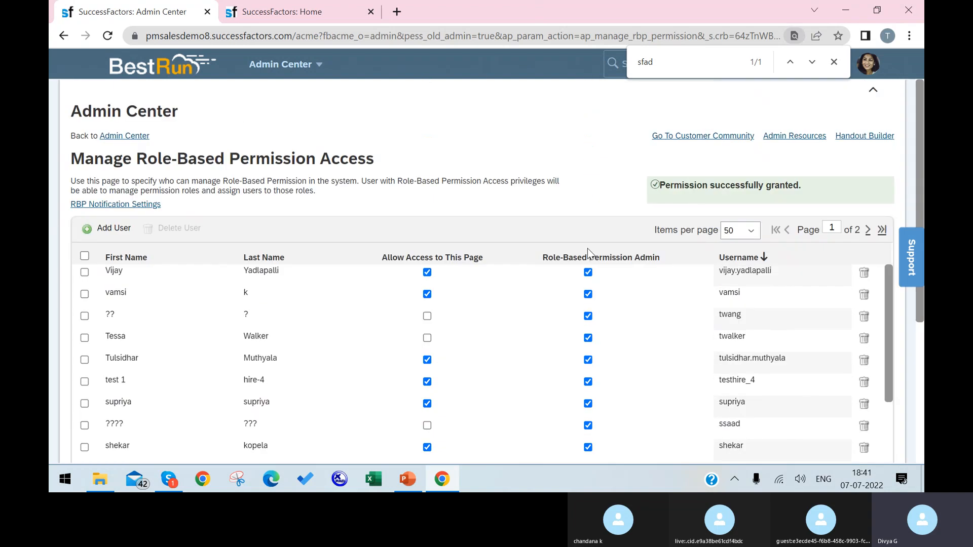
{"action": "left_click", "coordinate": [834, 62]}
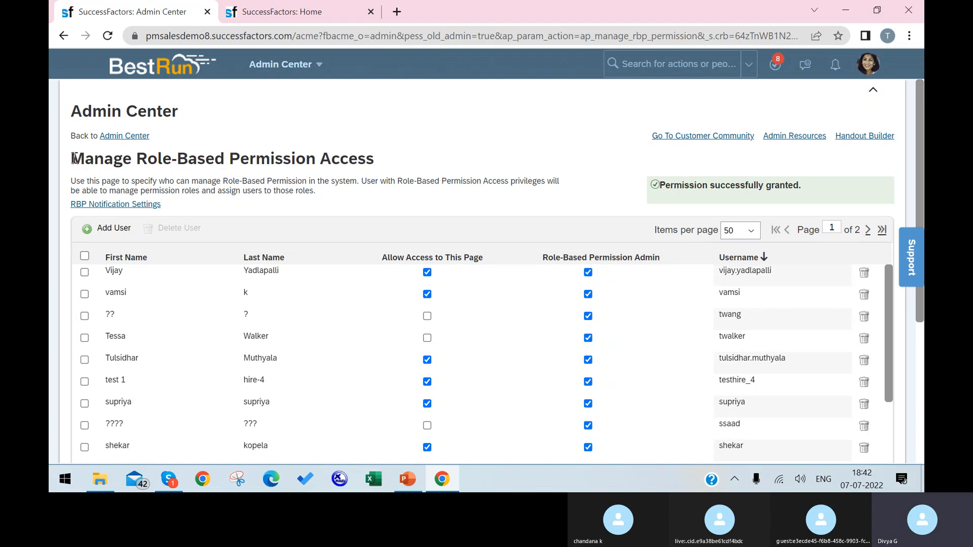
{"action": "left_click_drag", "start_coordinate": [73, 158], "coordinate": [113, 158]}
{"action": "left_click", "coordinate": [336, 152]}
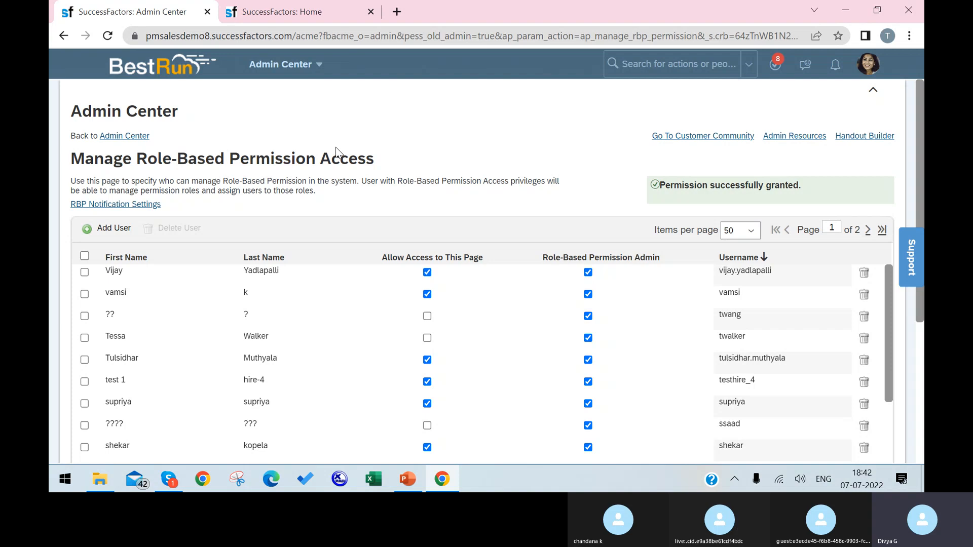
{"action": "triple_click", "coordinate": [384, 151]}
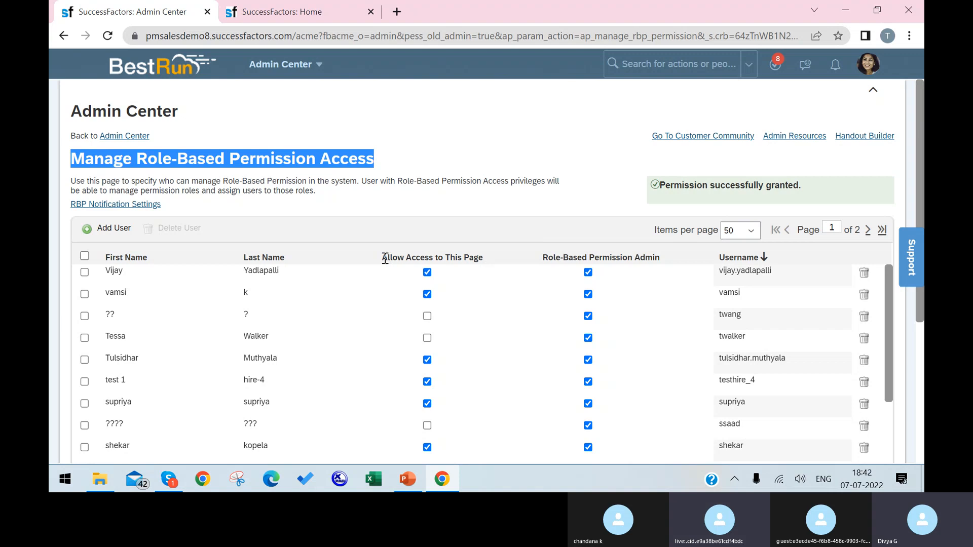
{"action": "left_click_drag", "start_coordinate": [382, 257], "coordinate": [482, 263]}
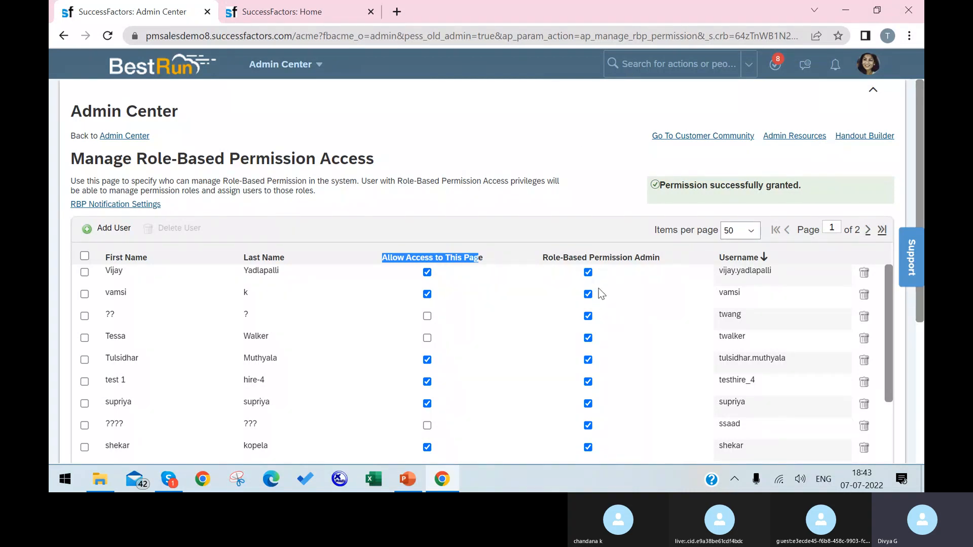
{"action": "scroll", "coordinate": [597, 299], "scroll_direction": "down", "scroll_amount": 10}
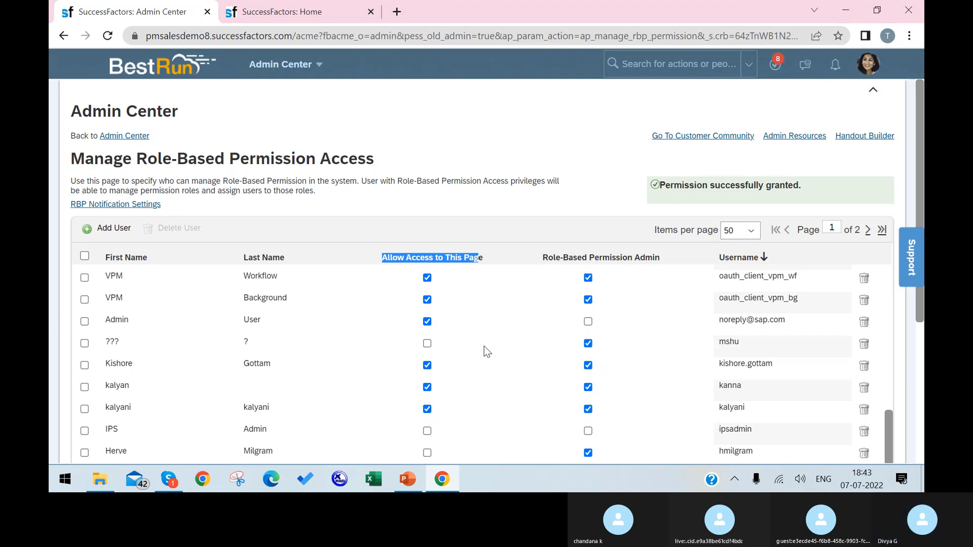
{"action": "scroll", "coordinate": [485, 346], "scroll_direction": "up", "scroll_amount": 5}
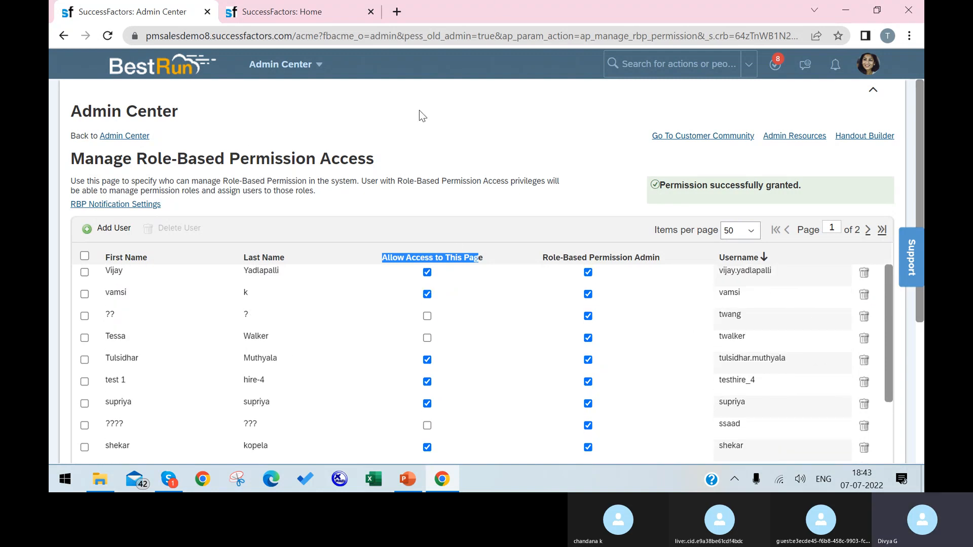
Step: From the Home tab, go to Admin Center and open Manage Permission Groups
{"action": "right_click", "coordinate": [264, 11]}
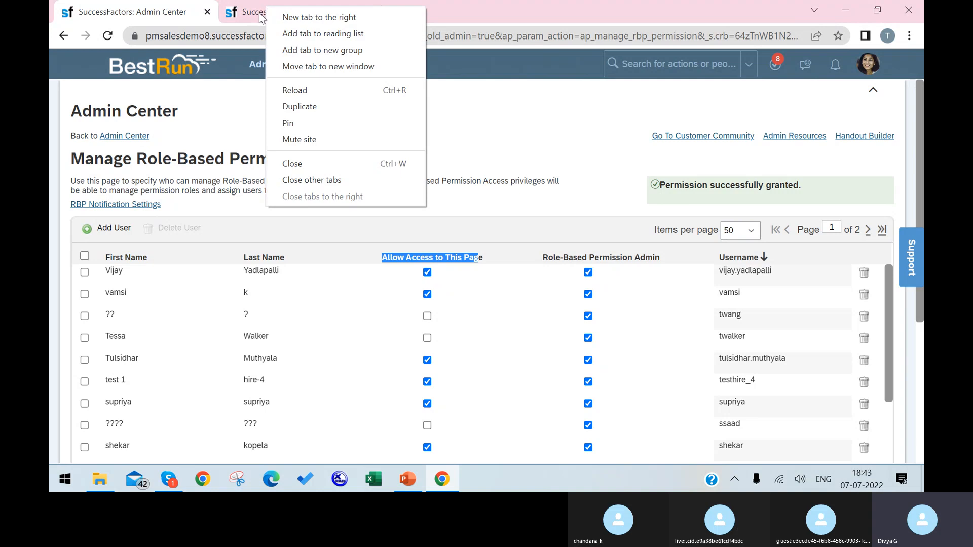
{"action": "left_click", "coordinate": [261, 17]}
{"action": "left_click", "coordinate": [299, 65]}
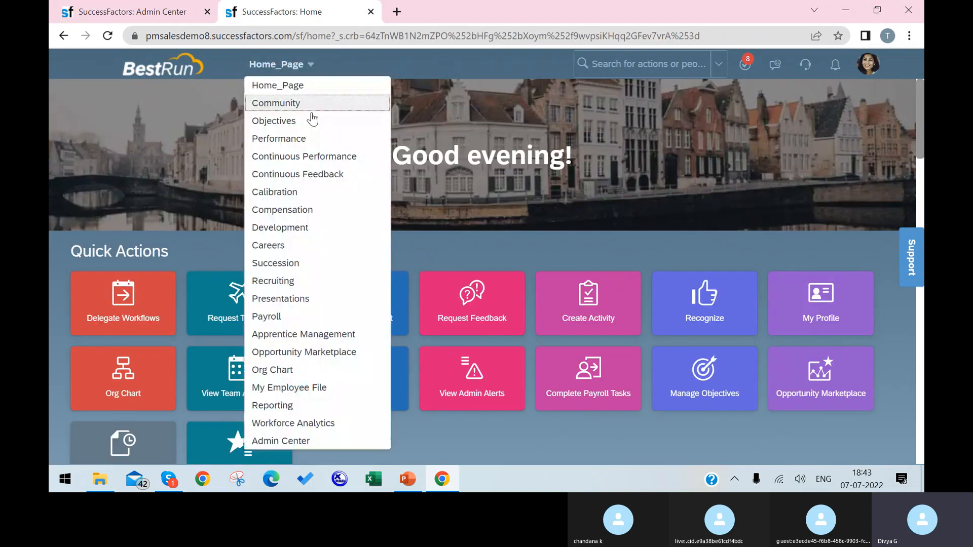
{"action": "left_click", "coordinate": [285, 442]}
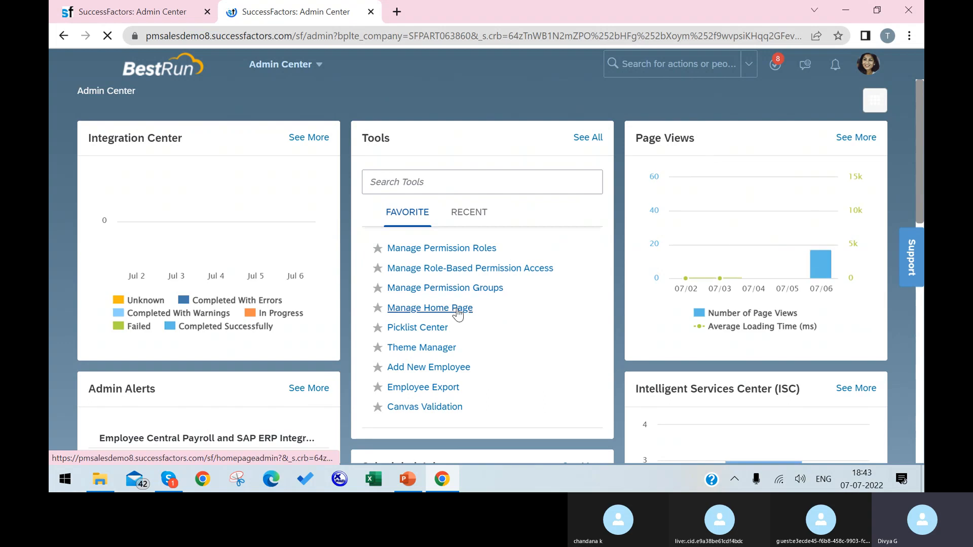
{"action": "left_click", "coordinate": [456, 294]}
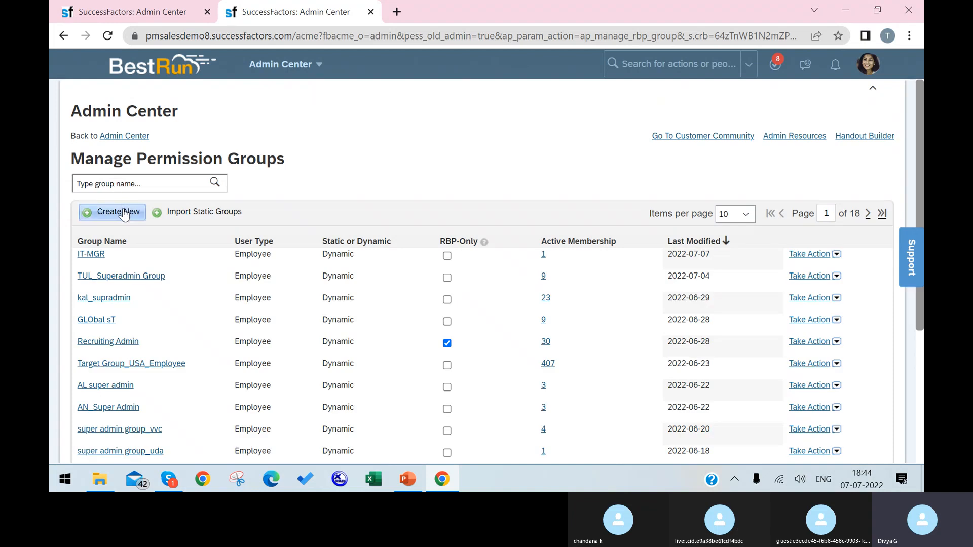
Step: Create a new permission group named VCompany
{"action": "left_click", "coordinate": [124, 214]}
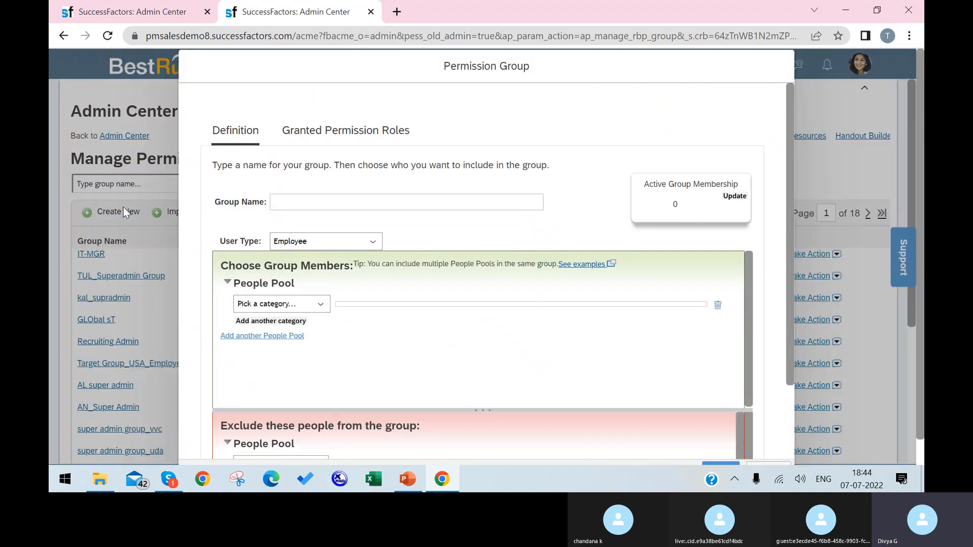
{"action": "left_click", "coordinate": [308, 200]}
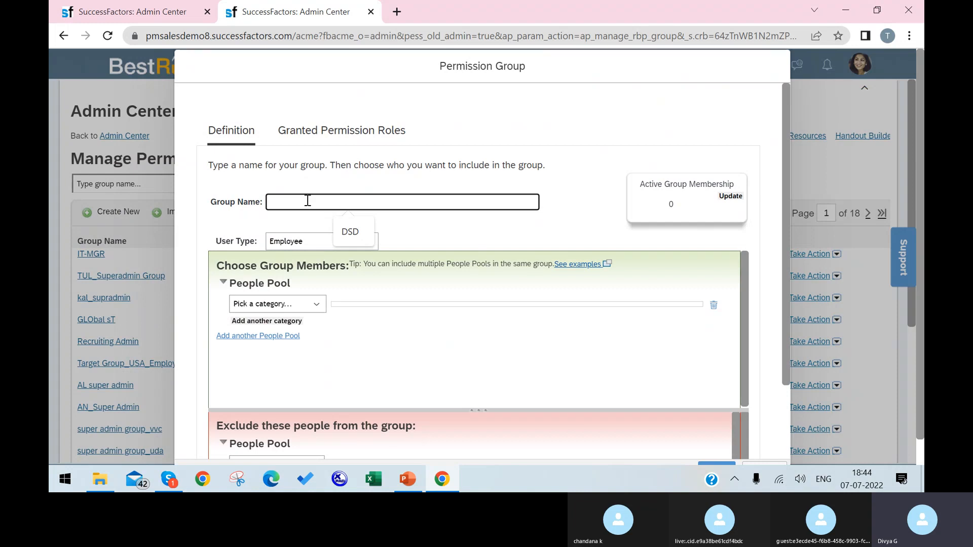
{"action": "type", "text": "Vidhay"}
{"action": "left_click", "coordinate": [528, 222]}
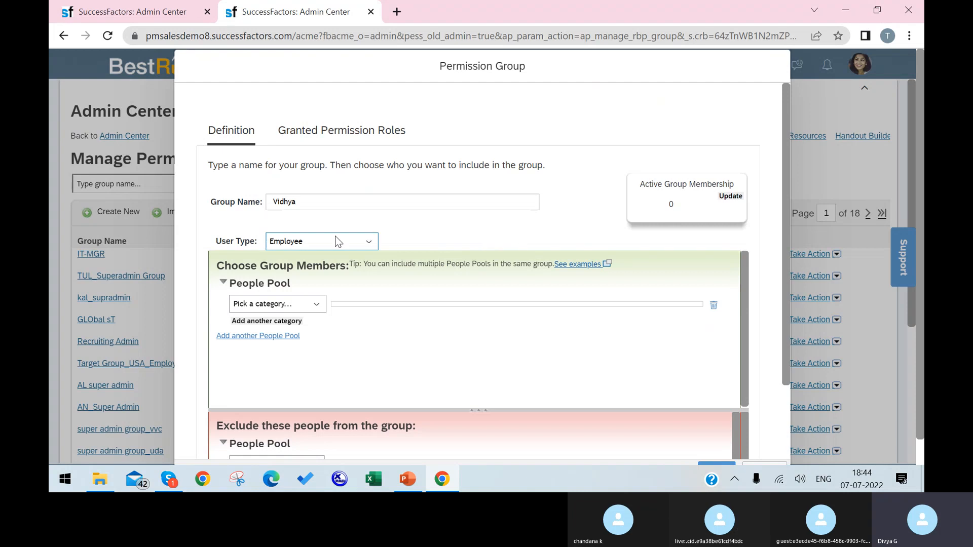
{"action": "left_click", "coordinate": [321, 204]}
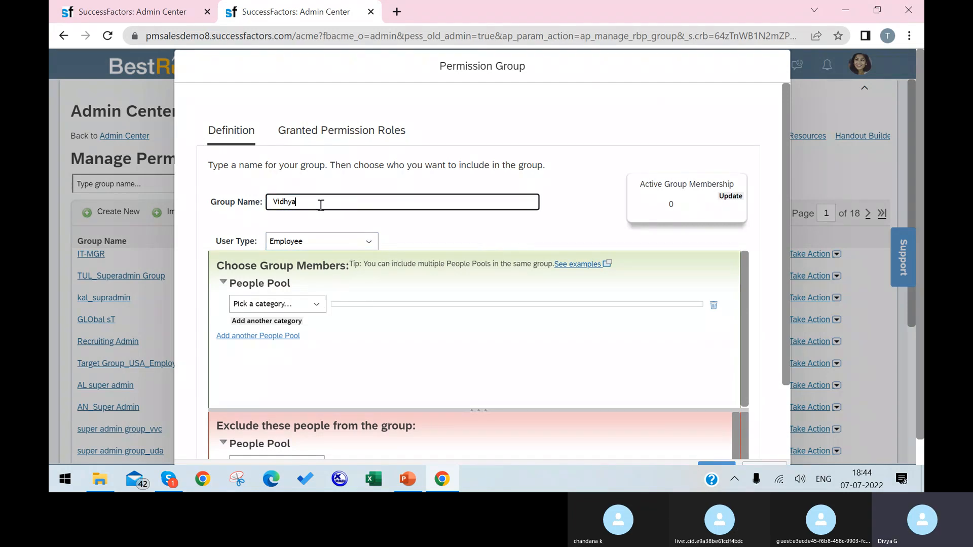
{"action": "left_click_drag", "start_coordinate": [320, 204], "coordinate": [281, 208]}
{"action": "key", "text": "BackSpace"}
{"action": "key", "text": "BackSpace"}
{"action": "type", "text": "Company"}
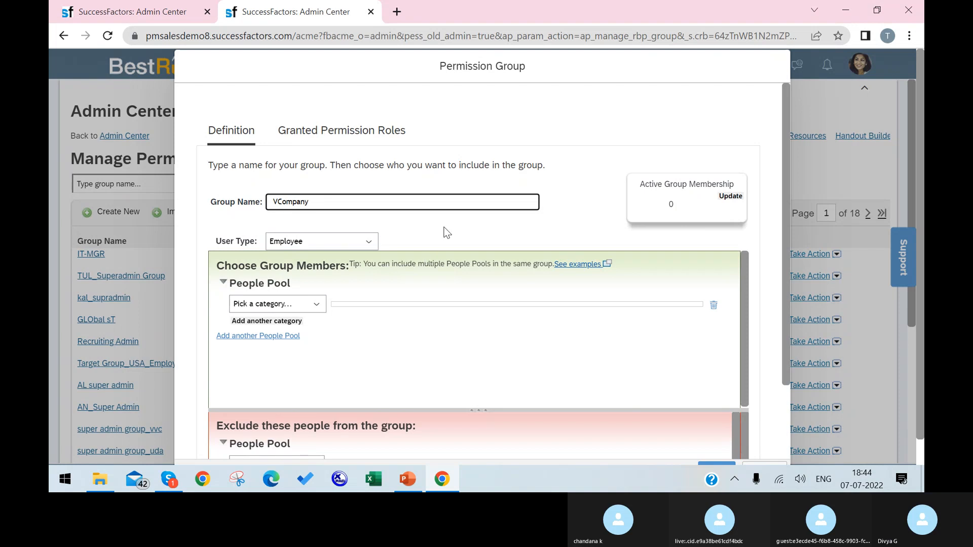
{"action": "left_click", "coordinate": [444, 228]}
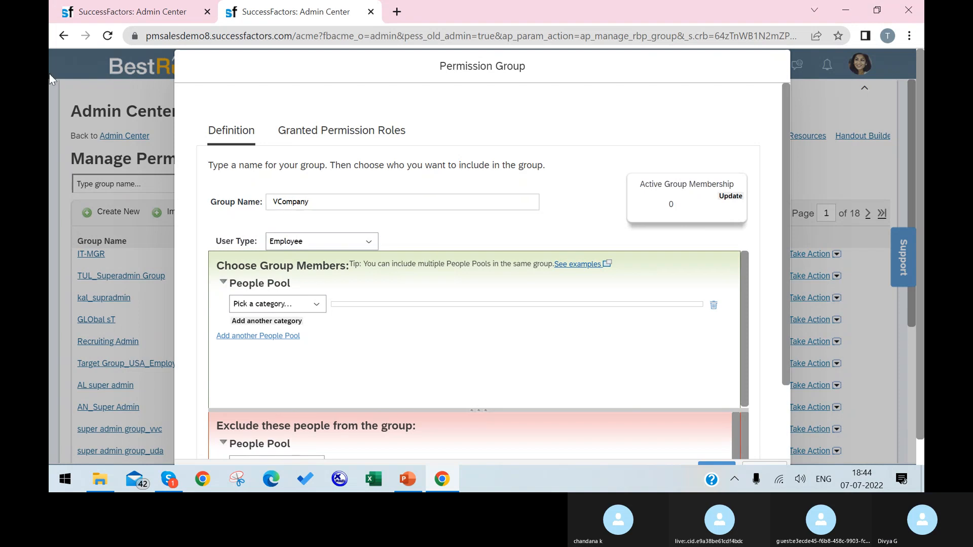
Step: Include employees whose Country is United States and update the count to 405 active members
{"action": "left_click", "coordinate": [315, 304]}
{"action": "scroll", "coordinate": [314, 303], "scroll_direction": "down", "scroll_amount": 1}
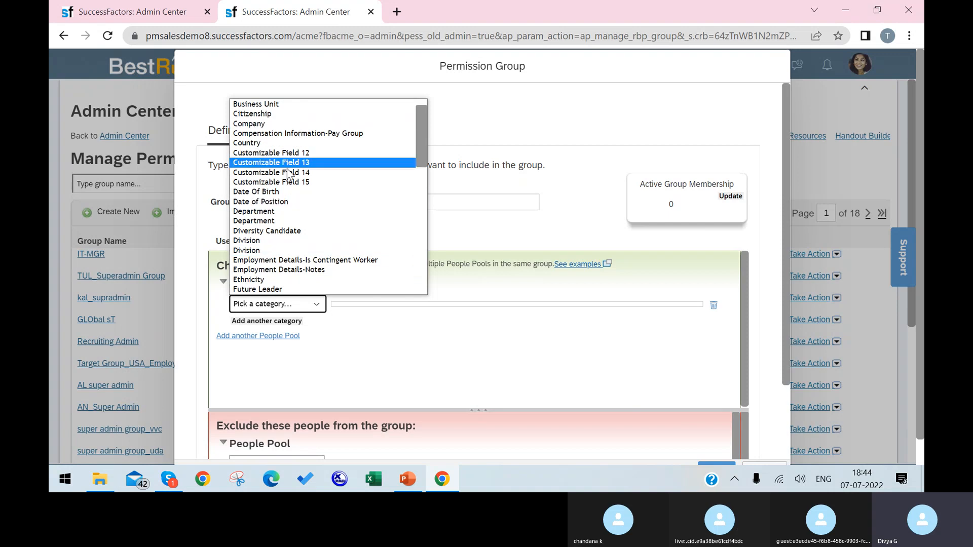
{"action": "scroll", "coordinate": [289, 260], "scroll_direction": "down", "scroll_amount": 3}
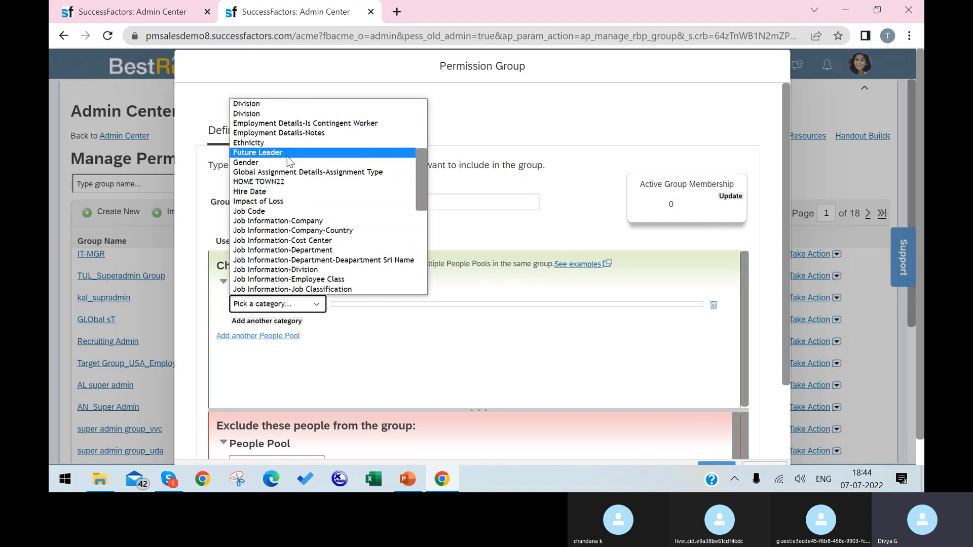
{"action": "scroll", "coordinate": [290, 152], "scroll_direction": "down", "scroll_amount": 6}
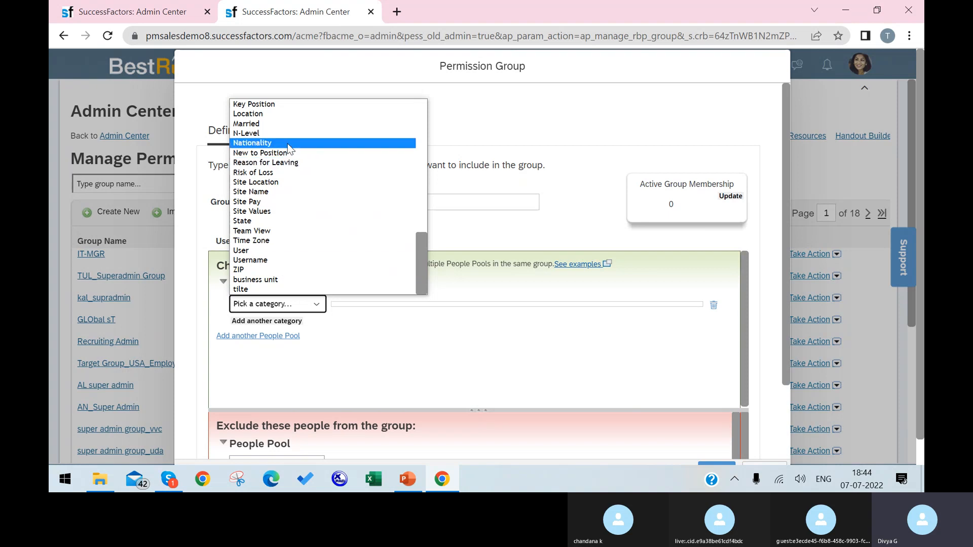
{"action": "scroll", "coordinate": [285, 242], "scroll_direction": "up", "scroll_amount": 6}
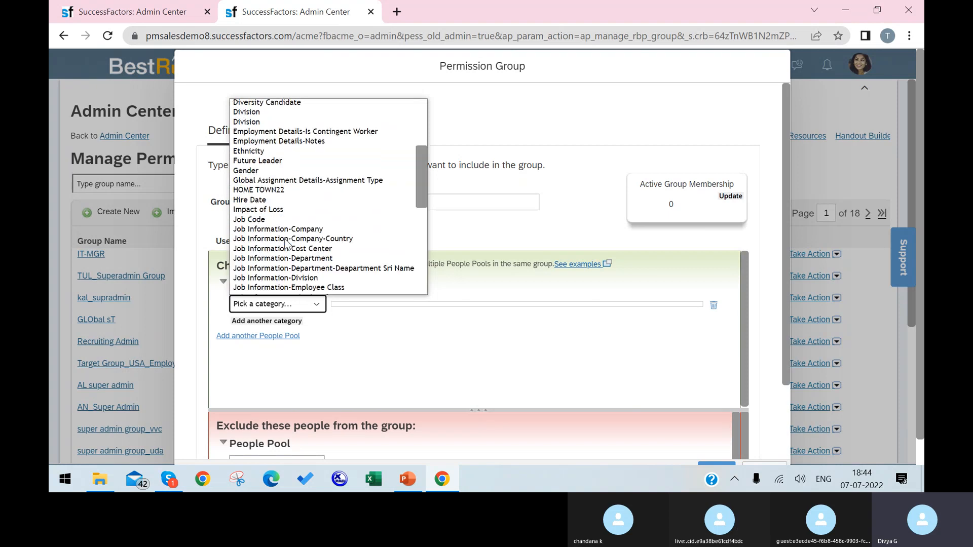
{"action": "scroll", "coordinate": [285, 243], "scroll_direction": "up", "scroll_amount": 4}
{"action": "left_click", "coordinate": [286, 161]}
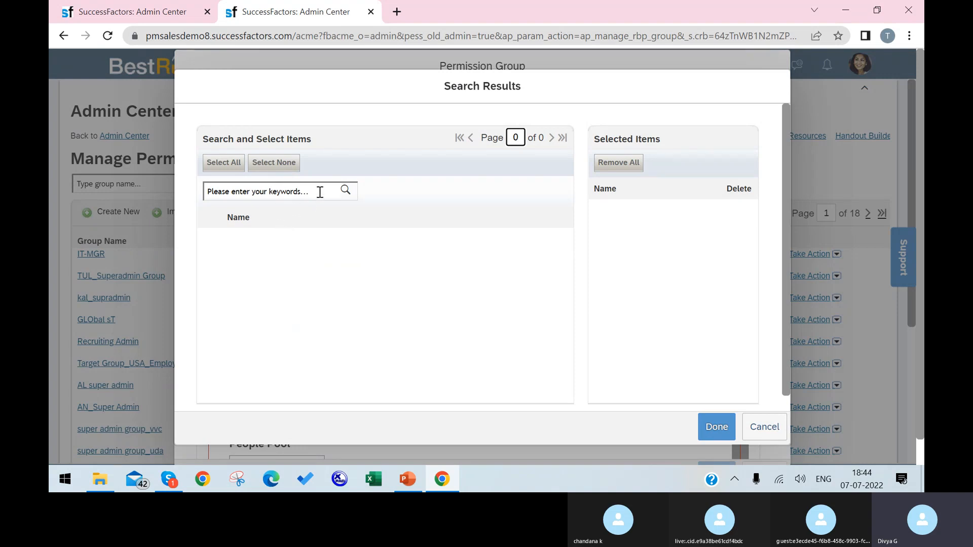
{"action": "left_click", "coordinate": [346, 191]}
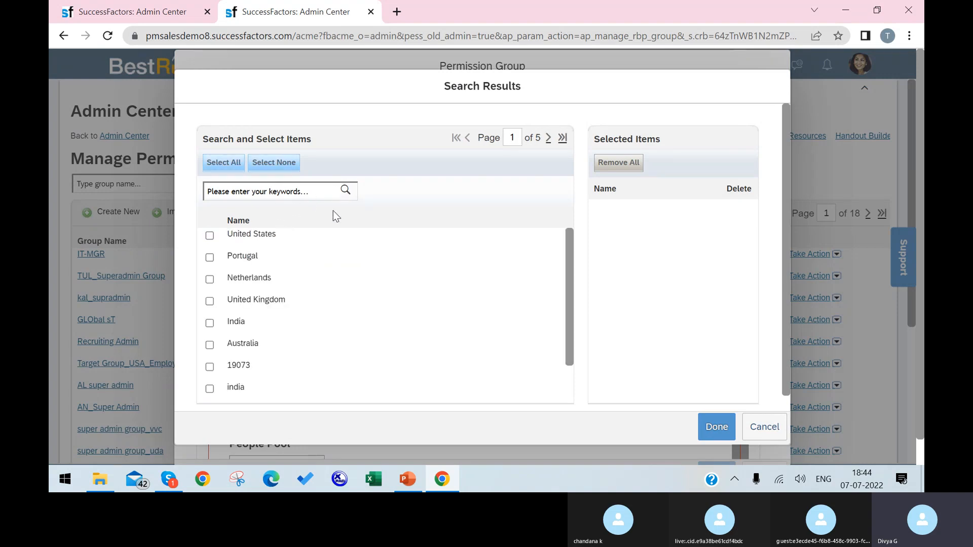
{"action": "left_click", "coordinate": [209, 235]}
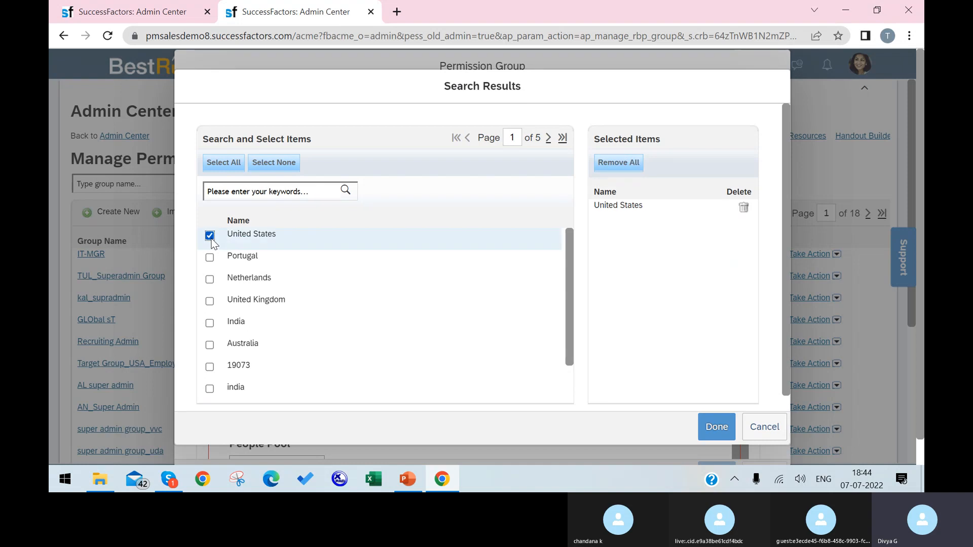
{"action": "left_click", "coordinate": [726, 427]}
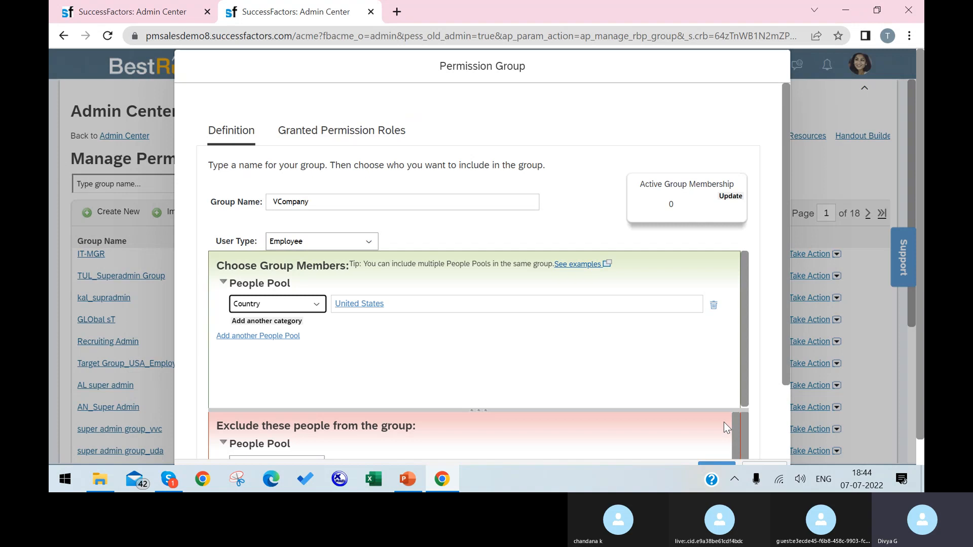
{"action": "left_click", "coordinate": [731, 197]}
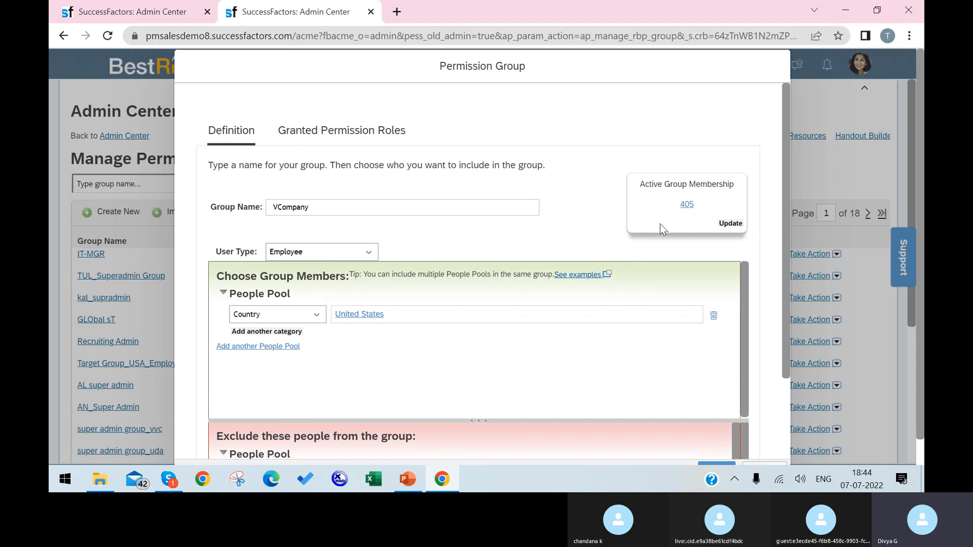
Step: Browse the 405-member list, highlighting the Admin entry and a member to exclude
{"action": "scroll", "coordinate": [623, 236], "scroll_direction": "down", "scroll_amount": 3}
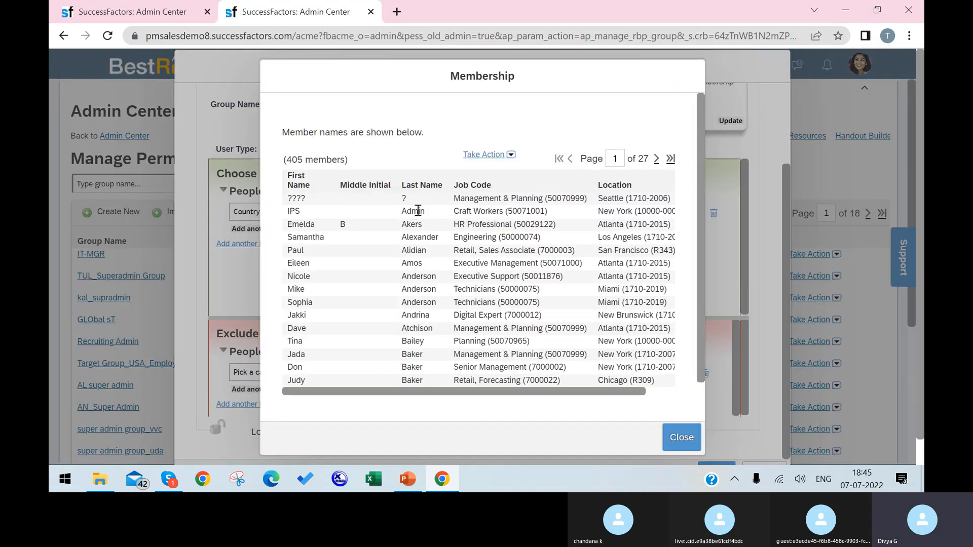
{"action": "left_click_drag", "start_coordinate": [426, 215], "coordinate": [401, 217]}
{"action": "scroll", "coordinate": [419, 234], "scroll_direction": "down", "scroll_amount": 1}
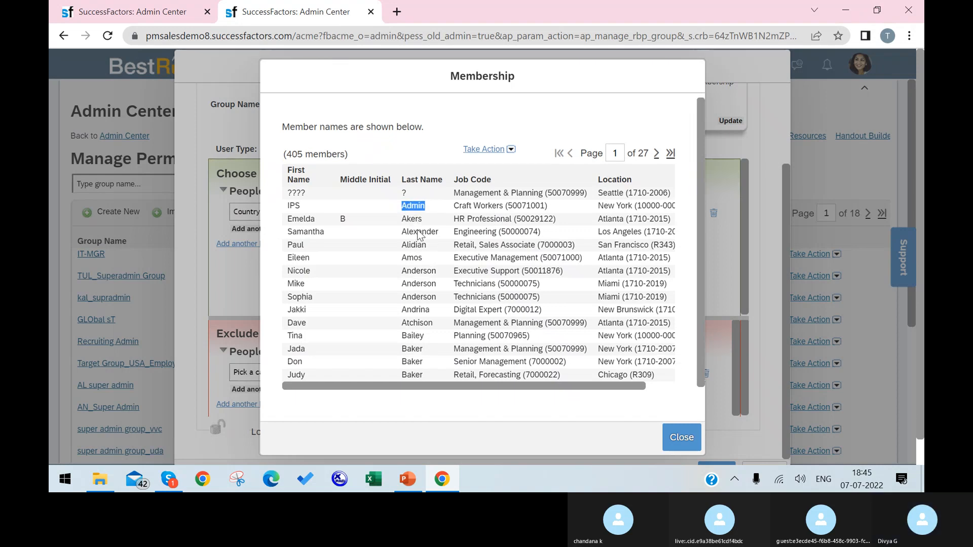
{"action": "scroll", "coordinate": [410, 301], "scroll_direction": "up", "scroll_amount": 1}
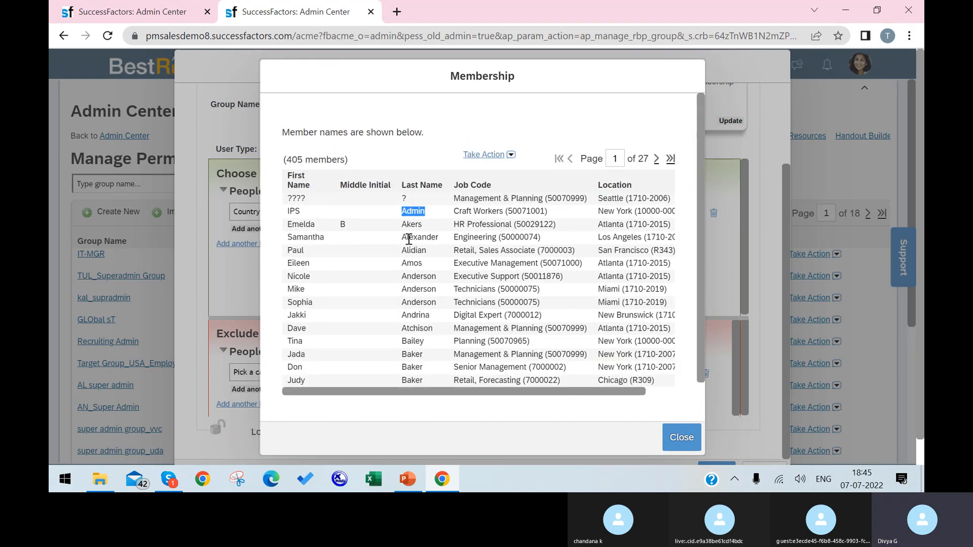
{"action": "left_click_drag", "start_coordinate": [311, 251], "coordinate": [288, 252]}
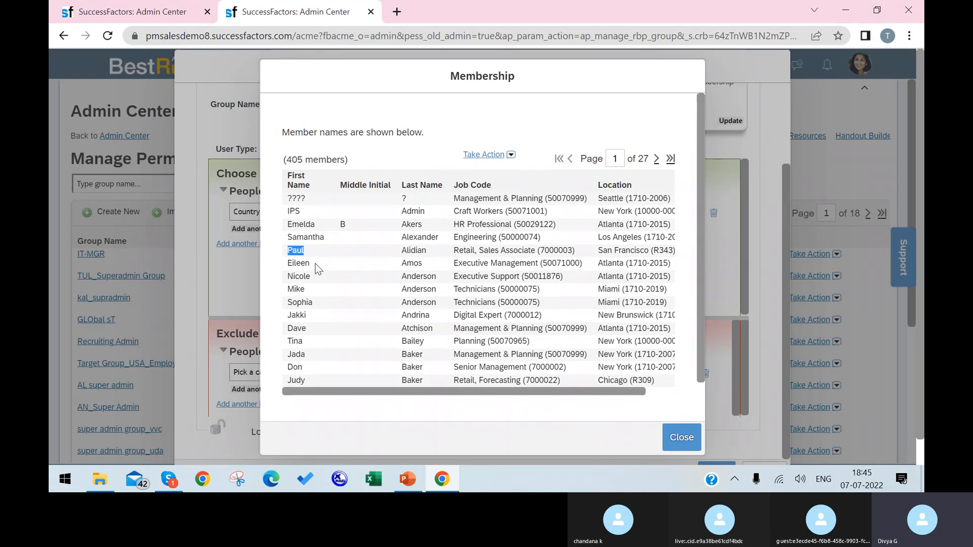
Step: Exclude one employee via the User category, update to 404 members, and save VCompany
{"action": "left_click", "coordinate": [689, 434]}
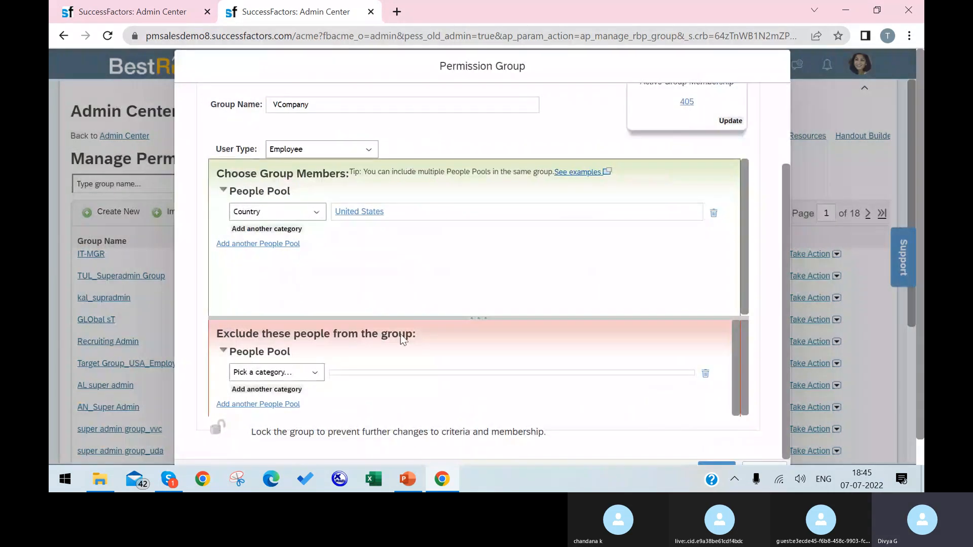
{"action": "left_click", "coordinate": [311, 375]}
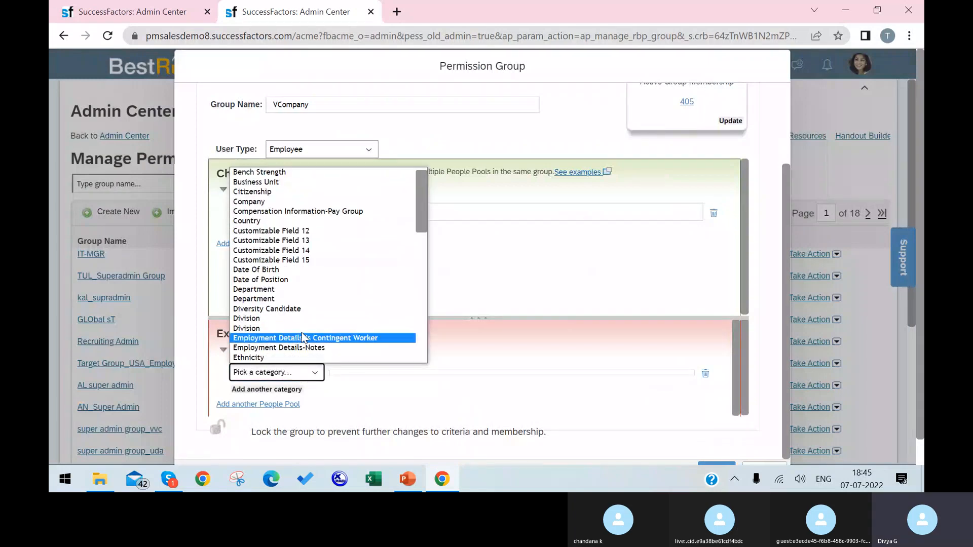
{"action": "key", "text": "u"}
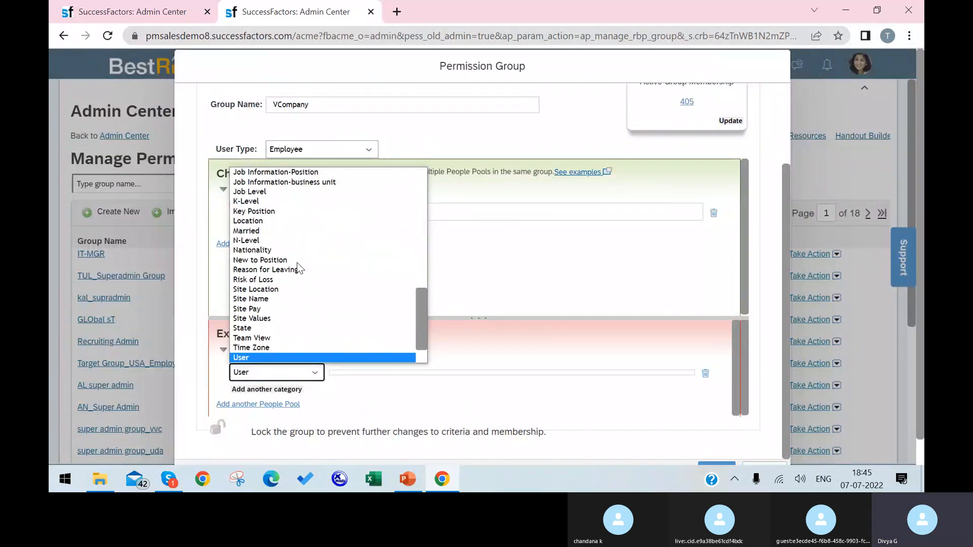
{"action": "left_click", "coordinate": [287, 358]}
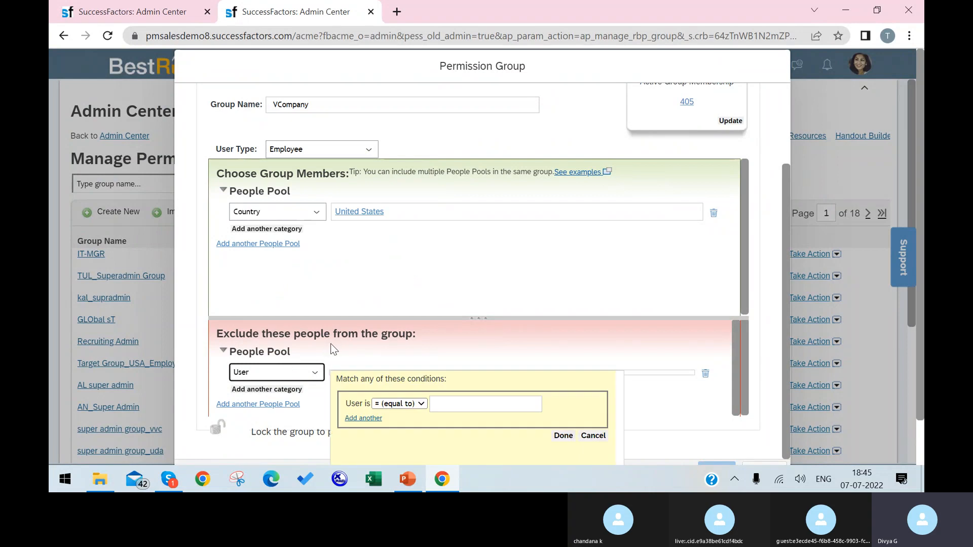
{"action": "scroll", "coordinate": [429, 380], "scroll_direction": "down", "scroll_amount": 1}
{"action": "left_click", "coordinate": [474, 354]}
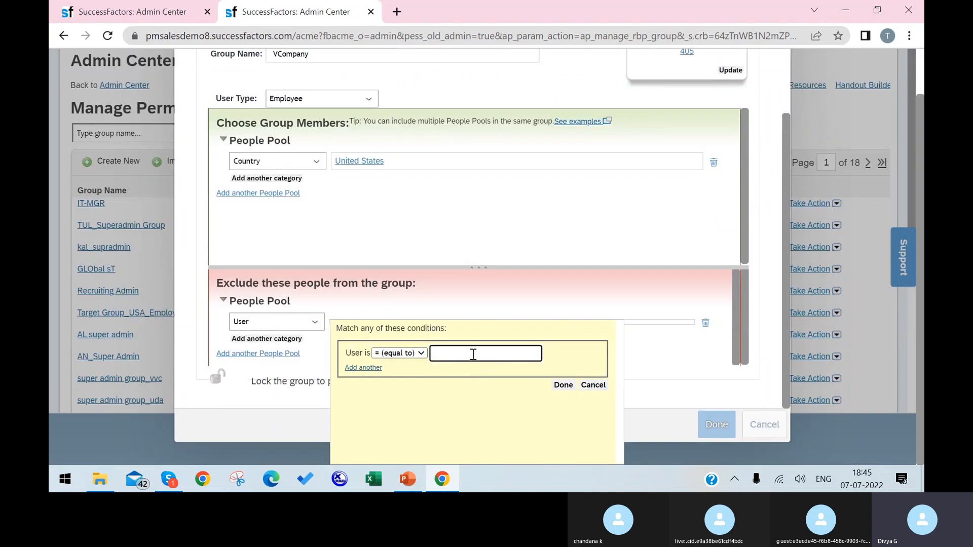
{"action": "left_click", "coordinate": [563, 385]}
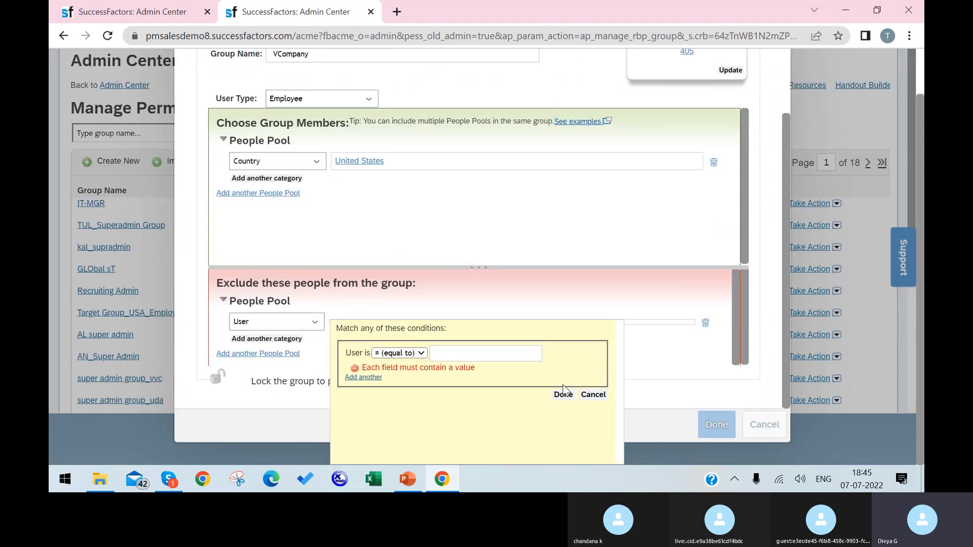
{"action": "left_click", "coordinate": [464, 351]}
{"action": "type", "text": "pau"}
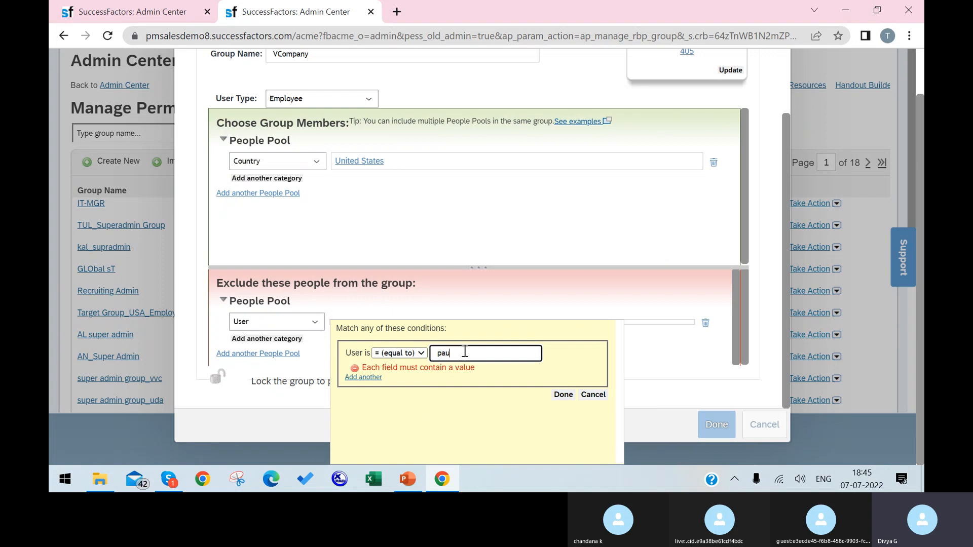
{"action": "type", "text": "l"}
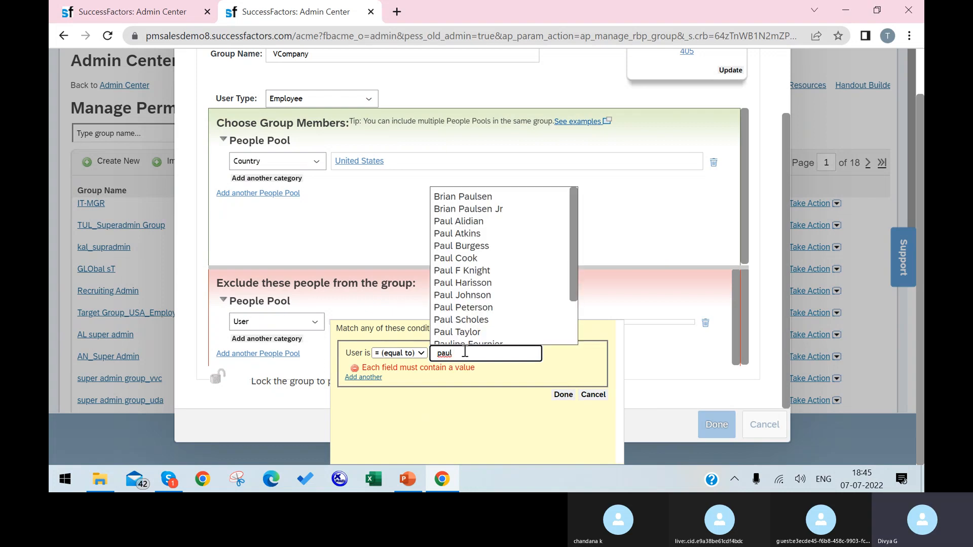
{"action": "left_click", "coordinate": [462, 259]}
{"action": "left_click", "coordinate": [562, 396]}
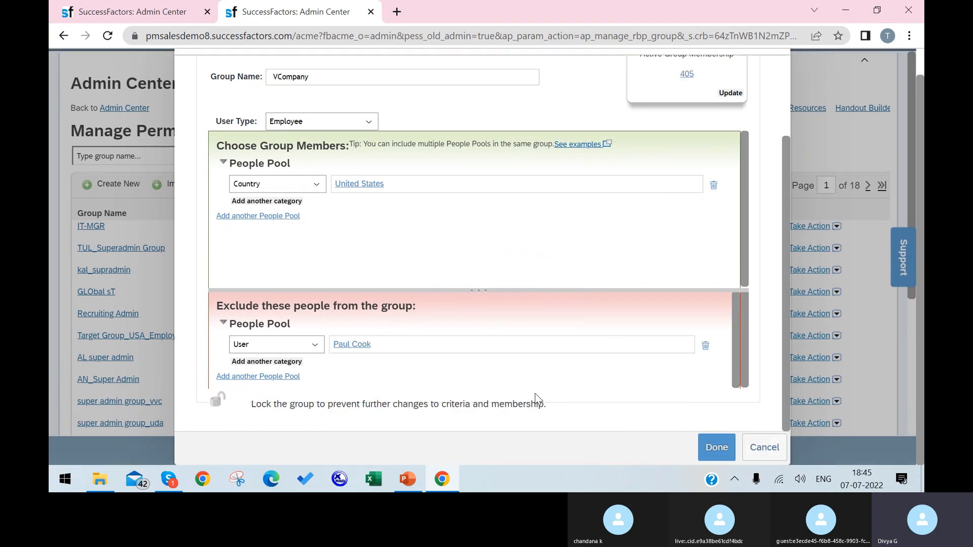
{"action": "left_click", "coordinate": [730, 93]}
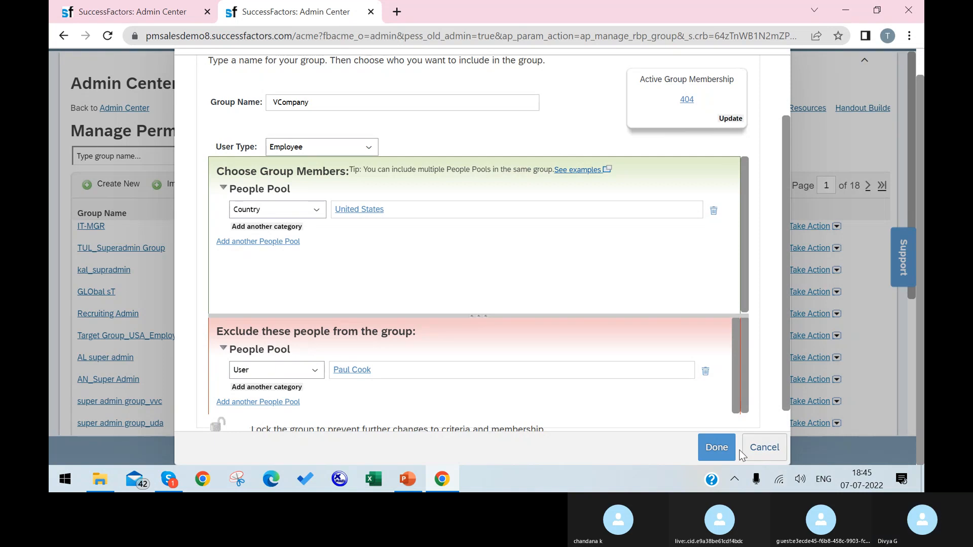
{"action": "left_click", "coordinate": [717, 452]}
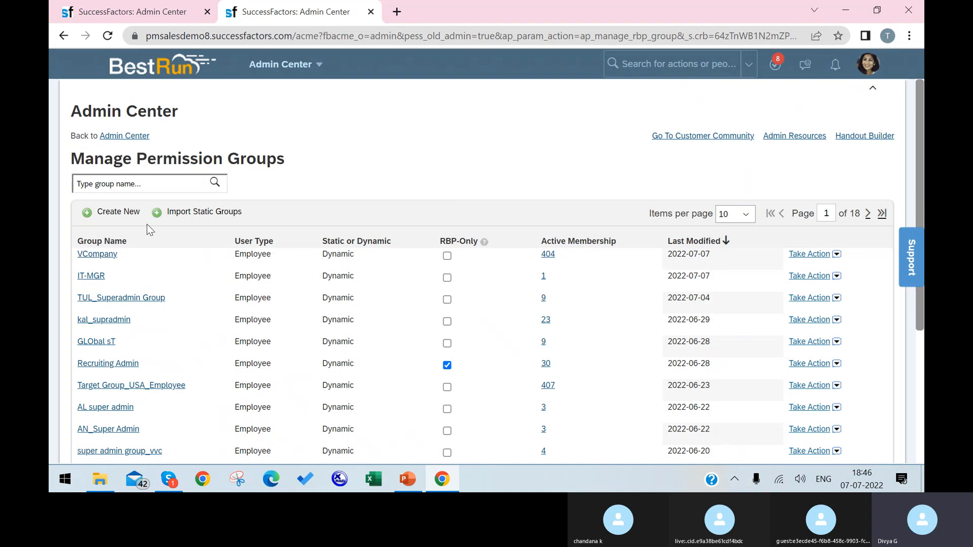
Step: Open the Manage Permission Roles page in a duplicated browser tab
{"action": "right_click", "coordinate": [312, 19]}
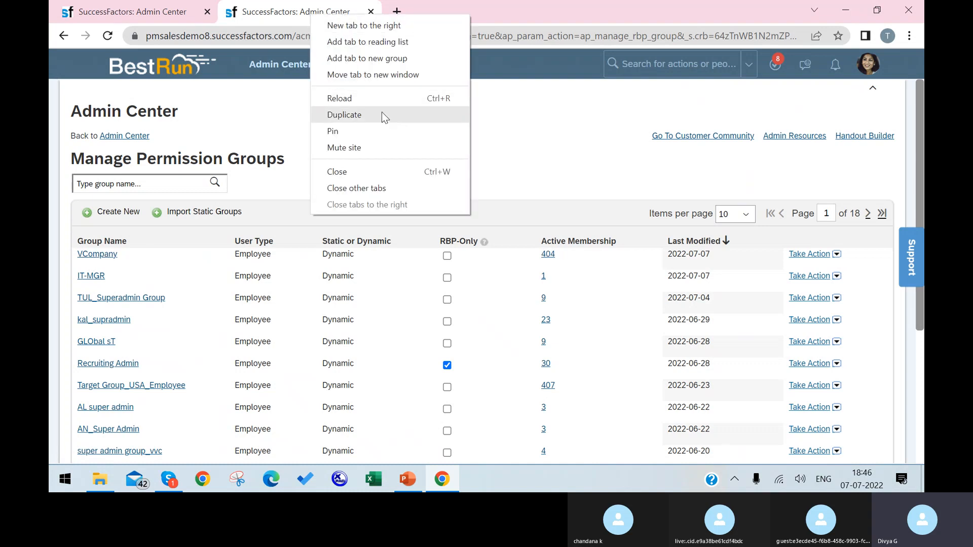
{"action": "left_click", "coordinate": [381, 116]}
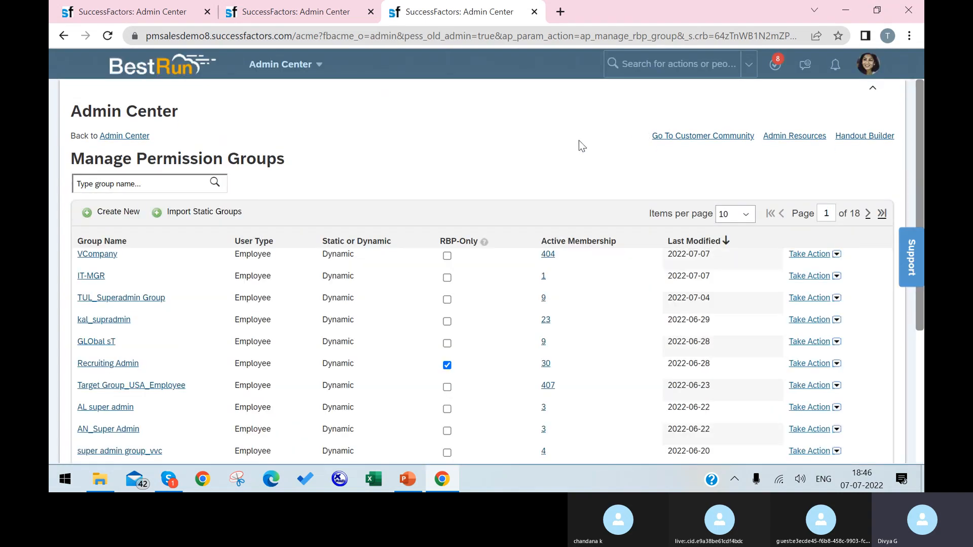
{"action": "left_click", "coordinate": [647, 63]}
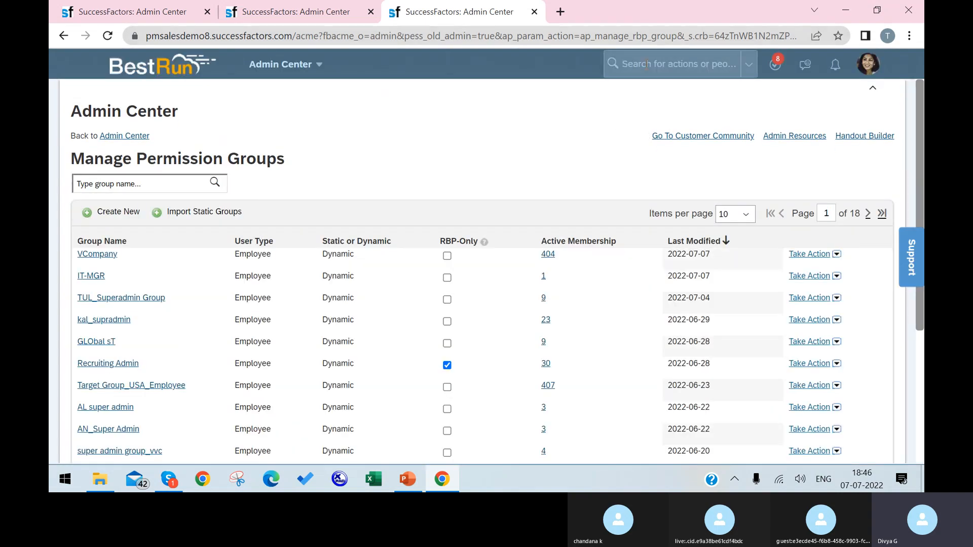
{"action": "type", "text": "manage permission role"}
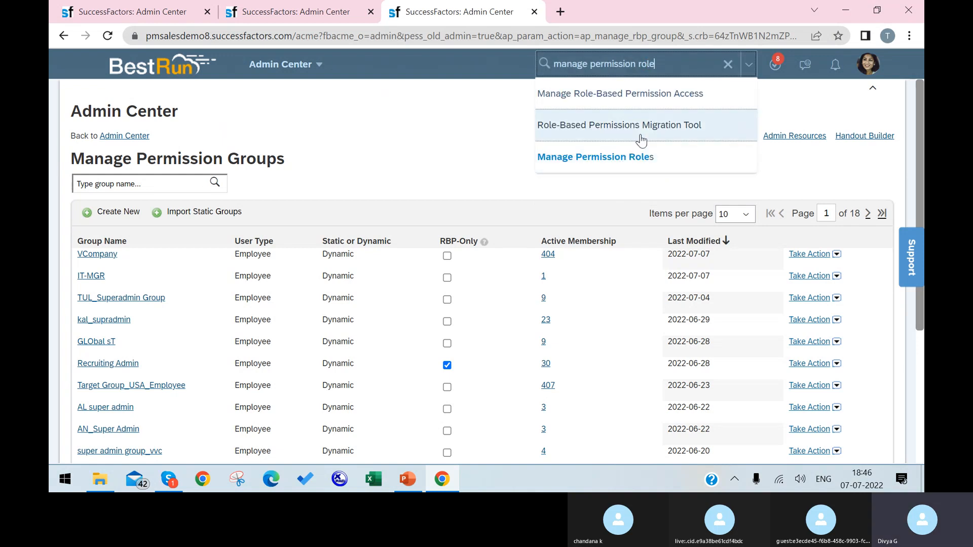
{"action": "left_click", "coordinate": [653, 158]}
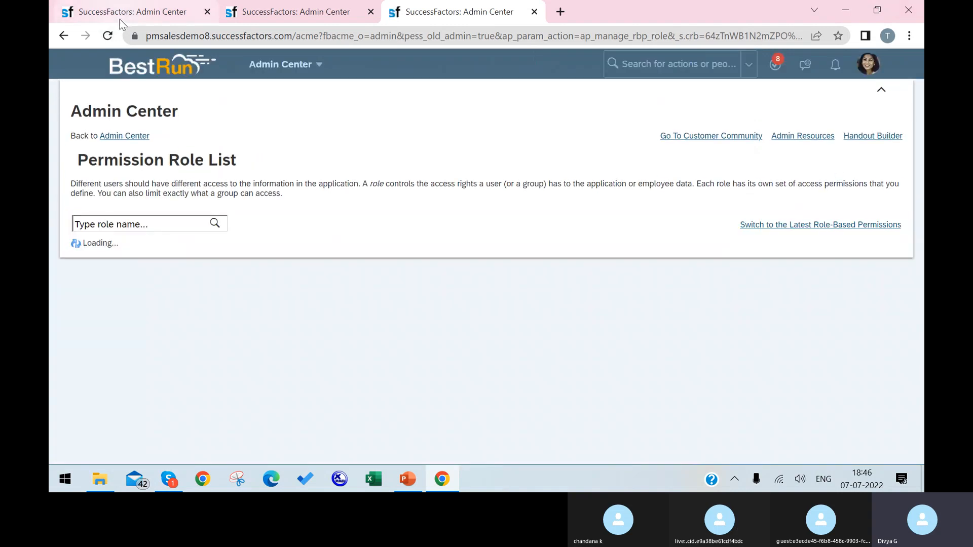
Step: From the Permission Role List tab, start creating a new permission role
{"action": "left_click", "coordinate": [120, 20]}
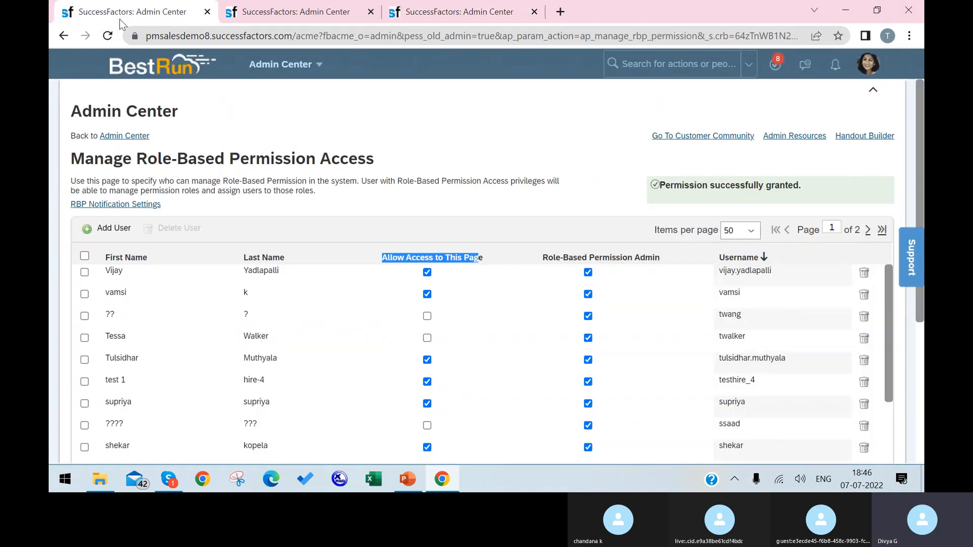
{"action": "left_click", "coordinate": [256, 10]}
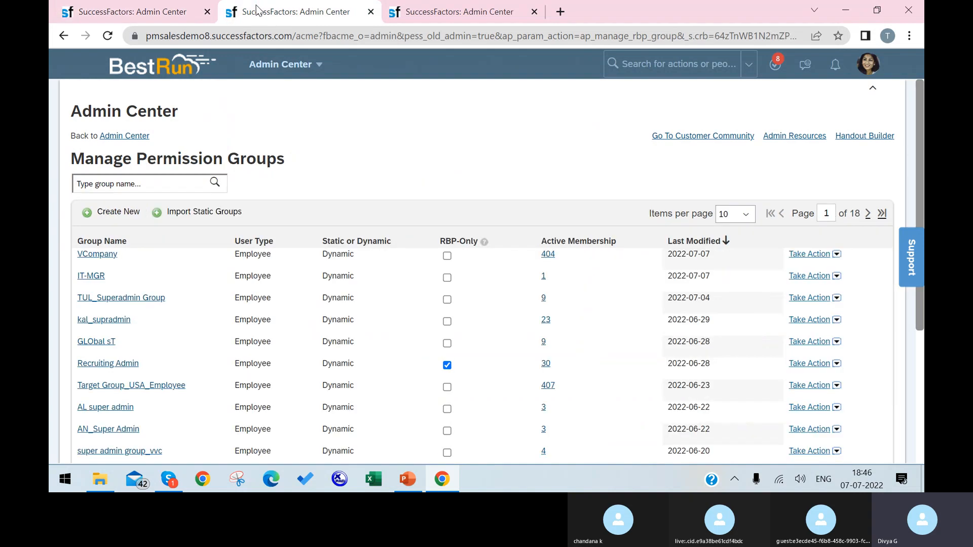
{"action": "left_click", "coordinate": [416, 17]}
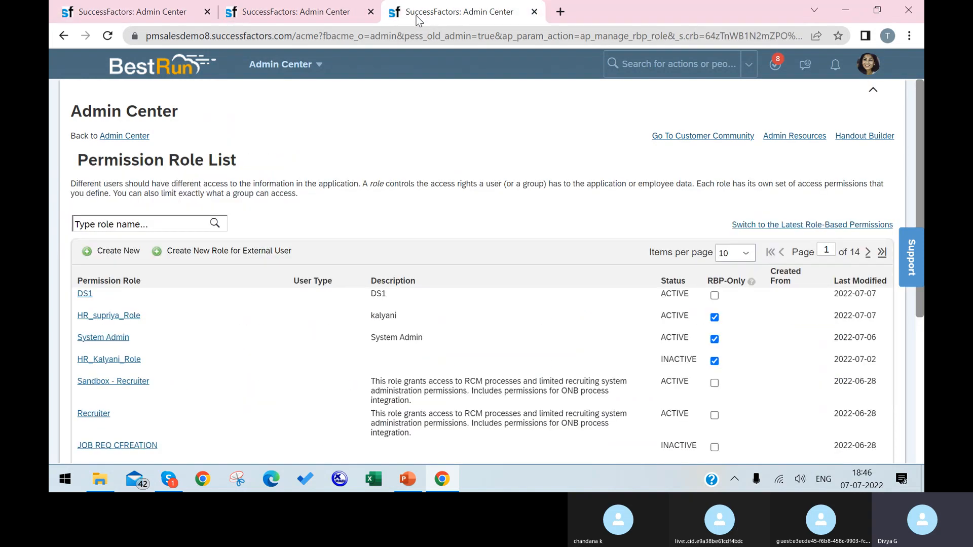
{"action": "left_click", "coordinate": [112, 253]}
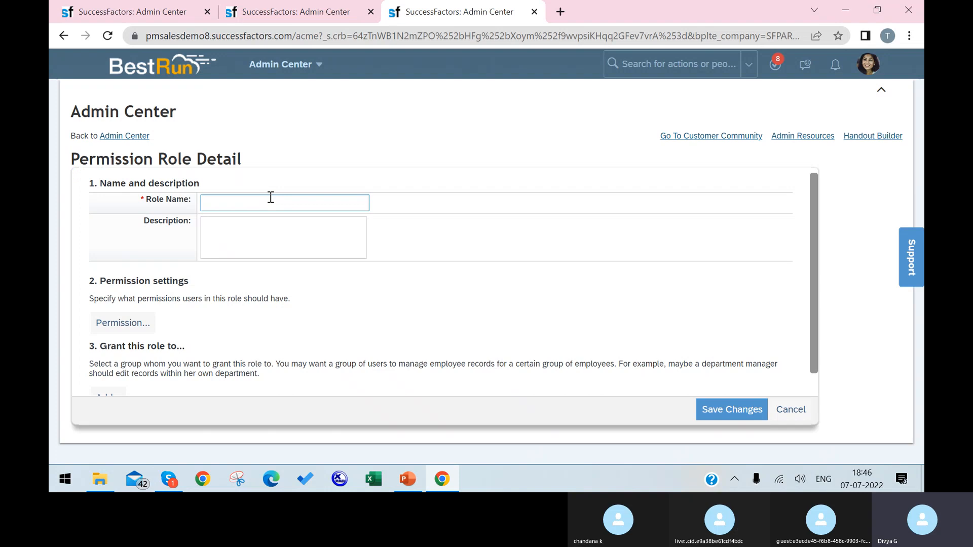
Step: Enter VCP as both role name and description, then bring up the Permission settings
{"action": "left_click", "coordinate": [270, 198]}
{"action": "key", "text": "XF86AudioRaiseVolume"}
{"action": "type", "text": "VCP"}
{"action": "left_click", "coordinate": [252, 222]}
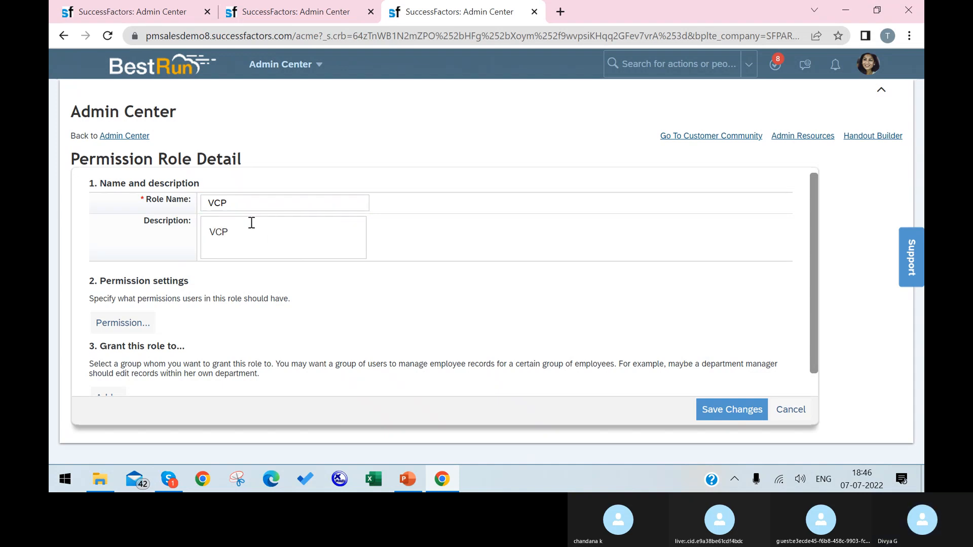
{"action": "left_click", "coordinate": [135, 327]}
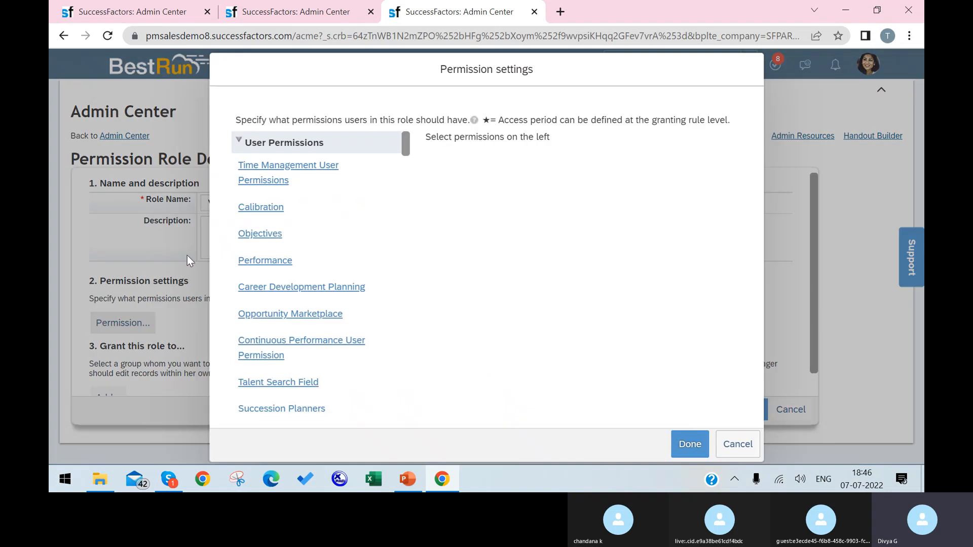
Step: Select All for Time Management User Permissions, Calibration and Performance, leaving Objectives unticked
{"action": "left_click", "coordinate": [288, 180]}
{"action": "left_click", "coordinate": [435, 167]}
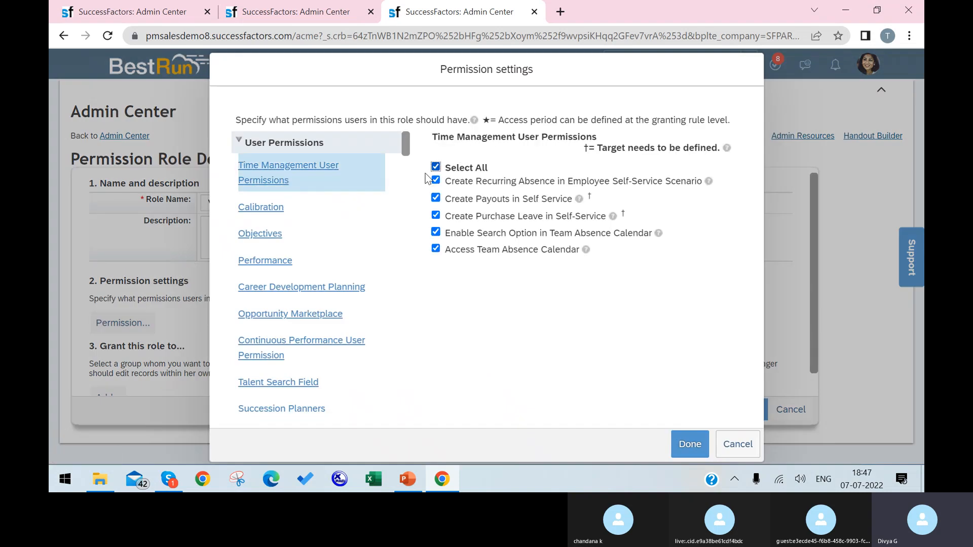
{"action": "left_click", "coordinate": [271, 208]}
{"action": "left_click", "coordinate": [436, 156]}
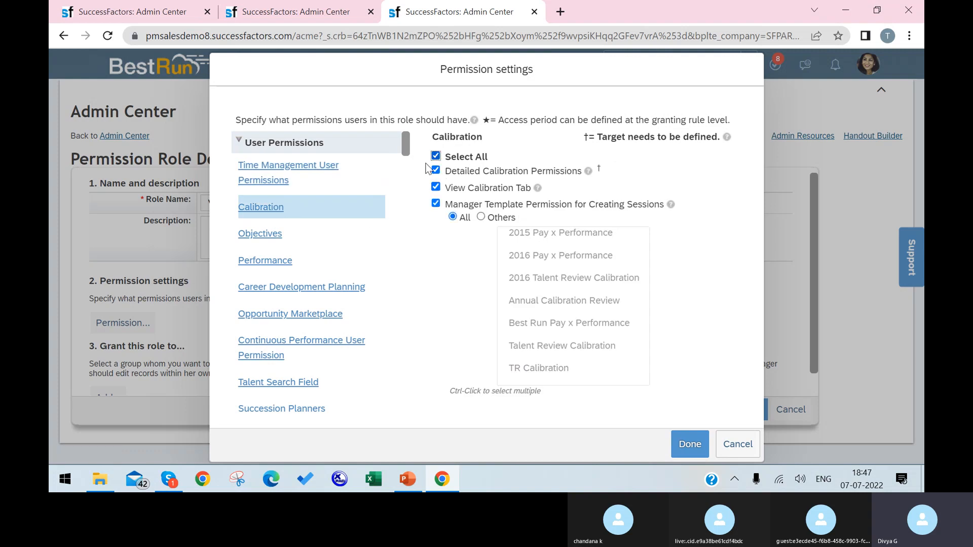
{"action": "scroll", "coordinate": [342, 256], "scroll_direction": "down", "scroll_amount": 2}
{"action": "left_click", "coordinate": [274, 171]}
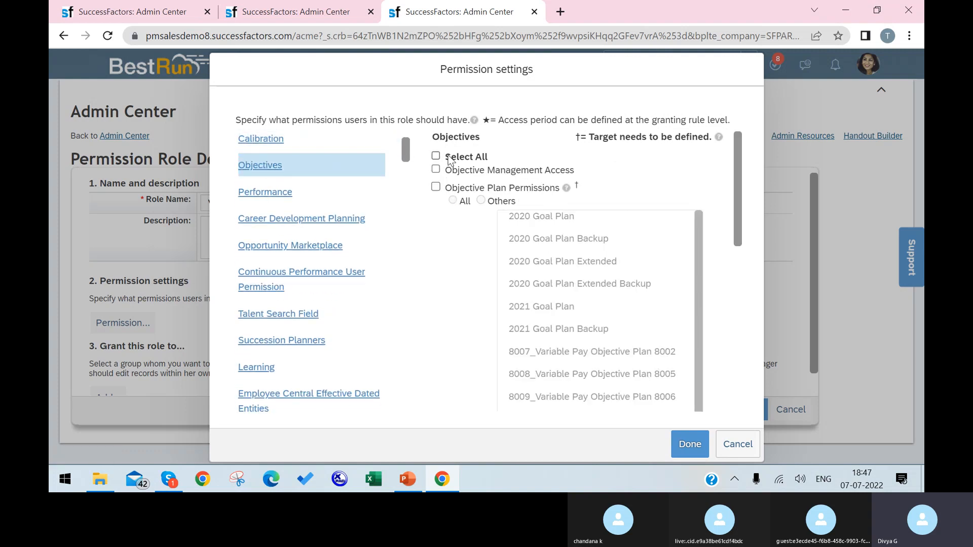
{"action": "left_click", "coordinate": [436, 157]}
{"action": "left_click", "coordinate": [436, 156]}
{"action": "left_click", "coordinate": [288, 199]}
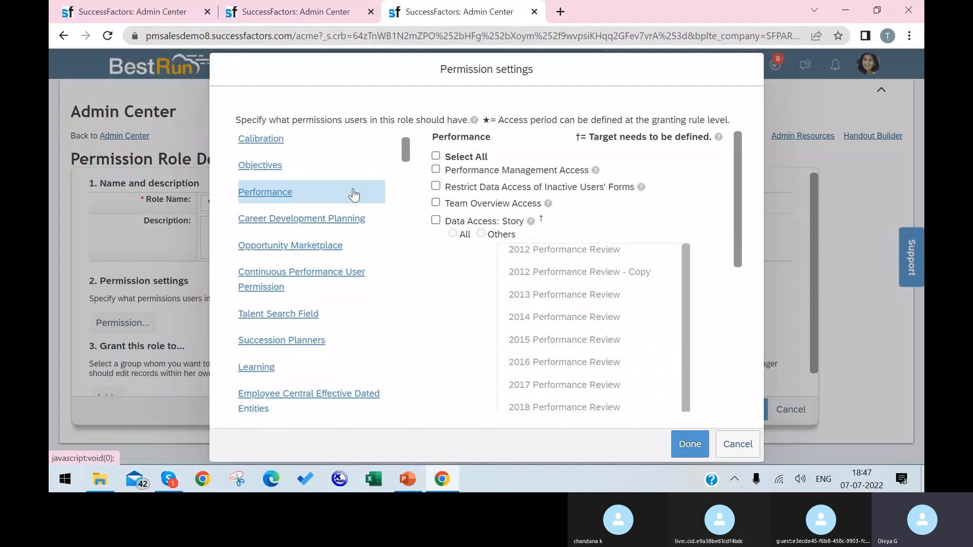
{"action": "left_click", "coordinate": [437, 156]}
{"action": "scroll", "coordinate": [286, 262], "scroll_direction": "down", "scroll_amount": 2}
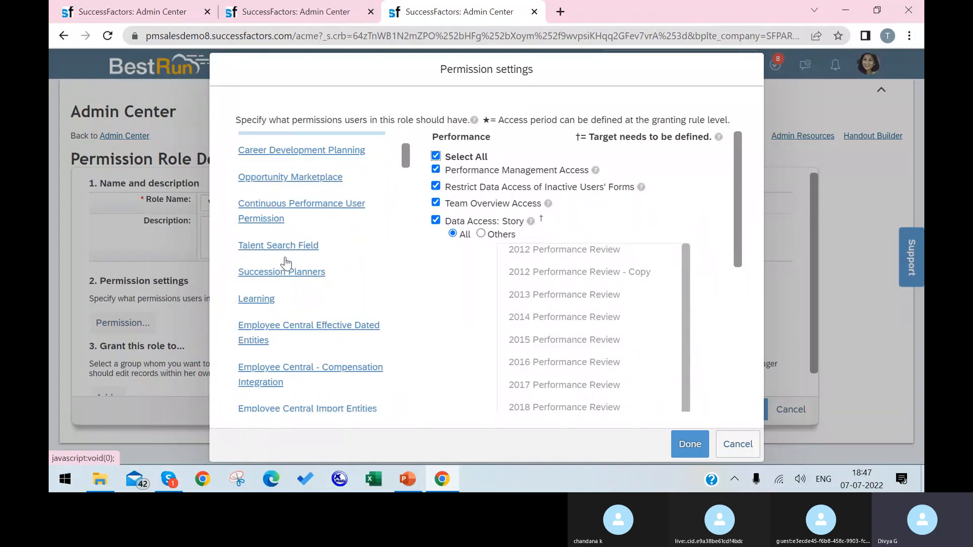
Step: In Employee Central Effective Dated Entities, tick individual rights for Actions, Edit Link, Fname, Last Name and Middle Name
{"action": "left_click", "coordinate": [327, 329]}
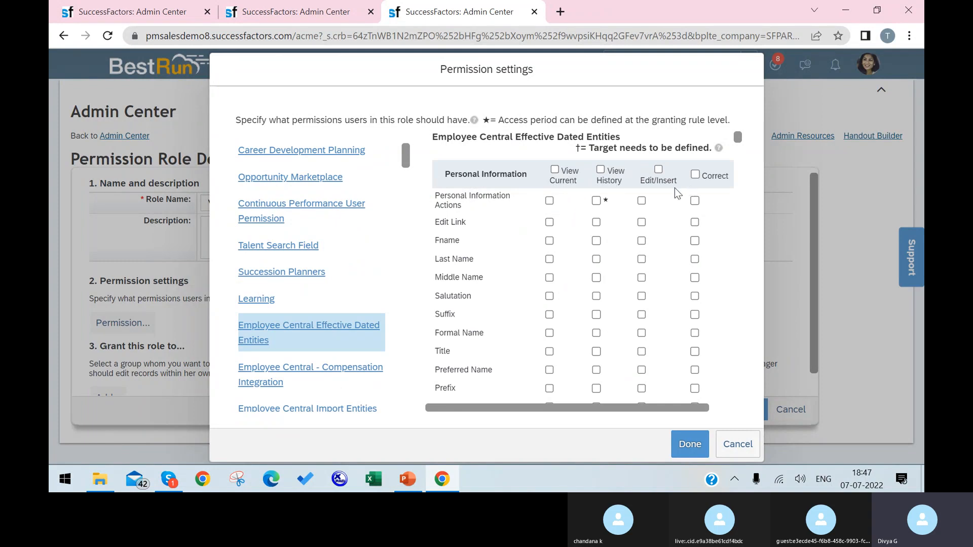
{"action": "left_click", "coordinate": [642, 200]}
{"action": "left_click", "coordinate": [694, 222]}
{"action": "left_click", "coordinate": [596, 243]}
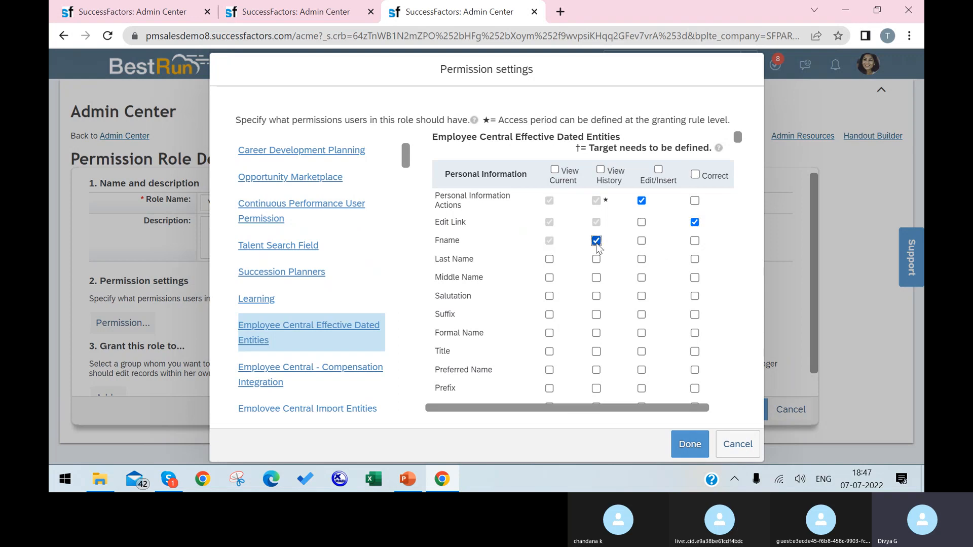
{"action": "left_click", "coordinate": [642, 241]}
{"action": "left_click", "coordinate": [549, 260]}
{"action": "left_click", "coordinate": [596, 259]}
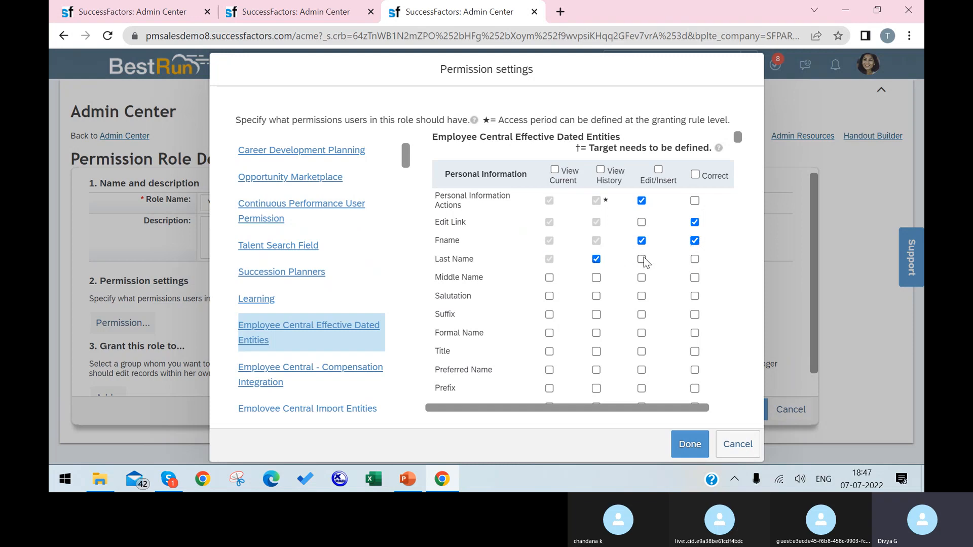
{"action": "left_click", "coordinate": [641, 259]}
{"action": "left_click", "coordinate": [695, 260]}
{"action": "scroll", "coordinate": [643, 301], "scroll_direction": "down", "scroll_amount": 2}
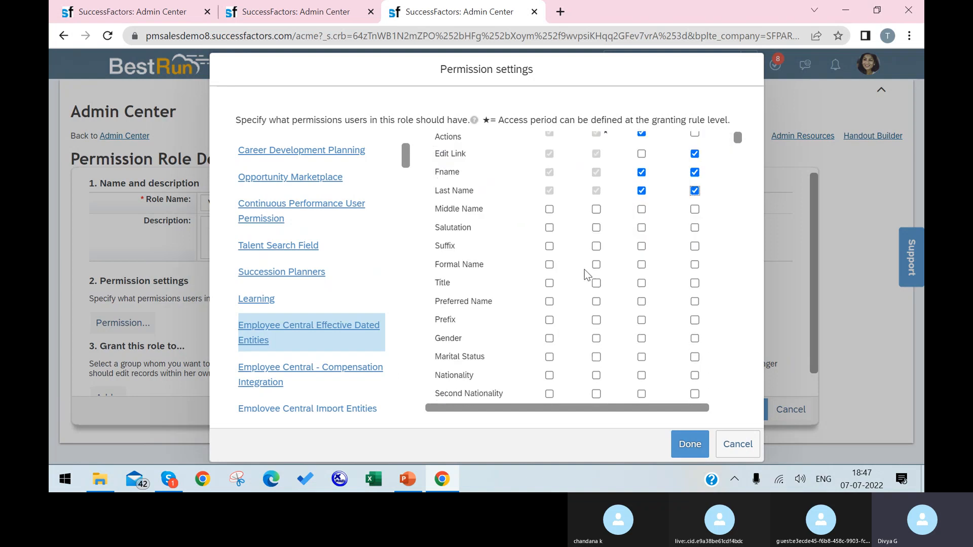
{"action": "left_click", "coordinate": [549, 210]}
{"action": "scroll", "coordinate": [597, 232], "scroll_direction": "up", "scroll_amount": 2}
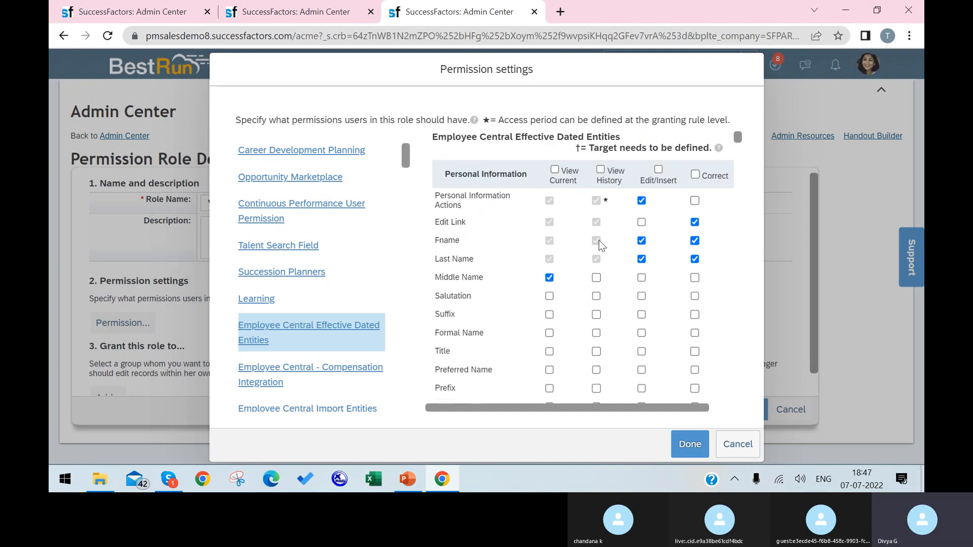
Step: Grant View Current, View History, Edit/Insert and Correct for every field and finish
{"action": "left_click", "coordinate": [555, 169]}
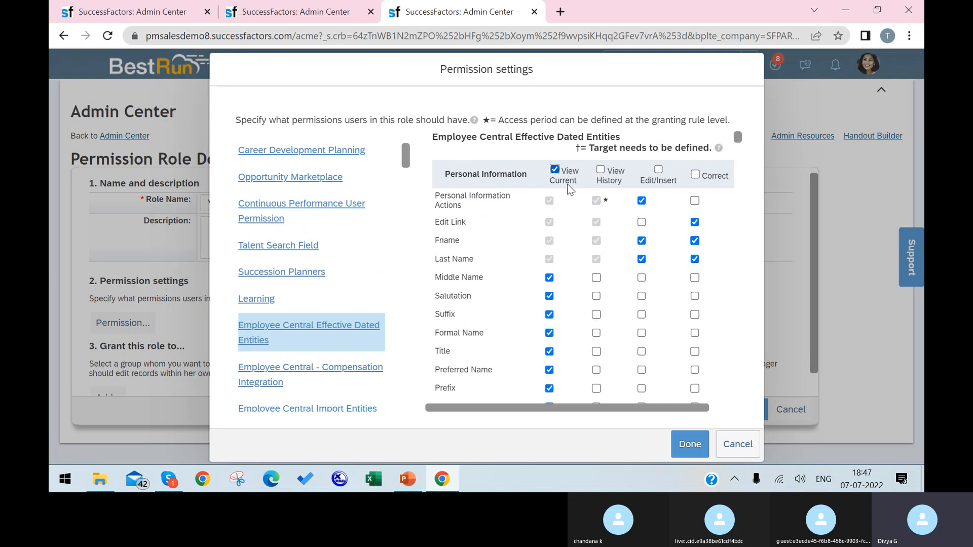
{"action": "left_click", "coordinate": [605, 171]}
{"action": "left_click", "coordinate": [658, 170]}
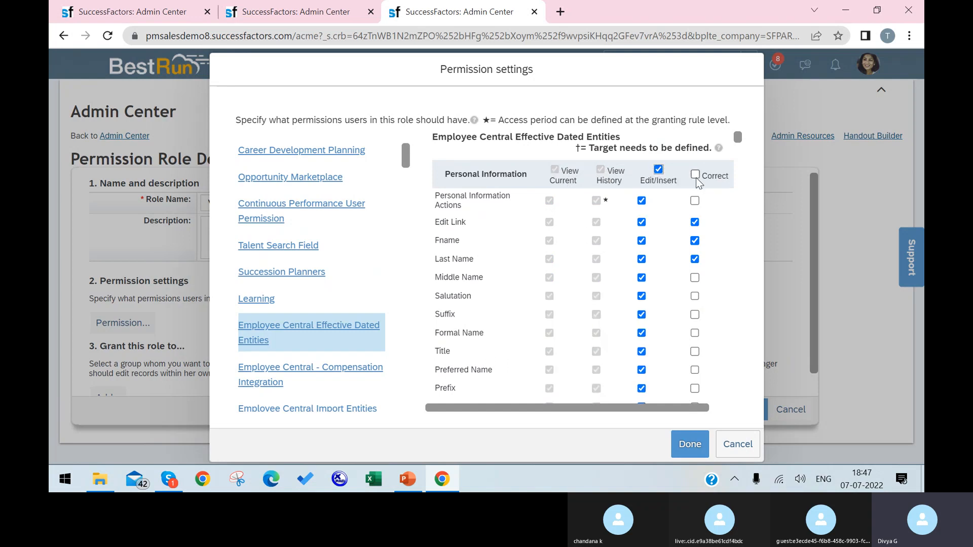
{"action": "left_click", "coordinate": [696, 175]}
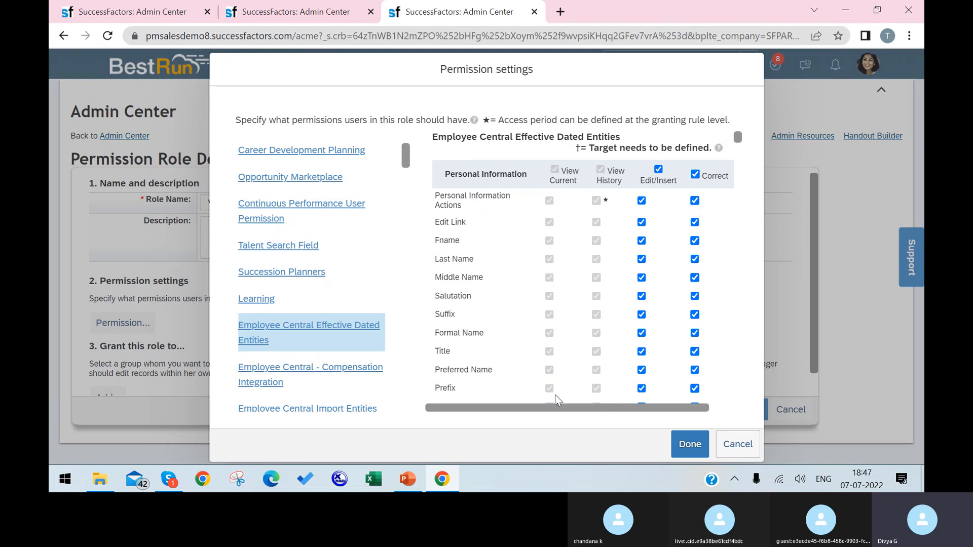
{"action": "left_click", "coordinate": [682, 440]}
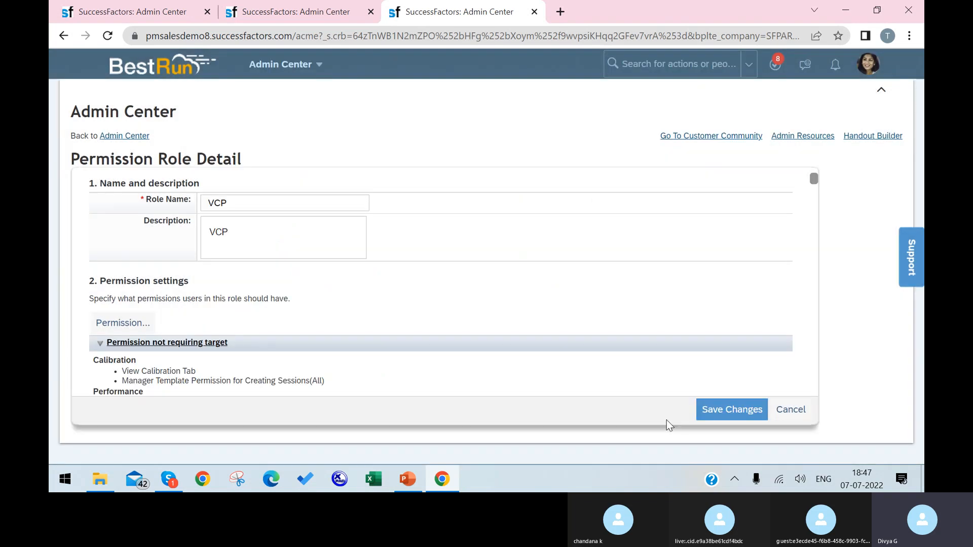
{"action": "scroll", "coordinate": [542, 330], "scroll_direction": "down", "scroll_amount": 2}
{"action": "scroll", "coordinate": [547, 327], "scroll_direction": "down", "scroll_amount": 2}
{"action": "scroll", "coordinate": [198, 279], "scroll_direction": "up", "scroll_amount": 3}
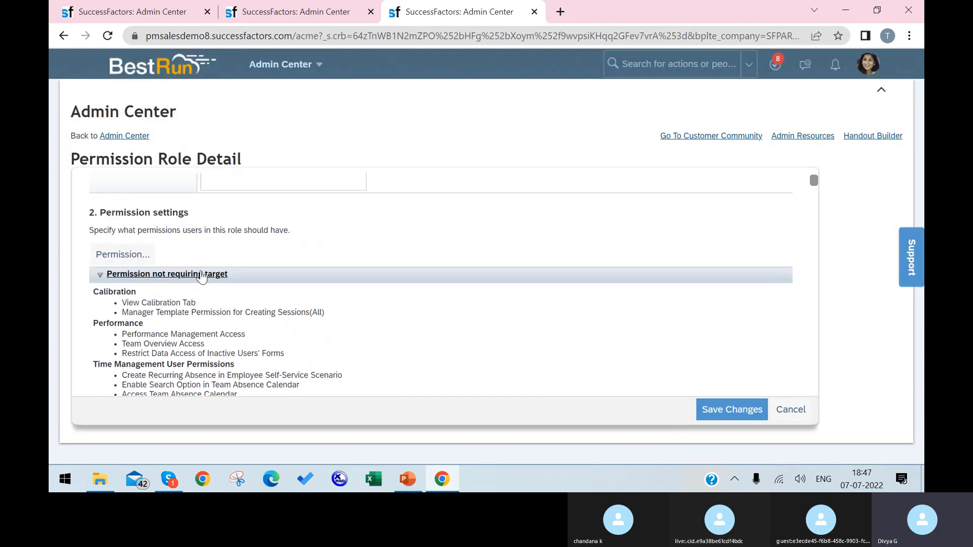
{"action": "scroll", "coordinate": [152, 355], "scroll_direction": "down", "scroll_amount": 1}
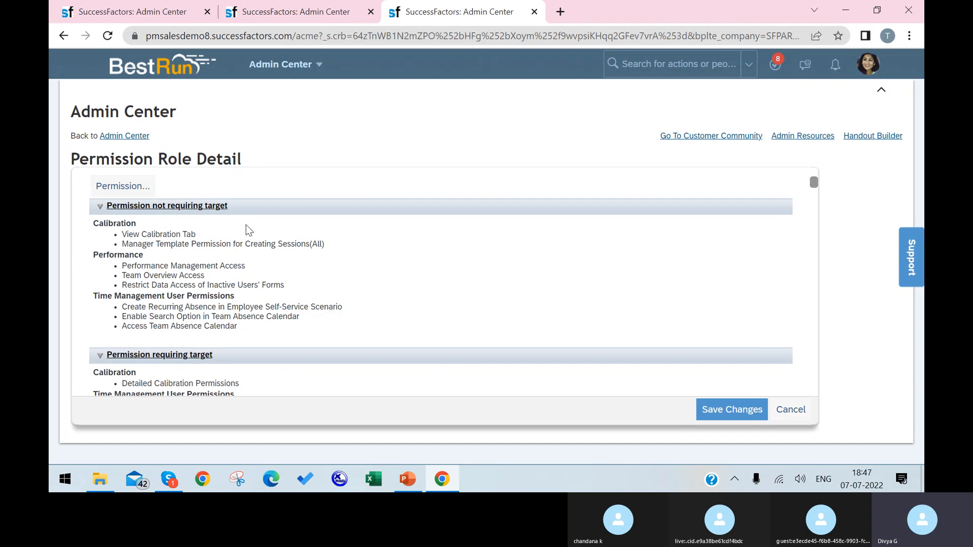
{"action": "scroll", "coordinate": [221, 299], "scroll_direction": "down", "scroll_amount": 3}
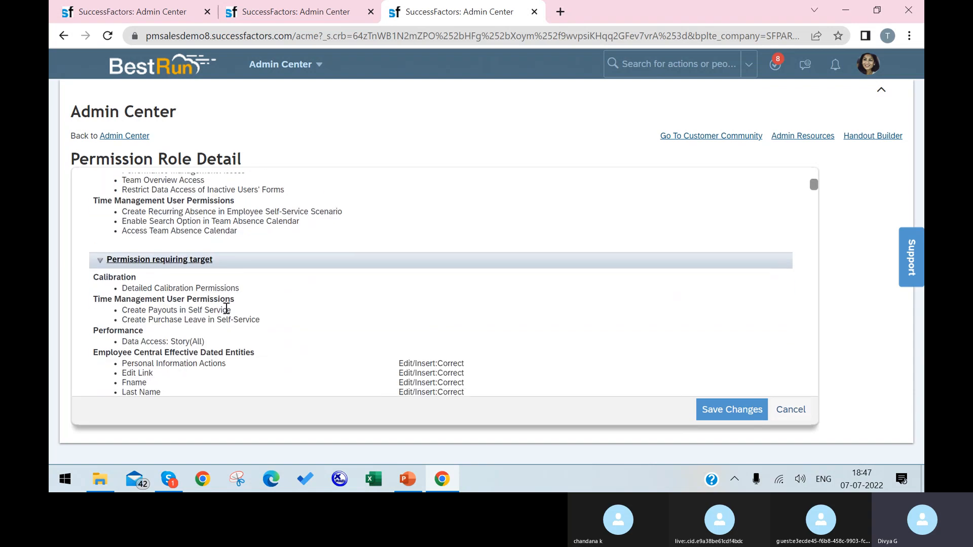
{"action": "scroll", "coordinate": [233, 271], "scroll_direction": "down", "scroll_amount": 6}
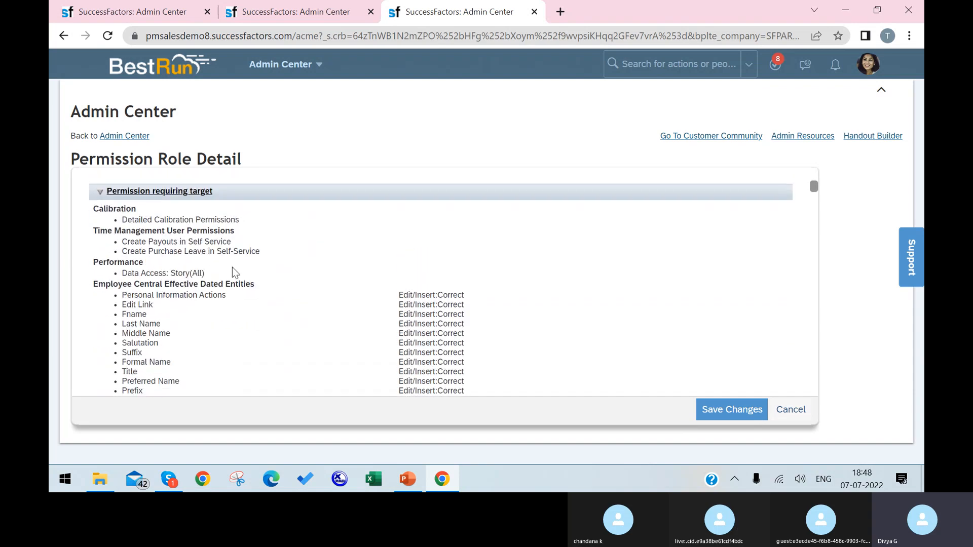
{"action": "scroll", "coordinate": [221, 304], "scroll_direction": "down", "scroll_amount": 20}
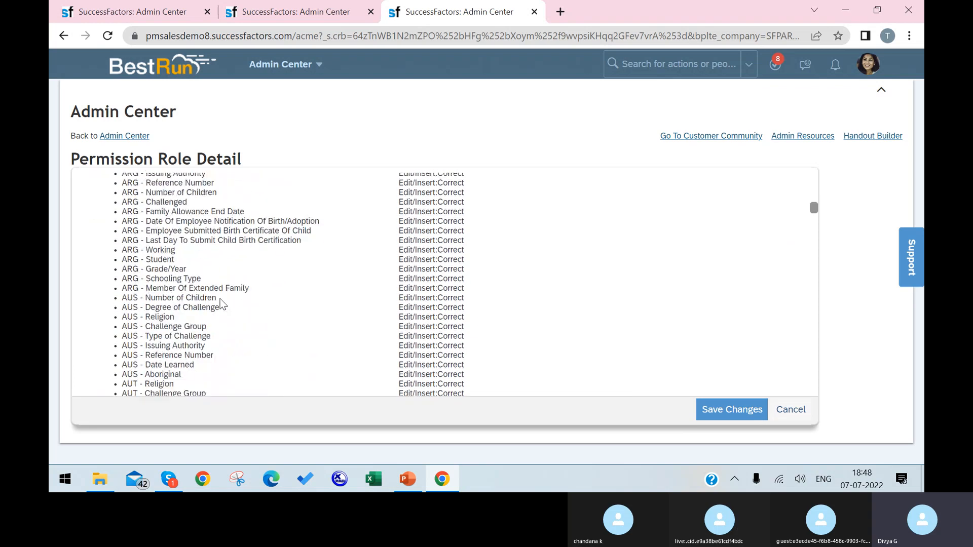
{"action": "scroll", "coordinate": [222, 290], "scroll_direction": "down", "scroll_amount": 15}
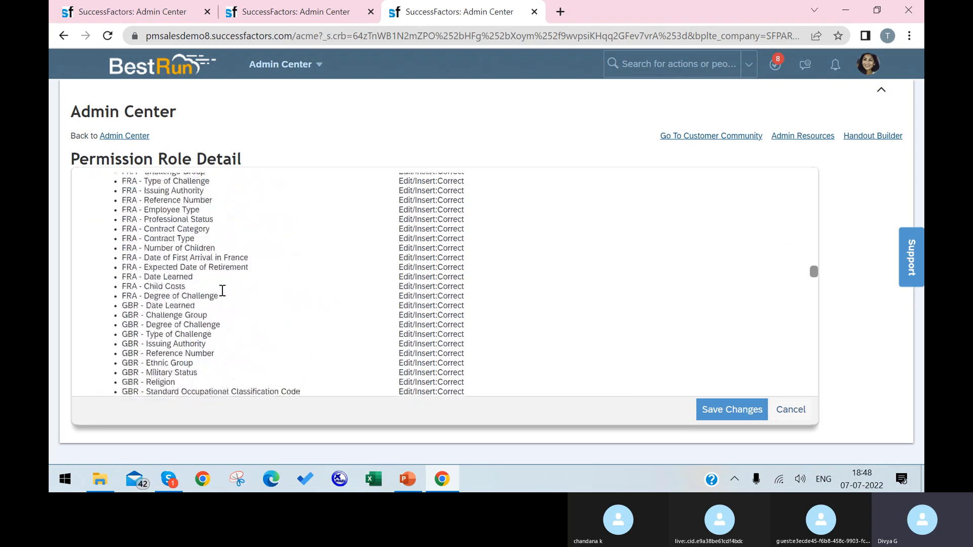
{"action": "left_click_drag", "start_coordinate": [813, 270], "coordinate": [806, 410]}
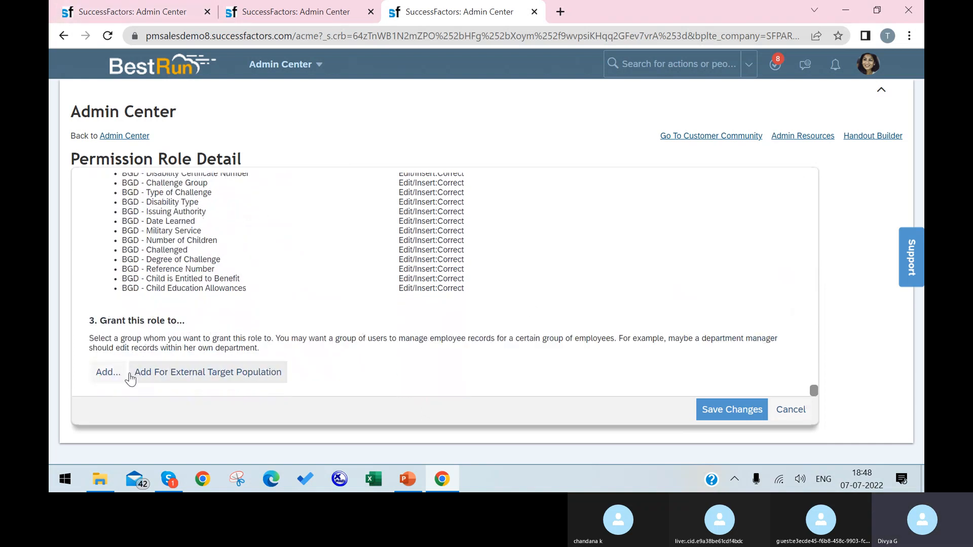
Step: Search the permission groups for VCompany and select it as the role's grantee
{"action": "left_click", "coordinate": [118, 379]}
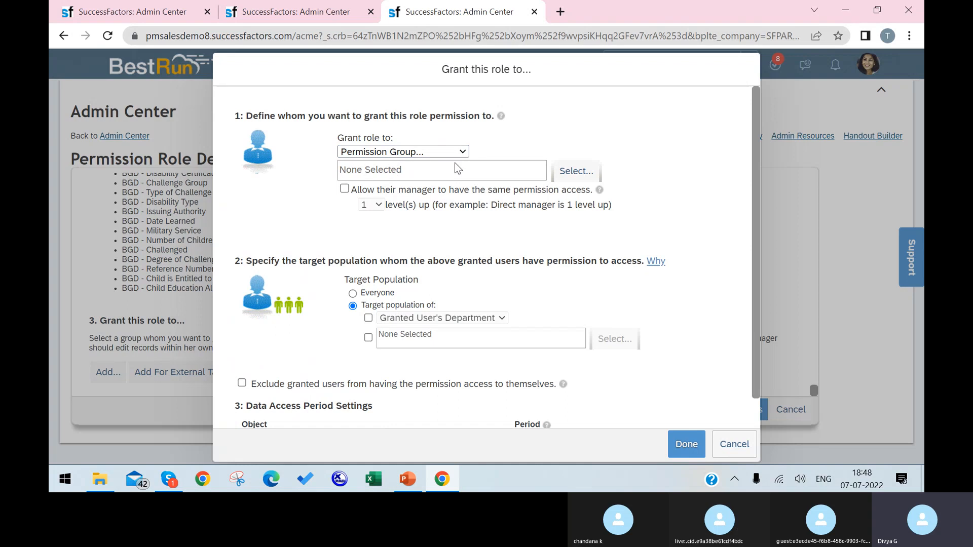
{"action": "left_click", "coordinate": [572, 179]}
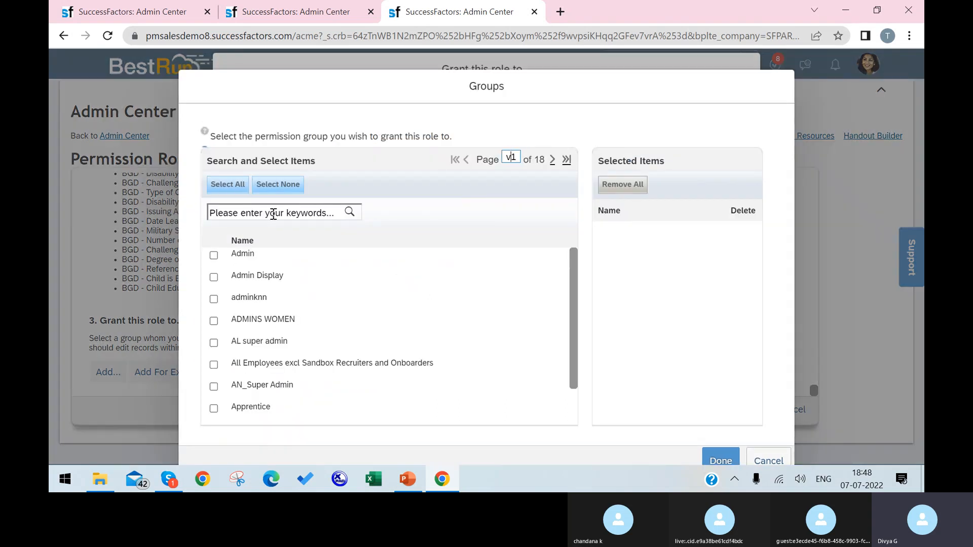
{"action": "left_click", "coordinate": [272, 214]}
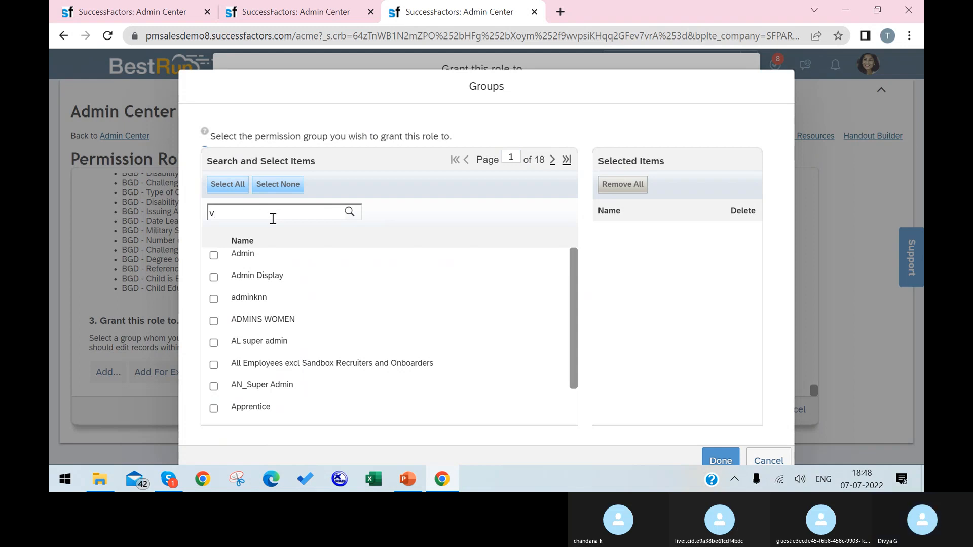
{"action": "type", "text": "vco"}
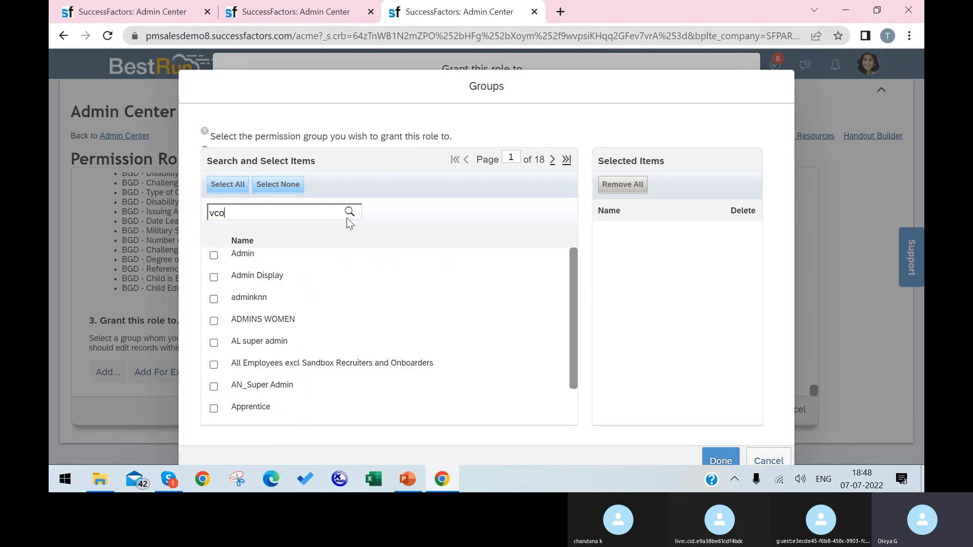
{"action": "type", "text": "mpn"}
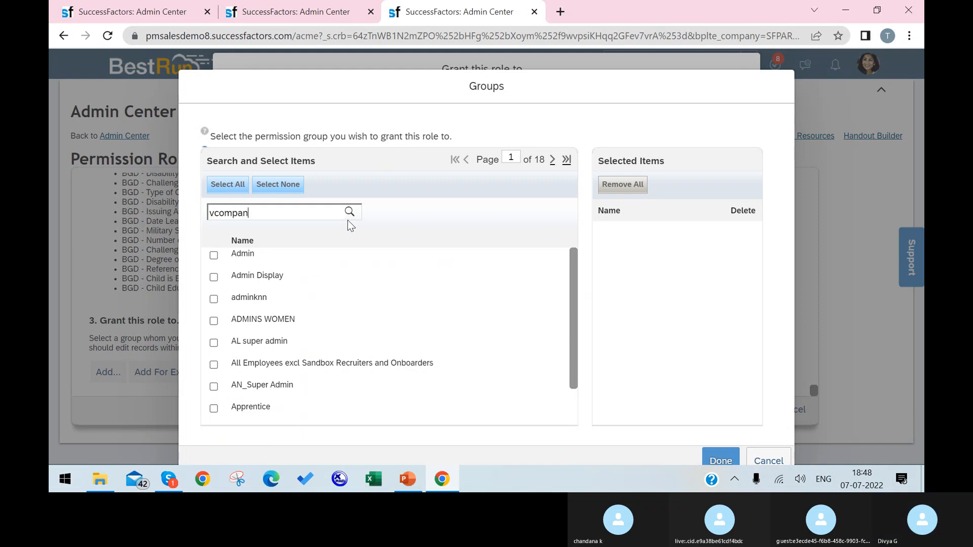
{"action": "type", "text": "ny"}
{"action": "left_click", "coordinate": [349, 213]}
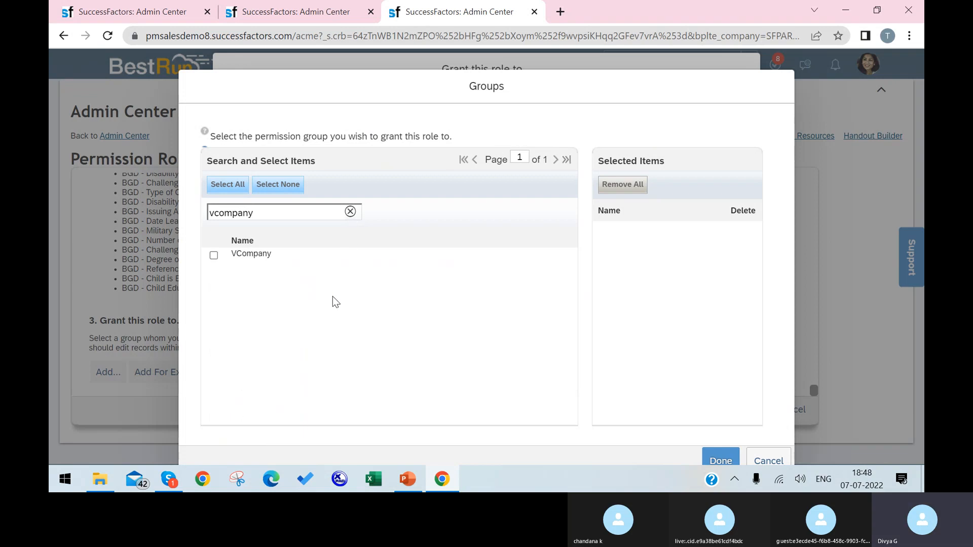
{"action": "left_click", "coordinate": [213, 255]}
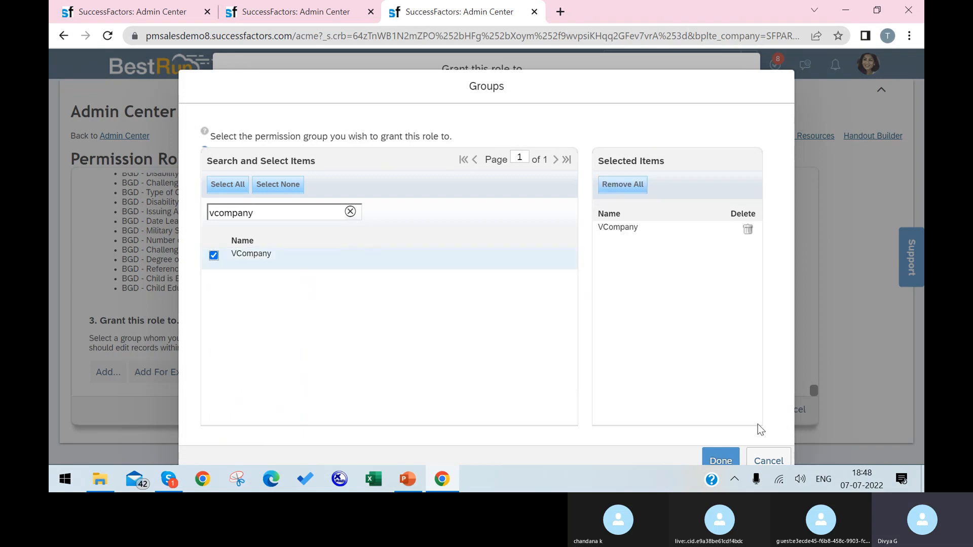
{"action": "left_click", "coordinate": [719, 460]}
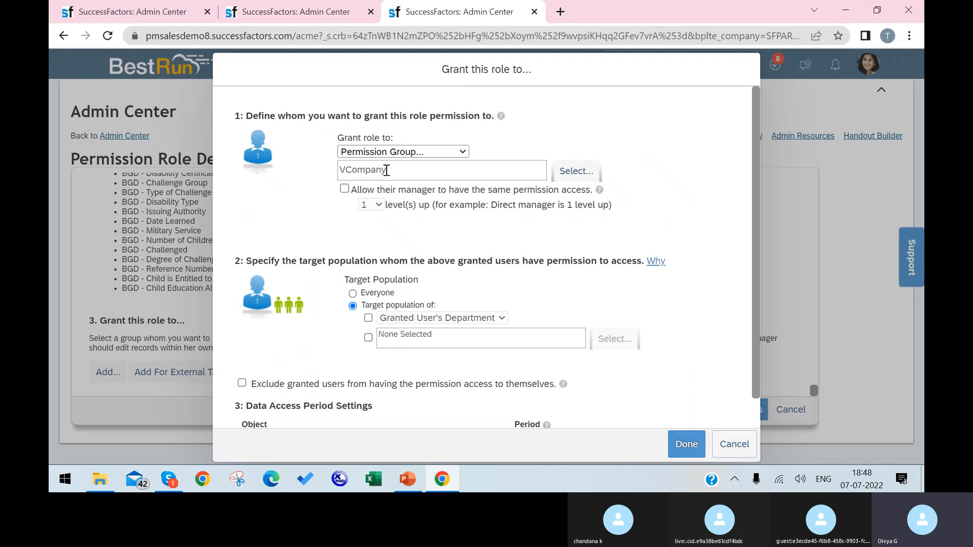
Step: Cancel the Grant this role to dialog without applying the VCompany grant
{"action": "left_click_drag", "start_coordinate": [387, 170], "coordinate": [254, 157]}
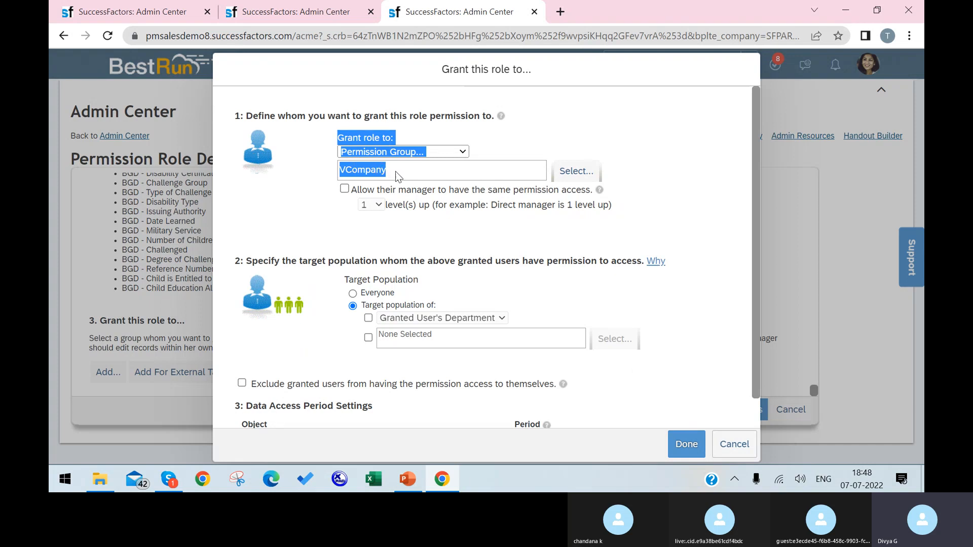
{"action": "left_click", "coordinate": [700, 185]}
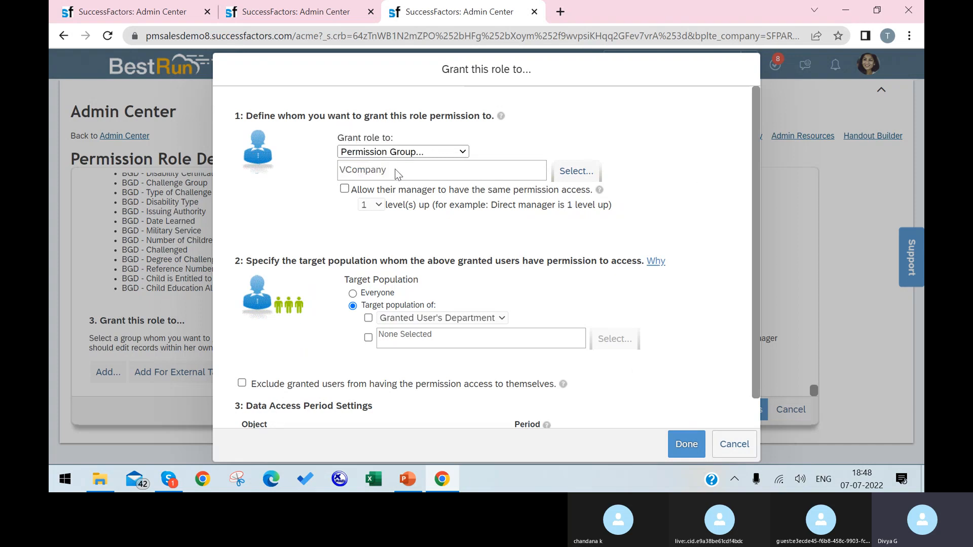
{"action": "left_click_drag", "start_coordinate": [395, 171], "coordinate": [798, 370]}
{"action": "left_click", "coordinate": [733, 449]}
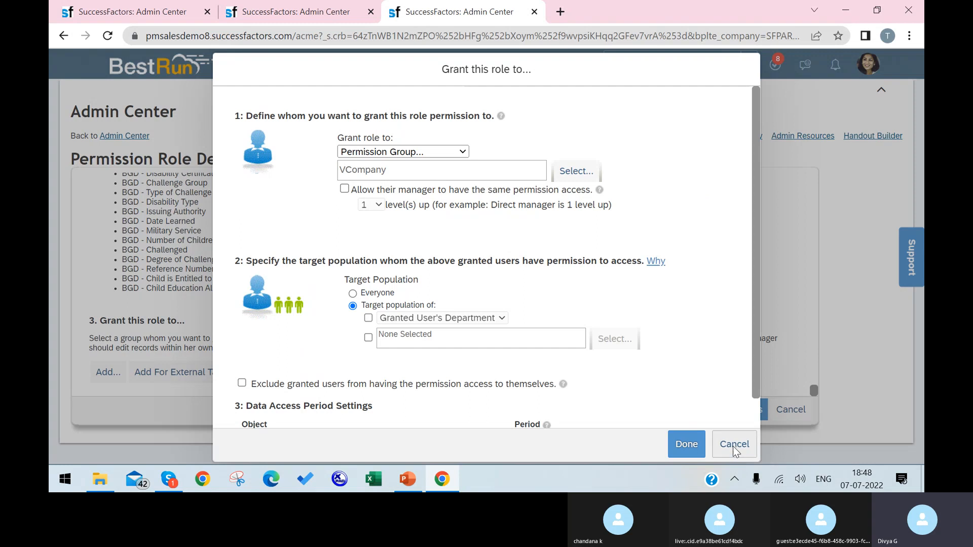
Step: Save the VCP role, note its INACTIVE status in the Permission Role List, and reopen it
{"action": "left_click", "coordinate": [728, 409]}
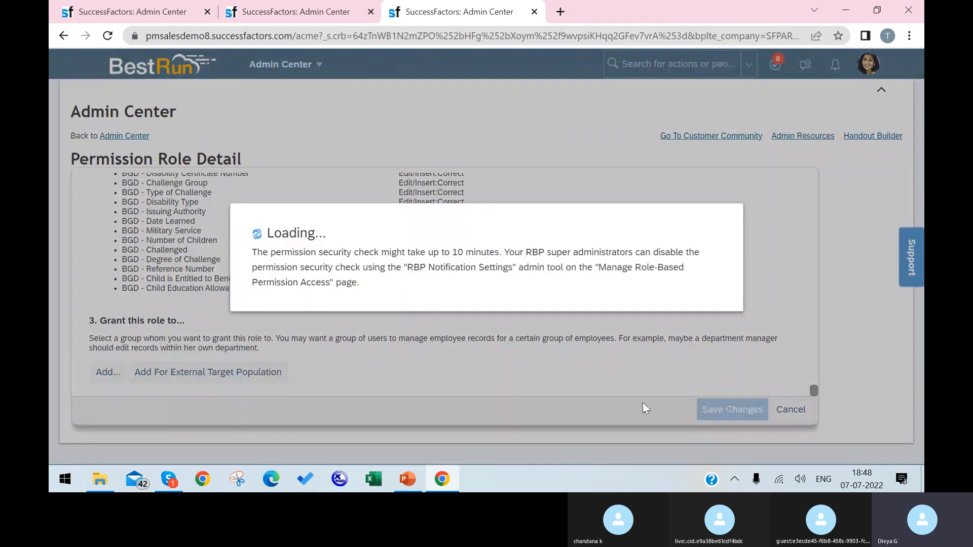
{"action": "scroll", "coordinate": [436, 288], "scroll_direction": "up", "scroll_amount": 10}
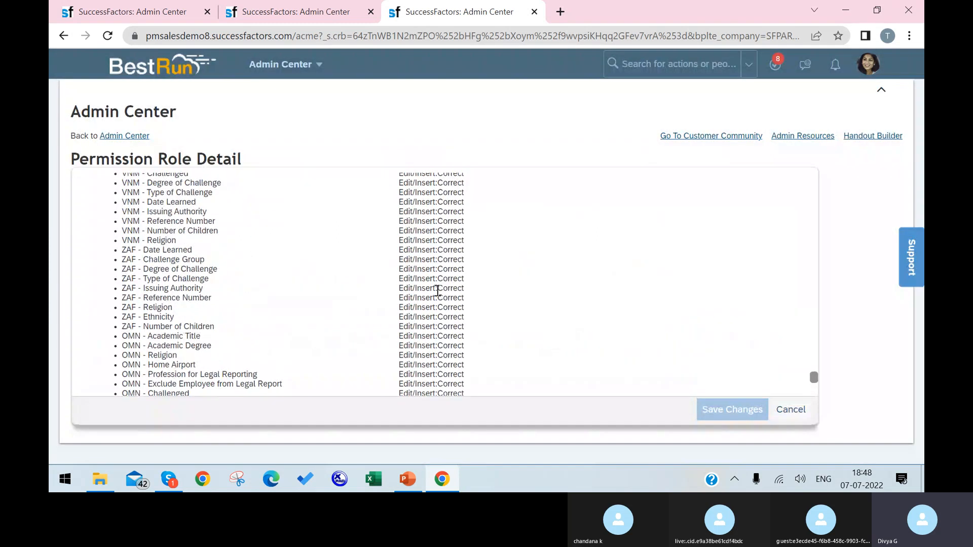
{"action": "scroll", "coordinate": [437, 290], "scroll_direction": "up", "scroll_amount": 15}
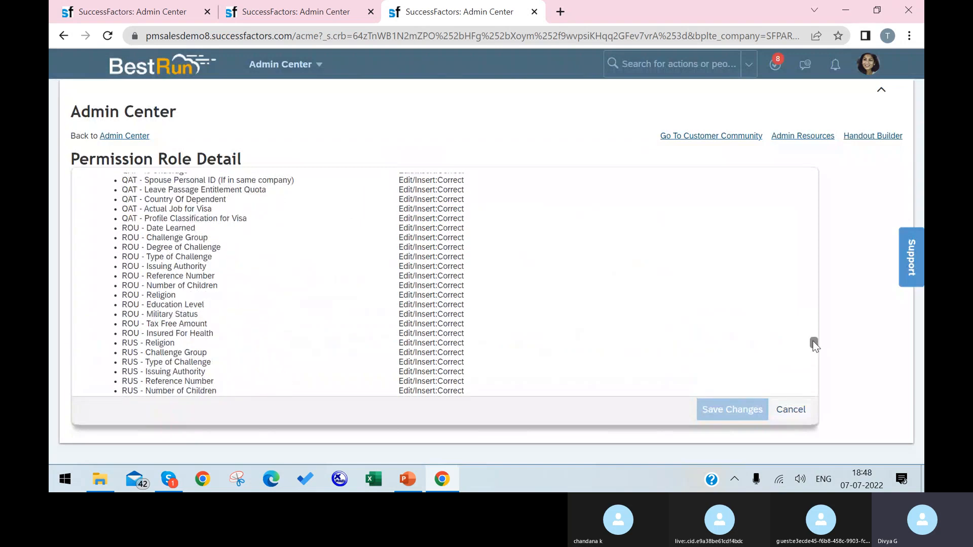
{"action": "scroll", "coordinate": [813, 343], "scroll_direction": "up", "scroll_amount": 20}
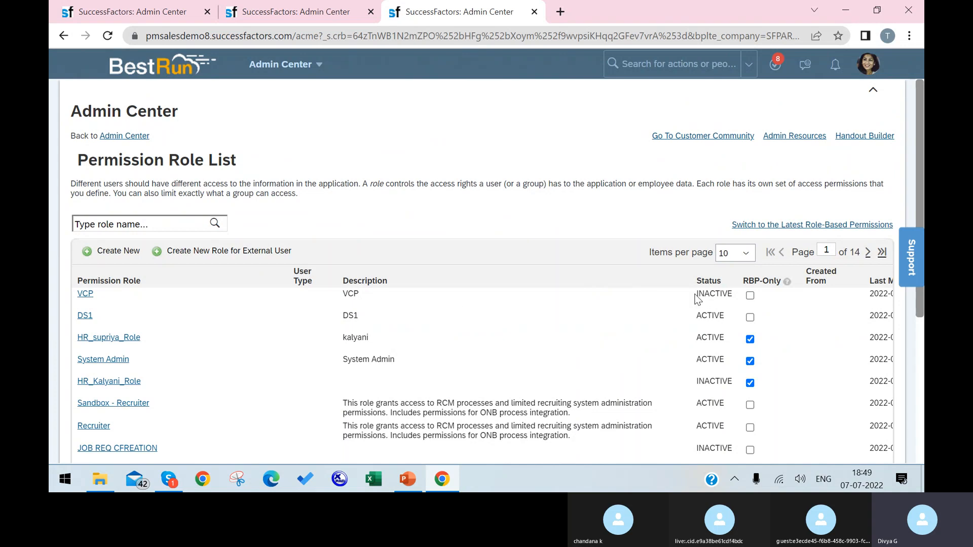
{"action": "left_click_drag", "start_coordinate": [696, 294], "coordinate": [755, 307]}
{"action": "left_click", "coordinate": [85, 294]}
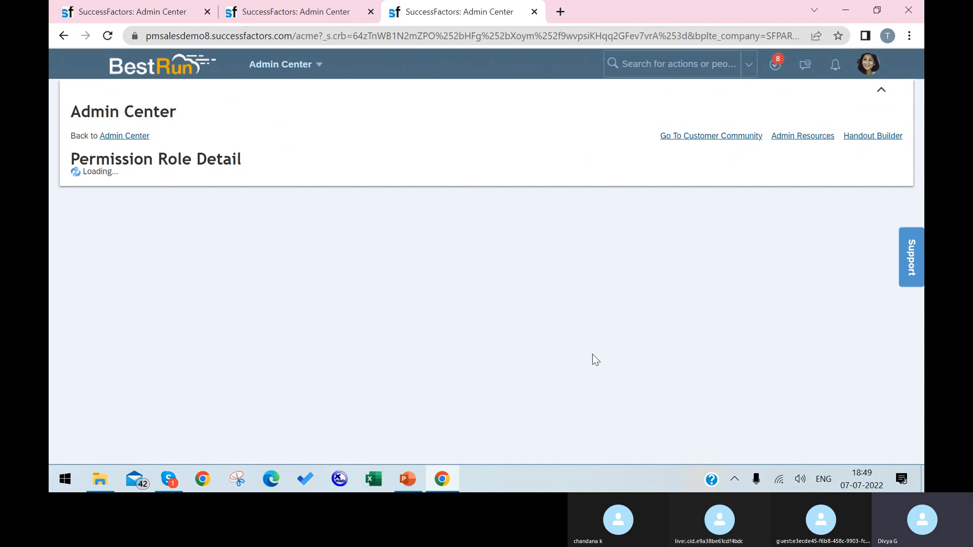
Step: Add VCompany, found by searching 'vcompany', as the VCP grantee and confirm the grant
{"action": "scroll", "coordinate": [304, 304], "scroll_direction": "down", "scroll_amount": 10}
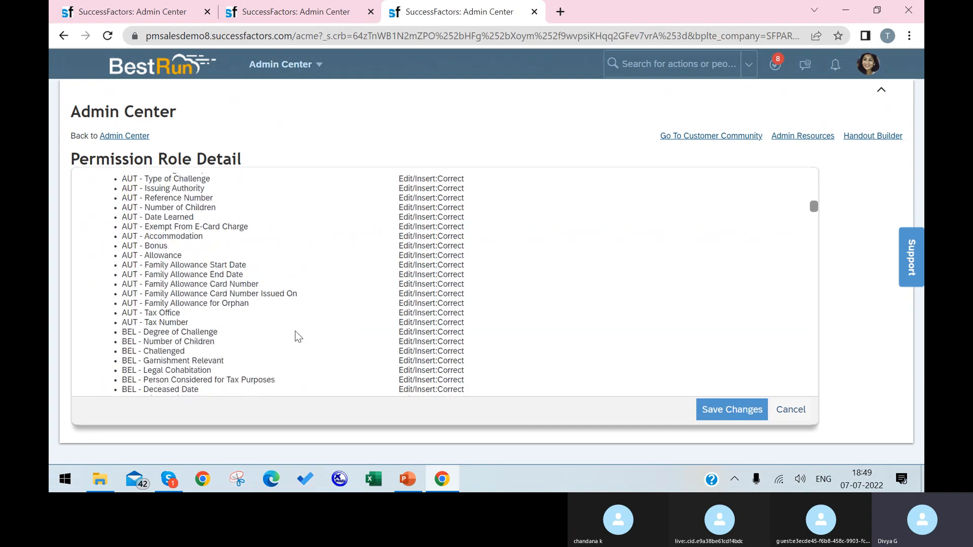
{"action": "scroll", "coordinate": [298, 337], "scroll_direction": "down", "scroll_amount": 5}
{"action": "left_click_drag", "start_coordinate": [812, 231], "coordinate": [588, 369]}
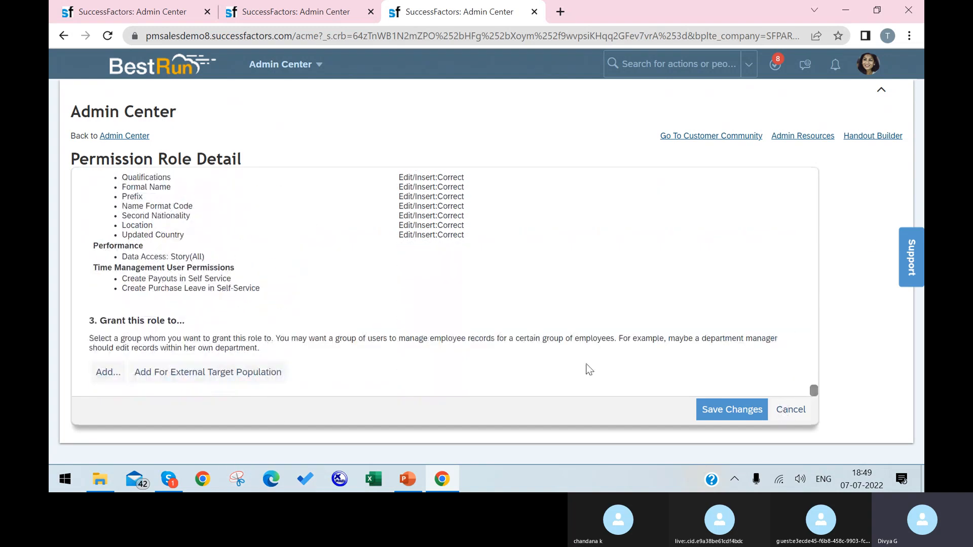
{"action": "left_click", "coordinate": [108, 372]}
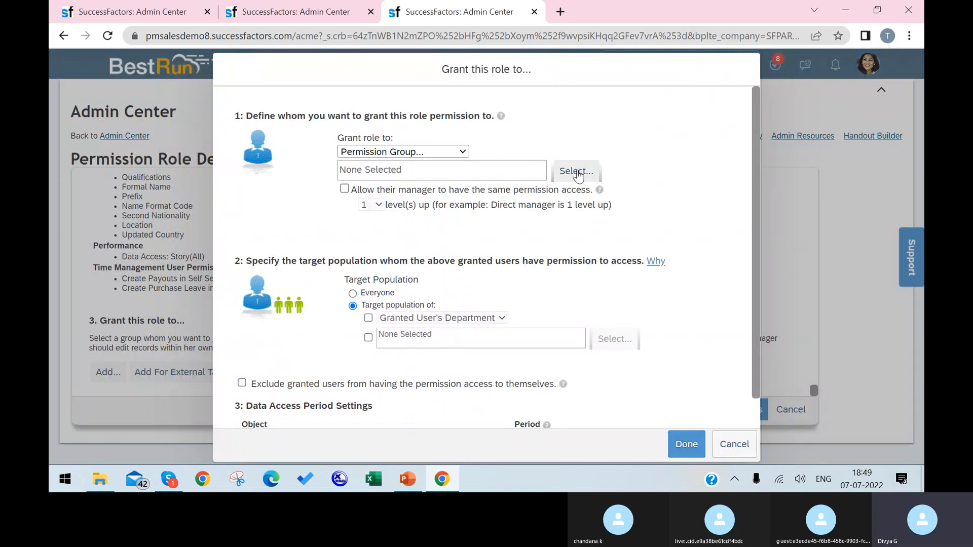
{"action": "left_click", "coordinate": [575, 171]}
{"action": "left_click", "coordinate": [304, 211]}
{"action": "type", "text": "vcomp"}
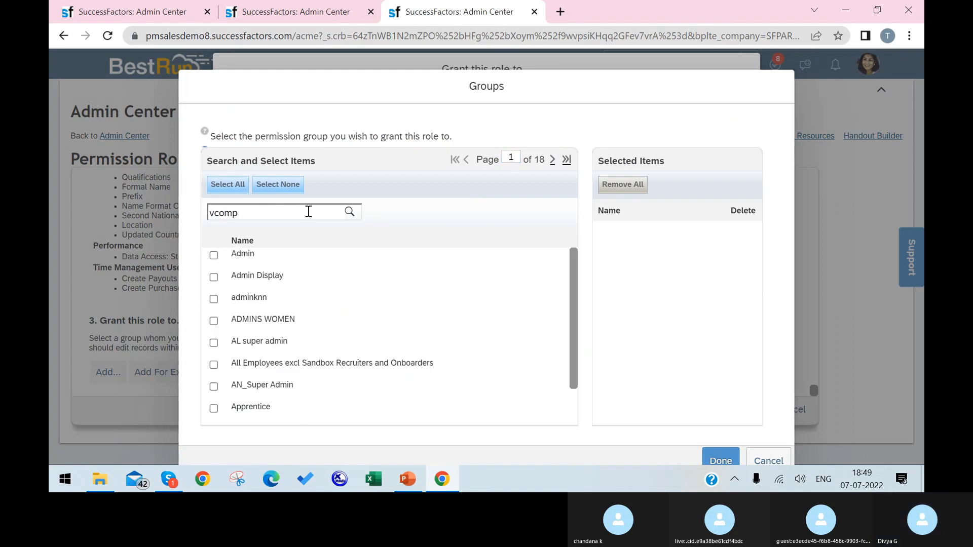
{"action": "type", "text": "any"}
{"action": "left_click", "coordinate": [345, 212]}
{"action": "left_click", "coordinate": [213, 255]}
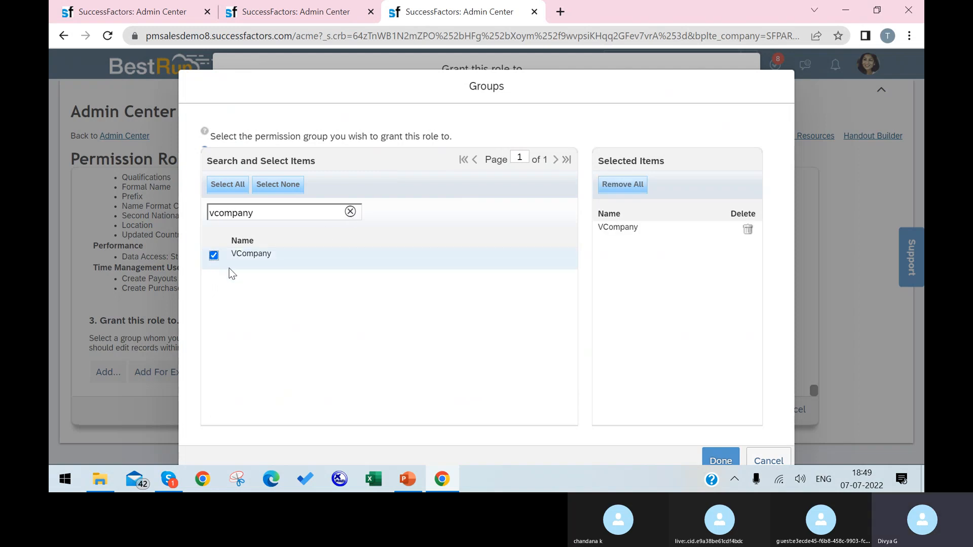
{"action": "left_click", "coordinate": [716, 459]}
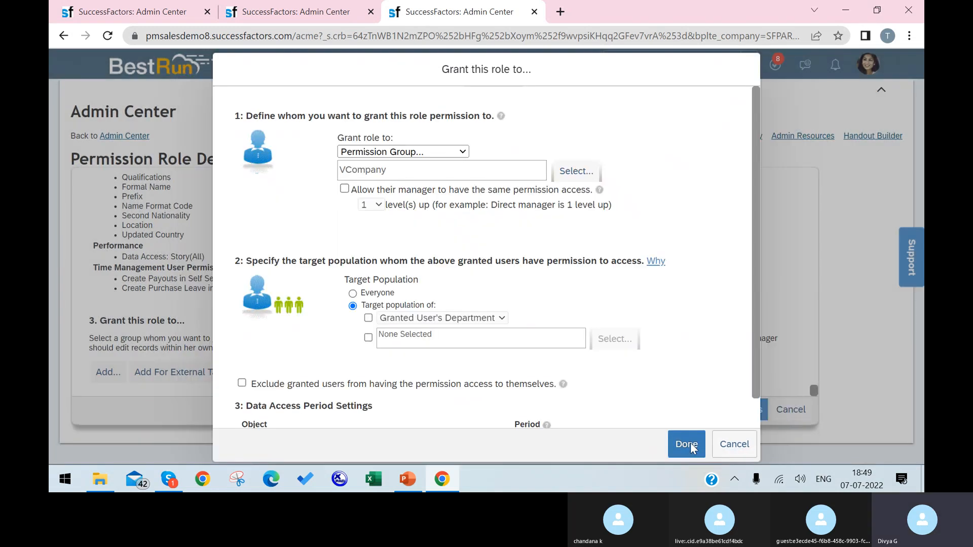
{"action": "left_click", "coordinate": [671, 435]}
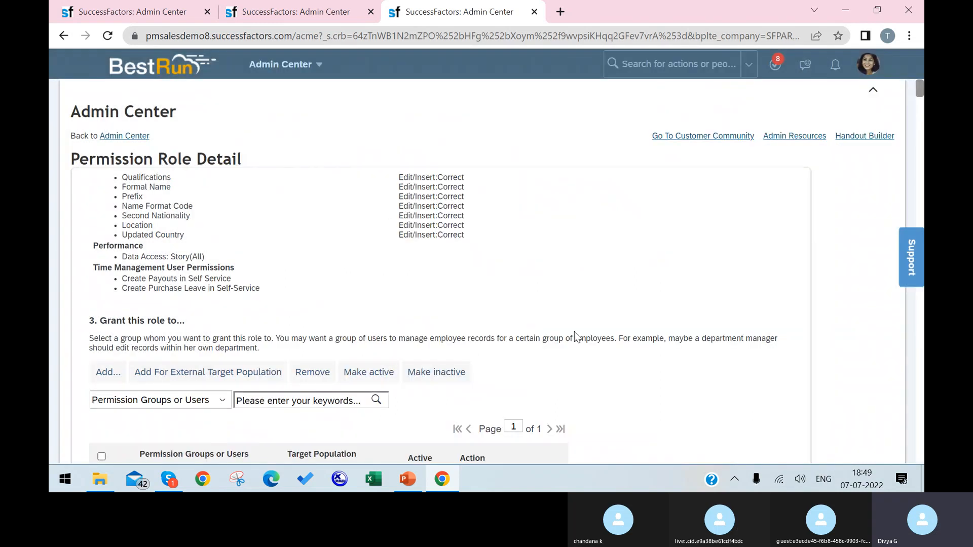
Step: Save the changes to the VCP role's permissions and its VCompany group grant
{"action": "scroll", "coordinate": [573, 332], "scroll_direction": "down", "scroll_amount": 5}
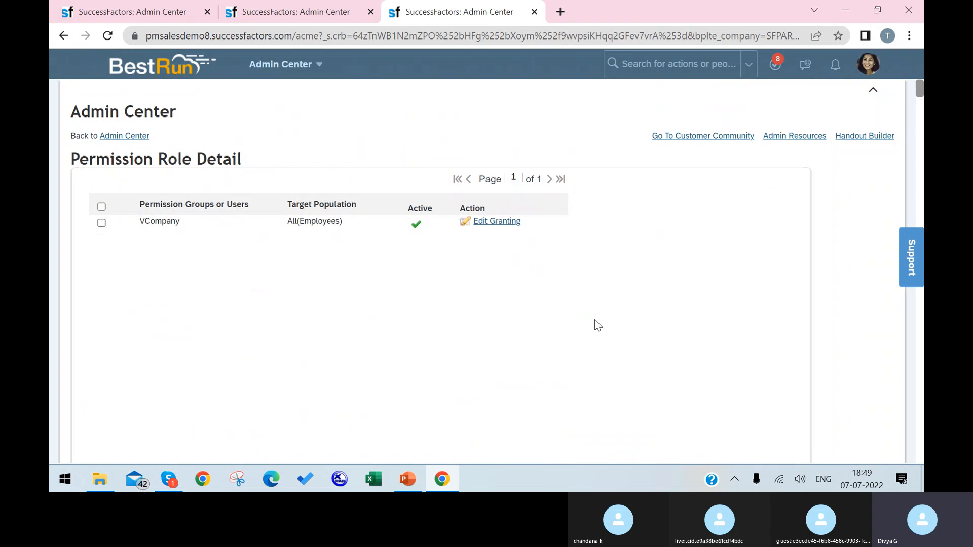
{"action": "scroll", "coordinate": [719, 362], "scroll_direction": "down", "scroll_amount": 5}
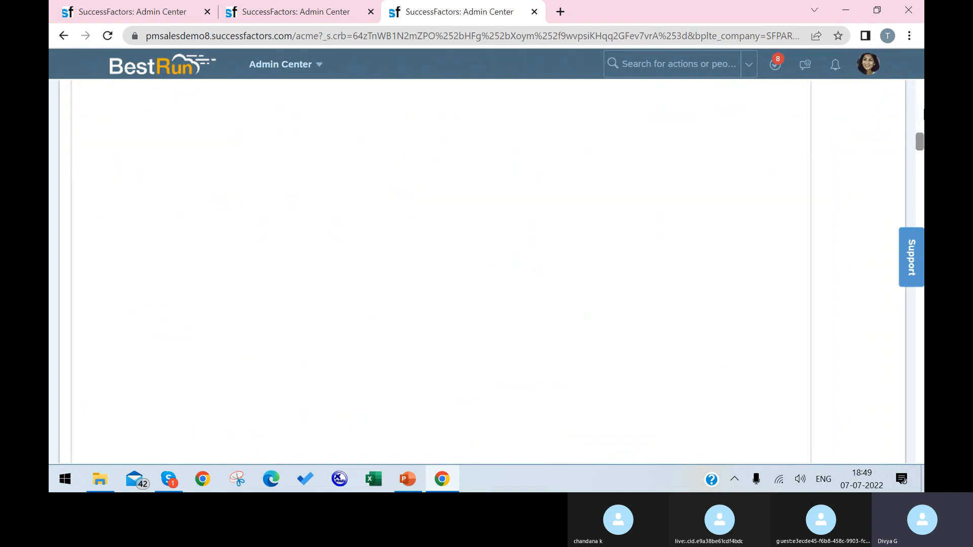
{"action": "left_click_drag", "start_coordinate": [920, 141], "coordinate": [903, 492]}
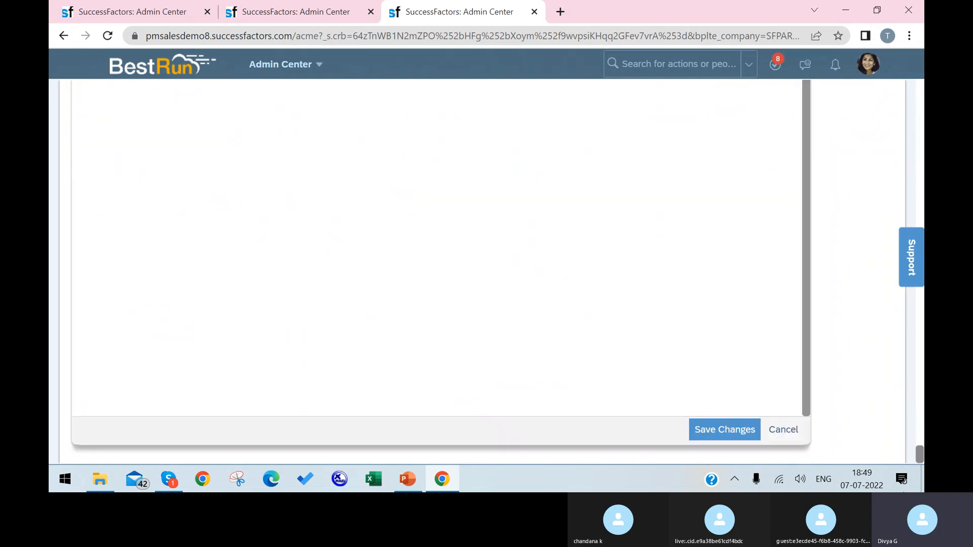
{"action": "left_click", "coordinate": [695, 431]}
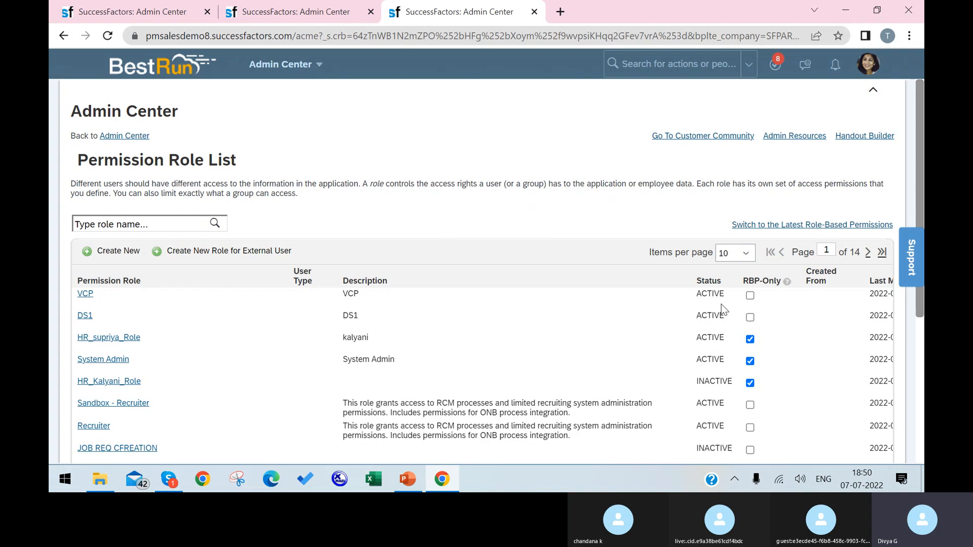
Step: Search the admin actions for 'export empl' and go to Employee Export
{"action": "scroll", "coordinate": [721, 305], "scroll_direction": "down", "scroll_amount": 1}
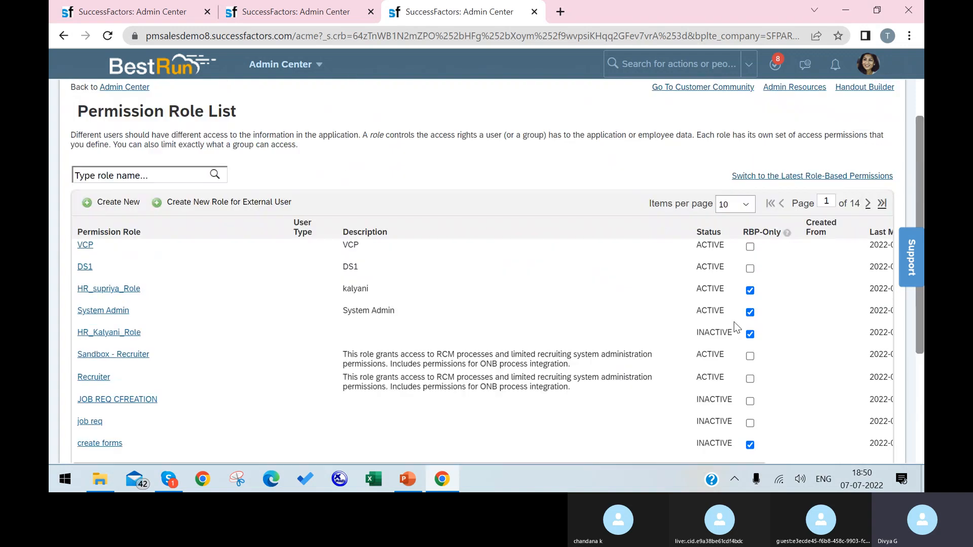
{"action": "scroll", "coordinate": [734, 328], "scroll_direction": "up", "scroll_amount": 1}
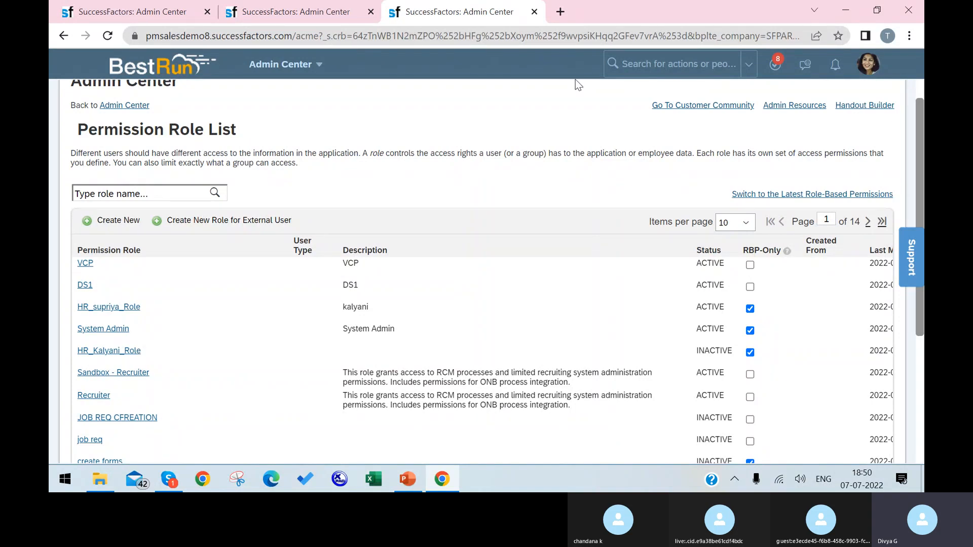
{"action": "left_click", "coordinate": [633, 64]}
{"action": "type", "text": "ex"}
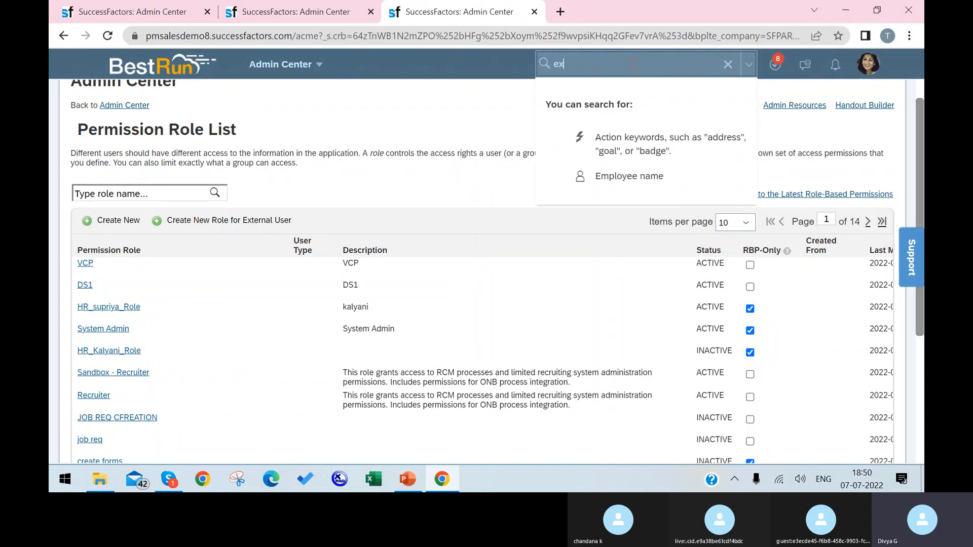
{"action": "type", "text": "port"}
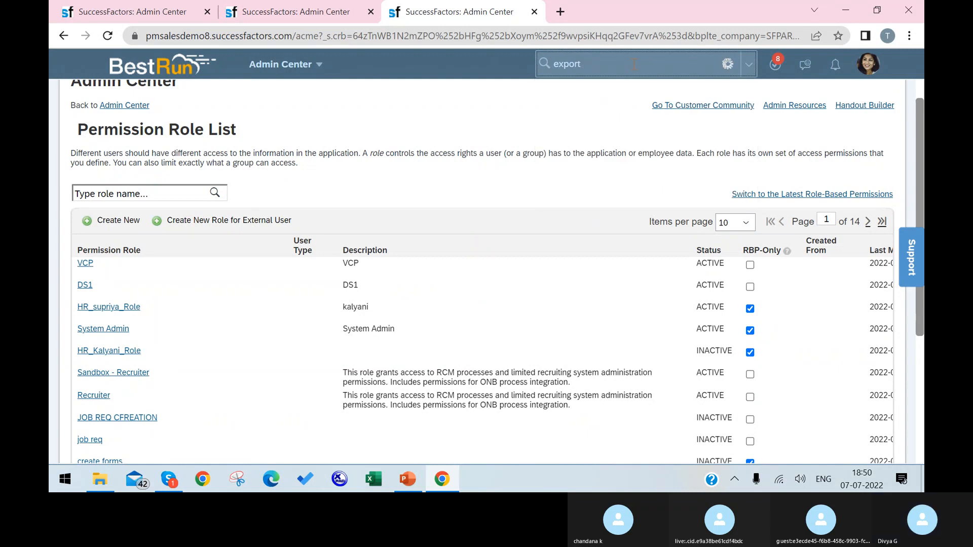
{"action": "type", "text": " empl"}
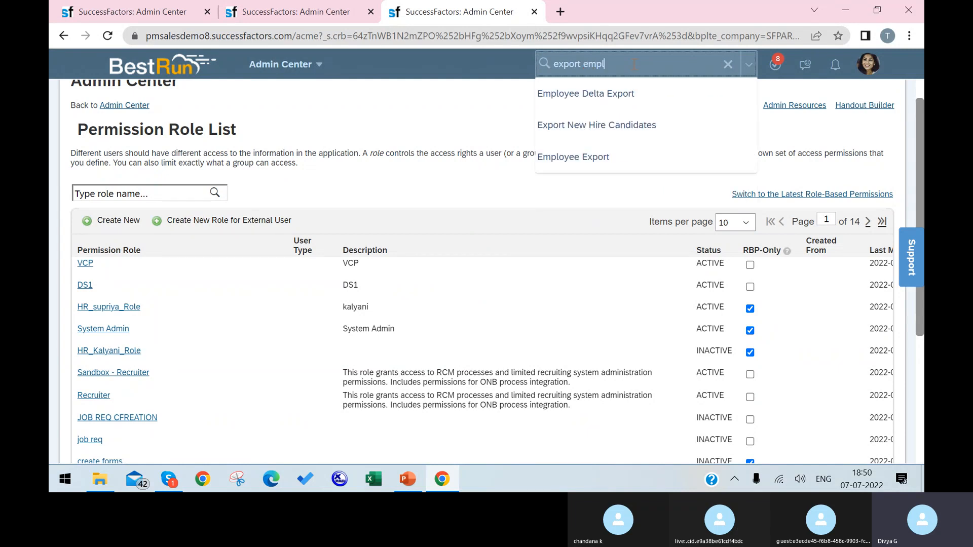
{"action": "left_click", "coordinate": [612, 159]}
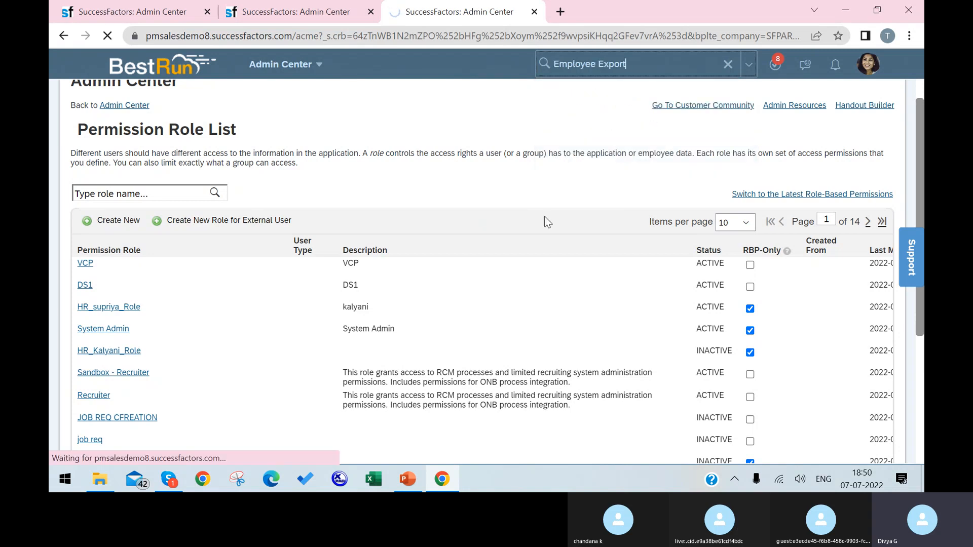
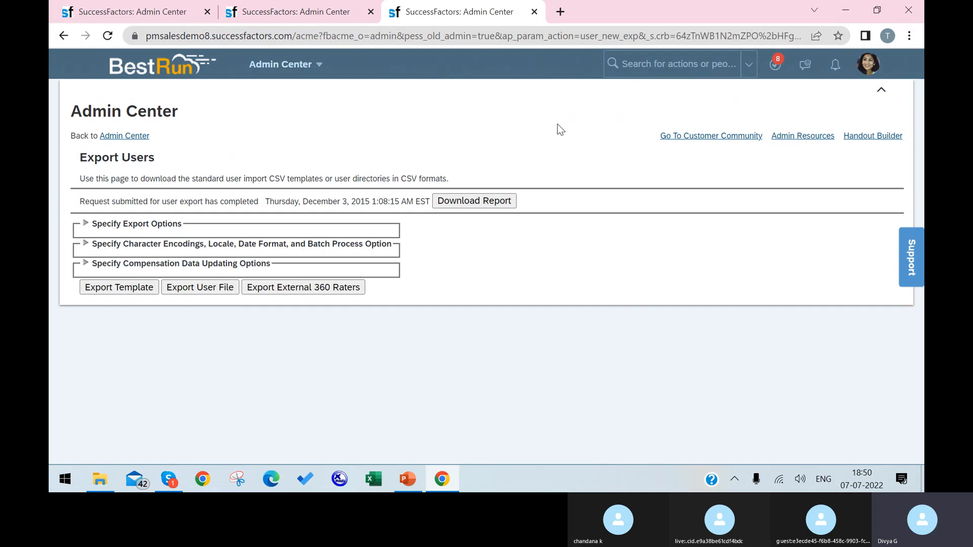
Step: Export the user directory file and open the downloaded zip's options in Chrome
{"action": "left_click", "coordinate": [226, 291]}
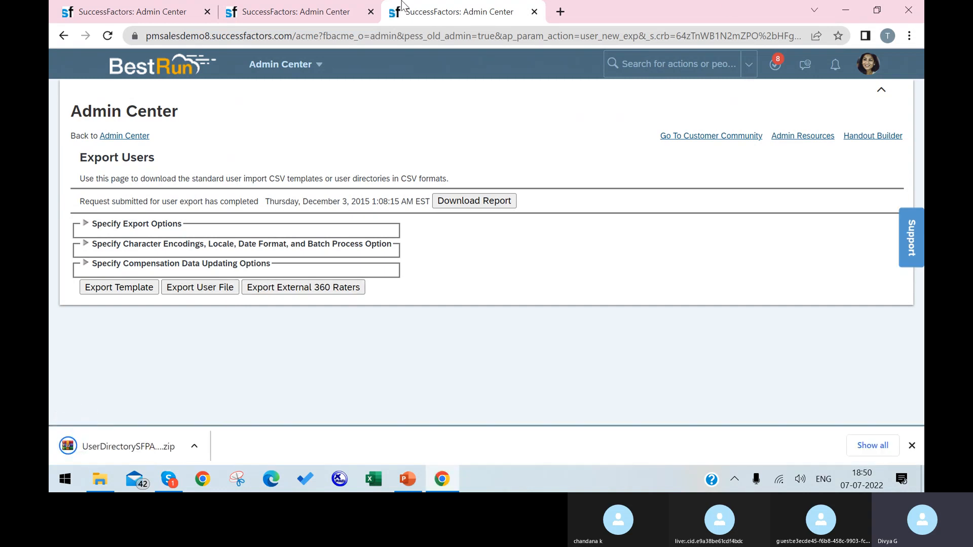
{"action": "left_click", "coordinate": [195, 446]}
Step: Show the UserDirectorySFPART063860 zip in Downloads and extract it there
{"action": "left_click", "coordinate": [243, 399]}
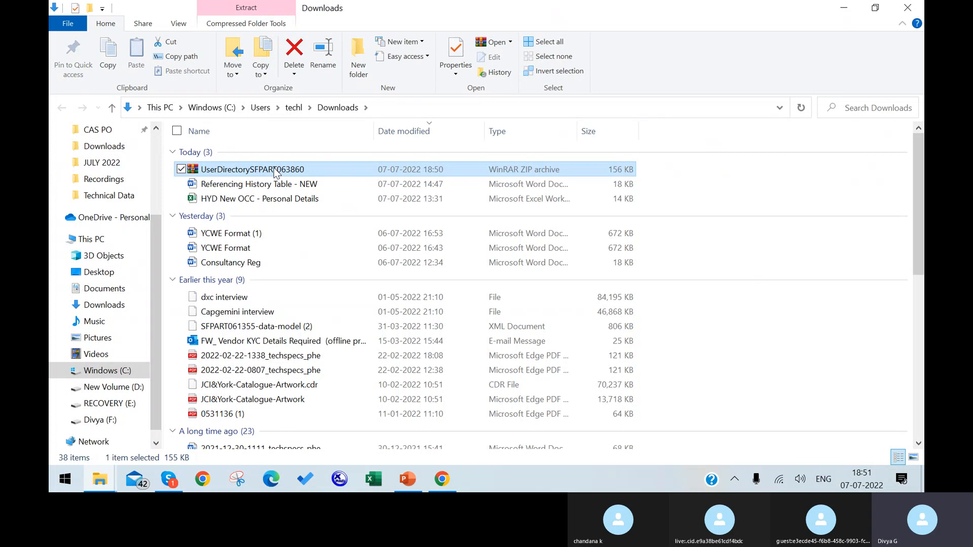
{"action": "double_click", "coordinate": [273, 170]}
{"action": "right_click", "coordinate": [273, 170]}
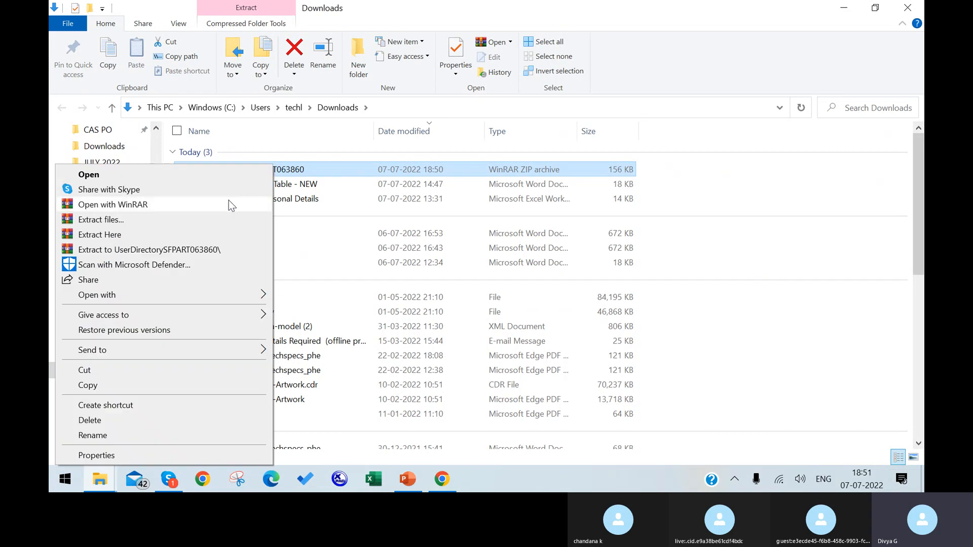
{"action": "left_click", "coordinate": [173, 235]}
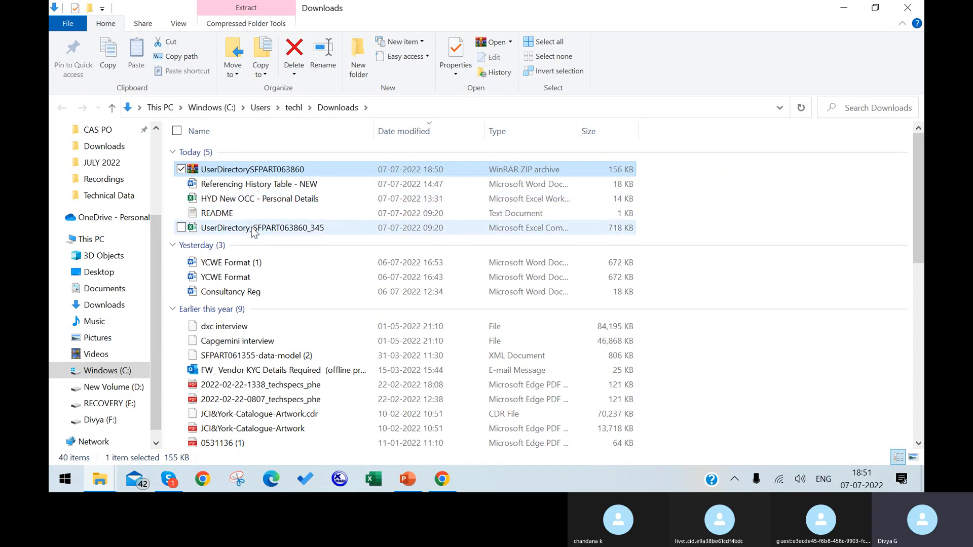
Step: Open the extracted UserDirectory_SFPART063860_345 spreadsheet in Excel
{"action": "double_click", "coordinate": [254, 228]}
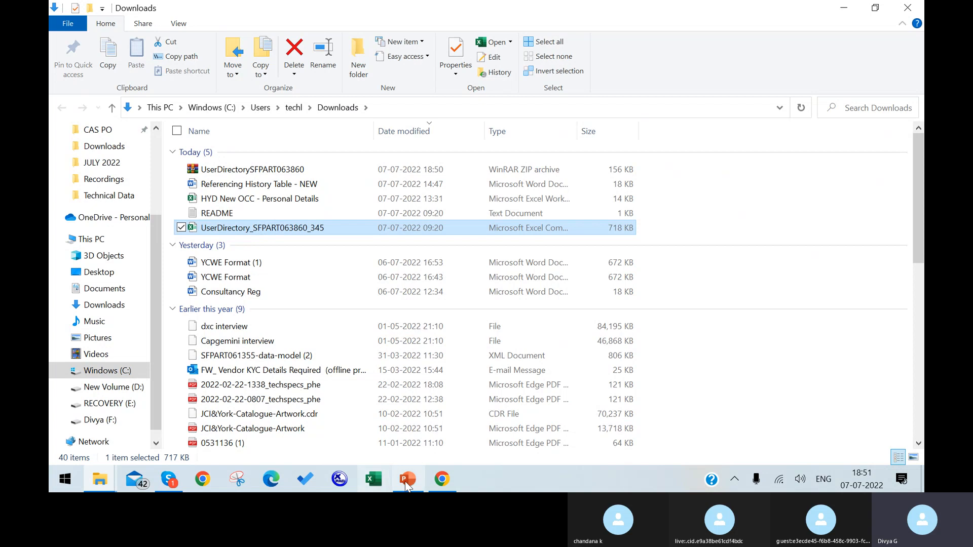
{"action": "left_click", "coordinate": [442, 479]}
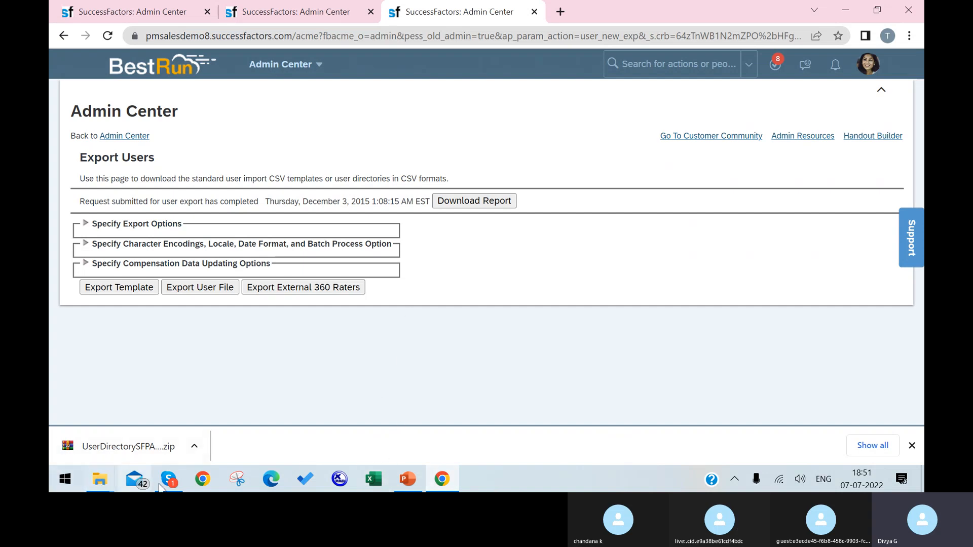
{"action": "left_click", "coordinate": [382, 482]}
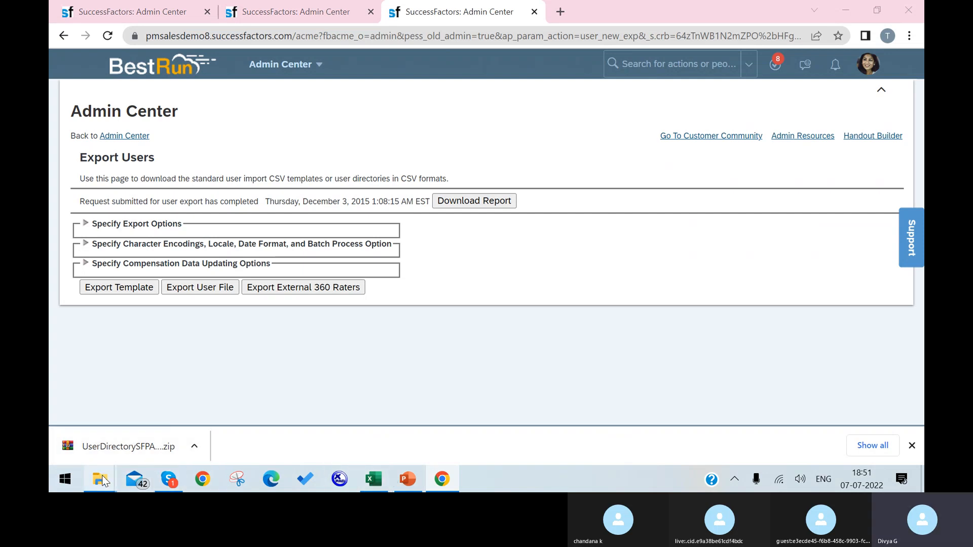
{"action": "mouse_move", "coordinate": [101, 480]}
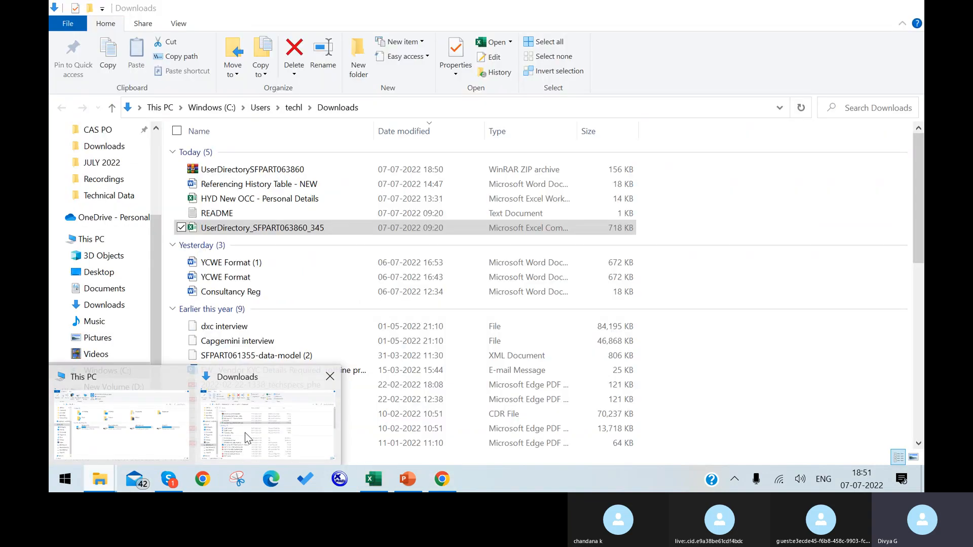
{"action": "left_click", "coordinate": [244, 433]}
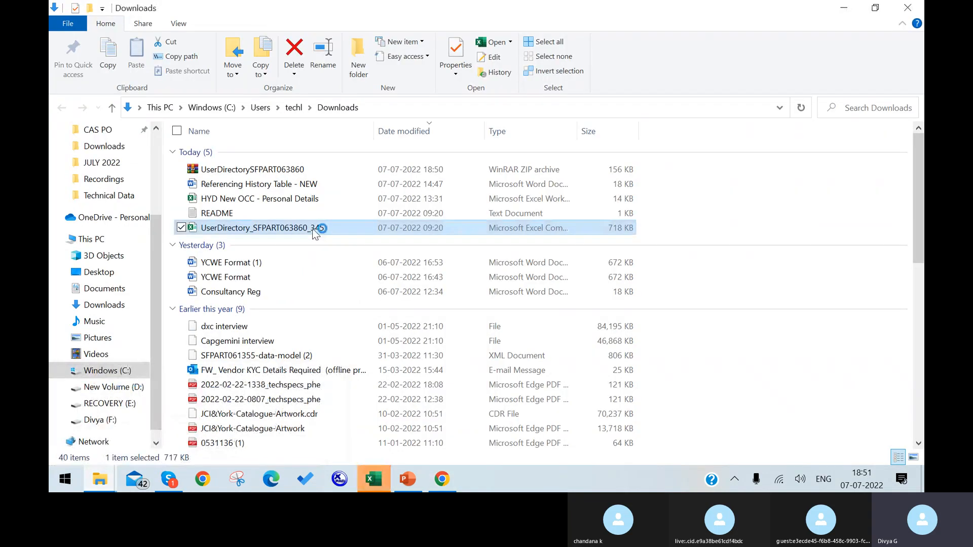
{"action": "left_click", "coordinate": [442, 479]}
{"action": "mouse_move", "coordinate": [373, 476]}
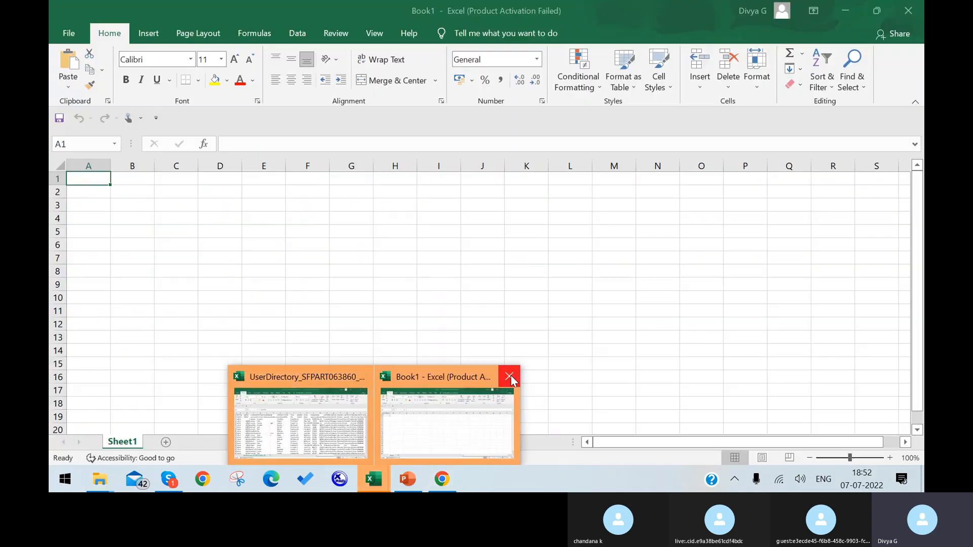
Step: Bring up the UserDirectory workbook and select the STATUS values from row 3 to row 1488
{"action": "left_click", "coordinate": [349, 420]}
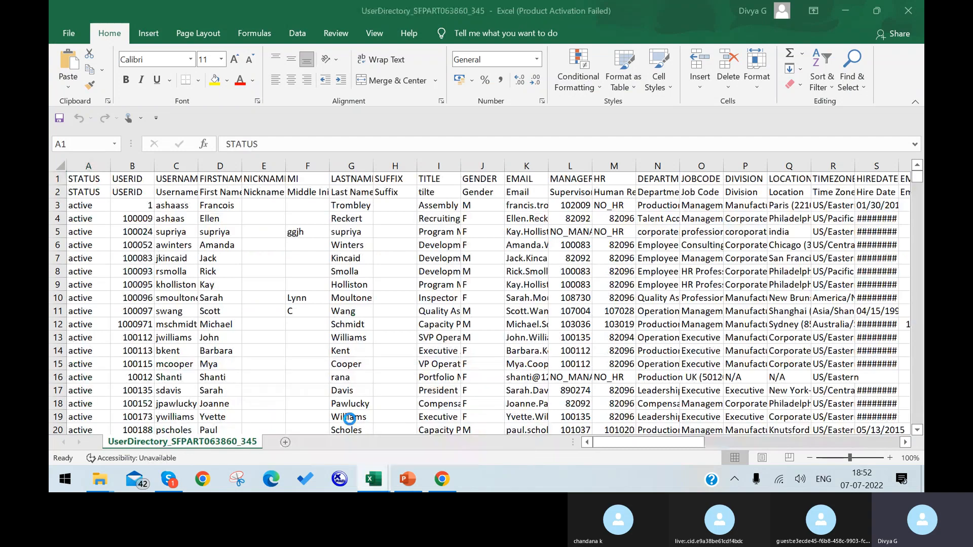
{"action": "scroll", "coordinate": [244, 344], "scroll_direction": "down", "scroll_amount": 1}
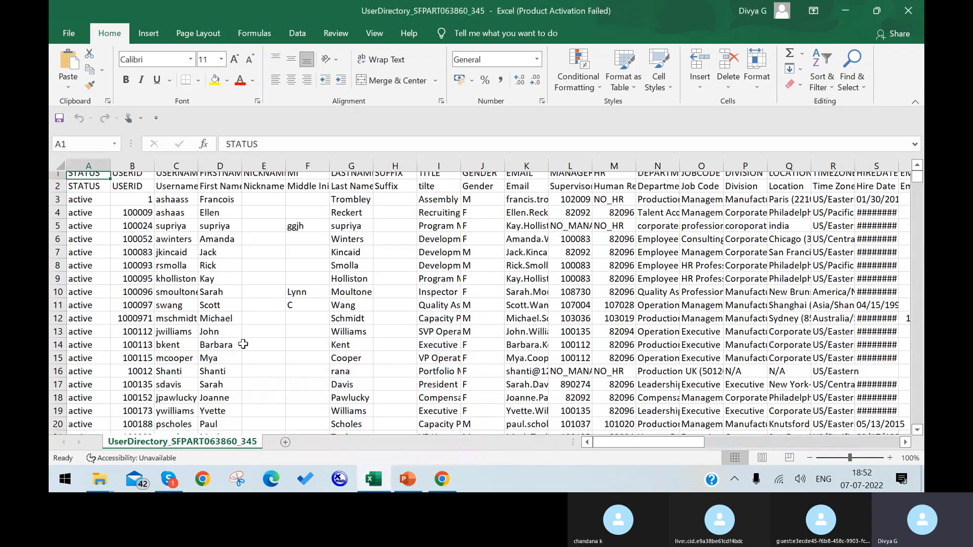
{"action": "scroll", "coordinate": [243, 344], "scroll_direction": "down", "scroll_amount": 12}
{"action": "scroll", "coordinate": [112, 207], "scroll_direction": "up", "scroll_amount": 13}
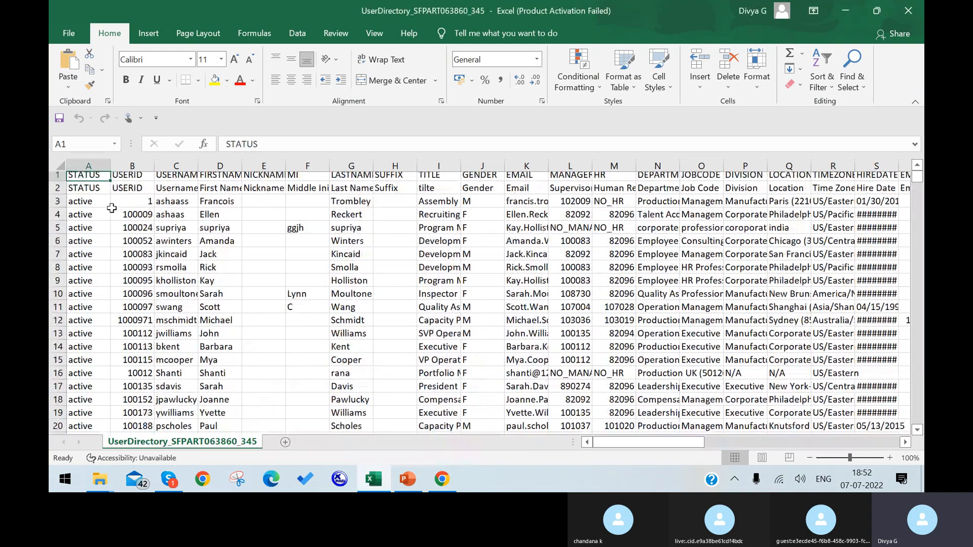
{"action": "left_click_drag", "start_coordinate": [104, 207], "coordinate": [78, 491]}
{"action": "left_click_drag", "start_coordinate": [79, 490], "coordinate": [106, 387]}
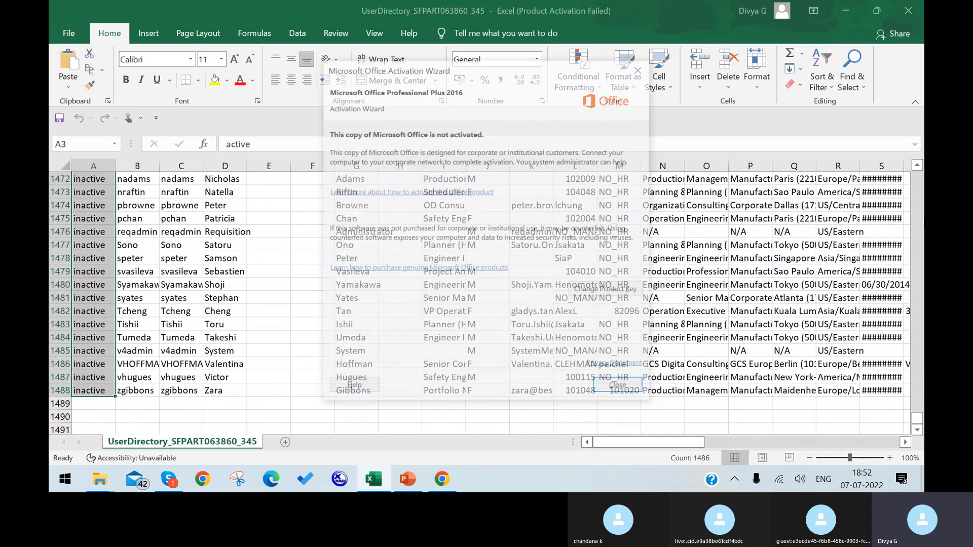
Step: Dismiss the Office activation notice, then select the STATUS column and header row 2
{"action": "left_click", "coordinate": [629, 391]}
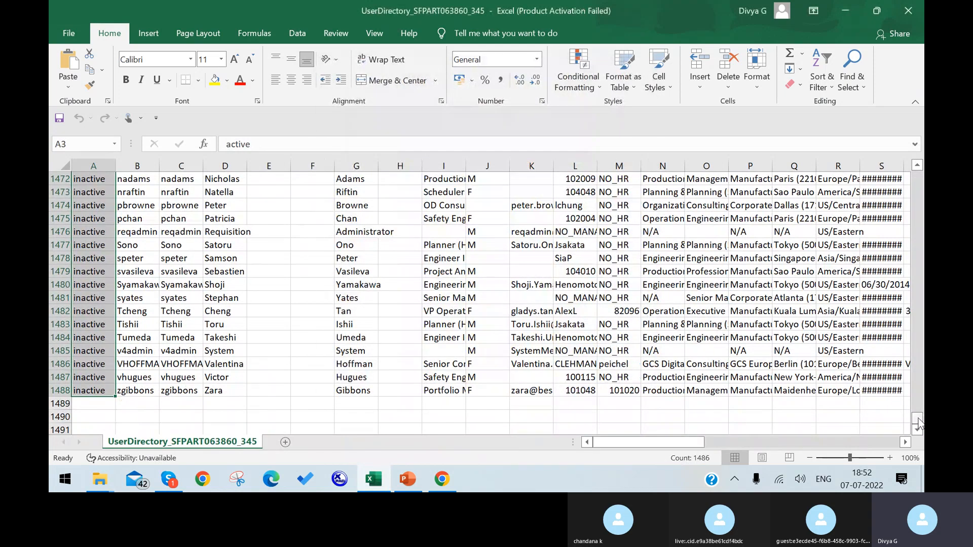
{"action": "left_click_drag", "start_coordinate": [919, 426], "coordinate": [912, 175]}
{"action": "left_click", "coordinate": [267, 284]}
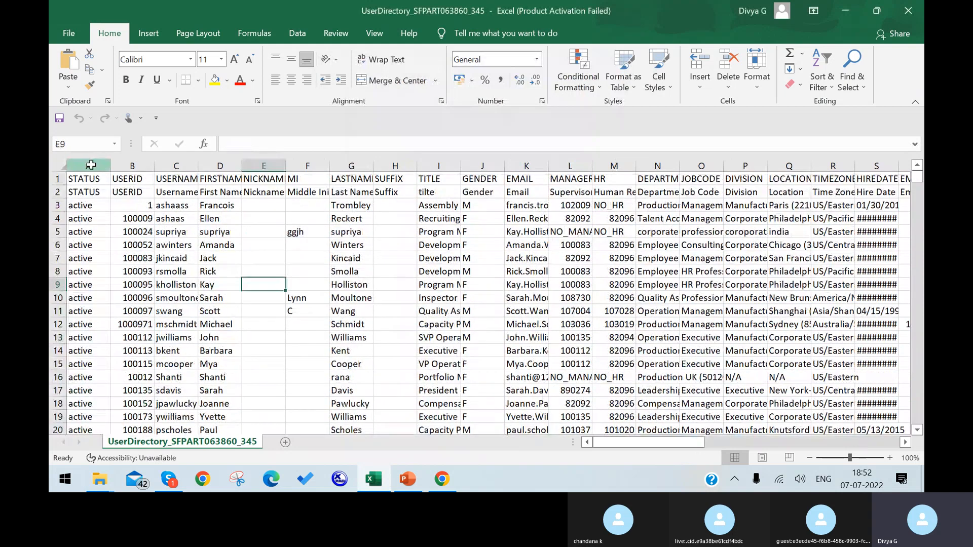
{"action": "left_click", "coordinate": [91, 164]}
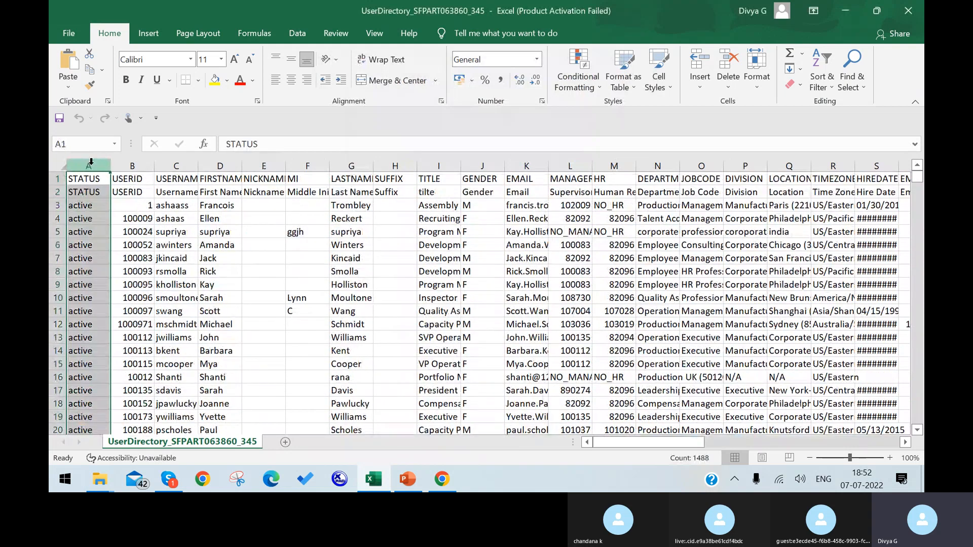
{"action": "left_click", "coordinate": [58, 192]}
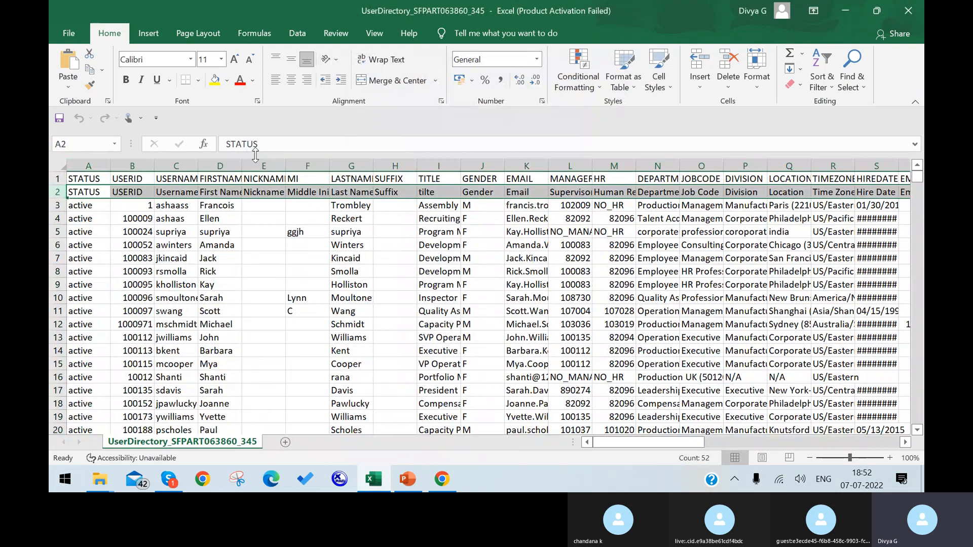
Step: Add filters to the row 2 headers and show only the 1371 active STATUS records
{"action": "left_click", "coordinate": [821, 74]}
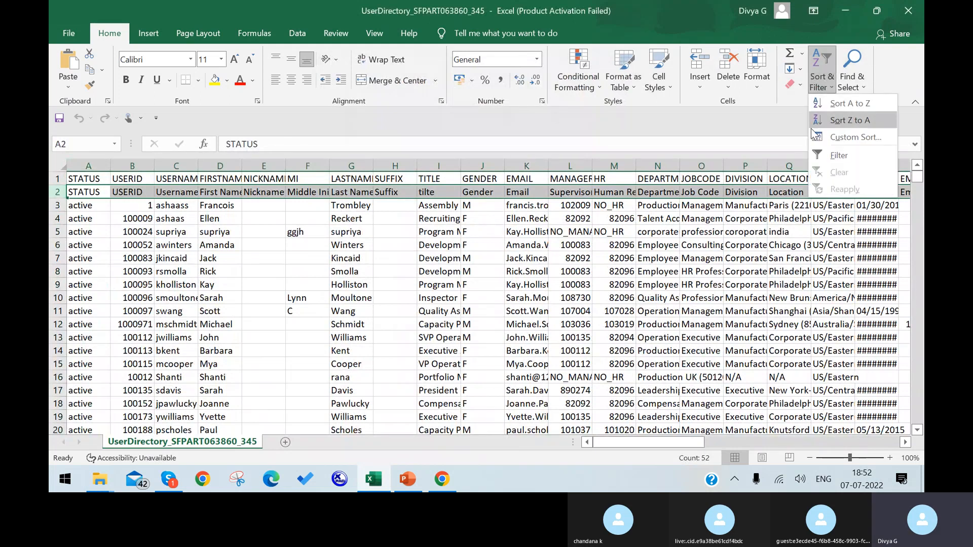
{"action": "left_click", "coordinate": [838, 155]}
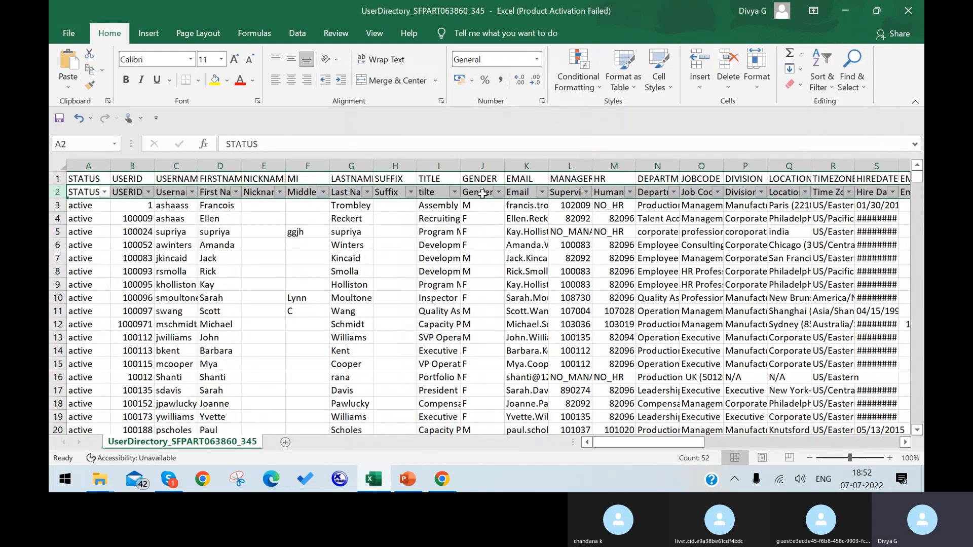
{"action": "left_click", "coordinate": [105, 192]}
{"action": "left_click", "coordinate": [160, 344]}
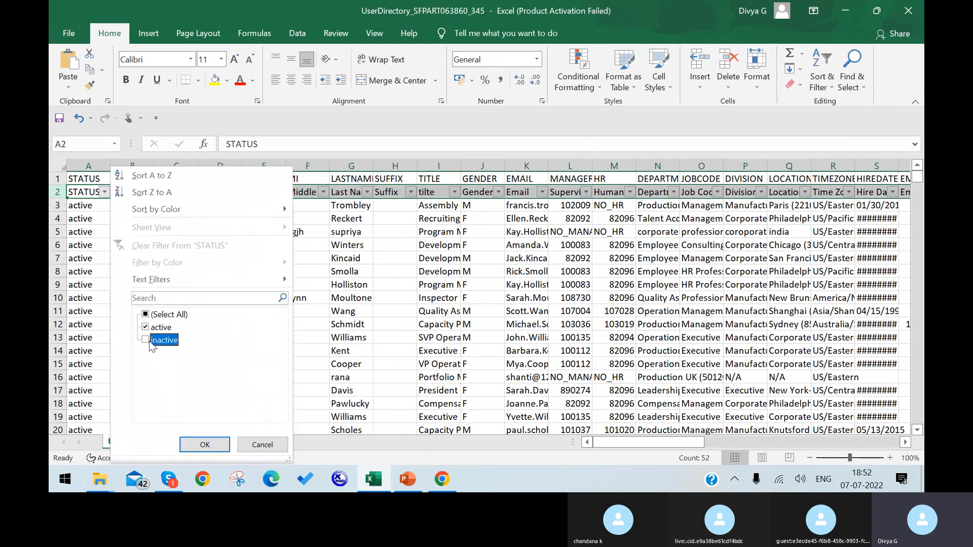
{"action": "left_click", "coordinate": [204, 444]}
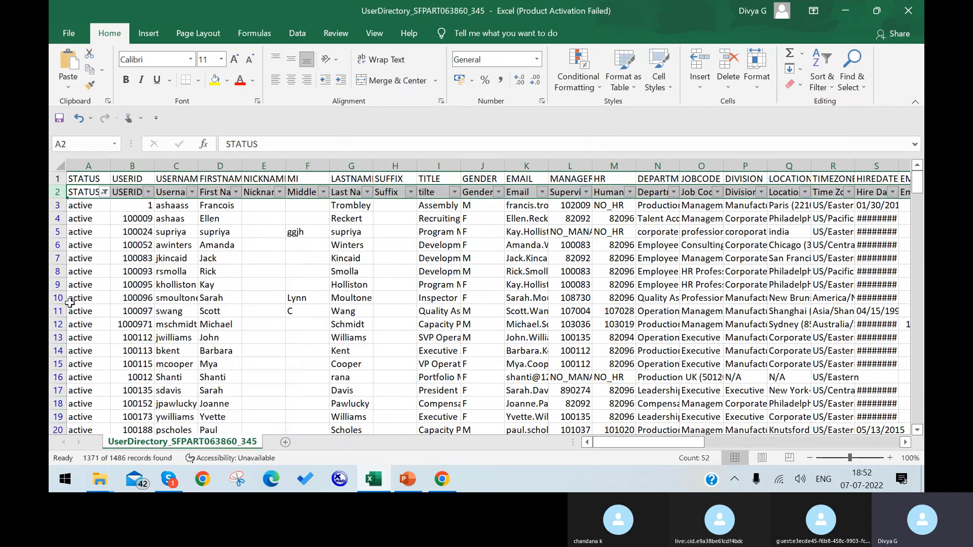
Step: Show only the 115 inactive records, then show all 1486 records again
{"action": "left_click", "coordinate": [104, 191]}
{"action": "left_click", "coordinate": [146, 327]}
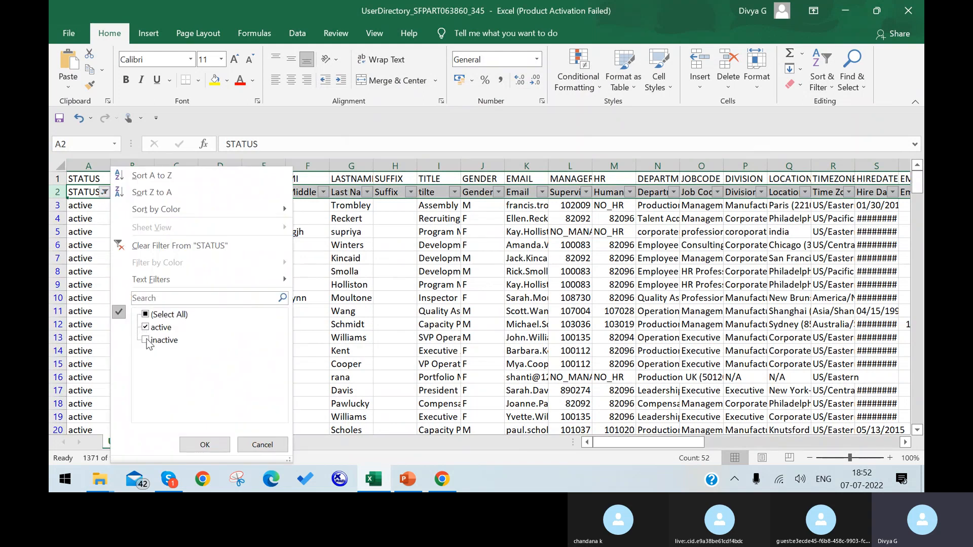
{"action": "left_click", "coordinate": [145, 339]}
{"action": "left_click", "coordinate": [203, 445]}
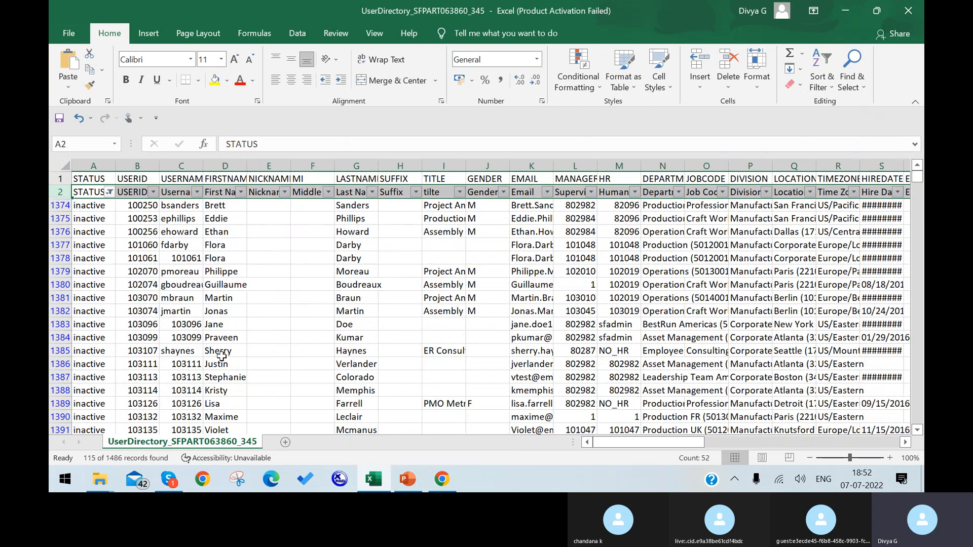
{"action": "left_click", "coordinate": [110, 192]}
{"action": "left_click", "coordinate": [151, 327]}
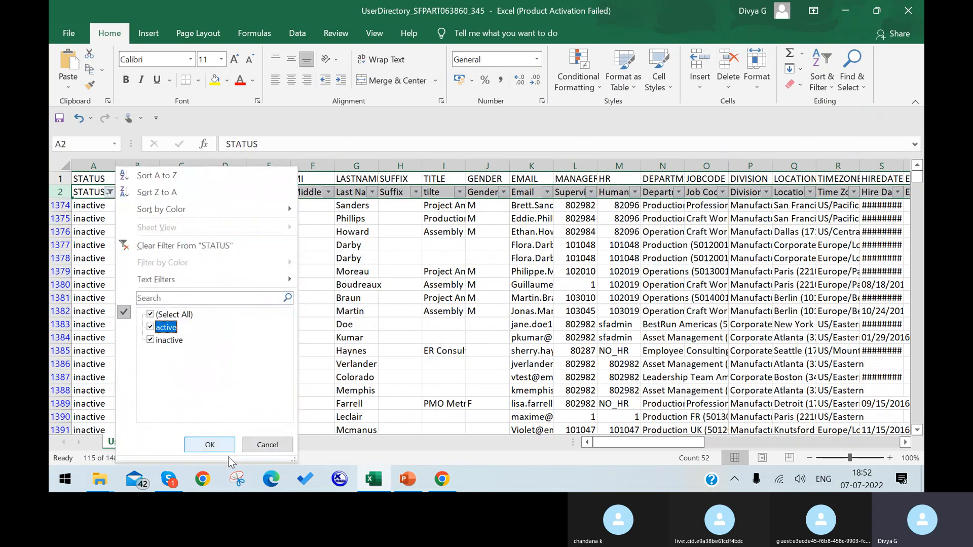
{"action": "left_click", "coordinate": [220, 445]}
{"action": "left_click", "coordinate": [176, 231]}
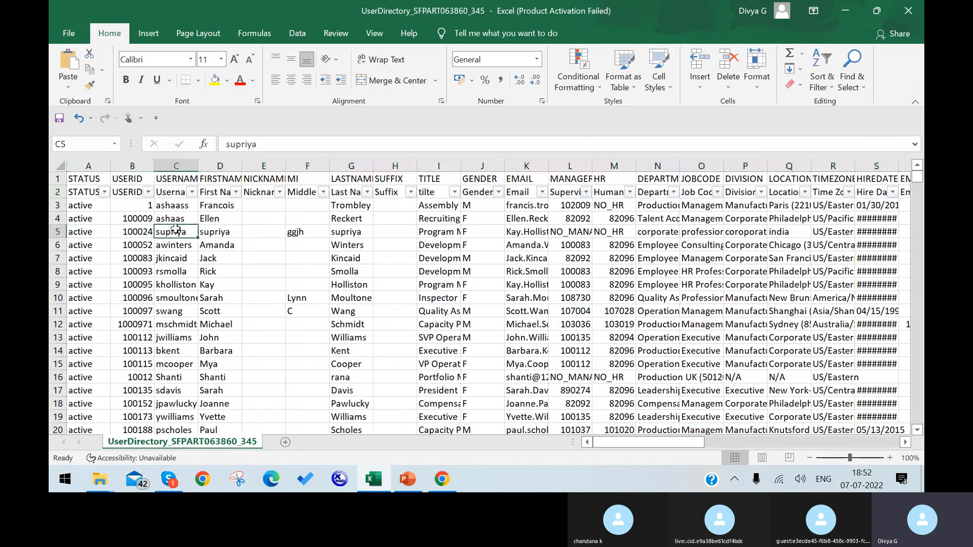
Step: Widen the TITLE column to about 23 so titles like Assembly Manager show in full
{"action": "left_click", "coordinate": [133, 161]}
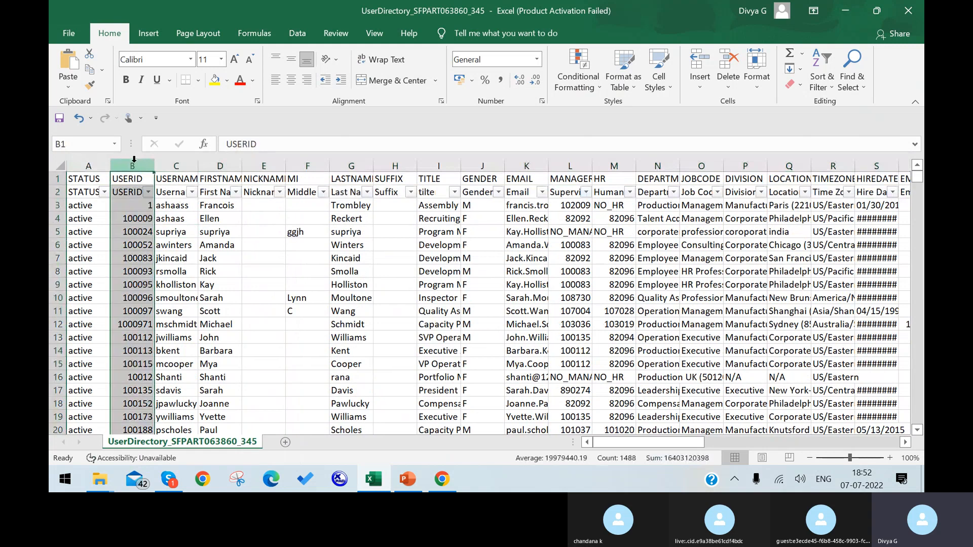
{"action": "left_click", "coordinate": [172, 161]}
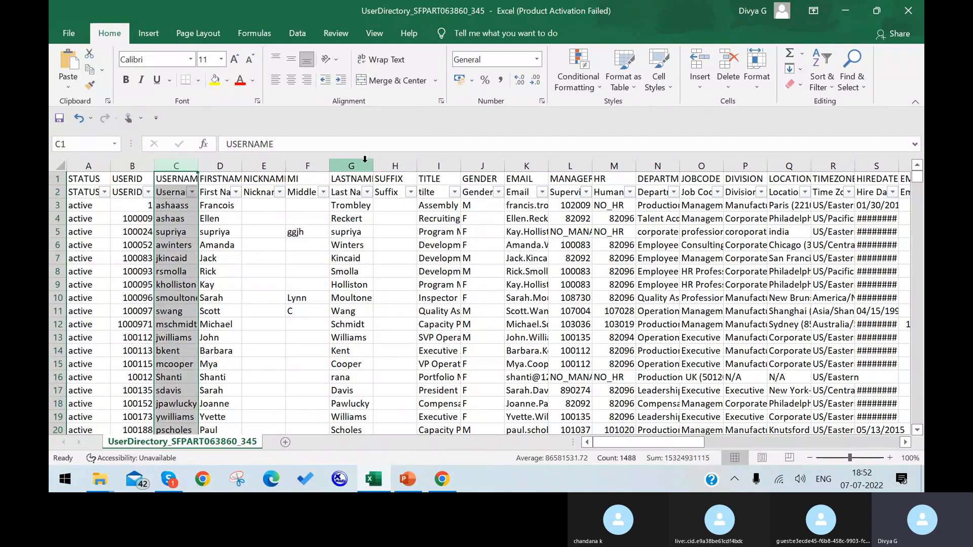
{"action": "left_click", "coordinate": [365, 161]}
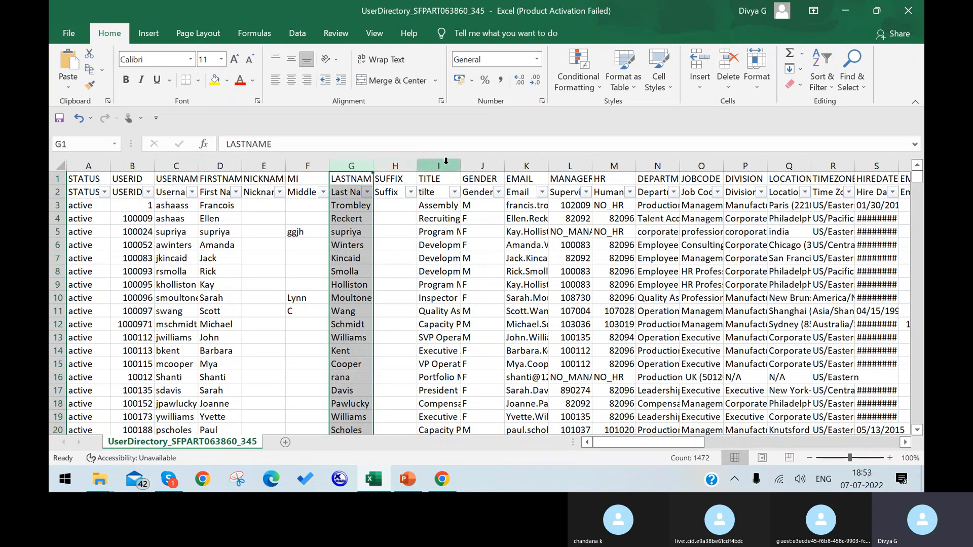
{"action": "left_click_drag", "start_coordinate": [461, 165], "coordinate": [538, 161]}
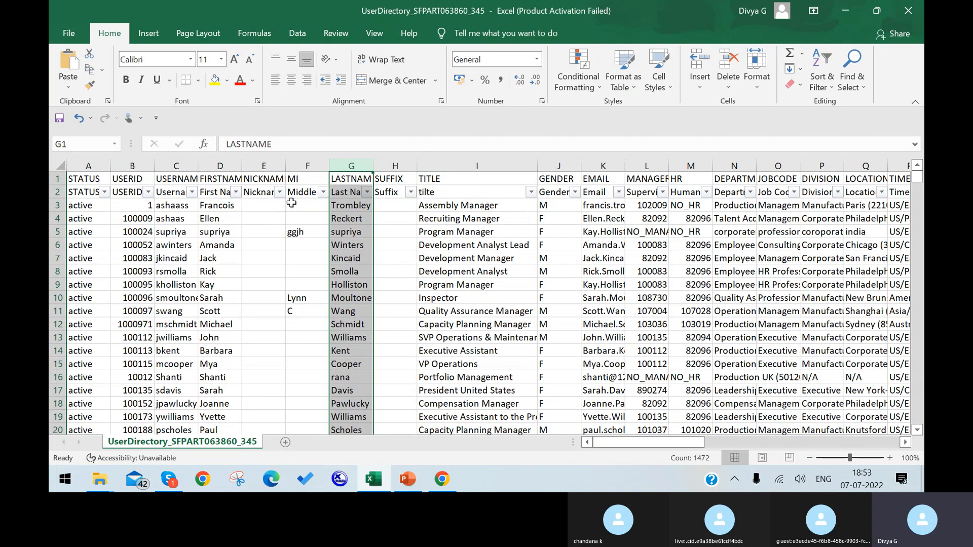
{"action": "left_click", "coordinate": [442, 206]}
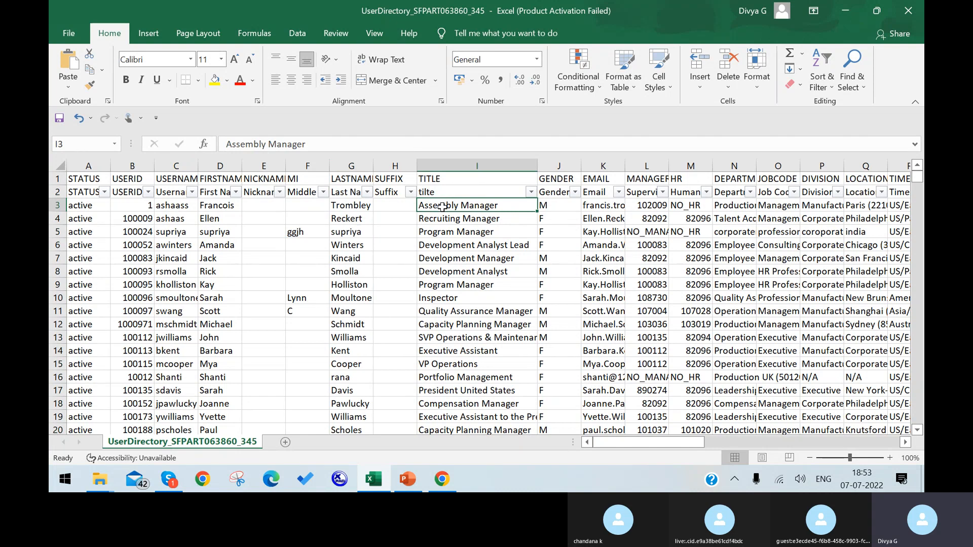
{"action": "left_click", "coordinate": [178, 210]}
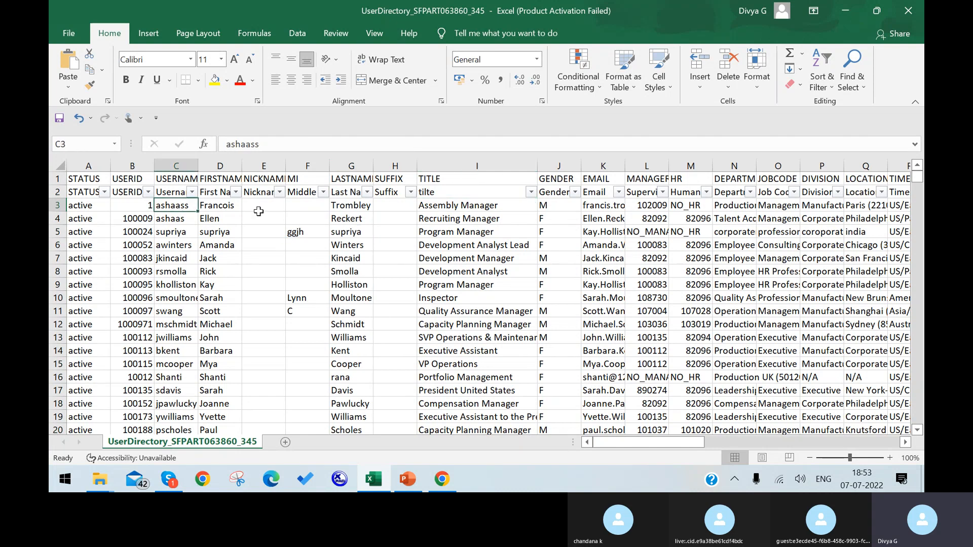
{"action": "left_click", "coordinate": [424, 208]}
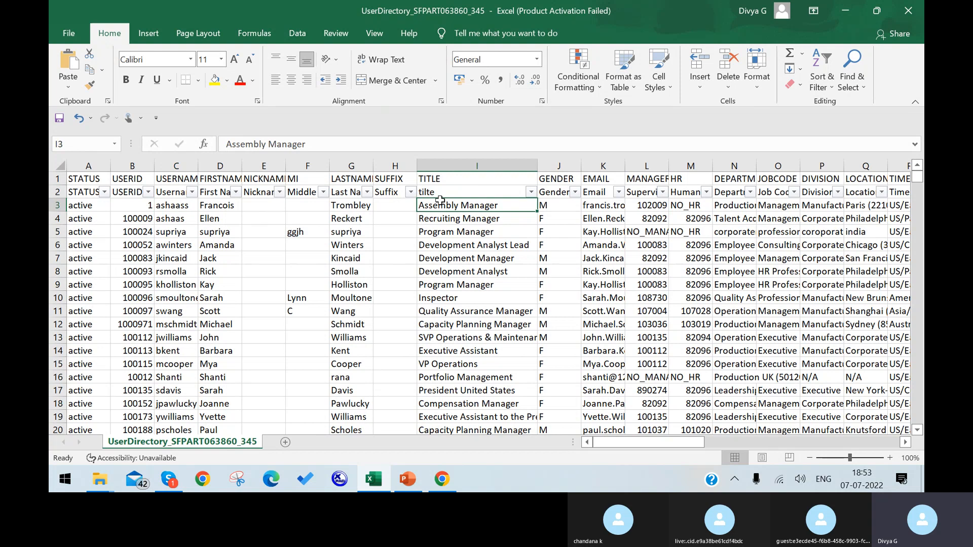
Step: Review the GENDER and EMAIL columns and select the second user record row
{"action": "left_click", "coordinate": [560, 166]}
{"action": "left_click", "coordinate": [609, 167]}
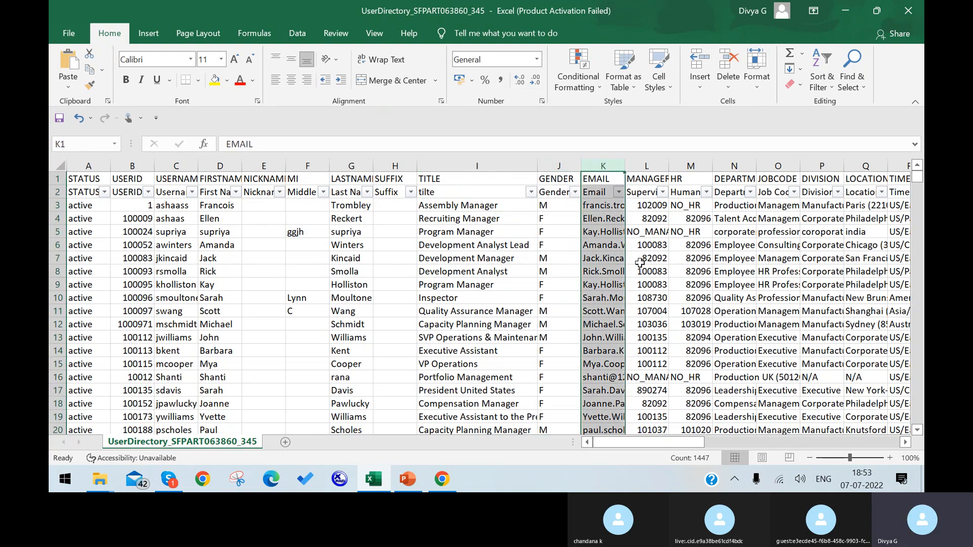
{"action": "left_click_drag", "start_coordinate": [642, 443], "coordinate": [707, 431]}
{"action": "left_click", "coordinate": [53, 218]}
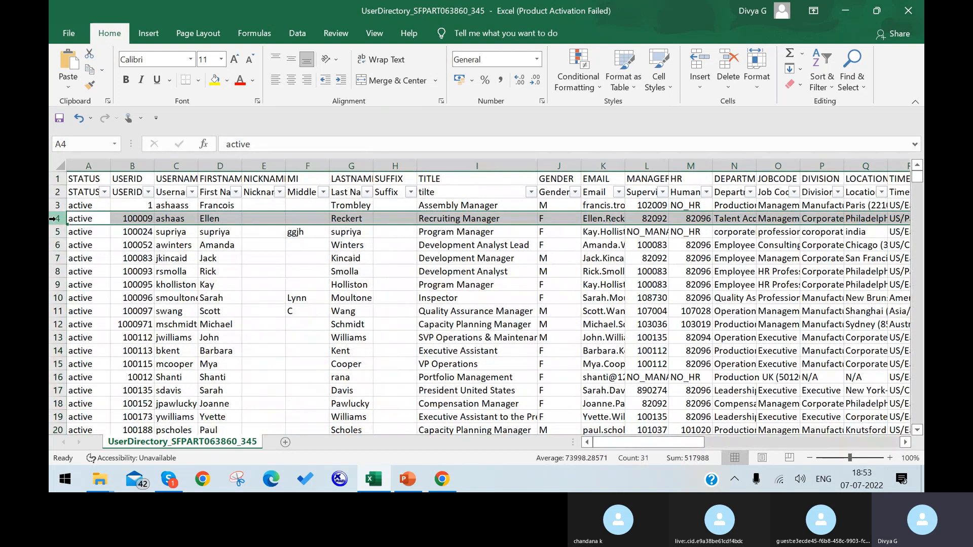
Step: Copy rows 1–4 into row 1 of a new Sheet1
{"action": "left_click_drag", "start_coordinate": [57, 179], "coordinate": [54, 213]}
{"action": "key", "text": "ctrl+c"}
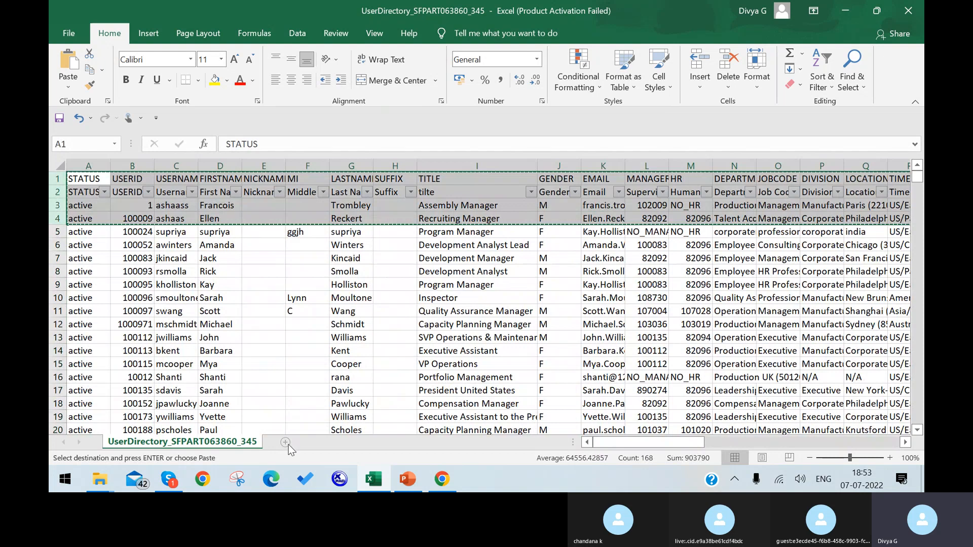
{"action": "left_click", "coordinate": [313, 443]}
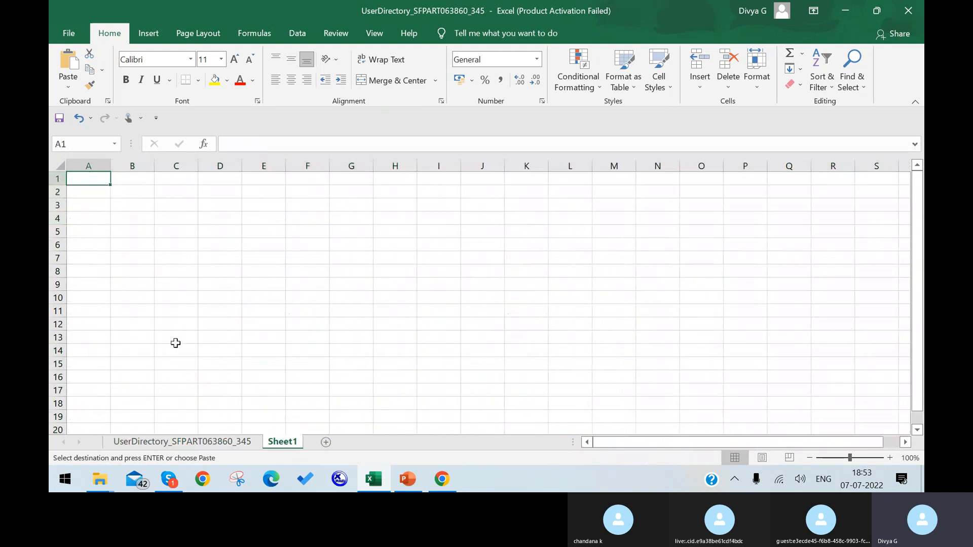
{"action": "left_click", "coordinate": [52, 180]}
{"action": "key", "text": "ctrl+v"}
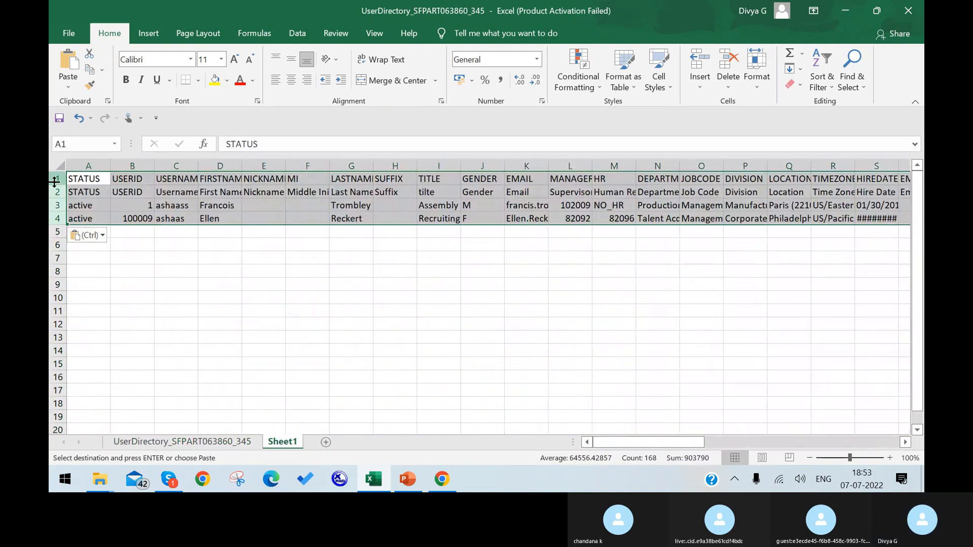
{"action": "left_click", "coordinate": [194, 272]}
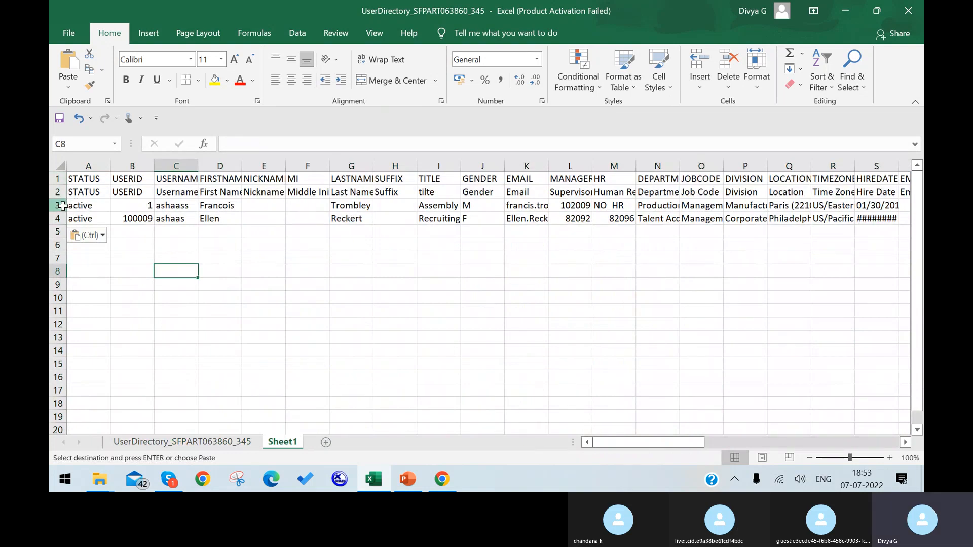
Step: Delete the first pasted user record and fill 'active' down from A3 into A4
{"action": "left_click", "coordinate": [59, 206]}
{"action": "right_click", "coordinate": [60, 205]}
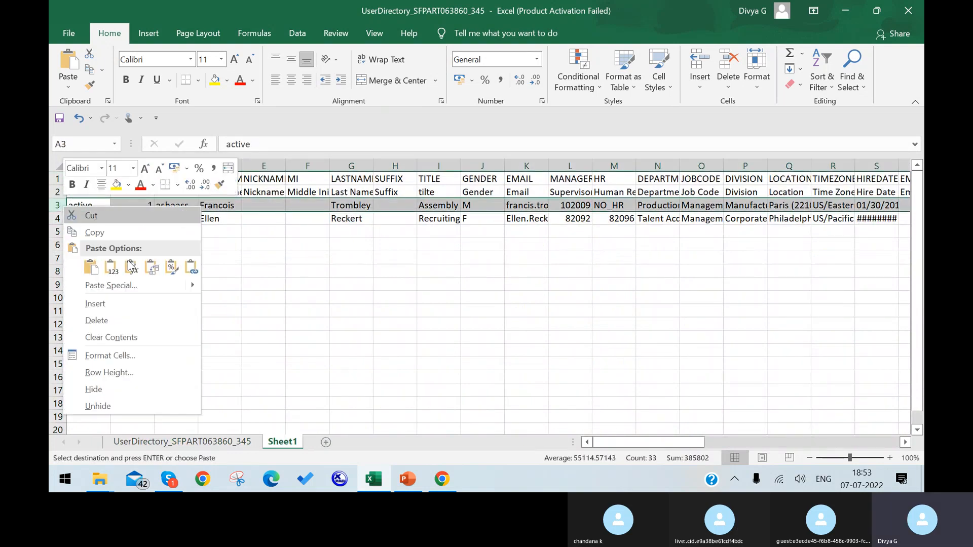
{"action": "left_click", "coordinate": [154, 321]}
{"action": "left_click", "coordinate": [251, 286]}
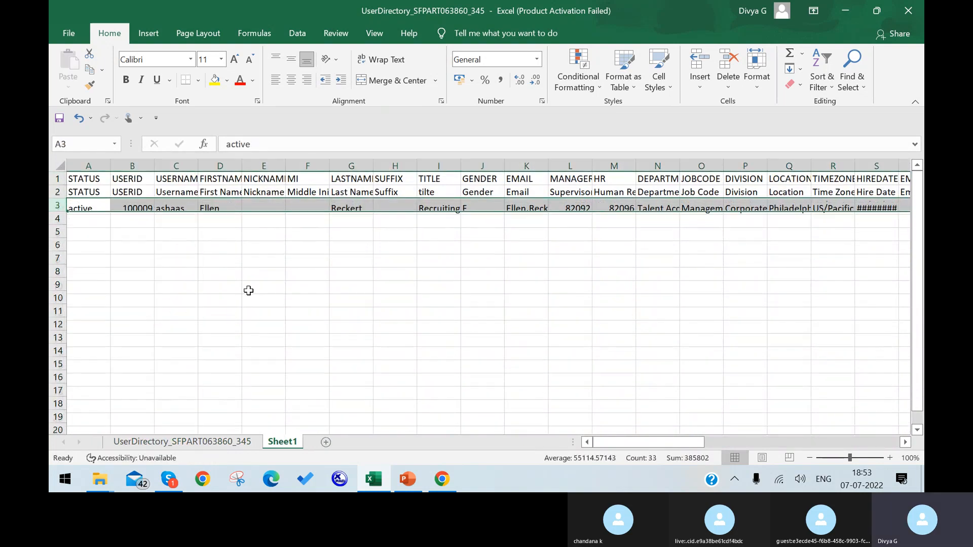
{"action": "left_click", "coordinate": [56, 205]}
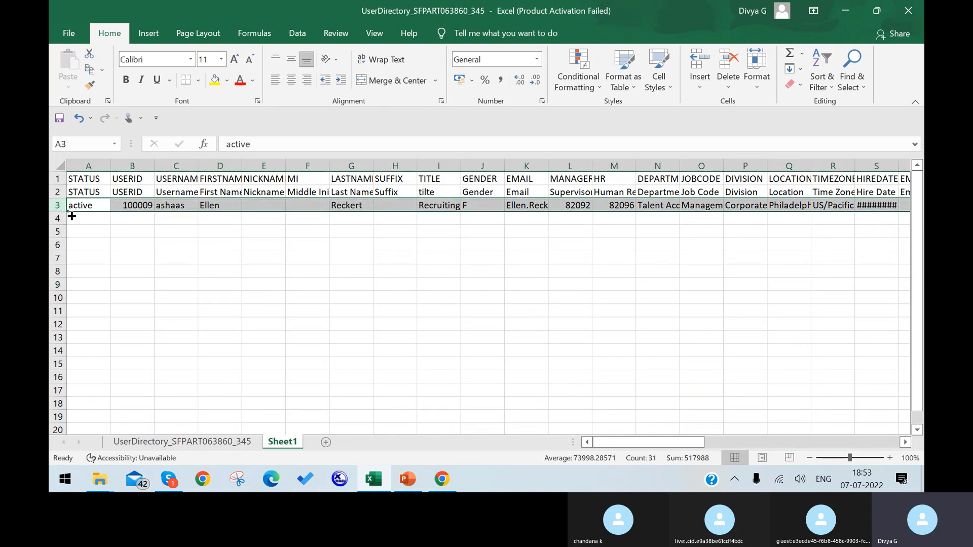
{"action": "left_click", "coordinate": [71, 209]}
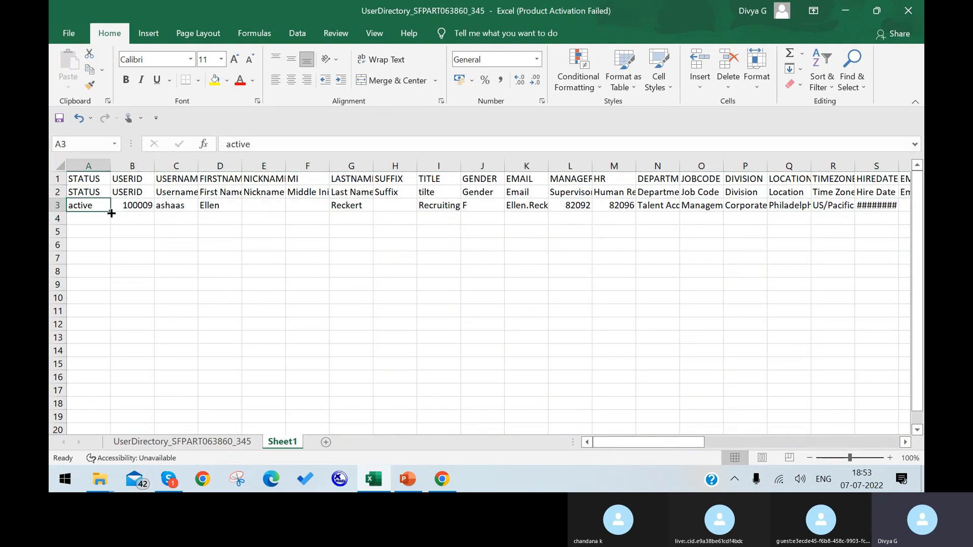
{"action": "left_click_drag", "start_coordinate": [110, 211], "coordinate": [110, 221]}
{"action": "left_click", "coordinate": [131, 219]}
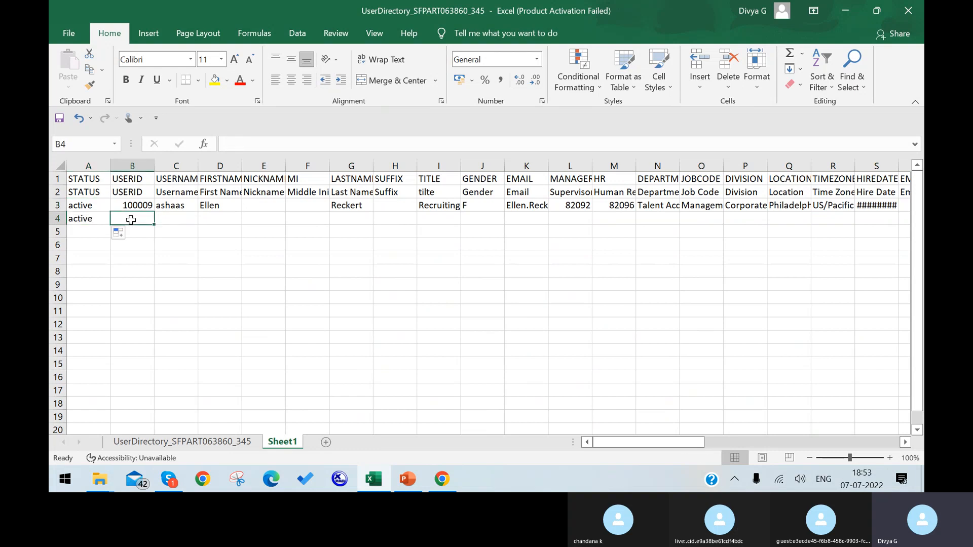
Step: Enter USERID 678123 in B4 and username System Admin in C4, widening column C
{"action": "type", "text": "6781"}
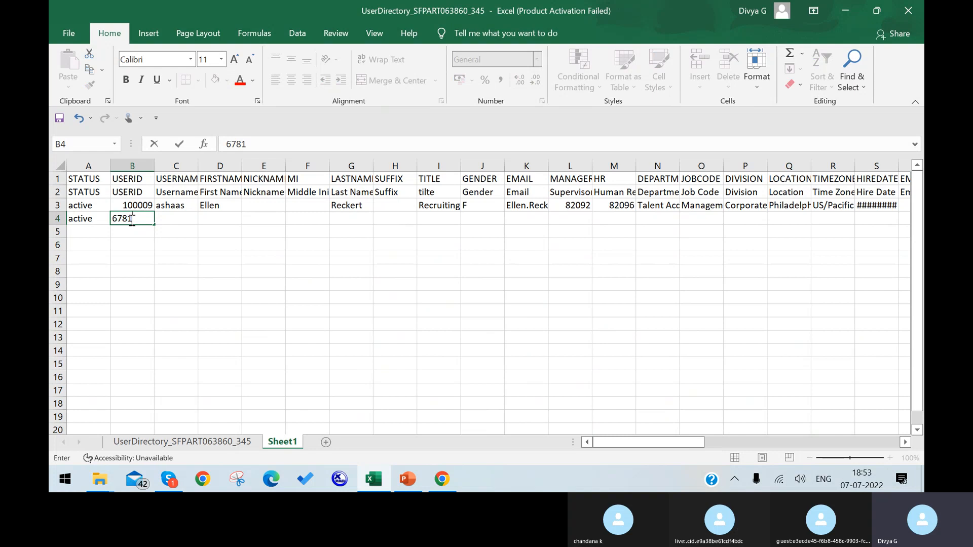
{"action": "type", "text": "23"}
{"action": "left_click", "coordinate": [155, 257]}
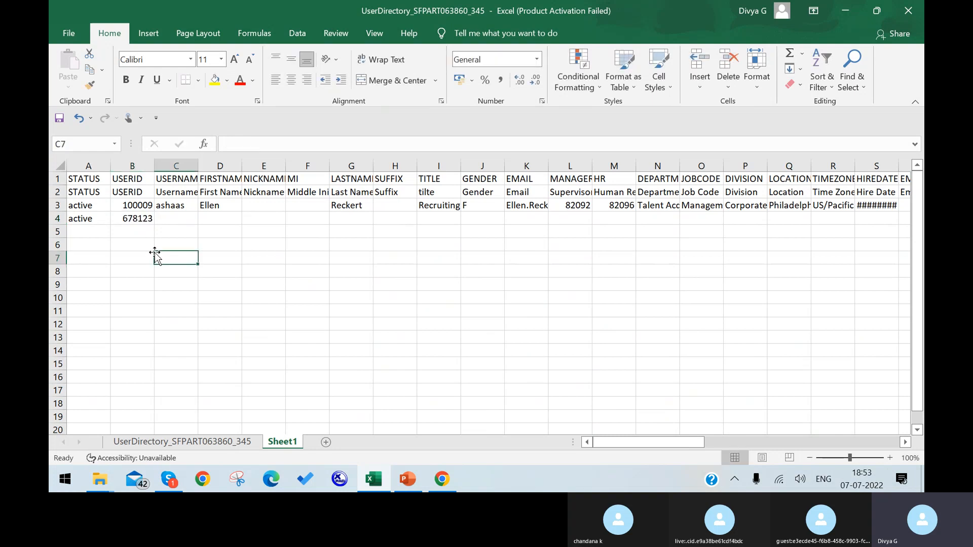
{"action": "left_click", "coordinate": [163, 219]}
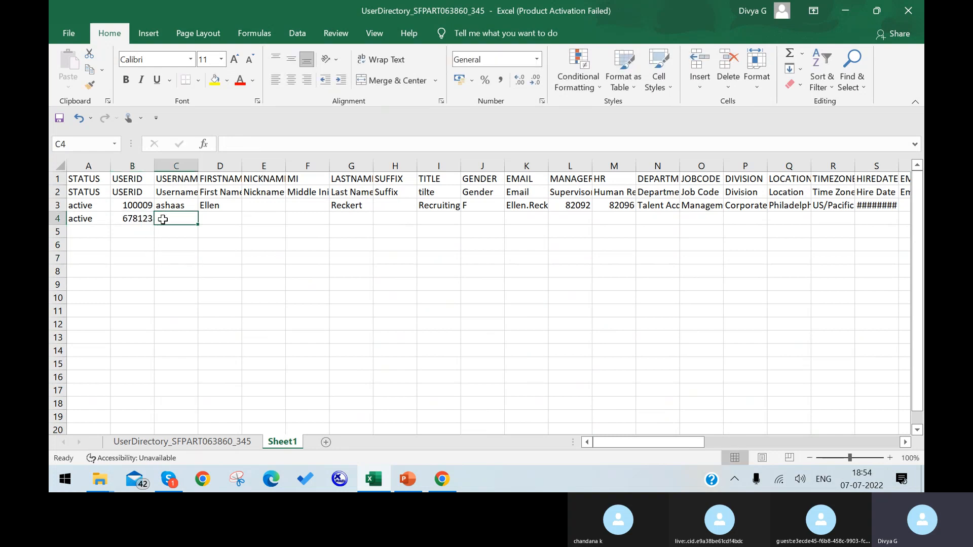
{"action": "type", "text": "VCP"}
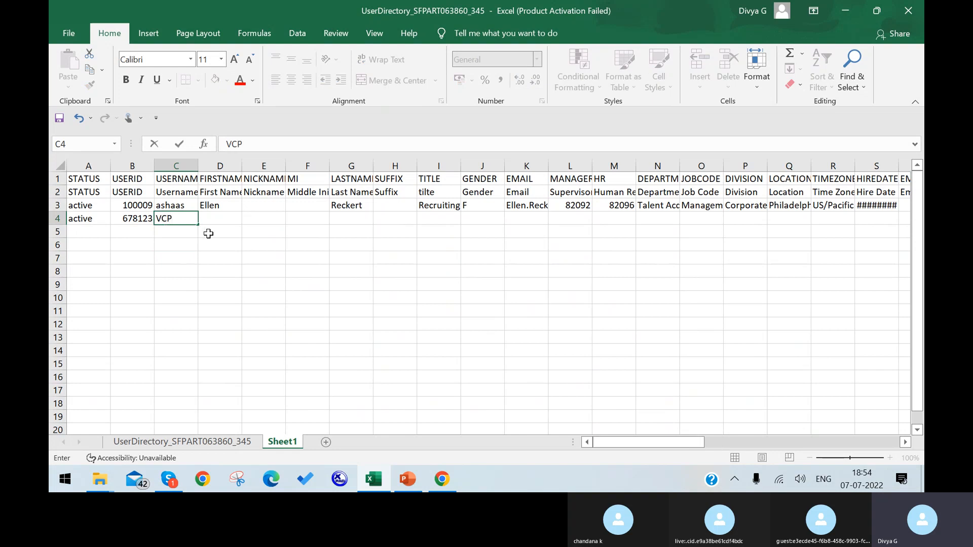
{"action": "left_click", "coordinate": [223, 216]}
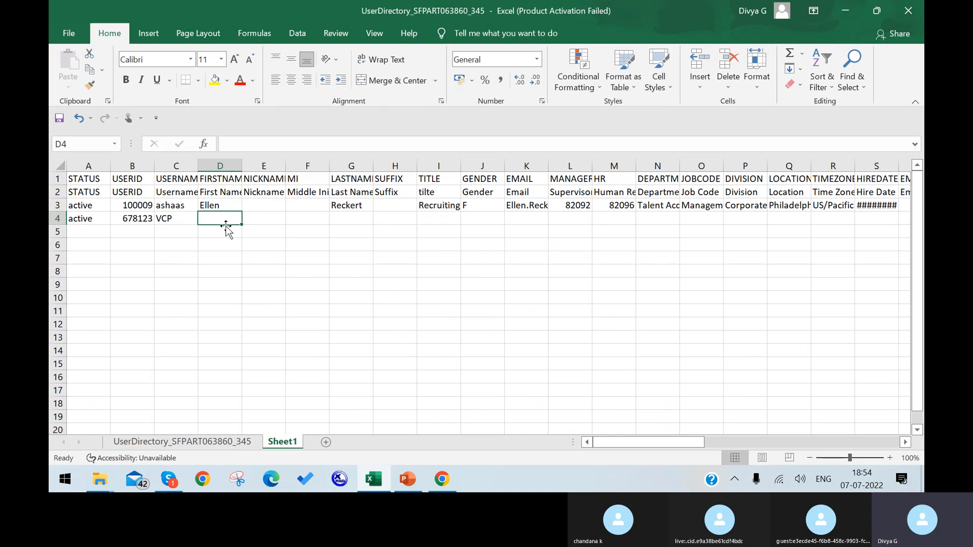
{"action": "left_click", "coordinate": [181, 223]}
{"action": "type", "text": "Sy"}
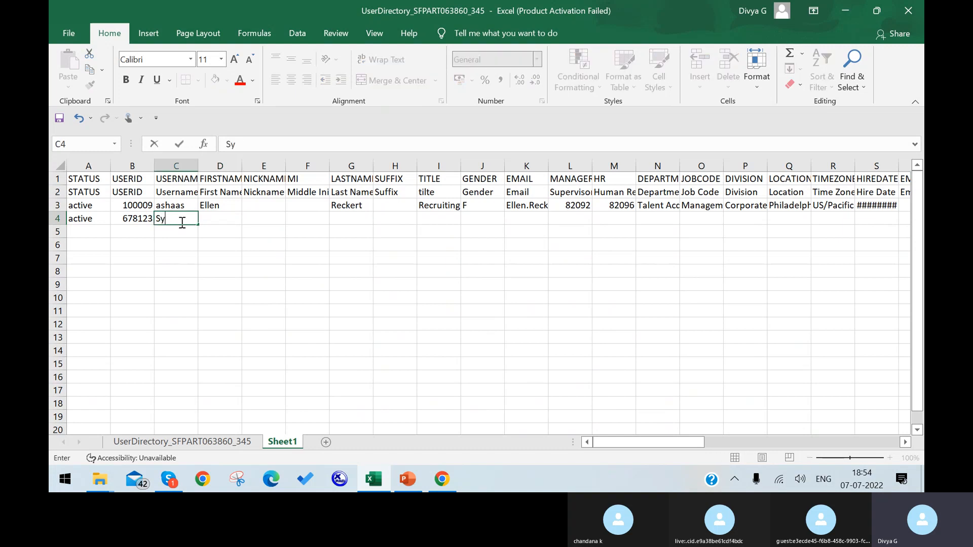
{"action": "type", "text": "stem Admin"}
{"action": "left_click", "coordinate": [246, 248]}
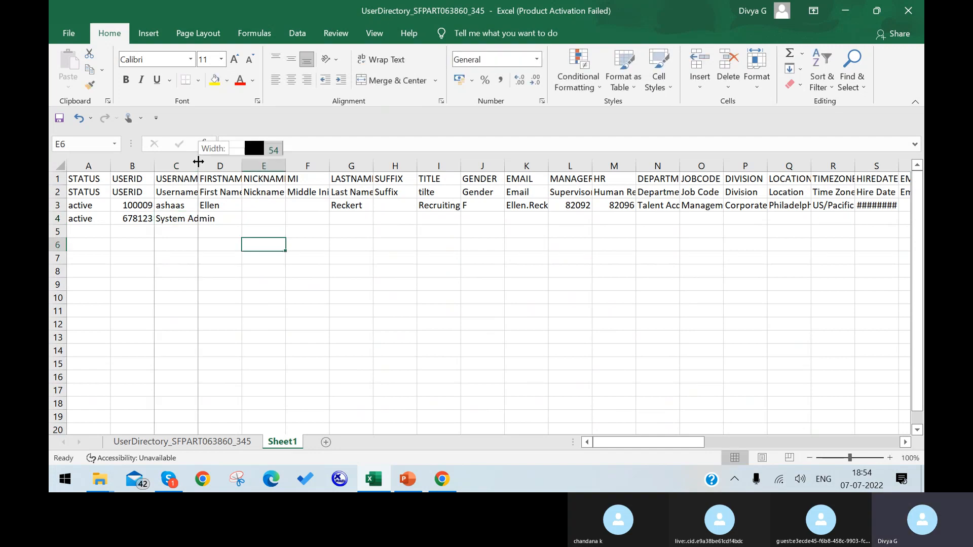
{"action": "left_click_drag", "start_coordinate": [197, 161], "coordinate": [222, 160]}
Step: Enter first name VCP and last name V for the new user in row 4
{"action": "left_click", "coordinate": [250, 218]}
{"action": "type", "text": "VCP"}
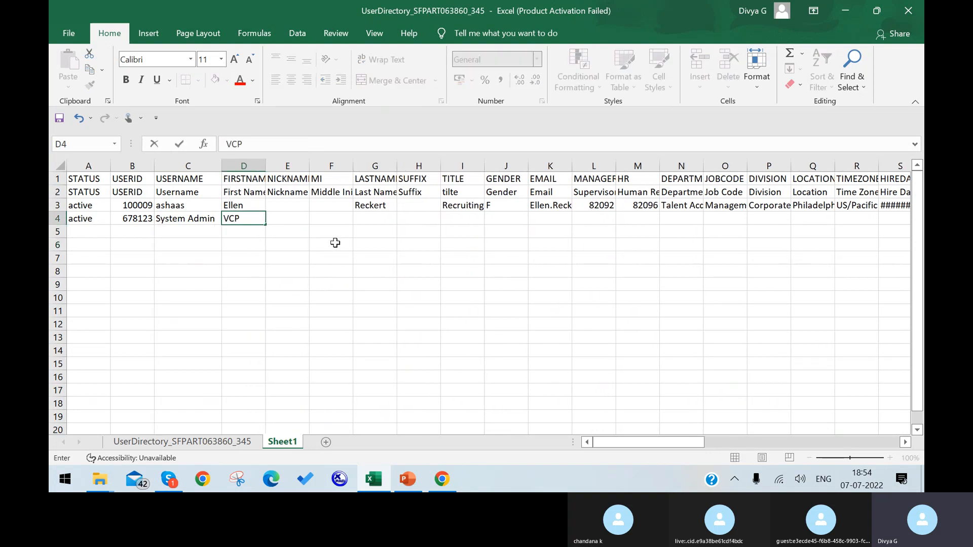
{"action": "left_click", "coordinate": [363, 226]}
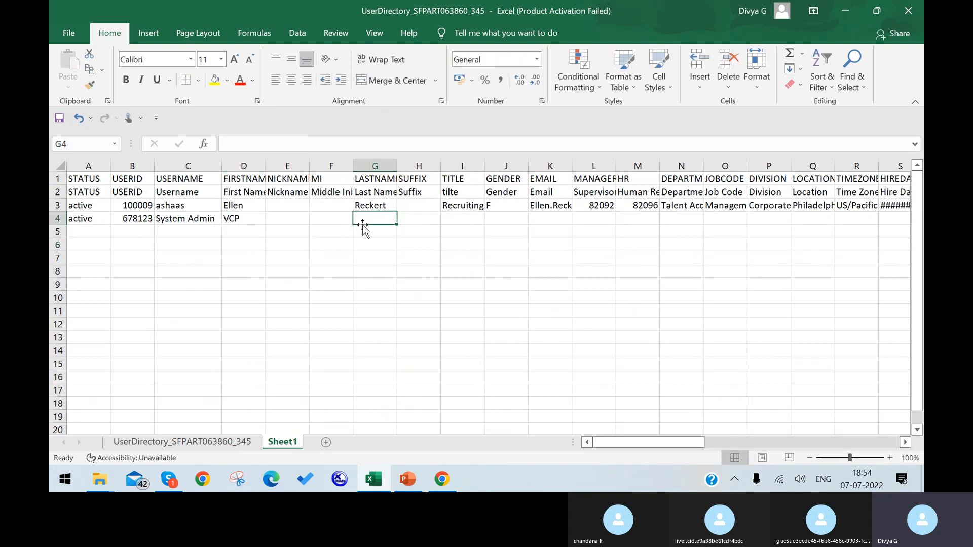
{"action": "type", "text": "V"}
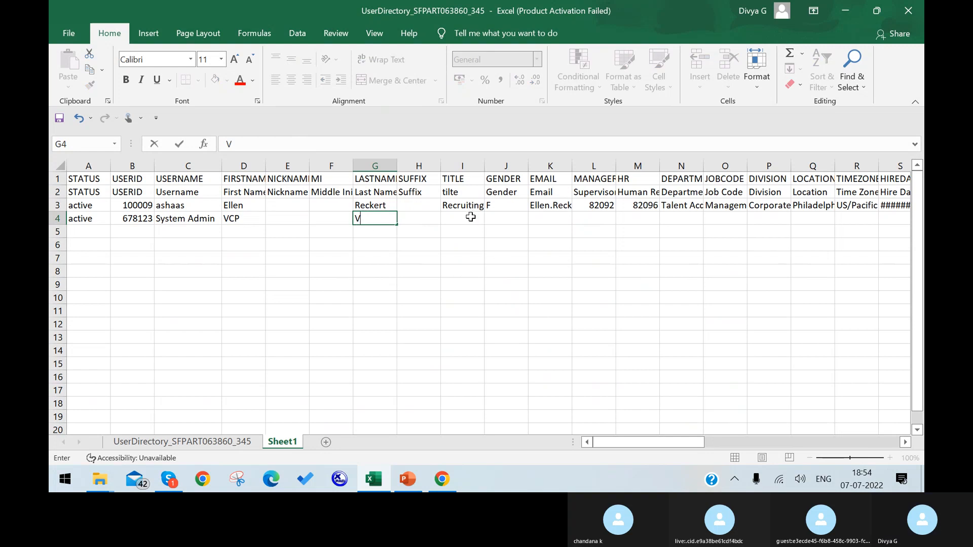
{"action": "left_click", "coordinate": [471, 229]}
Step: Set row 4's title to System Admin in I4 and widen column I
{"action": "left_click", "coordinate": [471, 217]}
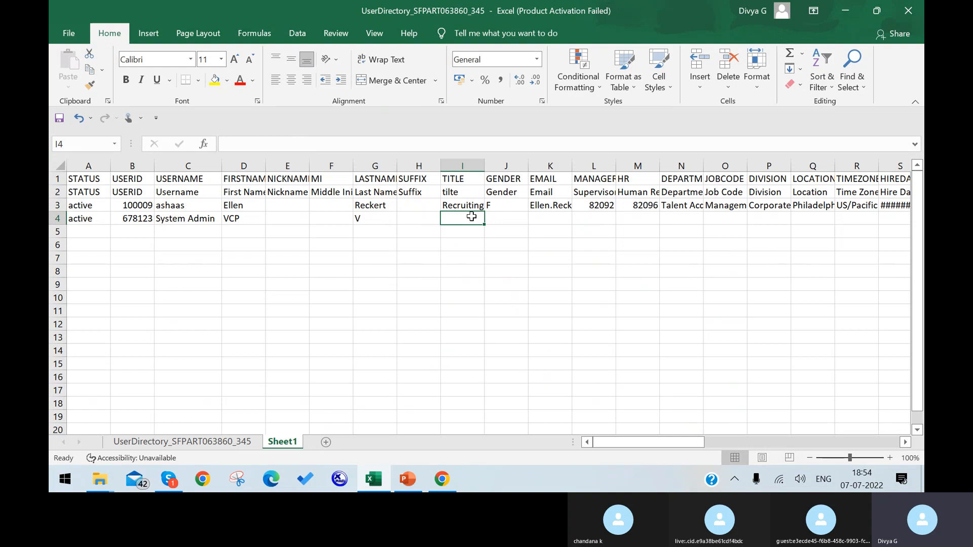
{"action": "type", "text": "Man"}
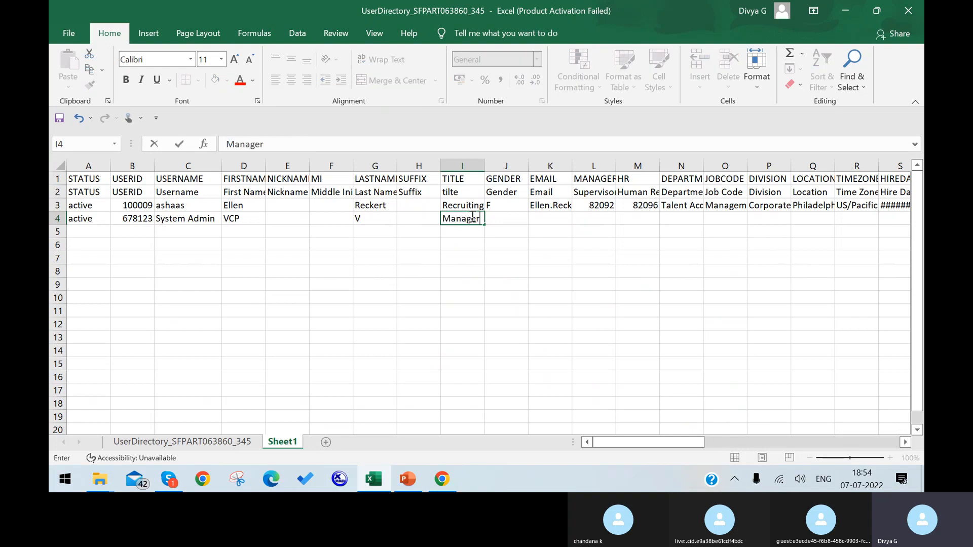
{"action": "type", "text": "ager"}
{"action": "left_click_drag", "start_coordinate": [478, 219], "coordinate": [443, 219]}
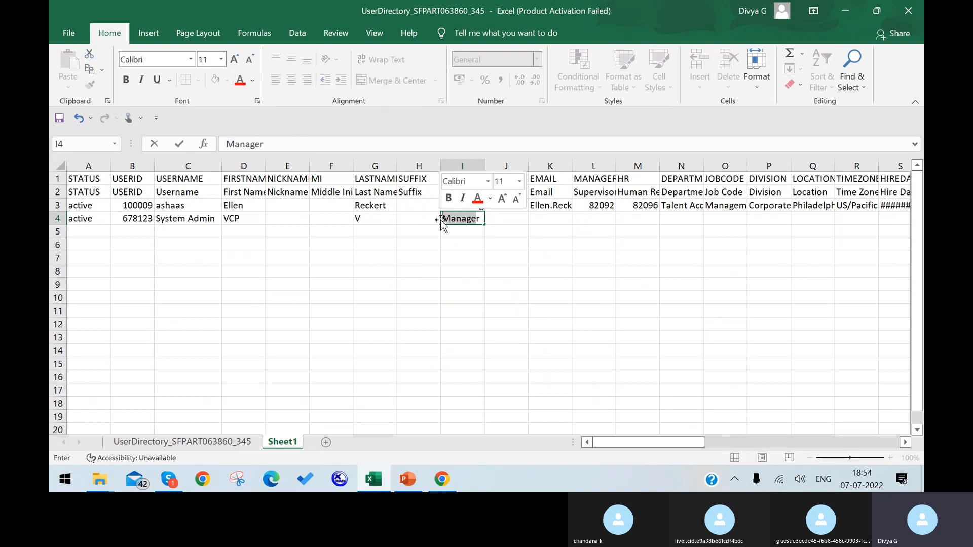
{"action": "type", "text": "r"}
{"action": "type", "text": "System"}
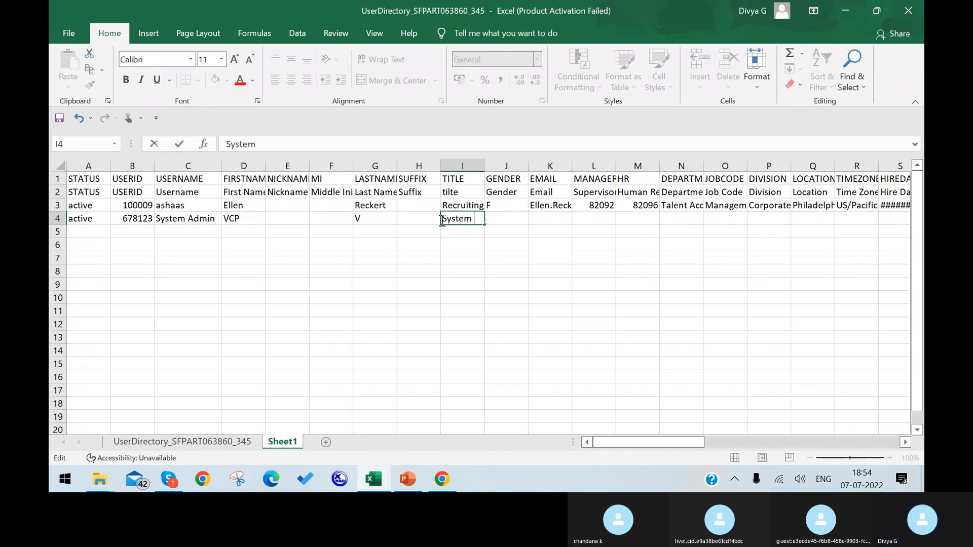
{"action": "type", "text": " Admin"}
{"action": "left_click", "coordinate": [536, 260]}
{"action": "left_click_drag", "start_coordinate": [484, 166], "coordinate": [510, 165]}
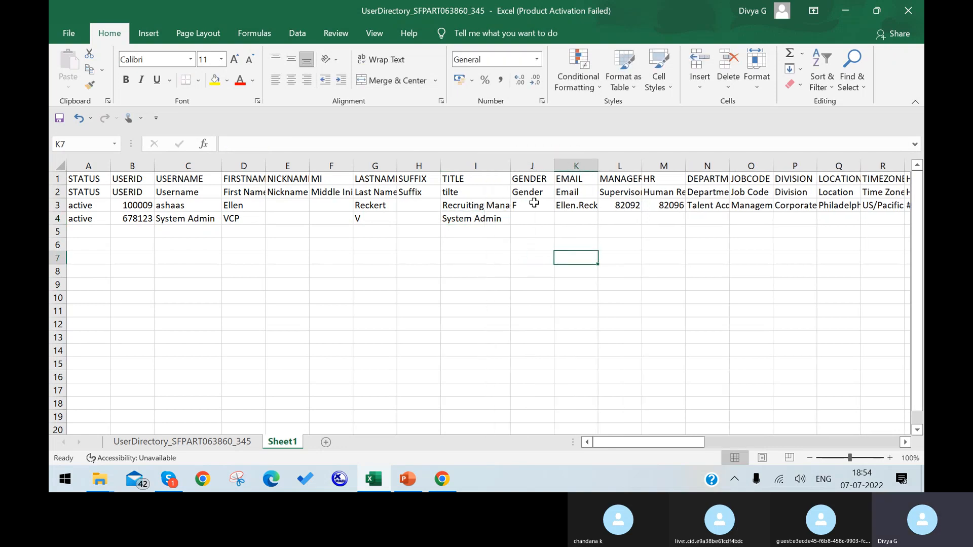
Step: Set gender F in J4, copy row 3's email into K4, and autofit column K
{"action": "left_click", "coordinate": [541, 214]}
{"action": "type", "text": "F"}
{"action": "key", "text": "Tab"}
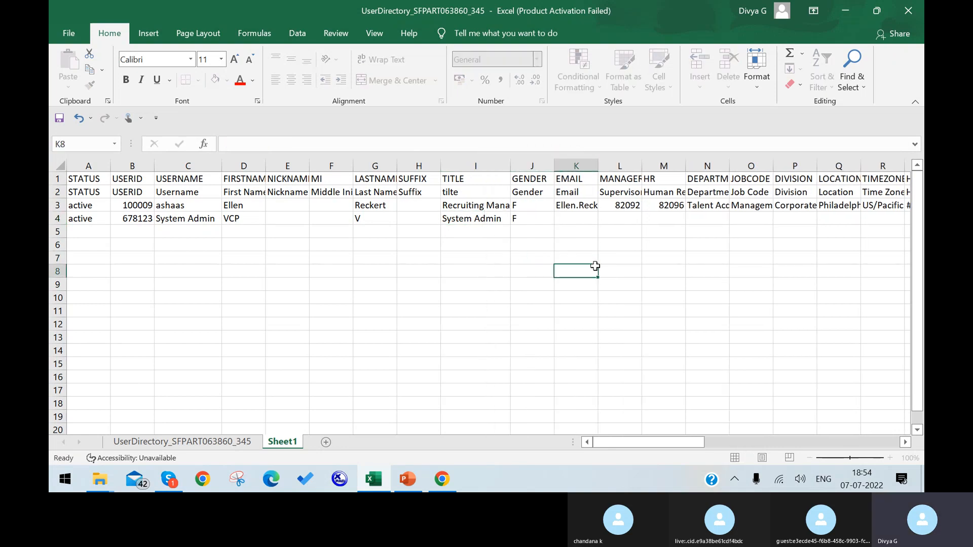
{"action": "left_click", "coordinate": [591, 207]}
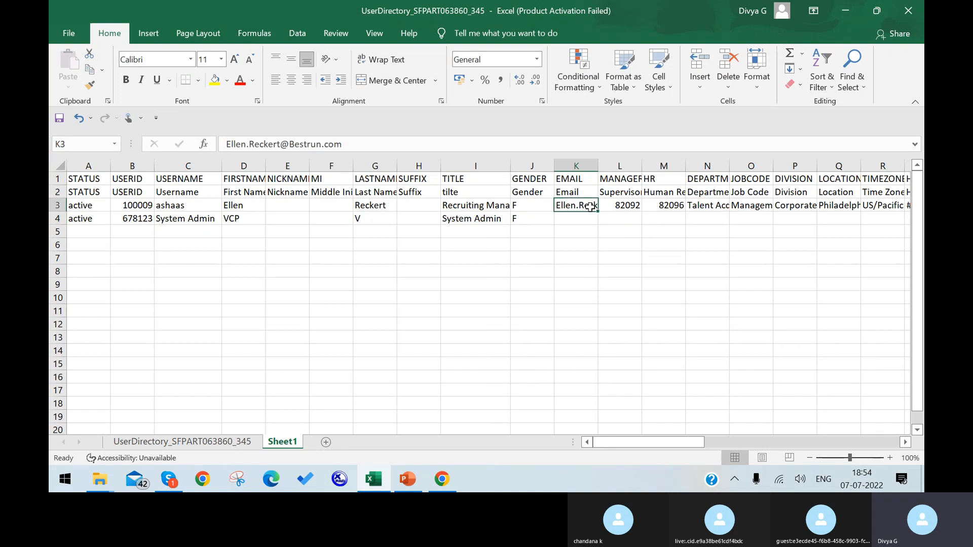
{"action": "left_click_drag", "start_coordinate": [596, 213], "coordinate": [598, 226]}
{"action": "left_click", "coordinate": [678, 254]}
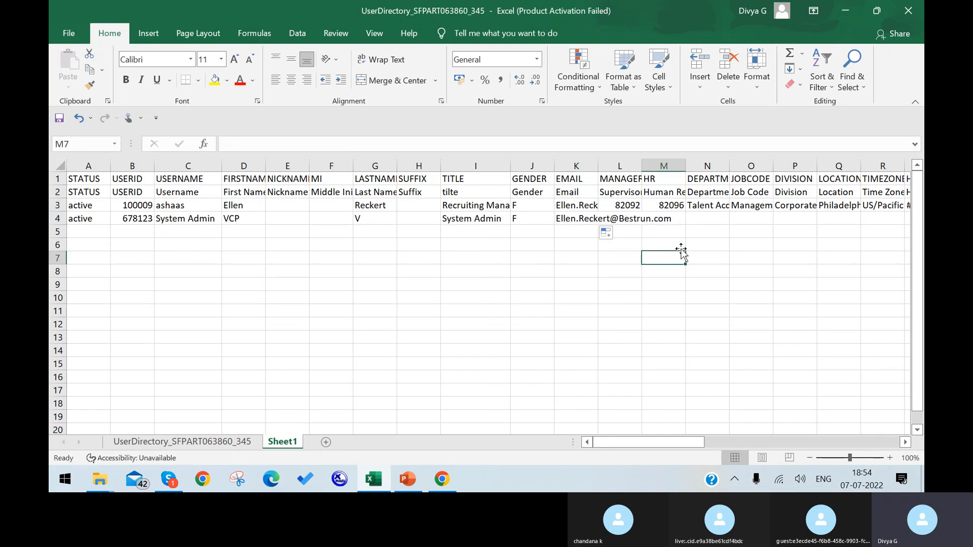
{"action": "double_click", "coordinate": [599, 166]}
{"action": "left_click", "coordinate": [600, 165]}
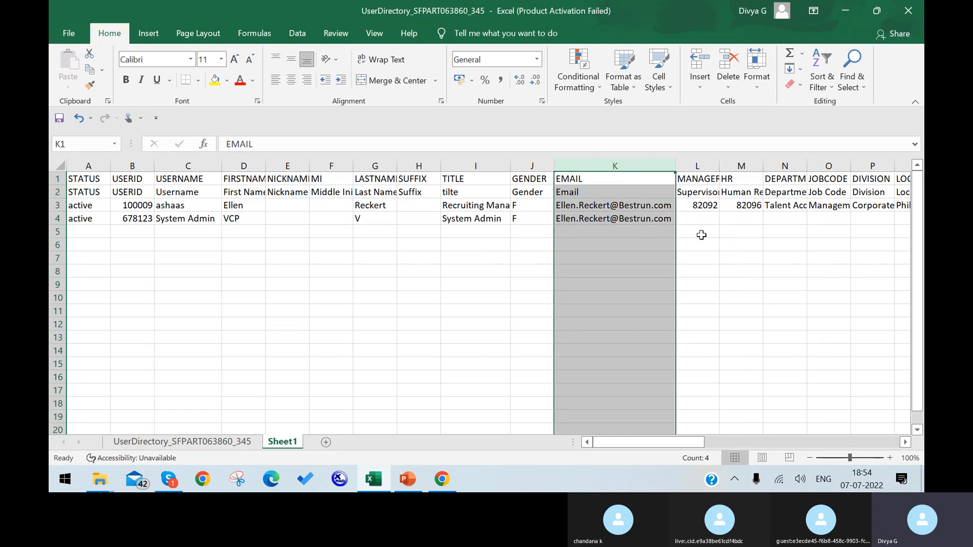
{"action": "left_click", "coordinate": [698, 218]}
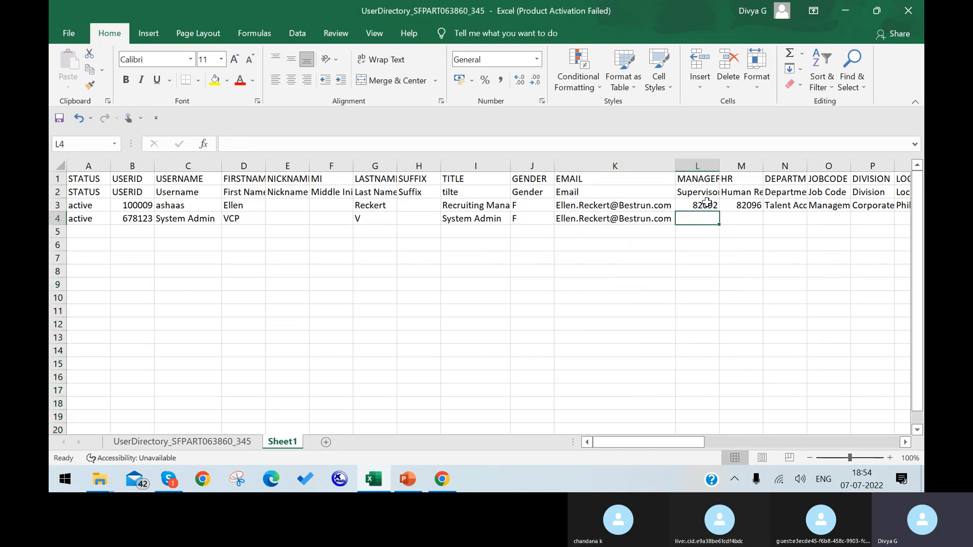
{"action": "left_click_drag", "start_coordinate": [705, 204], "coordinate": [800, 221]}
Step: Enter assignment ID 678123 in AY4, matching the new user's USERID in B4
{"action": "left_click", "coordinate": [800, 221]}
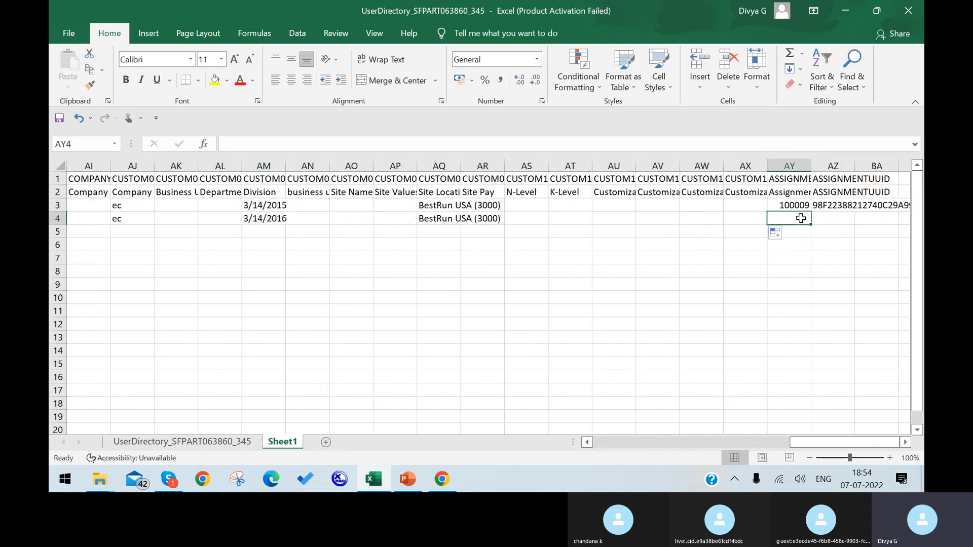
{"action": "left_click", "coordinate": [802, 207]}
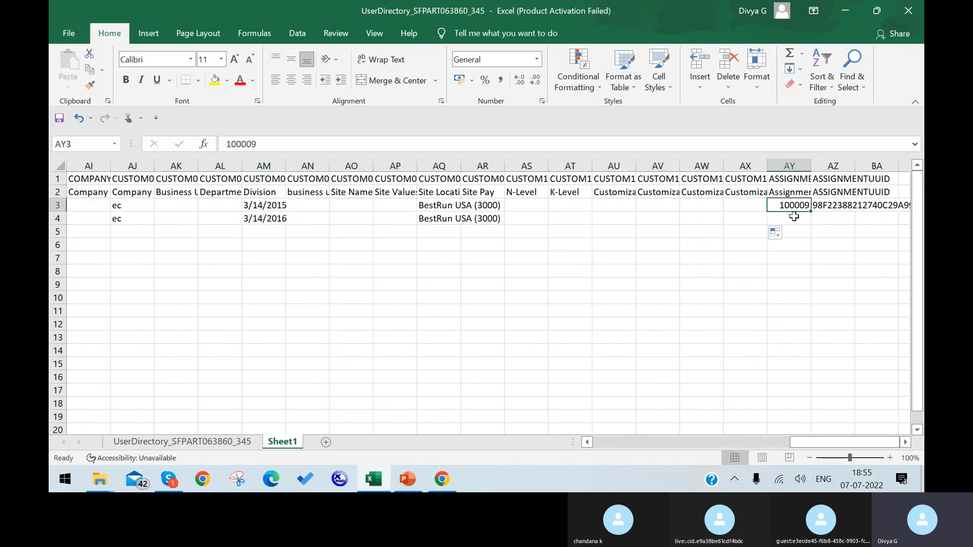
{"action": "left_click", "coordinate": [794, 217]}
{"action": "type", "text": "678"}
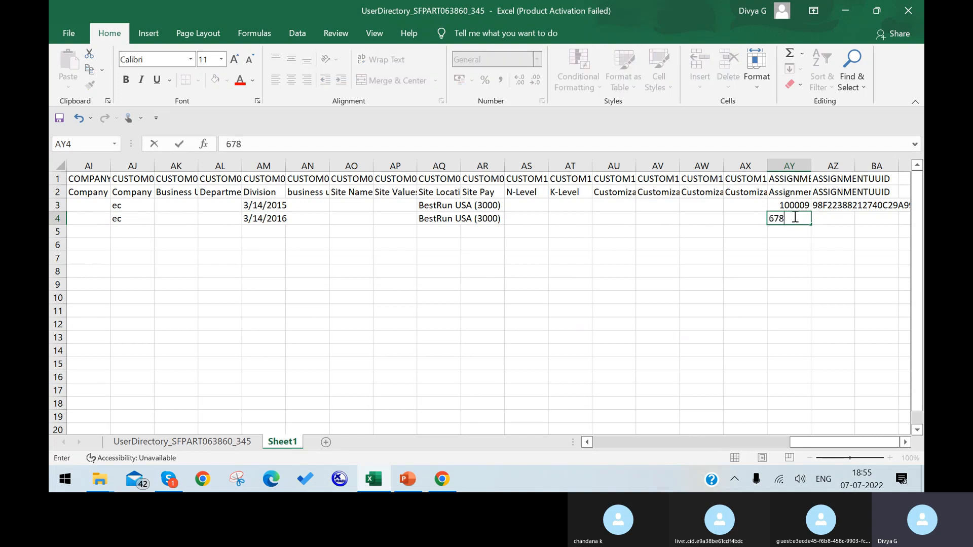
{"action": "type", "text": "123"}
{"action": "left_click", "coordinate": [797, 258]}
{"action": "left_click_drag", "start_coordinate": [797, 444], "coordinate": [405, 445]}
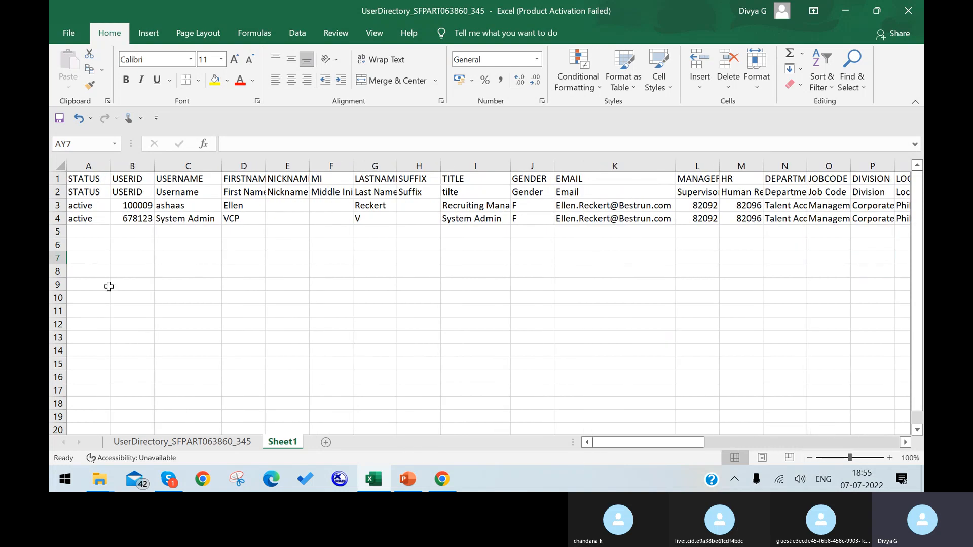
{"action": "left_click", "coordinate": [137, 222]}
{"action": "left_click_drag", "start_coordinate": [670, 440], "coordinate": [745, 435]}
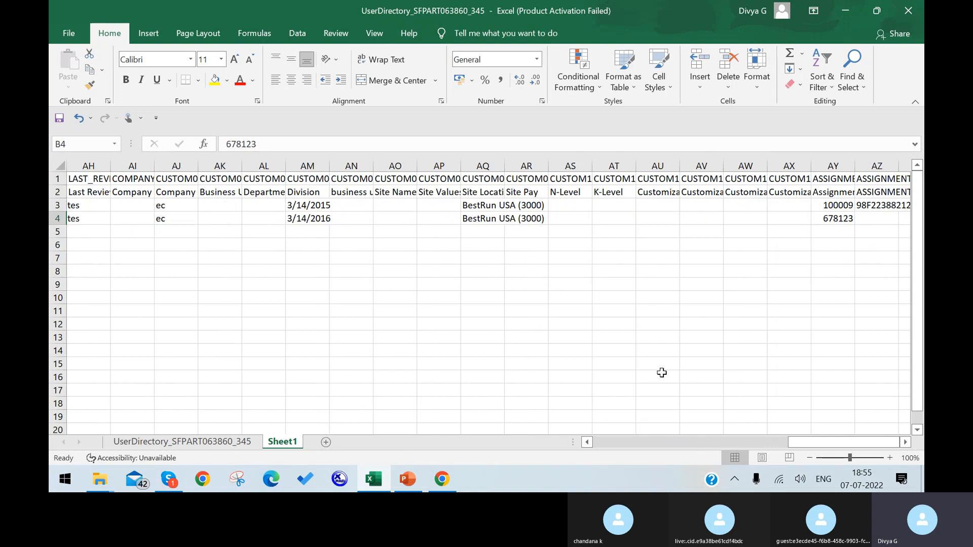
Step: Delete row 3 so only the new System Admin user record remains
{"action": "left_click", "coordinate": [59, 206]}
{"action": "right_click", "coordinate": [58, 205]}
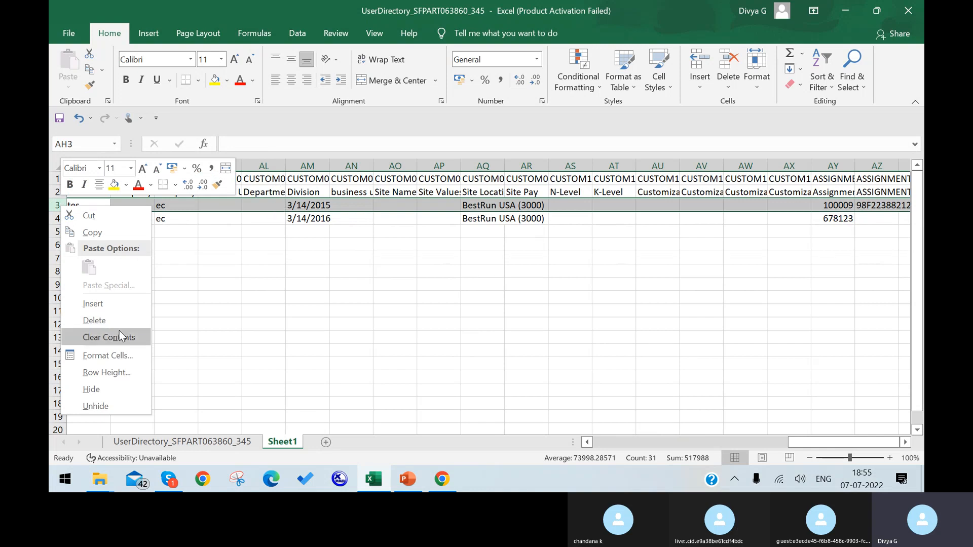
{"action": "left_click", "coordinate": [95, 320]}
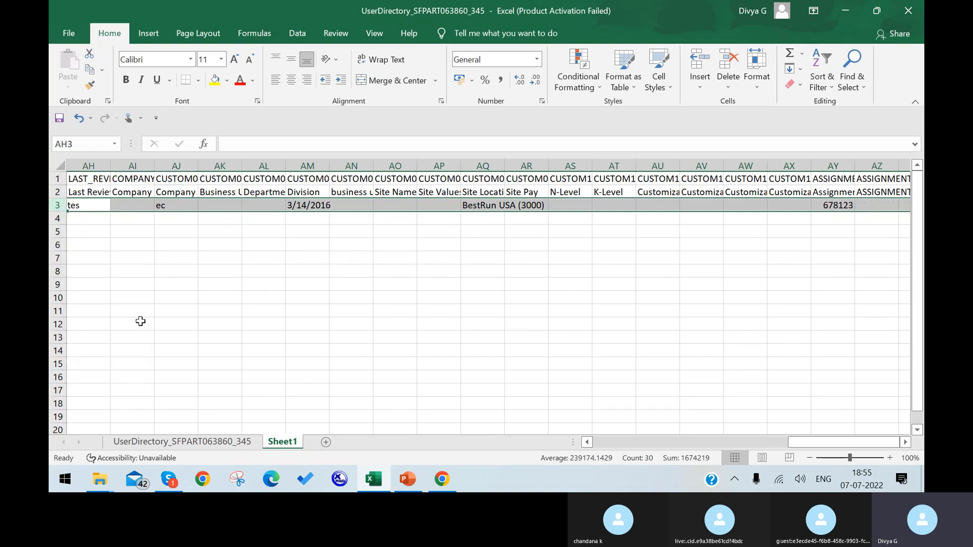
{"action": "left_click", "coordinate": [372, 322]}
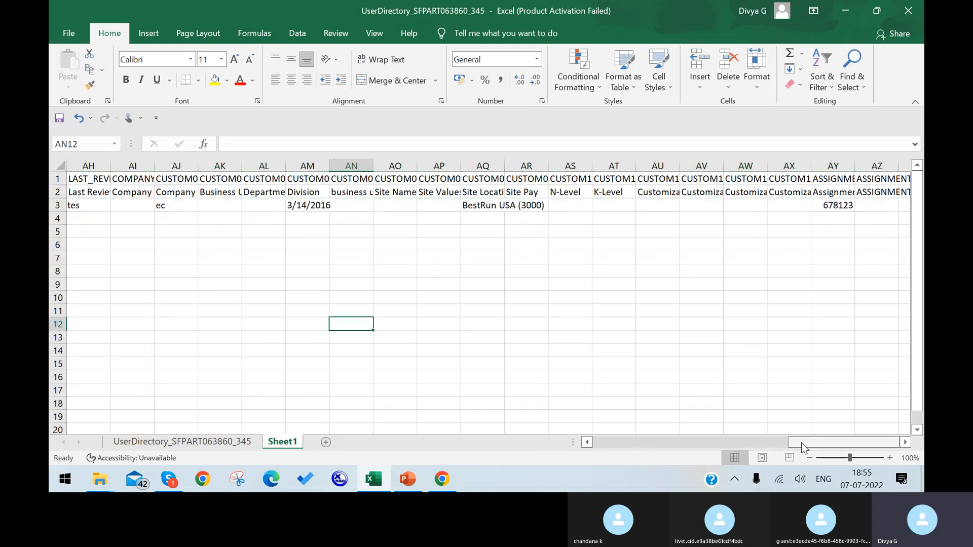
{"action": "left_click_drag", "start_coordinate": [802, 442], "coordinate": [580, 429]}
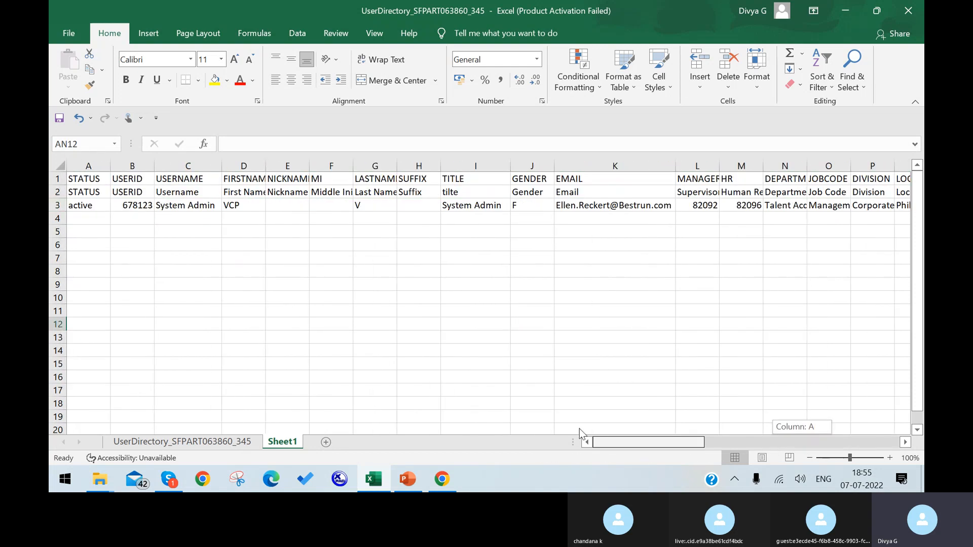
Step: Permanently delete the UserDirectory_SFPART063860_345 sheet, leaving only Sheet1
{"action": "right_click", "coordinate": [141, 444]}
{"action": "left_click", "coordinate": [195, 294]}
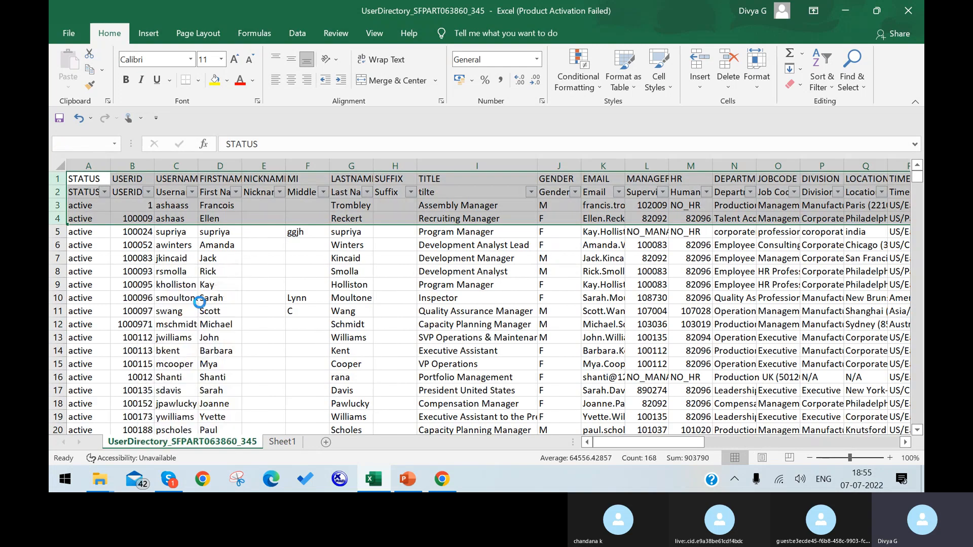
{"action": "left_click", "coordinate": [462, 281]}
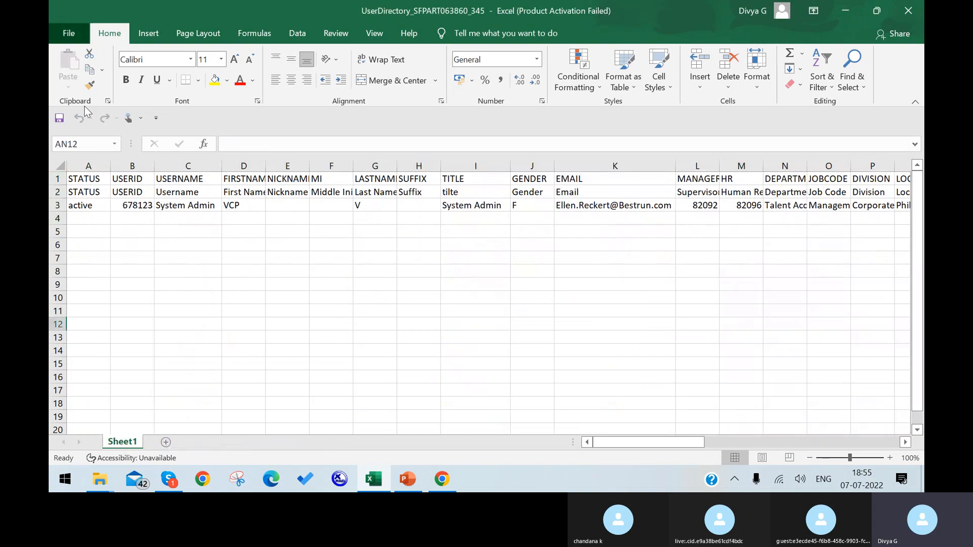
{"action": "left_click", "coordinate": [68, 33]}
Step: Save the sheet to the Desktop as CSV (Comma delimited) named UserDirectory_SFPART063860_345, keeping CSV format
{"action": "left_click", "coordinate": [115, 218]}
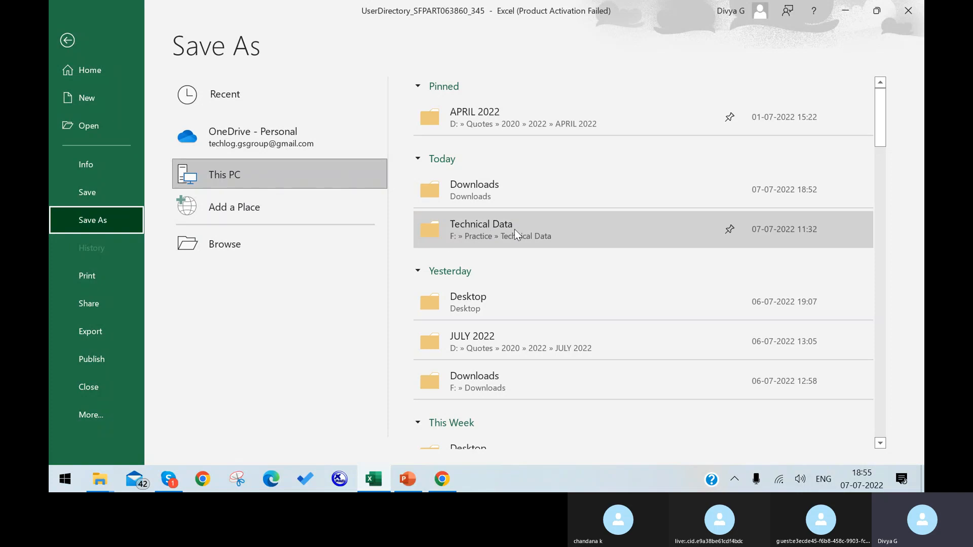
{"action": "left_click", "coordinate": [519, 304]}
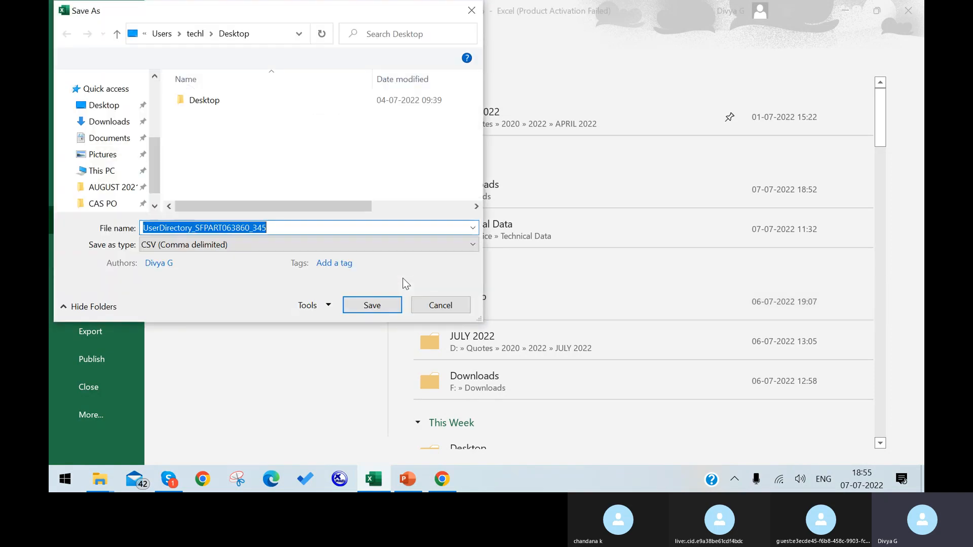
{"action": "left_click", "coordinate": [477, 246]}
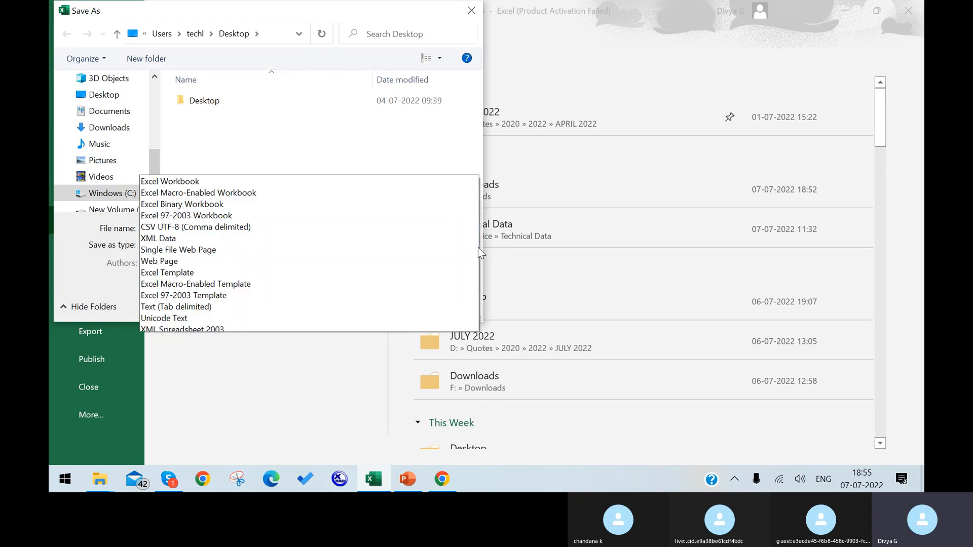
{"action": "left_click", "coordinate": [360, 180]}
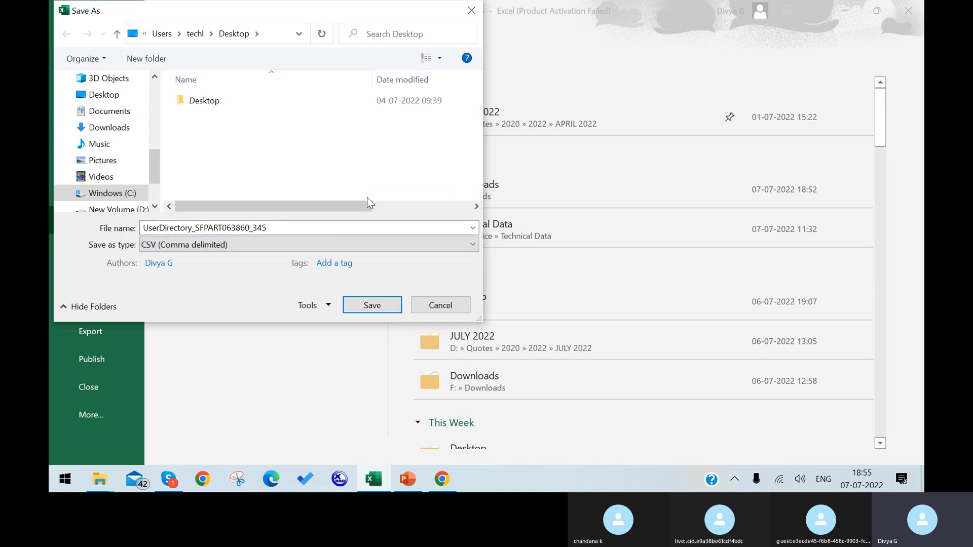
{"action": "left_click", "coordinate": [396, 302]}
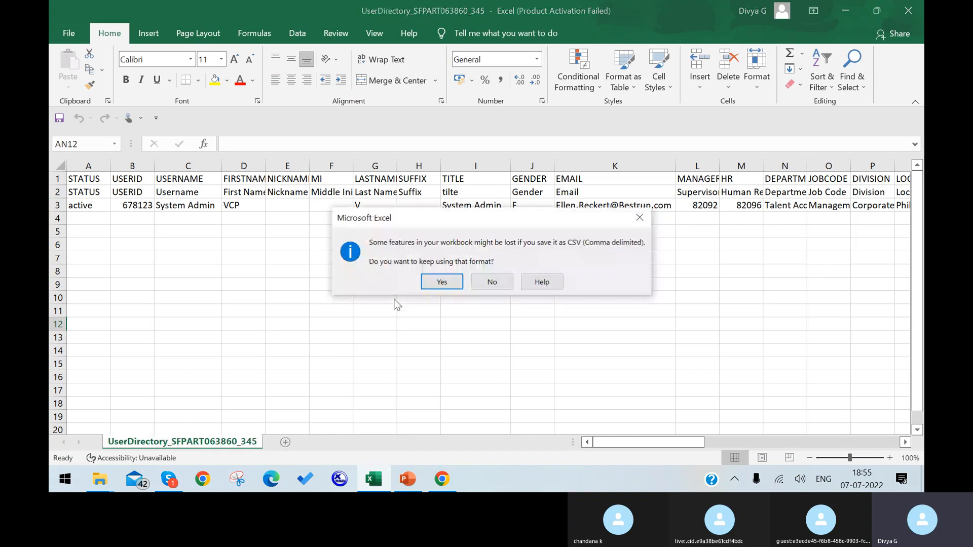
{"action": "left_click", "coordinate": [442, 282]}
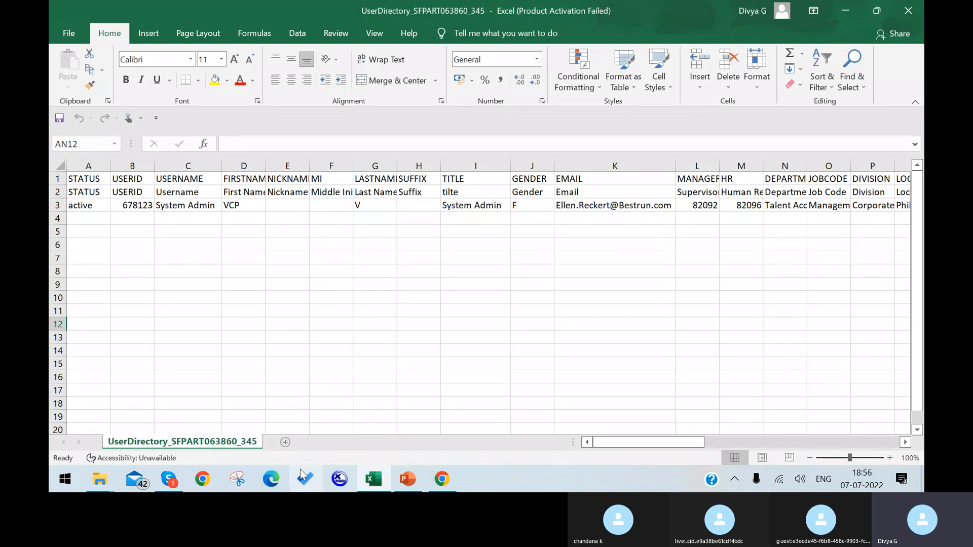
Step: Back in SuccessFactors, search 'import employee' in the header and open Import Employee Data
{"action": "left_click", "coordinate": [454, 482]}
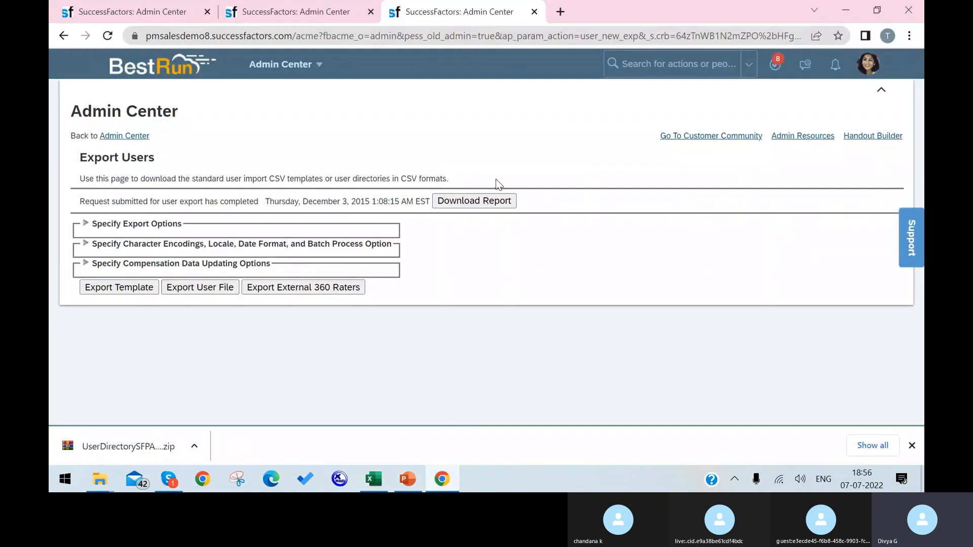
{"action": "left_click", "coordinate": [658, 70]}
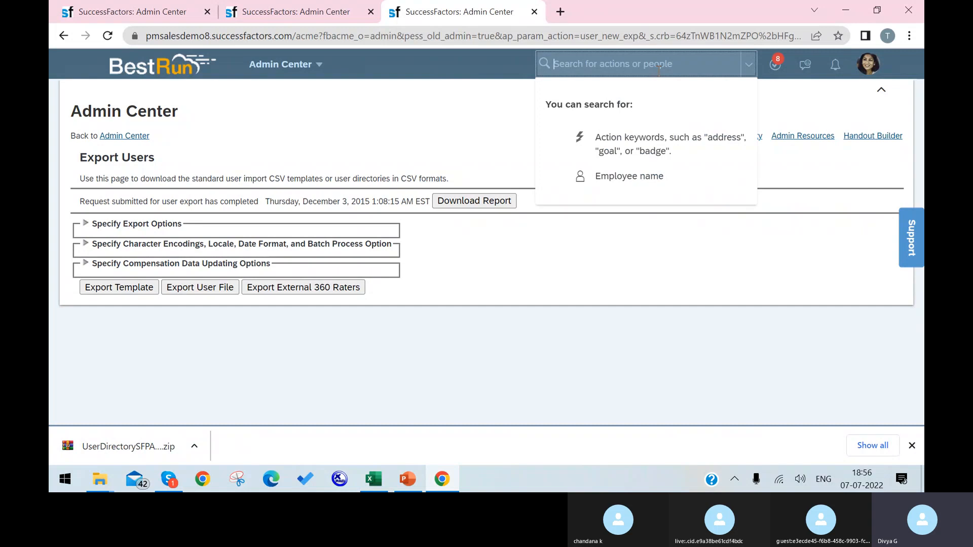
{"action": "type", "text": "tmport"}
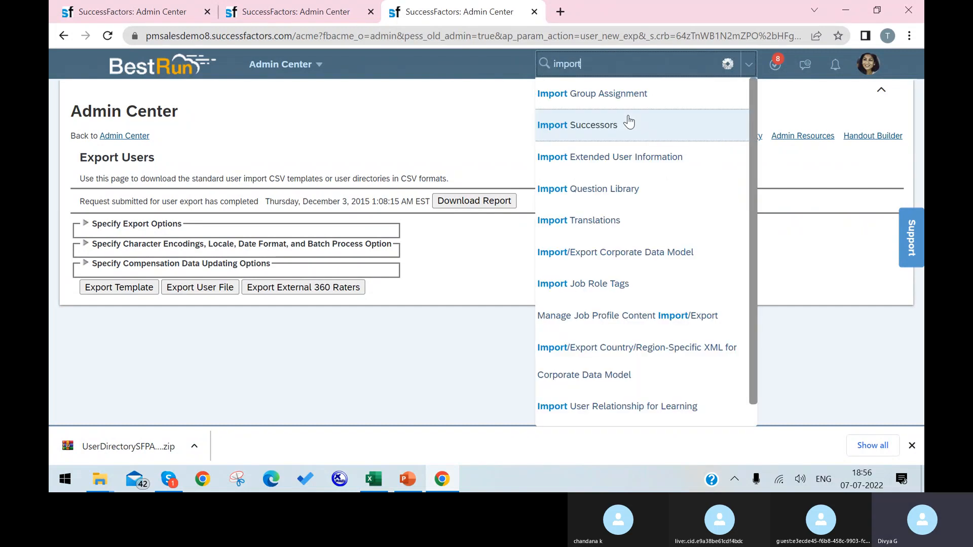
{"action": "type", "text": " e"}
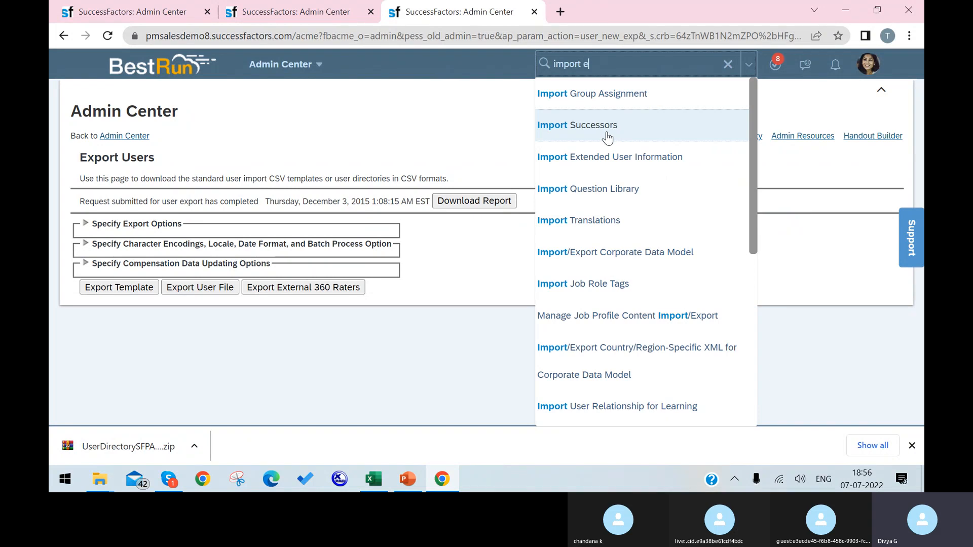
{"action": "type", "text": "mp"}
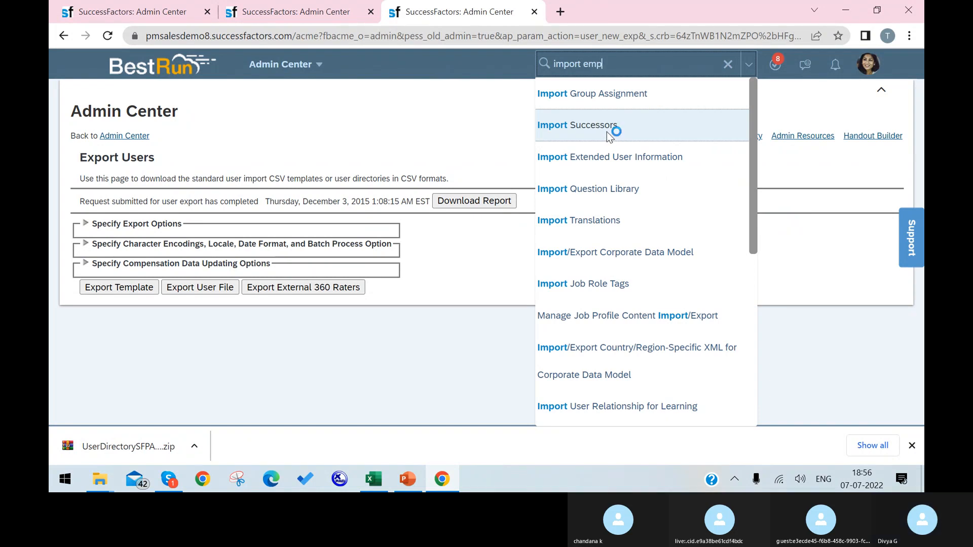
{"action": "type", "text": "loyee"}
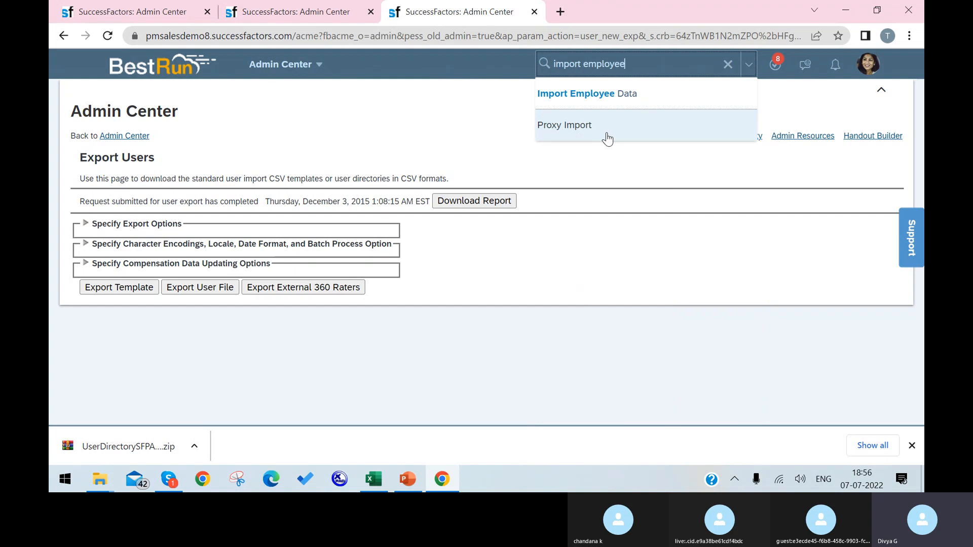
{"action": "left_click", "coordinate": [628, 97]}
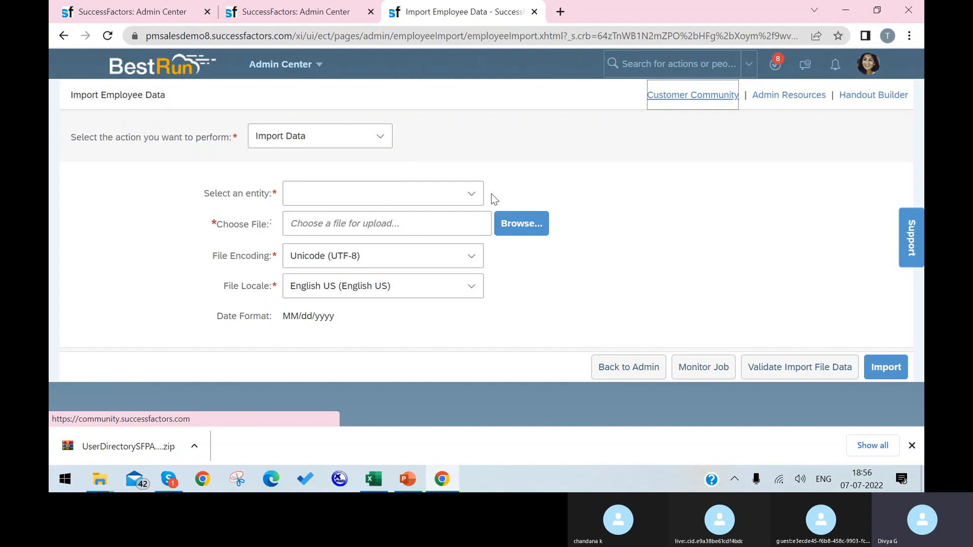
Step: Choose Basic Import as the entity and attach UserDirectory_SFPART063860_345.csv from the Desktop
{"action": "left_click", "coordinate": [470, 193]}
{"action": "left_click", "coordinate": [433, 231]}
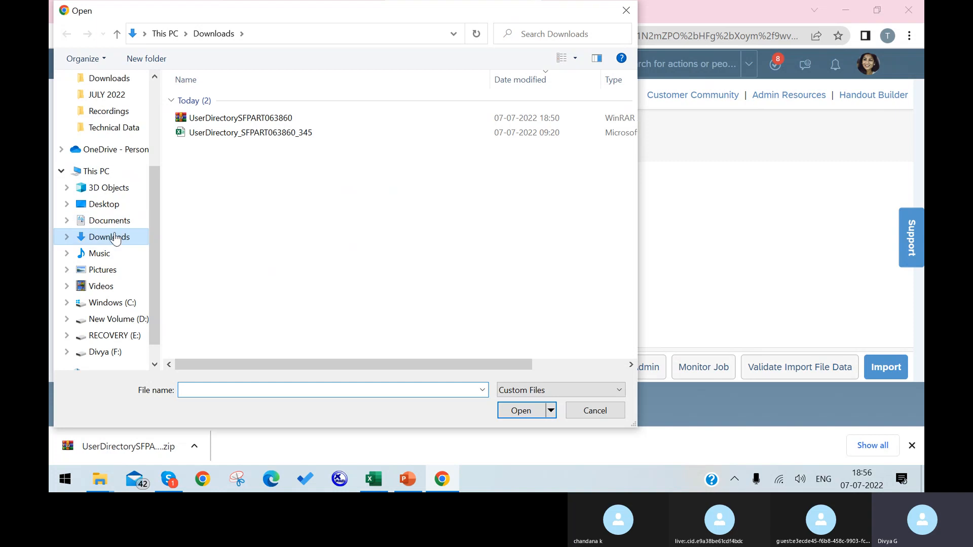
{"action": "left_click", "coordinate": [112, 205]}
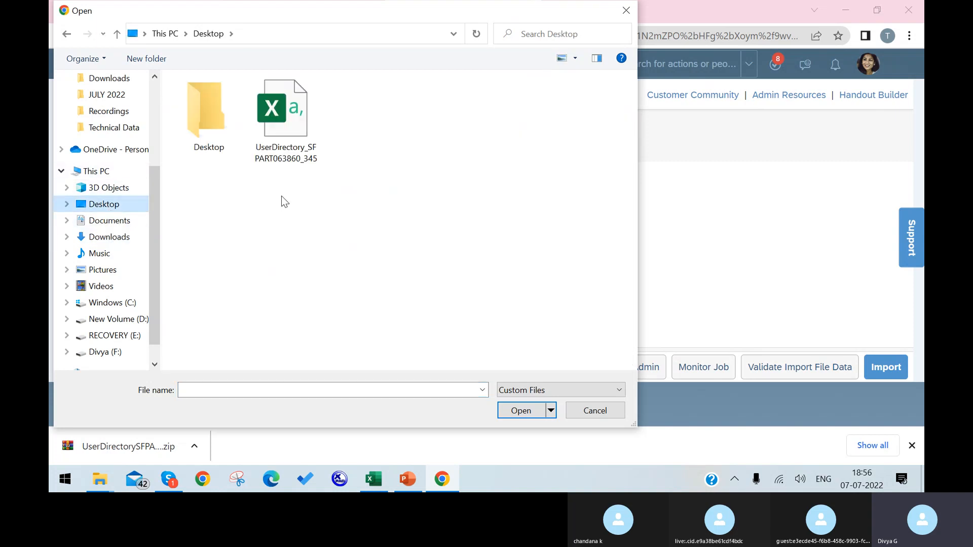
{"action": "left_click", "coordinate": [286, 122]}
{"action": "left_click", "coordinate": [525, 410]}
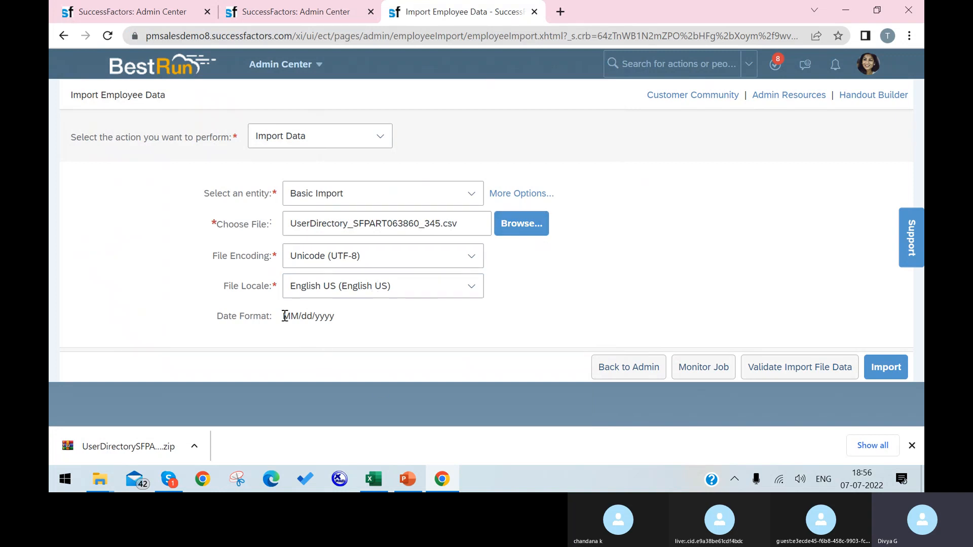
{"action": "left_click_drag", "start_coordinate": [285, 316], "coordinate": [330, 314]}
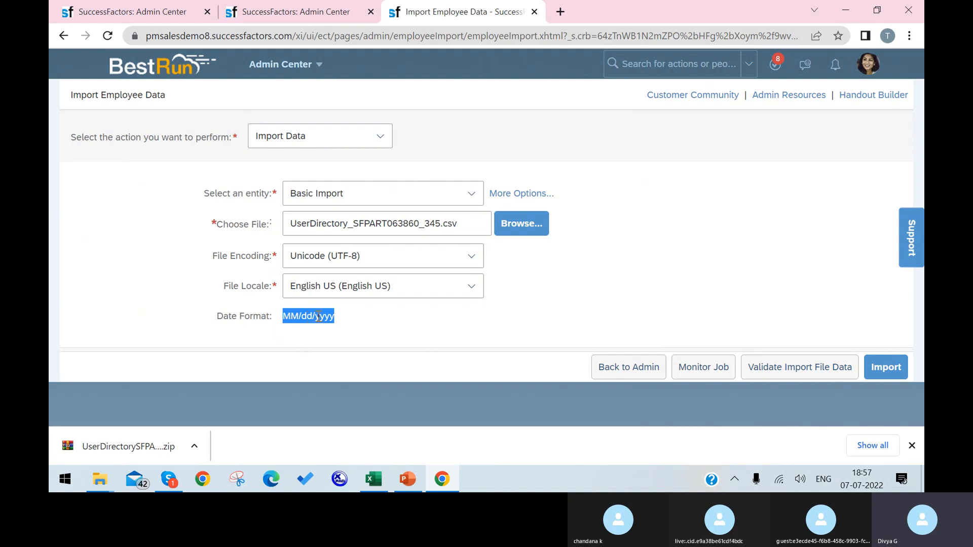
Step: Import the attached file, reload the page, and search the new user's ID, which finds nothing
{"action": "left_click", "coordinate": [880, 368]}
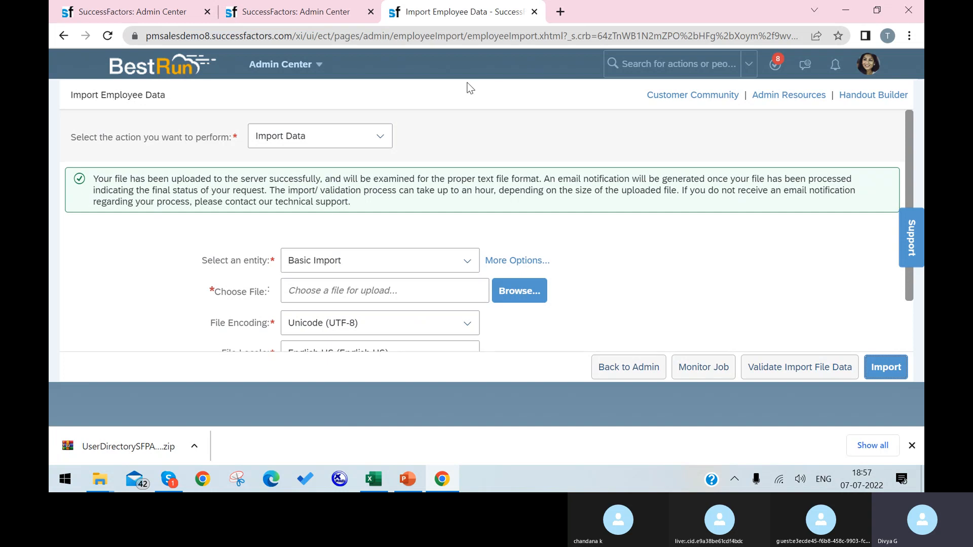
{"action": "left_click", "coordinate": [108, 35]}
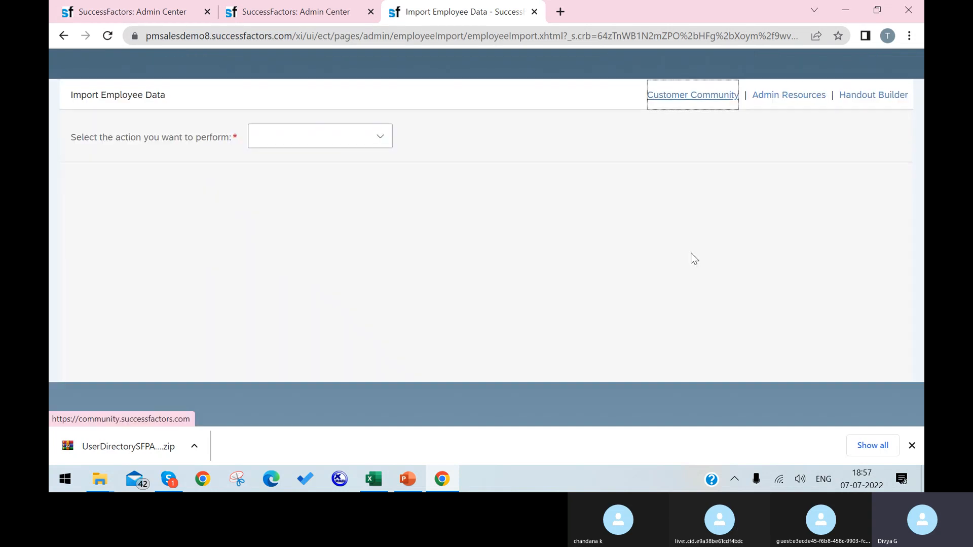
{"action": "left_click", "coordinate": [656, 62]}
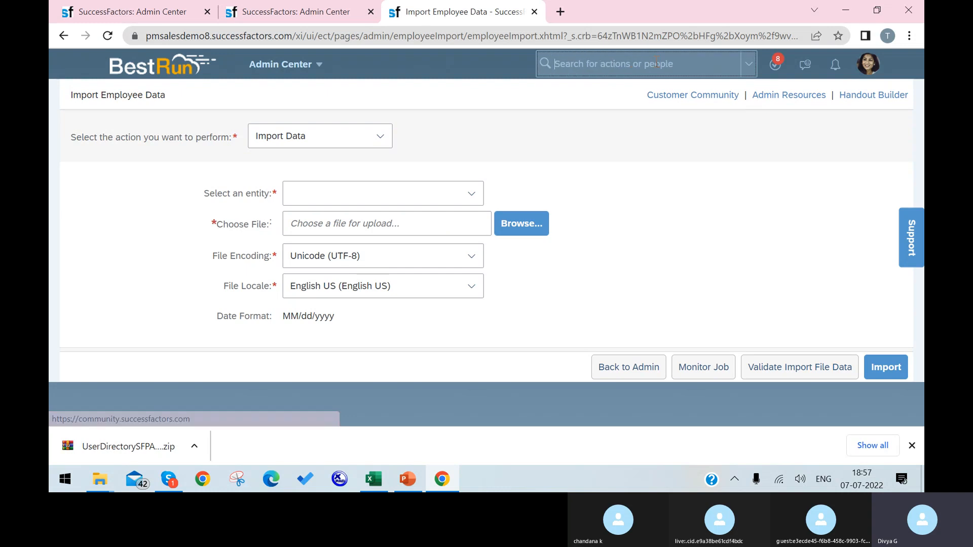
{"action": "type", "text": "67812"}
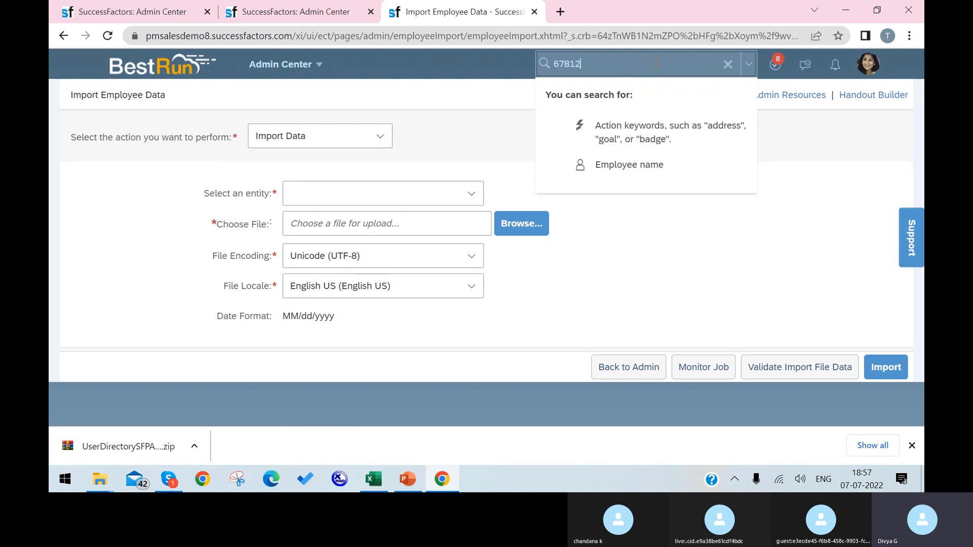
{"action": "type", "text": "3"}
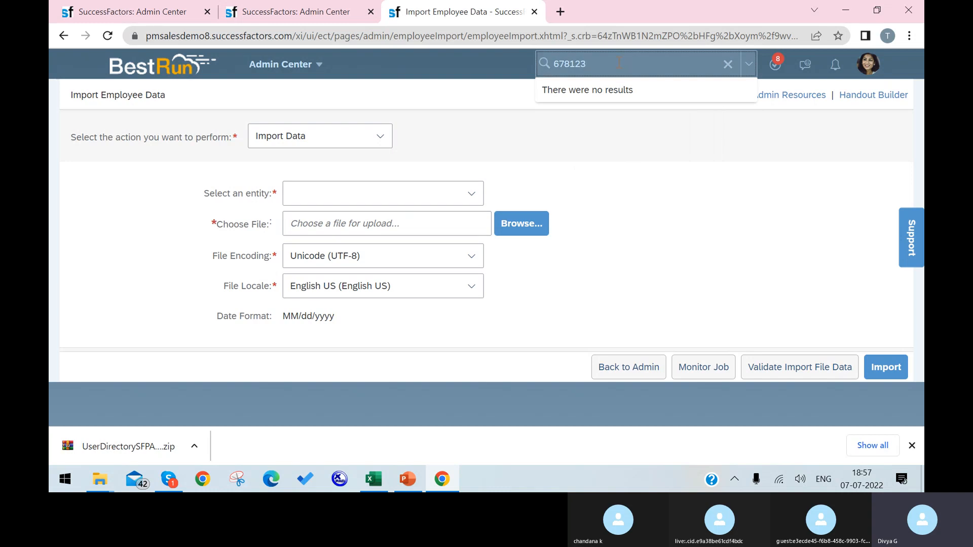
{"action": "key", "text": "BackSpace"}
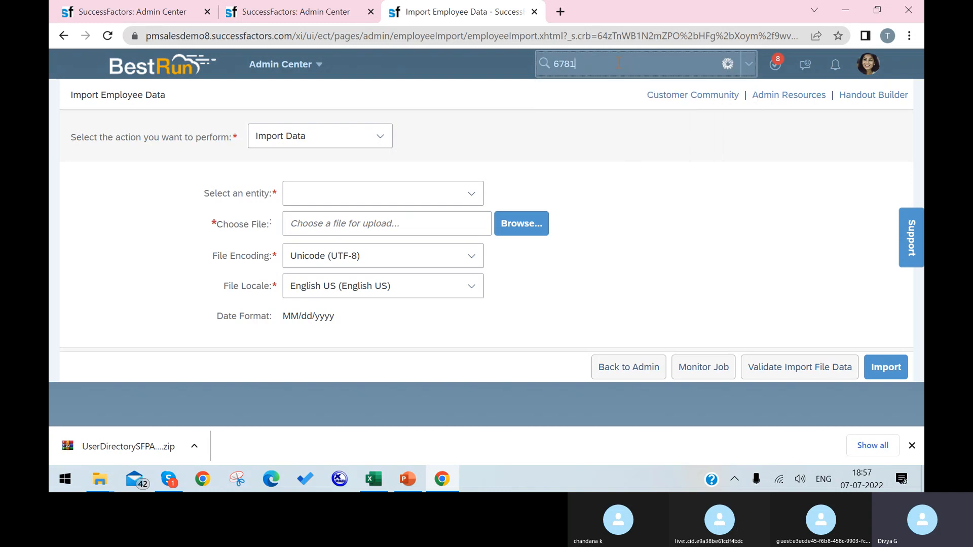
{"action": "type", "text": "23"}
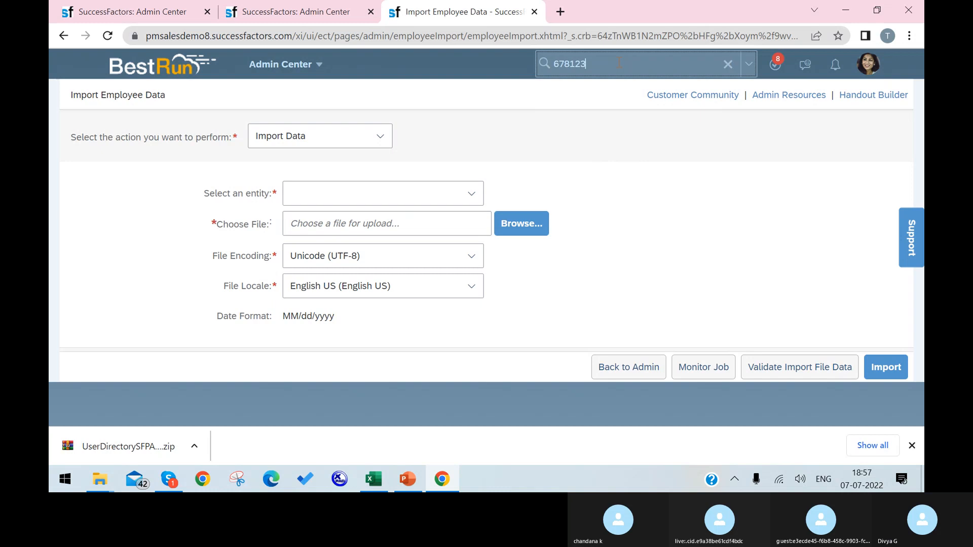
{"action": "left_click", "coordinate": [424, 195]}
Step: Log out of SuccessFactors from the account menu
{"action": "left_click", "coordinate": [471, 194]}
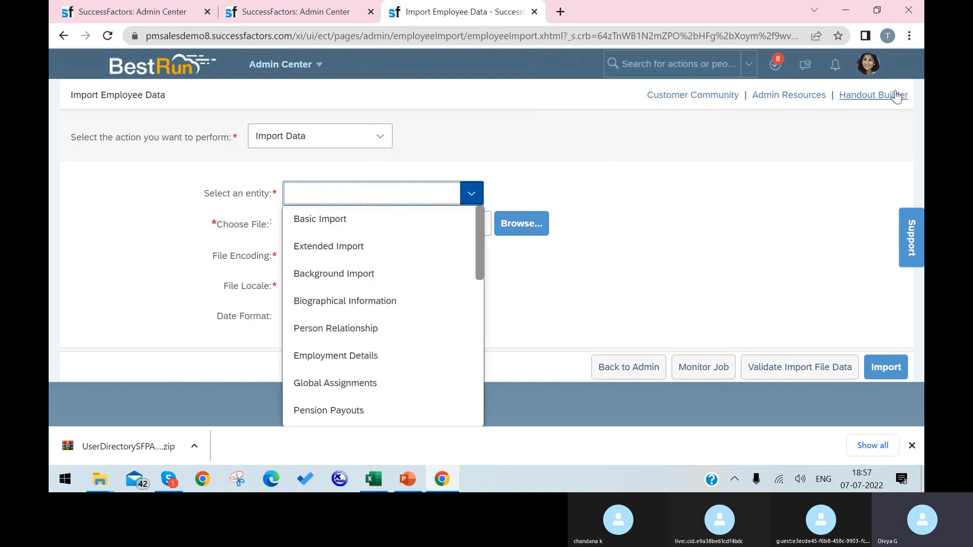
{"action": "left_click", "coordinate": [868, 64]}
{"action": "left_click", "coordinate": [800, 233]}
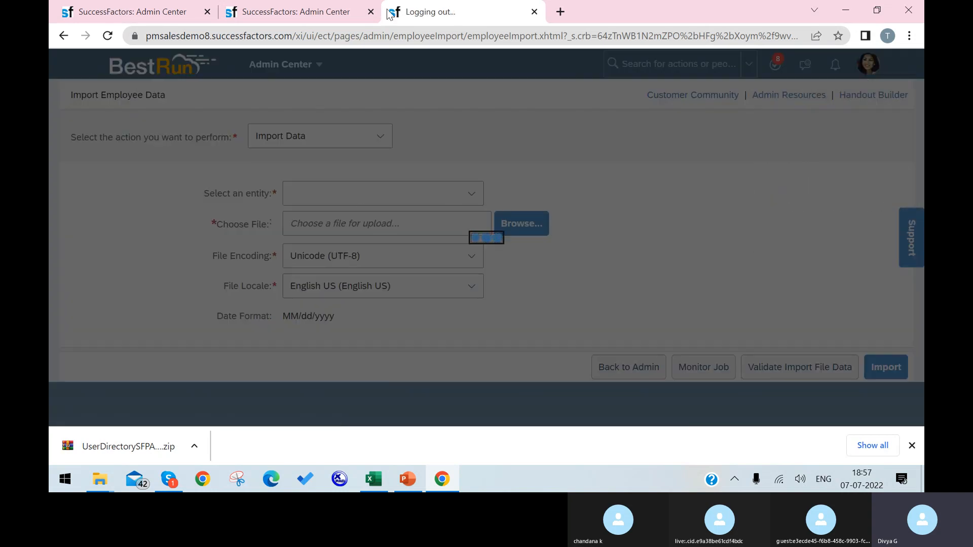
Step: Close the old Admin Center tabs, log back in with the admin credentials, and search user ID 678123
{"action": "left_click", "coordinate": [370, 11]}
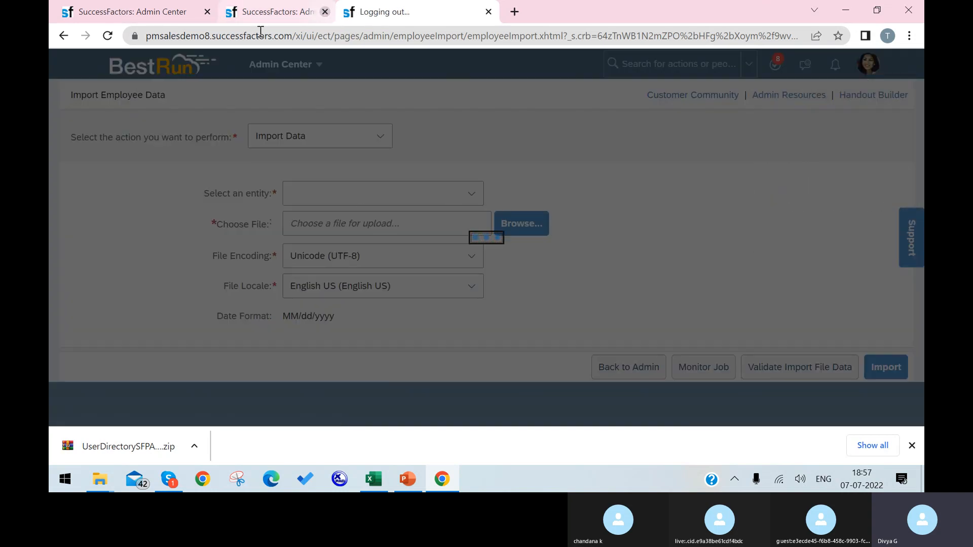
{"action": "left_click", "coordinate": [207, 11]}
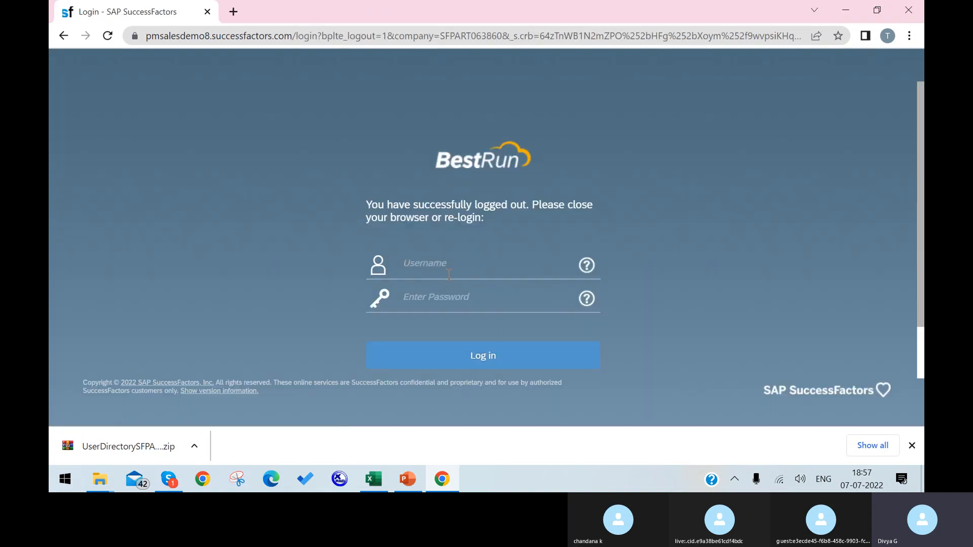
{"action": "left_click", "coordinate": [477, 263]}
{"action": "type", "text": "sfadmin"}
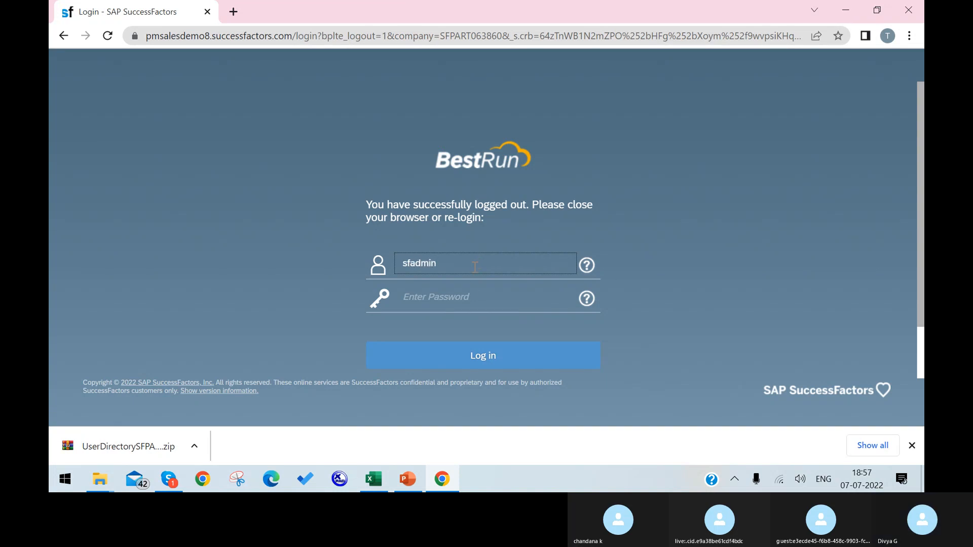
{"action": "left_click", "coordinate": [466, 298]}
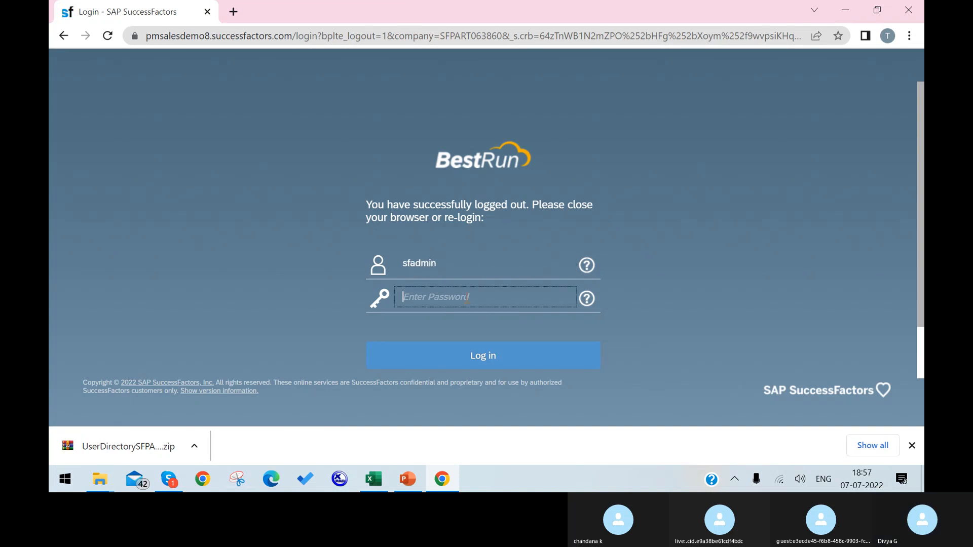
{"action": "type", "text": "*****"}
{"action": "left_click", "coordinate": [459, 363]}
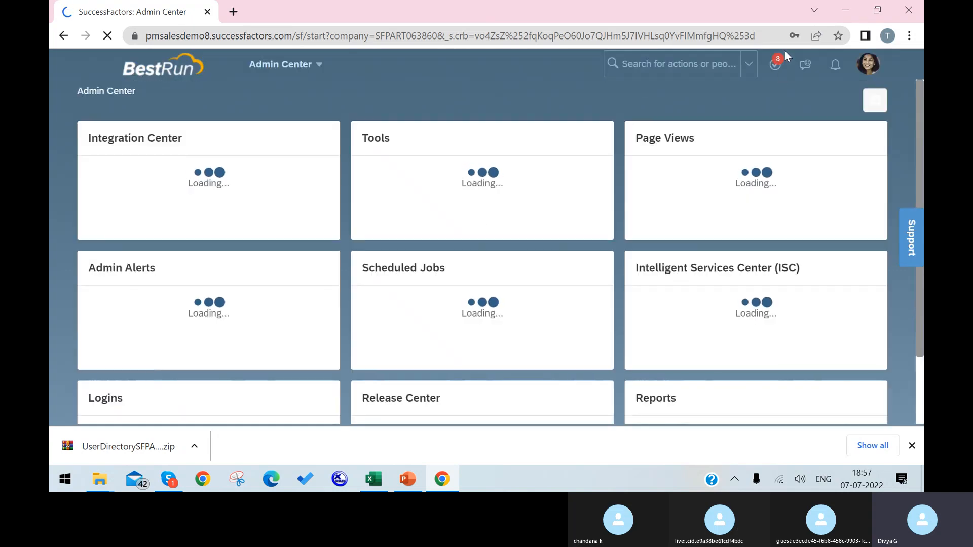
{"action": "left_click", "coordinate": [667, 62]}
{"action": "type", "text": "678"}
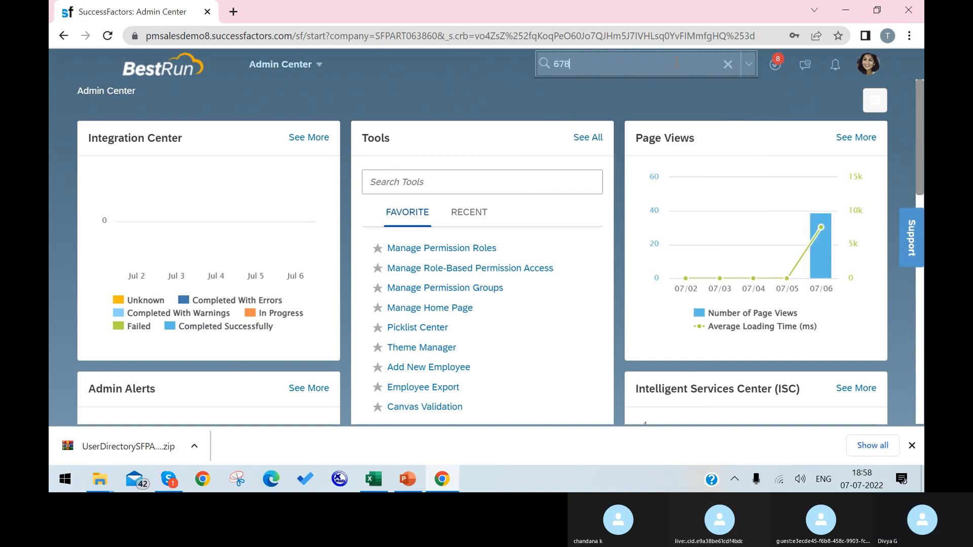
{"action": "type", "text": "123"}
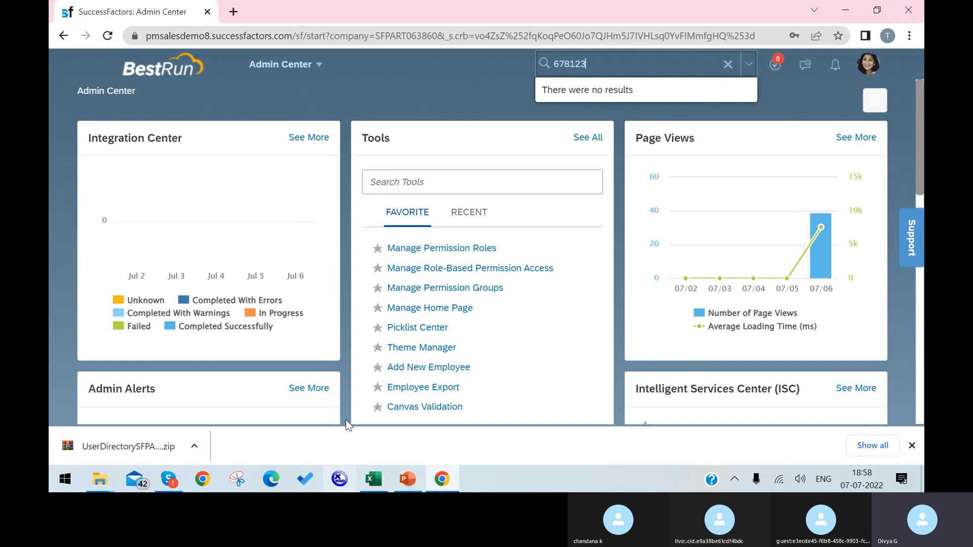
Step: Re-save the Excel sheet as CSV (Comma delimited), replacing the existing UserDirectory_SFPART063860_345.csv
{"action": "left_click", "coordinate": [846, 11]}
{"action": "left_click", "coordinate": [271, 324]}
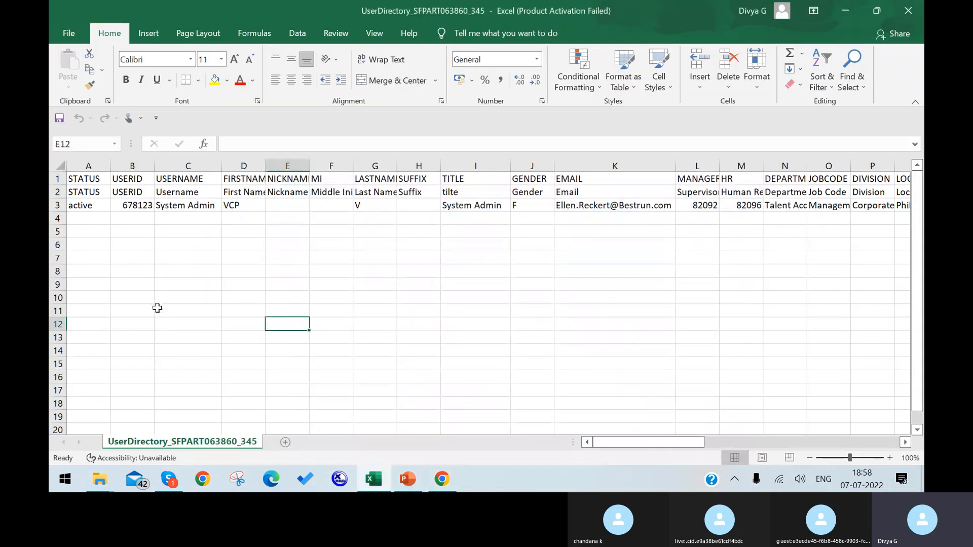
{"action": "key", "text": "ctrl+s"}
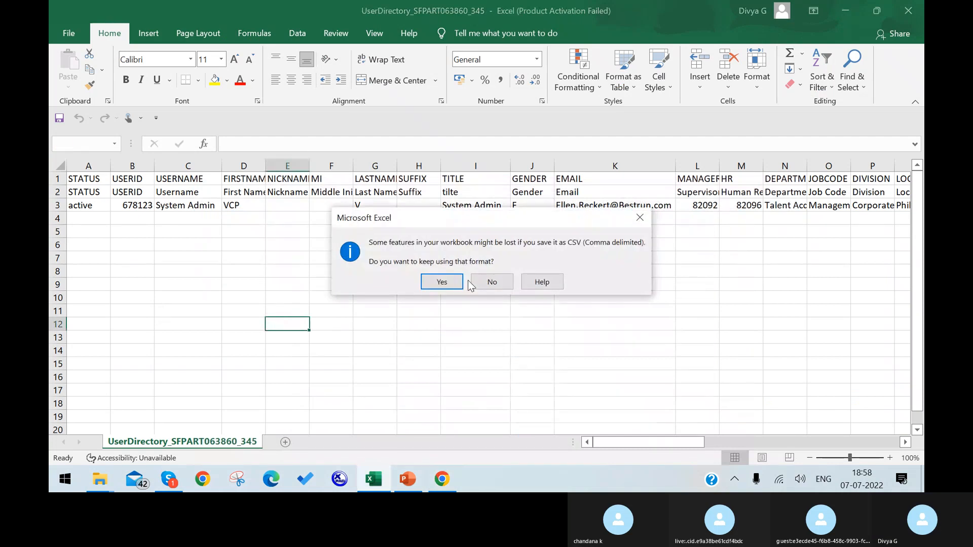
{"action": "left_click", "coordinate": [640, 217]}
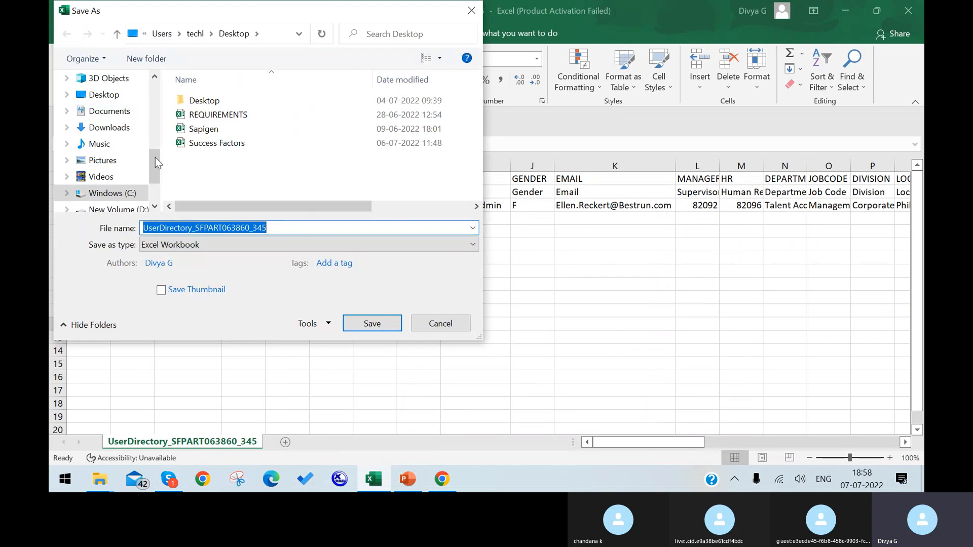
{"action": "left_click", "coordinate": [454, 244]}
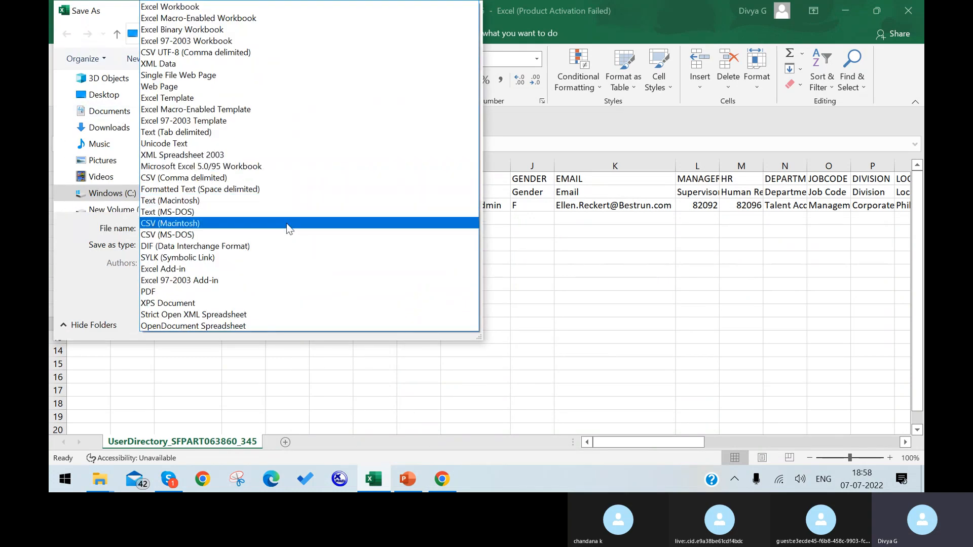
{"action": "key", "text": "Down"}
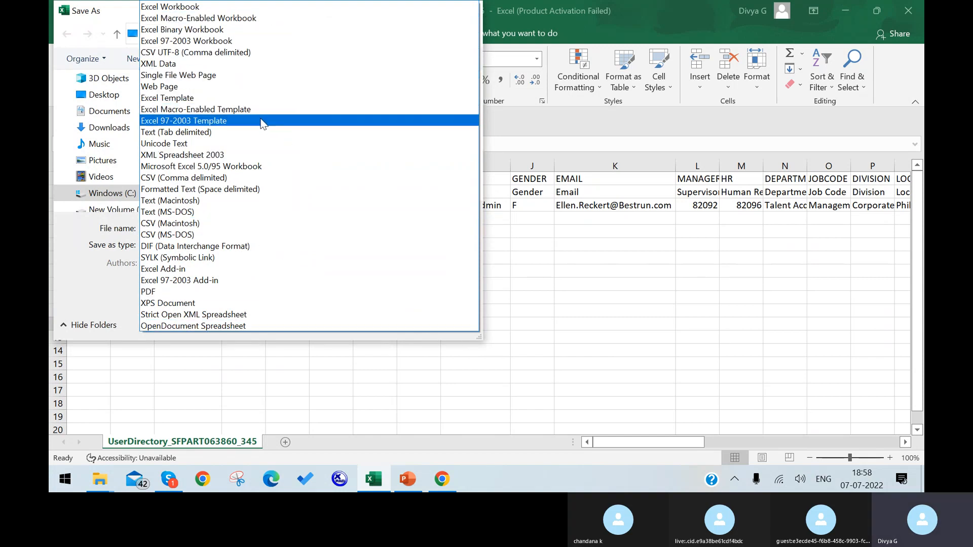
{"action": "left_click", "coordinate": [236, 178]}
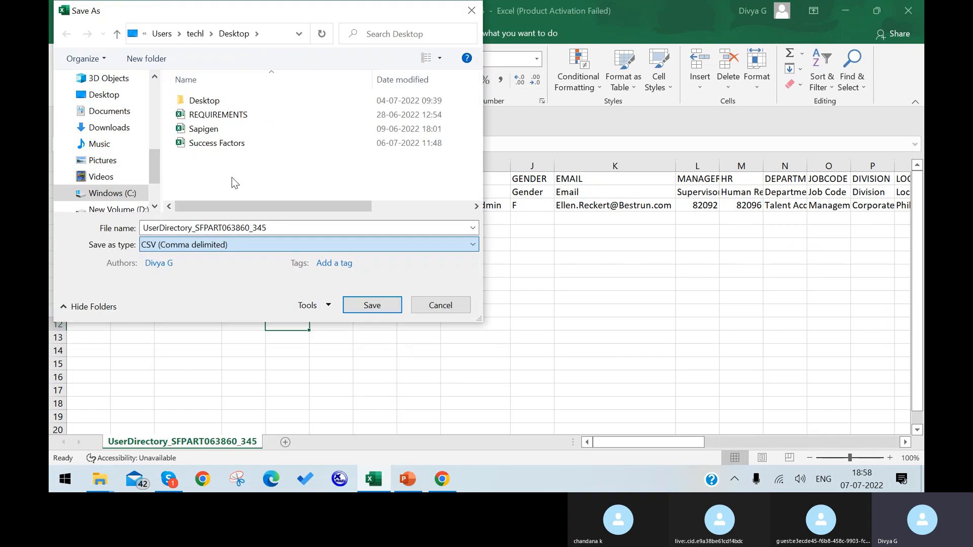
{"action": "left_click", "coordinate": [390, 306]}
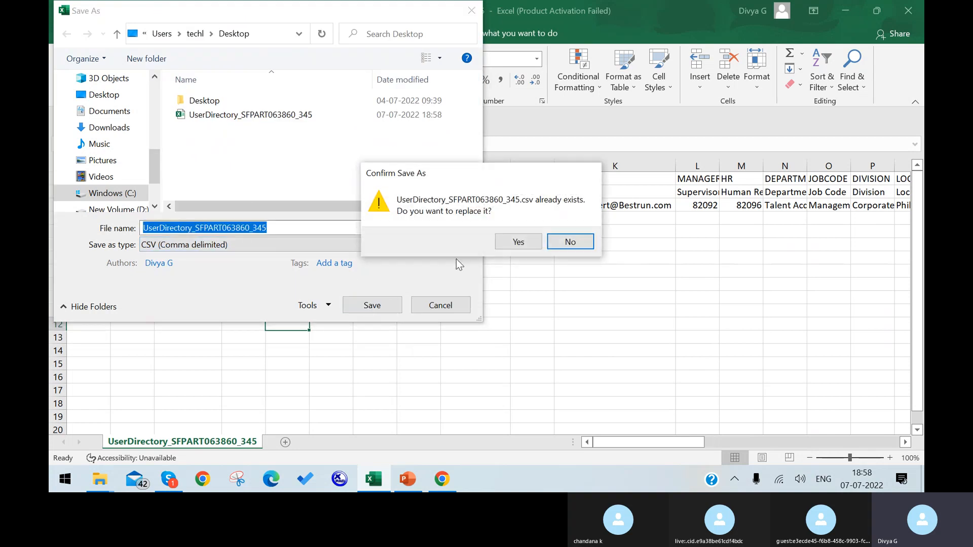
{"action": "left_click", "coordinate": [504, 247]}
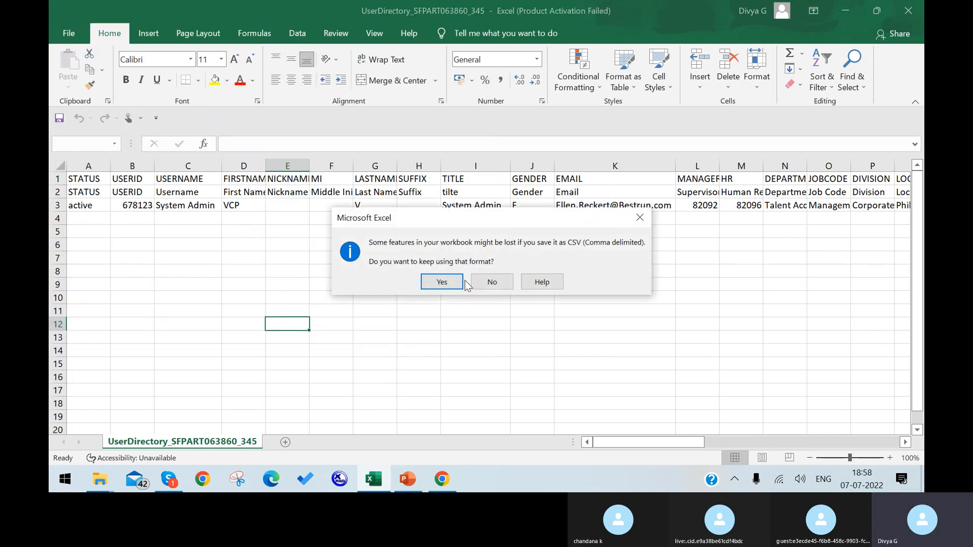
{"action": "left_click", "coordinate": [445, 285]}
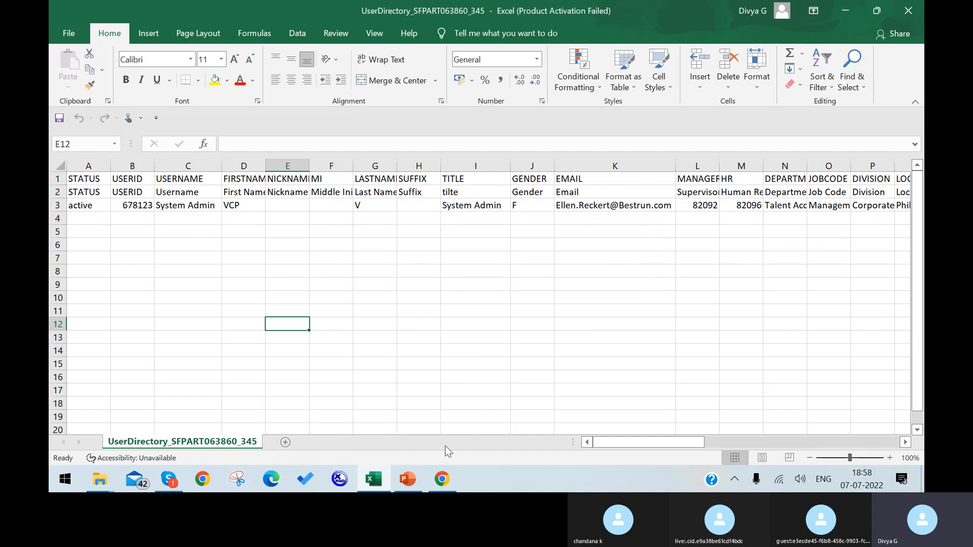
{"action": "left_click", "coordinate": [440, 482]}
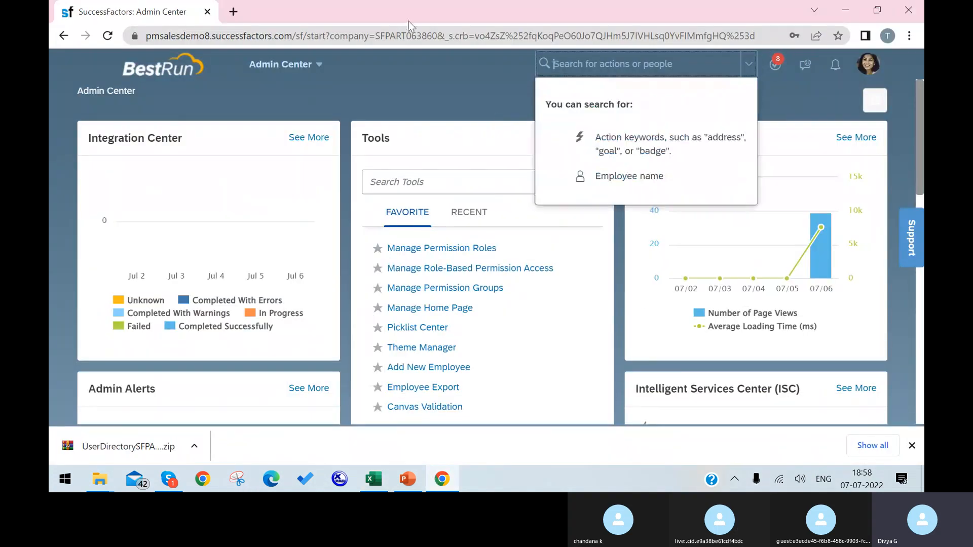
Step: Open the Import Employee Data page from the header search
{"action": "left_click", "coordinate": [623, 65]}
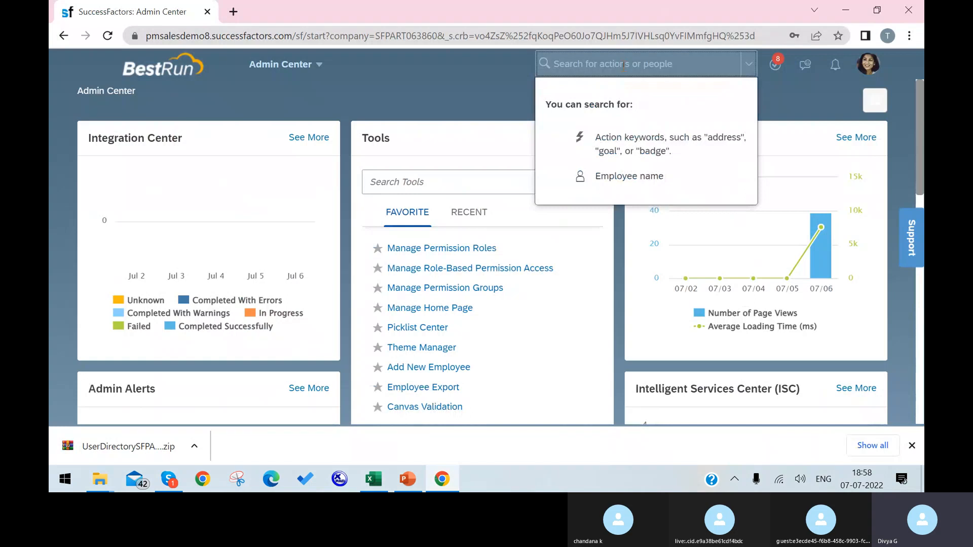
{"action": "type", "text": "import emplo"}
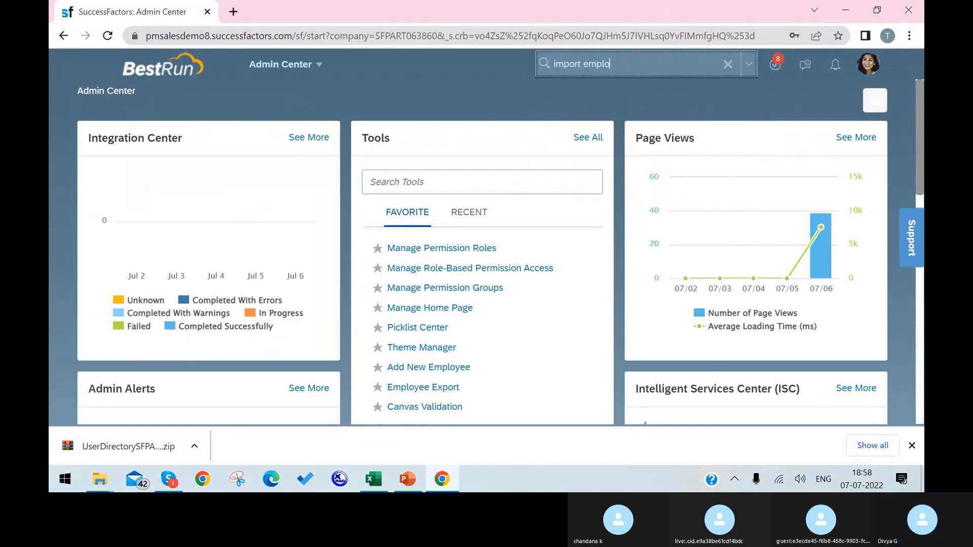
{"action": "type", "text": "yee"}
{"action": "left_click", "coordinate": [632, 105]}
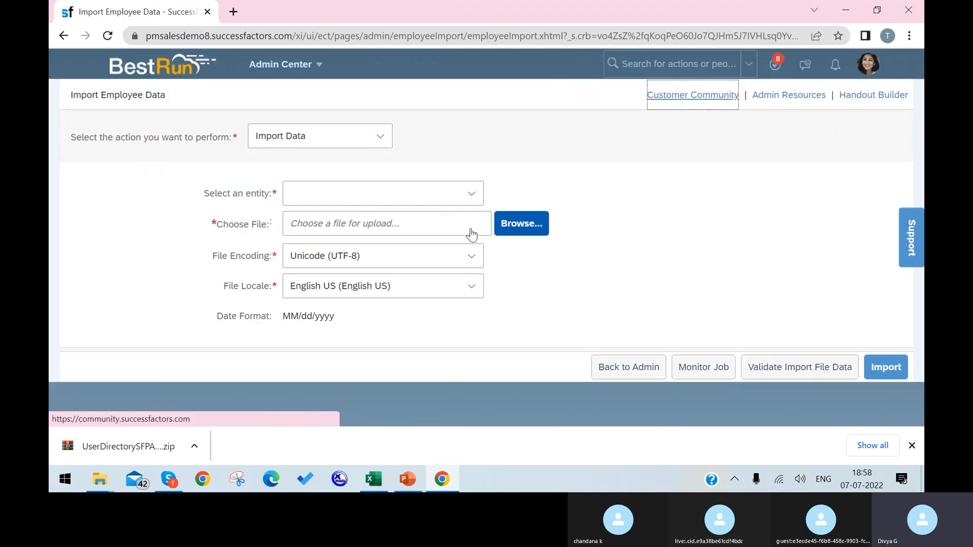
Step: Choose Basic Import as the entity and attach the UserDirectory_SFPART063860_345 CSV
{"action": "left_click", "coordinate": [471, 193]}
{"action": "left_click", "coordinate": [446, 222]}
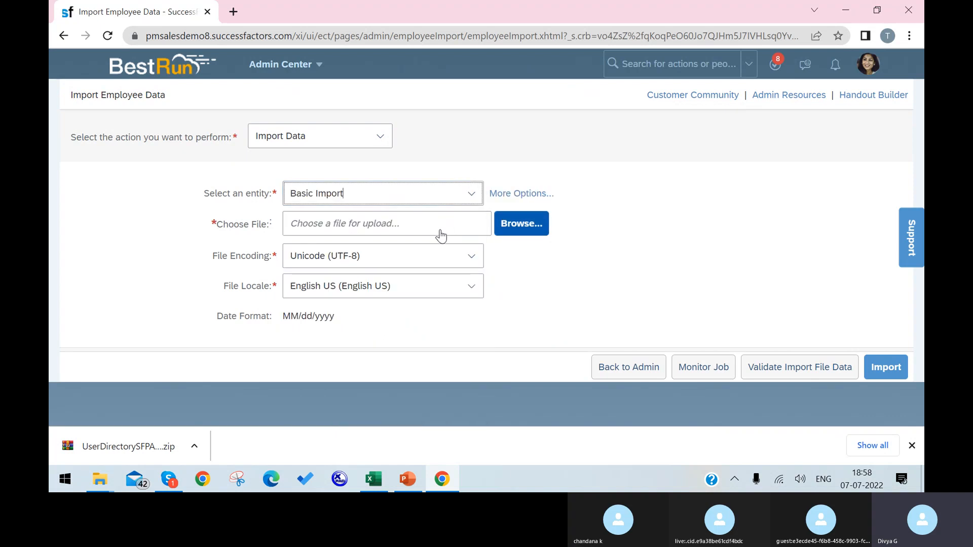
{"action": "left_click", "coordinate": [498, 224]}
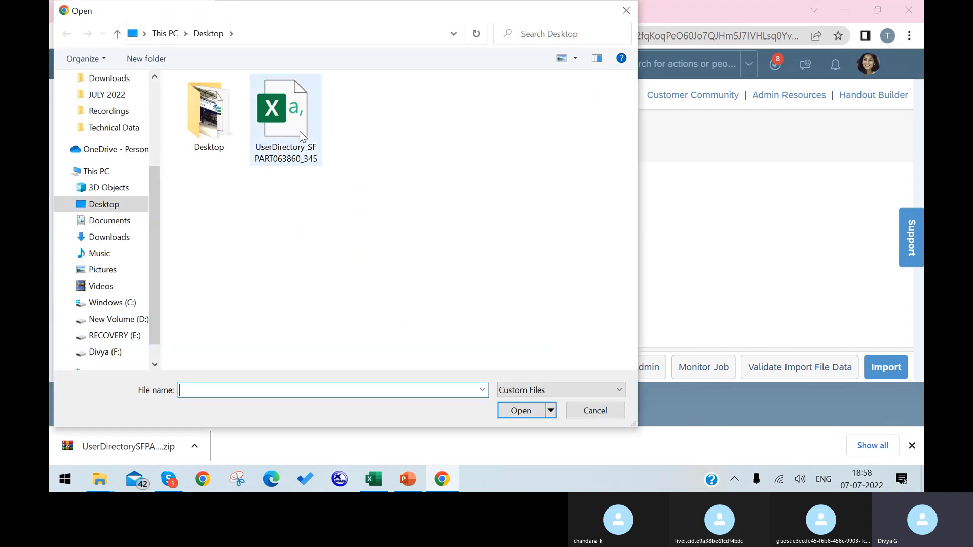
{"action": "left_click", "coordinate": [300, 131]}
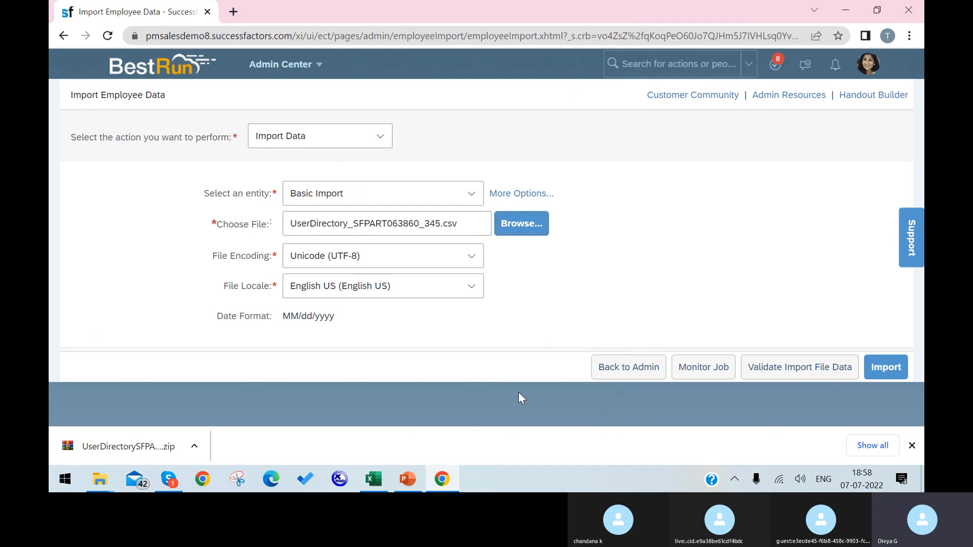
Step: Reattach and validate the UserDirectory CSV, revealing a missing CUSTOM11 value and invalid username System Admin
{"action": "left_click", "coordinate": [871, 365]}
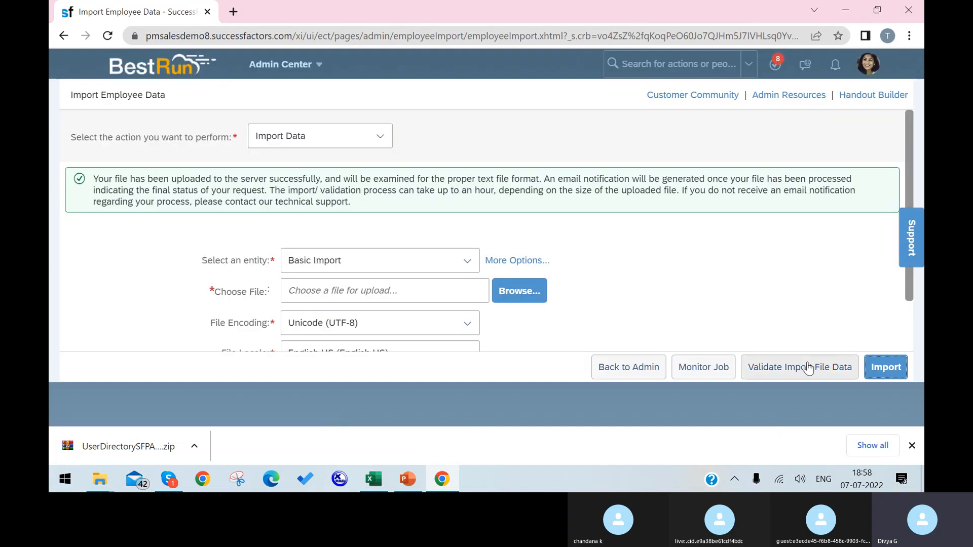
{"action": "left_click", "coordinate": [807, 369]}
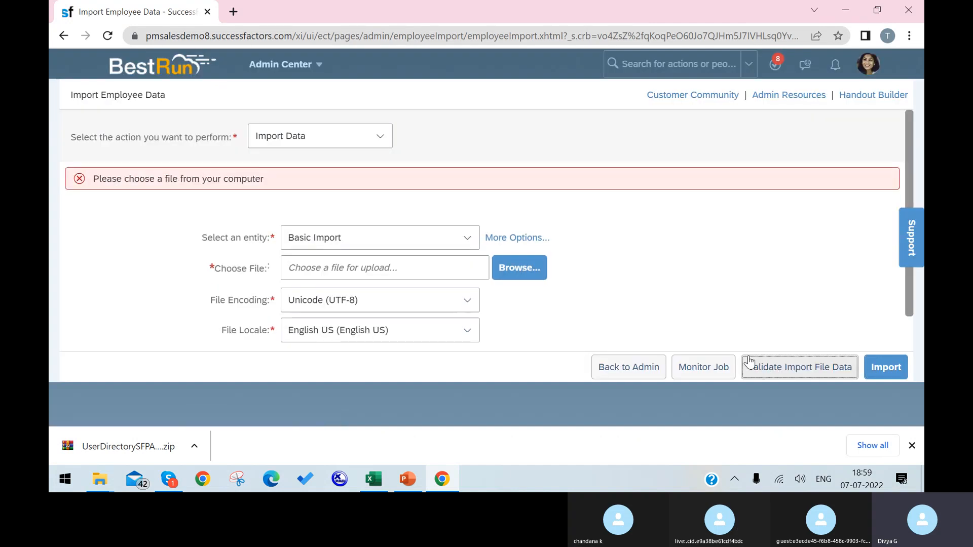
{"action": "left_click", "coordinate": [437, 266]}
{"action": "left_click", "coordinate": [286, 118]}
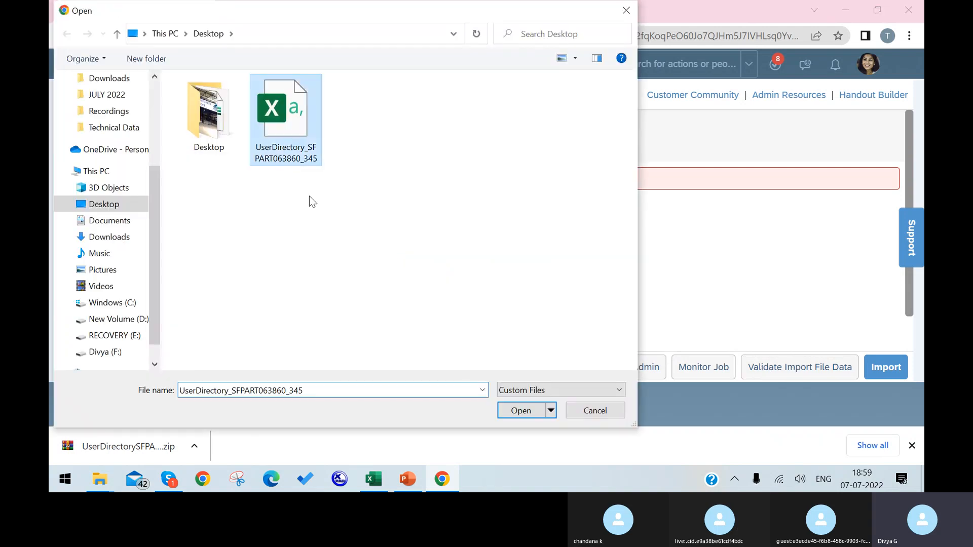
{"action": "left_click", "coordinate": [507, 412]}
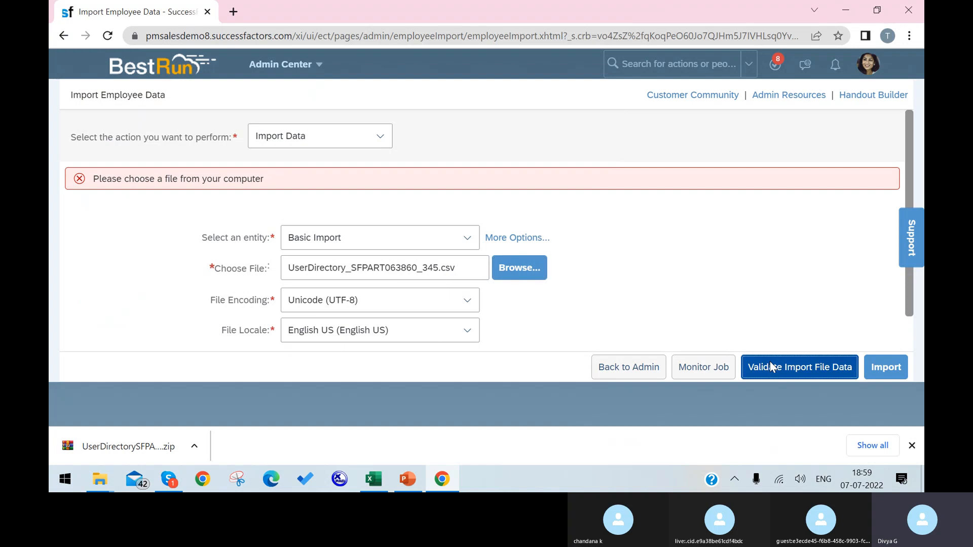
{"action": "left_click", "coordinate": [769, 365]}
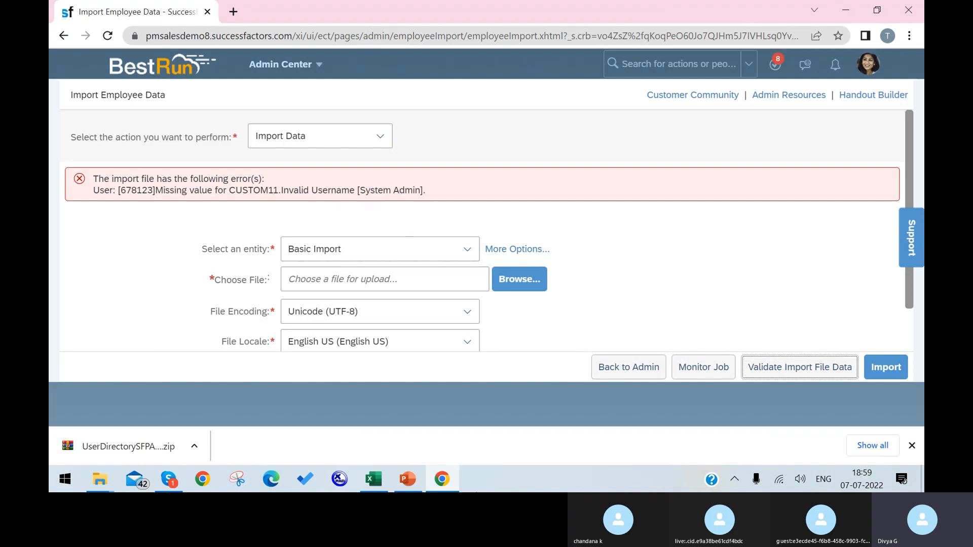
{"action": "left_click", "coordinate": [374, 479]}
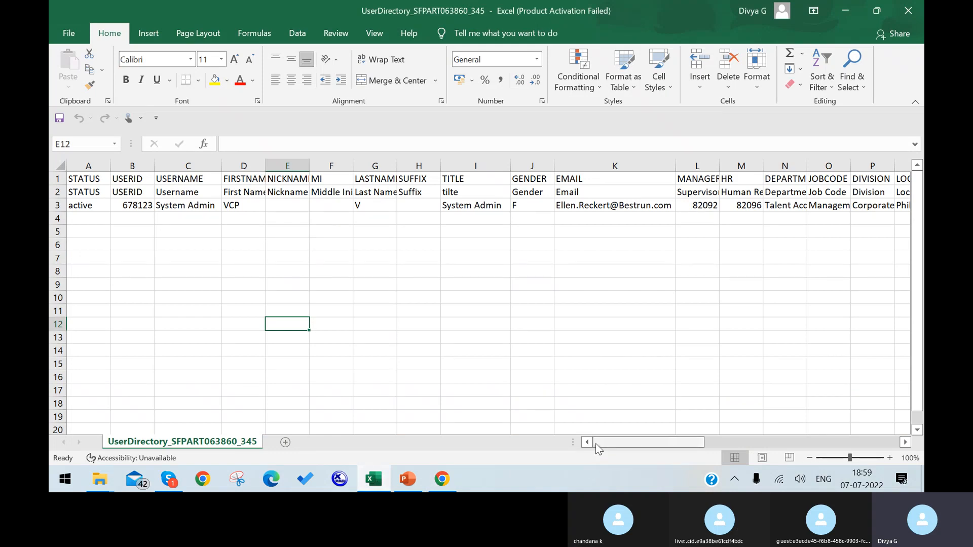
Step: Find the CUSTOM field columns and widen AJ, AW, AS and AT to show their headers
{"action": "key", "text": "ctrl+f"}
{"action": "type", "text": "cu"}
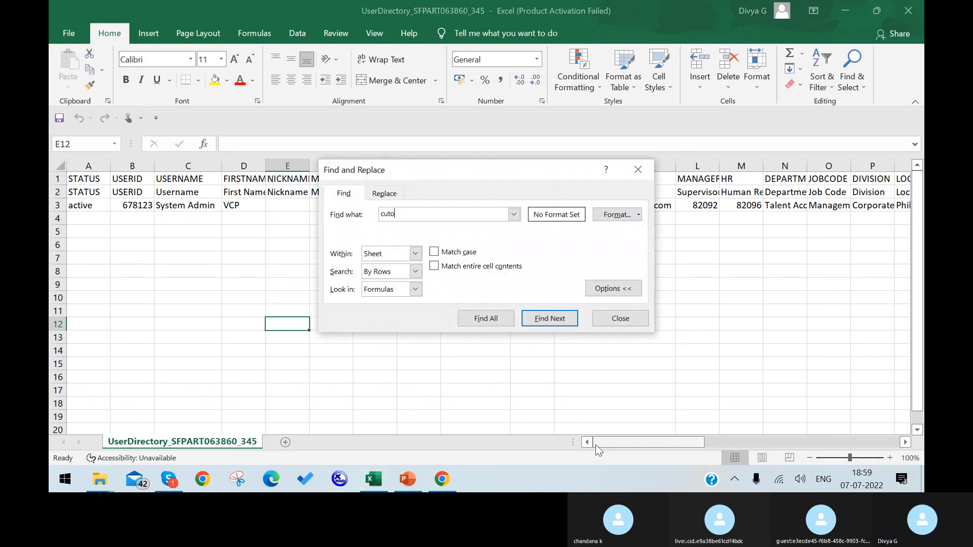
{"action": "type", "text": "to"}
{"action": "key", "text": "Return"}
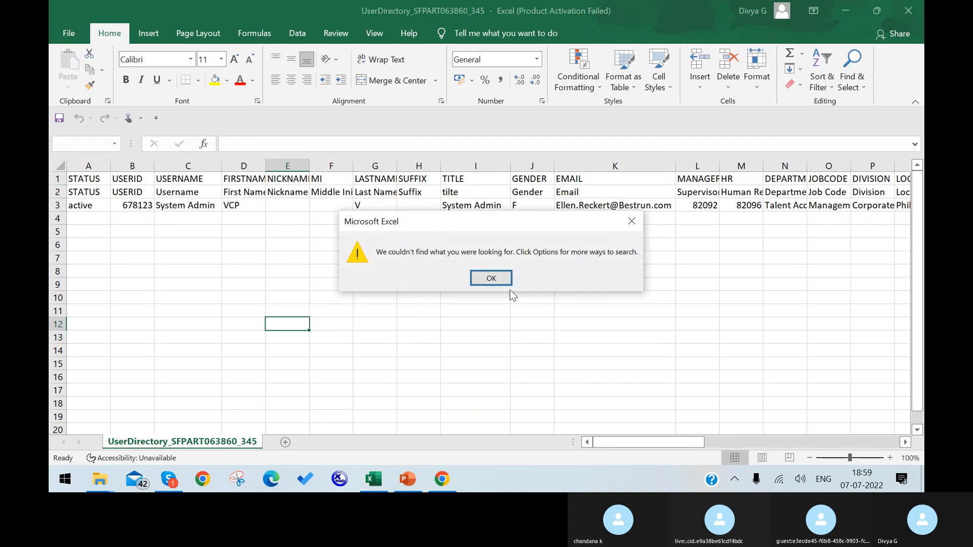
{"action": "left_click", "coordinate": [491, 279]}
{"action": "key", "text": "BackSpace"}
{"action": "key", "text": "BackSpace"}
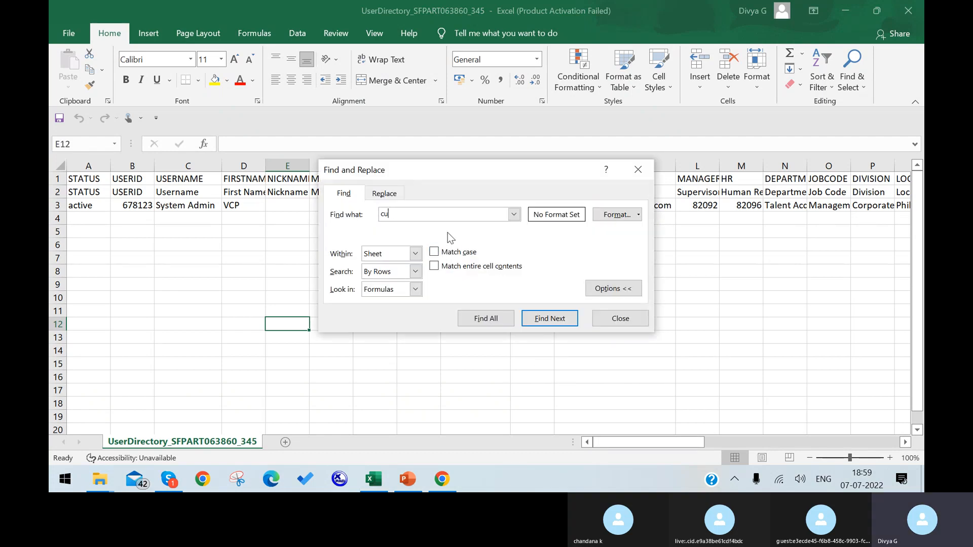
{"action": "type", "text": "stom"}
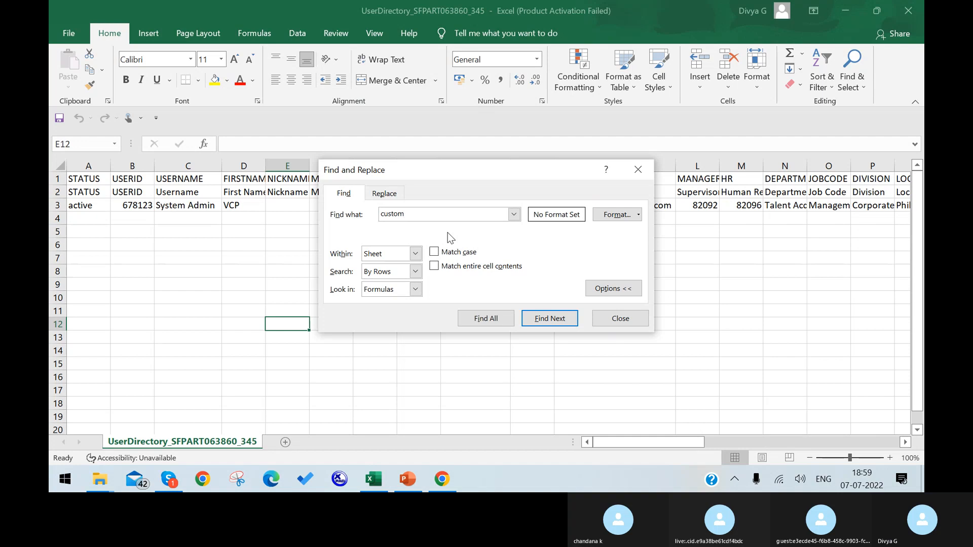
{"action": "key", "text": "Return"}
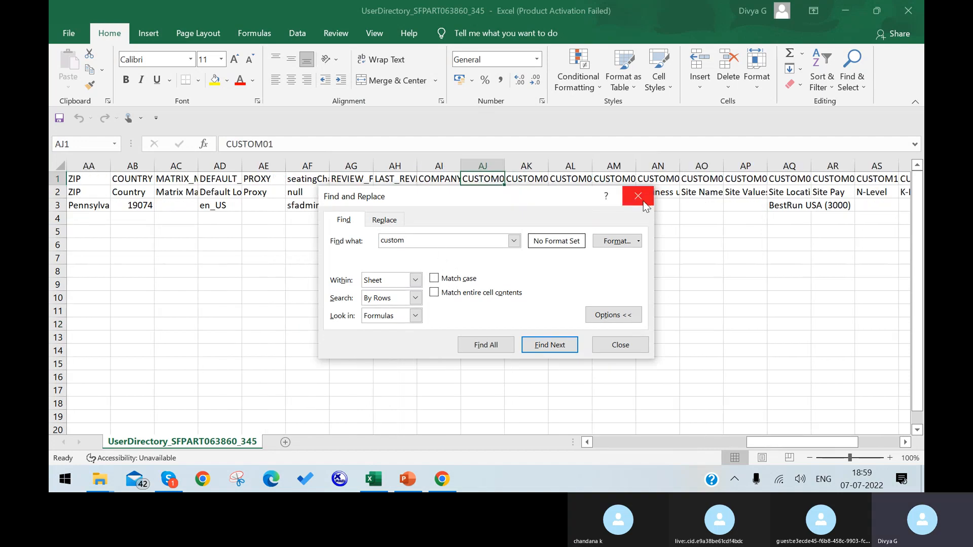
{"action": "left_click", "coordinate": [638, 197]}
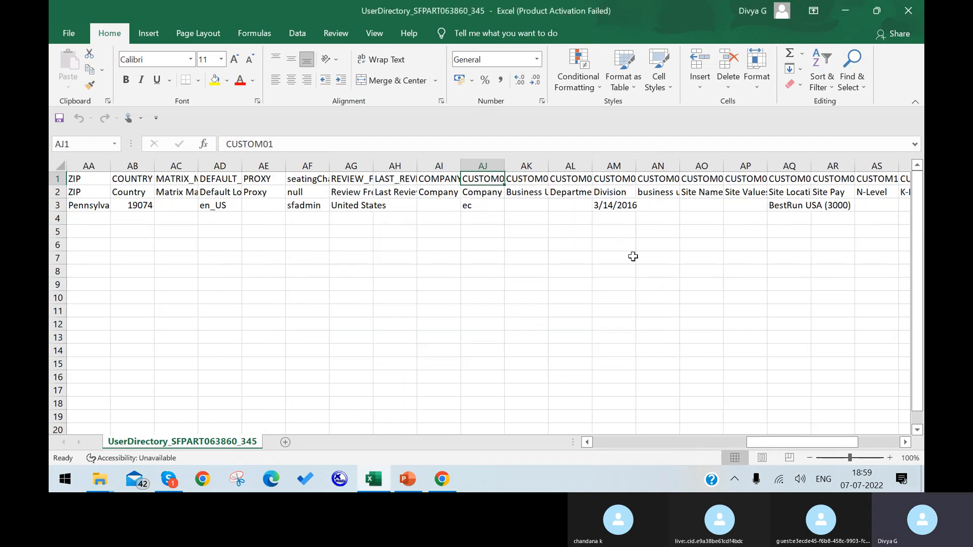
{"action": "double_click", "coordinate": [502, 163]}
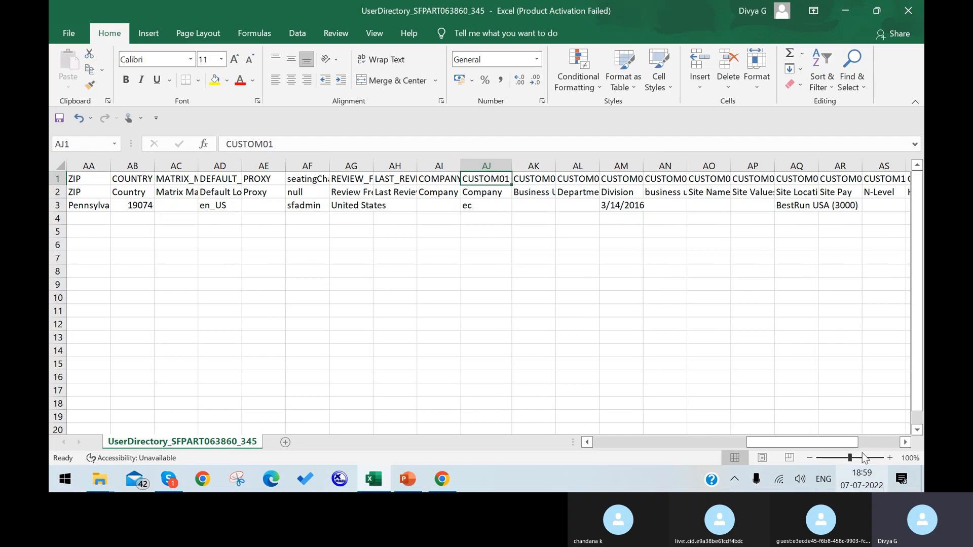
{"action": "left_click_drag", "start_coordinate": [840, 442], "coordinate": [880, 442]}
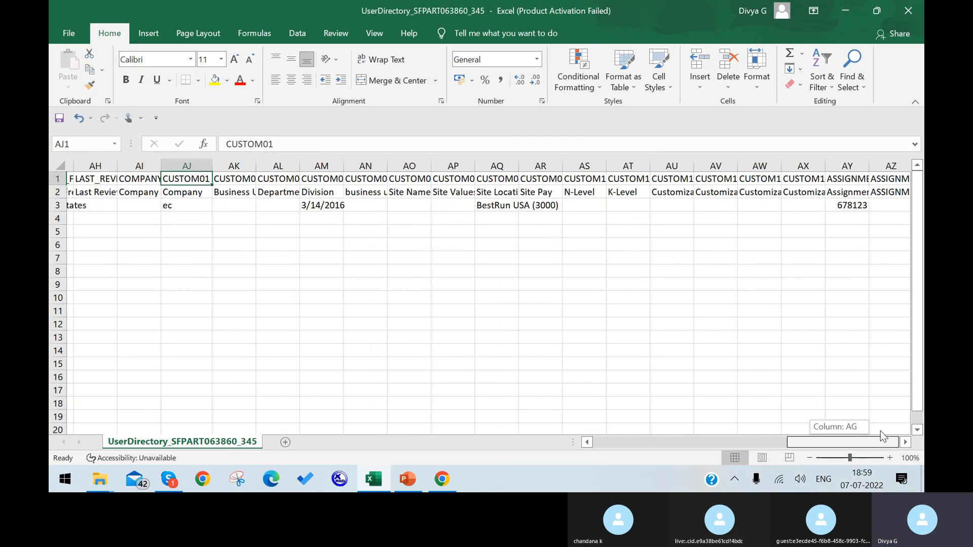
{"action": "double_click", "coordinate": [774, 166]}
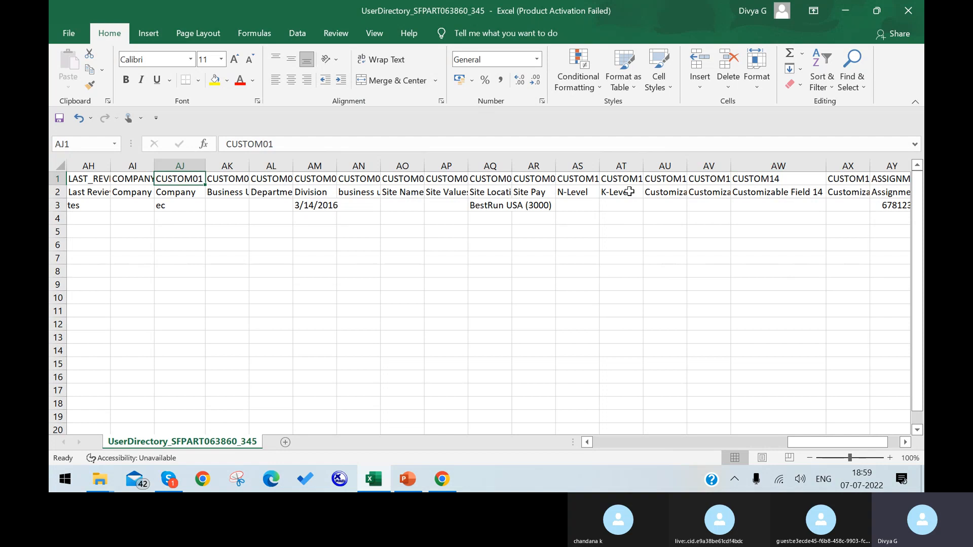
{"action": "double_click", "coordinate": [599, 166]}
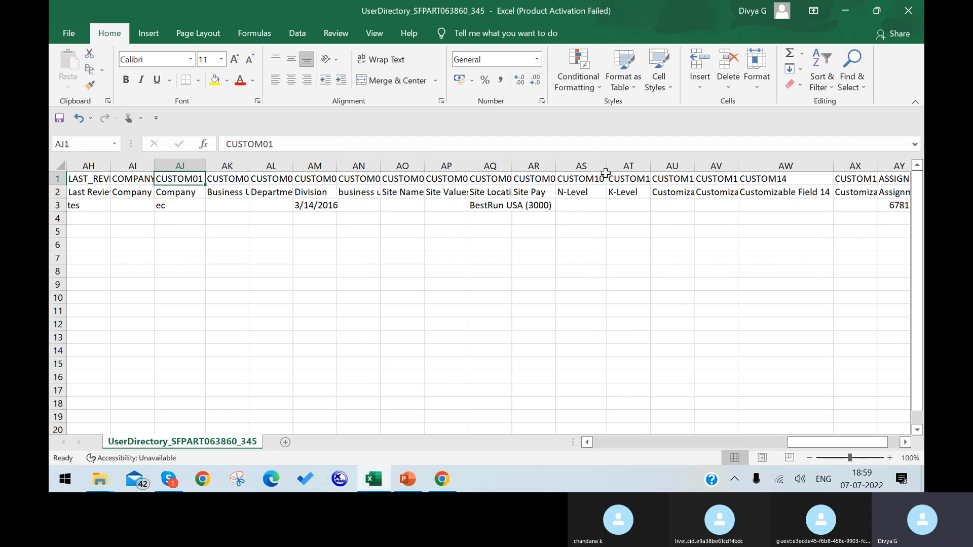
{"action": "double_click", "coordinate": [650, 159]}
Step: Enter 112 for CUSTOM11 in AT3 and change the username in C3 to VCP
{"action": "left_click", "coordinate": [638, 205]}
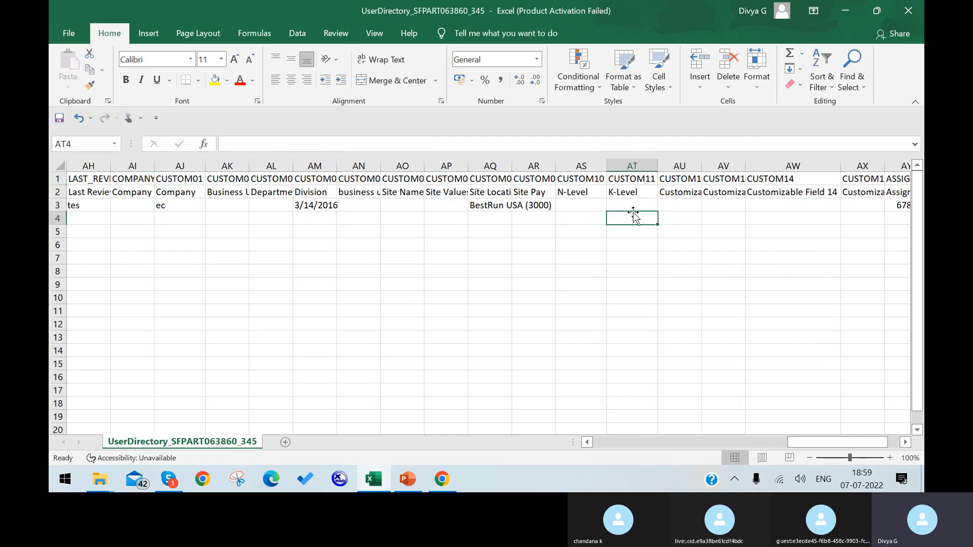
{"action": "type", "text": "112"}
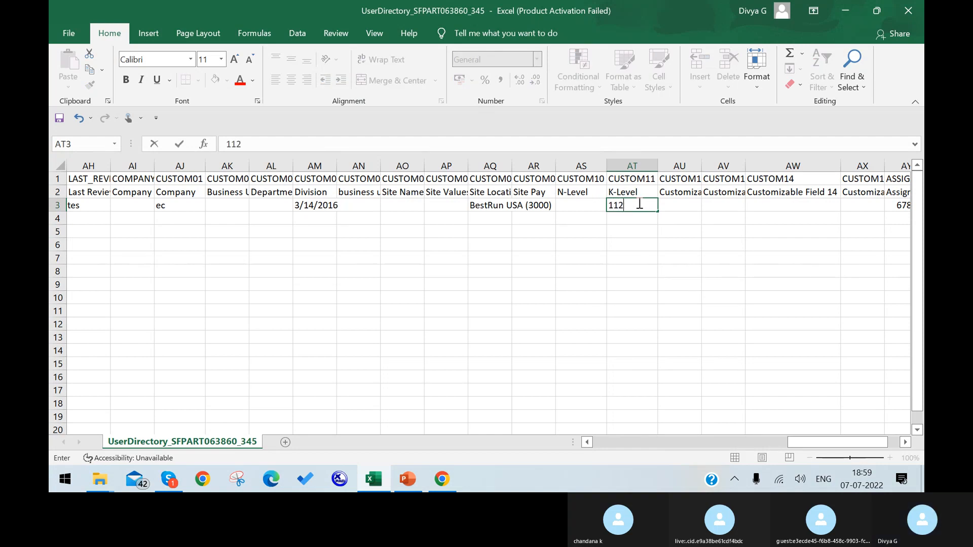
{"action": "left_click", "coordinate": [709, 445]}
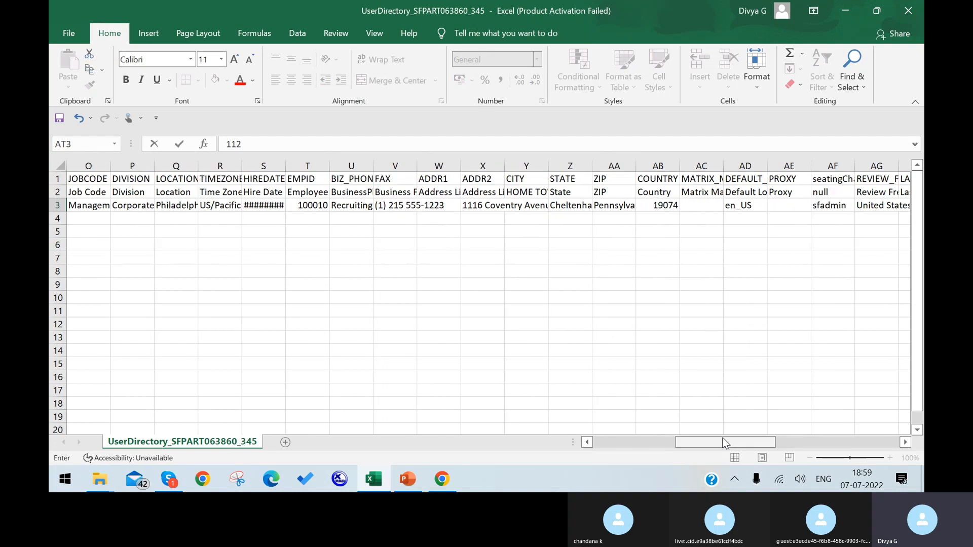
{"action": "left_click_drag", "start_coordinate": [716, 444], "coordinate": [508, 421]}
{"action": "left_click", "coordinate": [185, 206]}
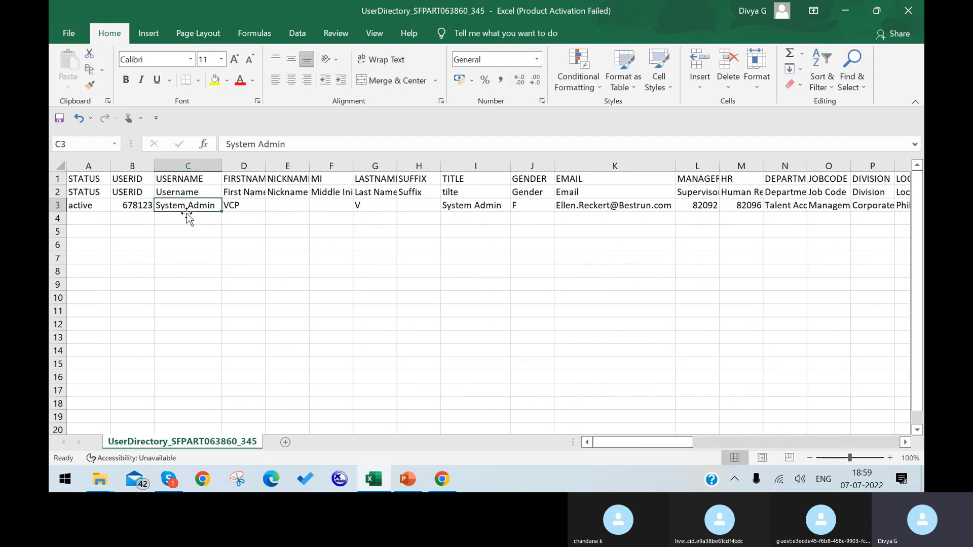
{"action": "type", "text": "VCP"}
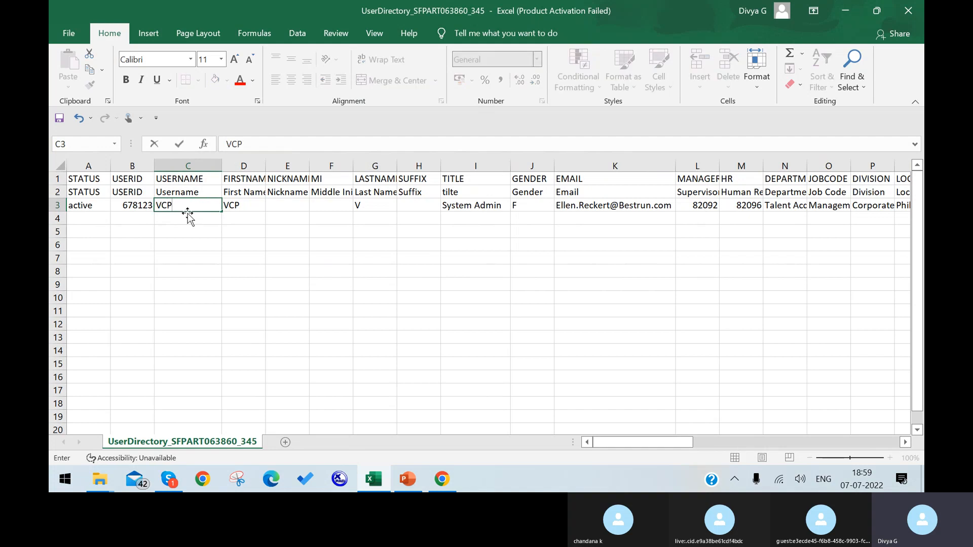
{"action": "left_click", "coordinate": [476, 348]}
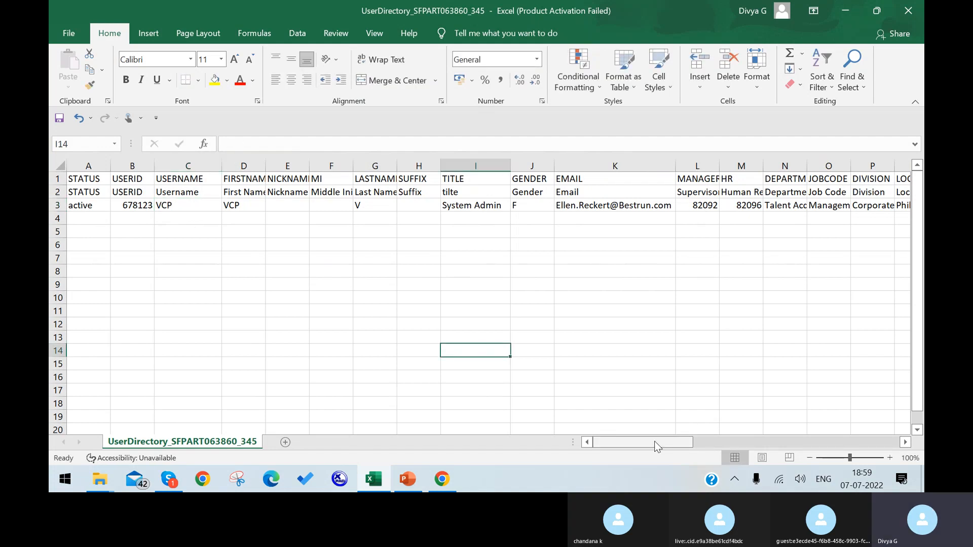
Step: Save the corrected sheet as CSV over the Desktop's UserDirectory_SFPART063860_345.csv, keeping CSV format
{"action": "left_click", "coordinate": [69, 33]}
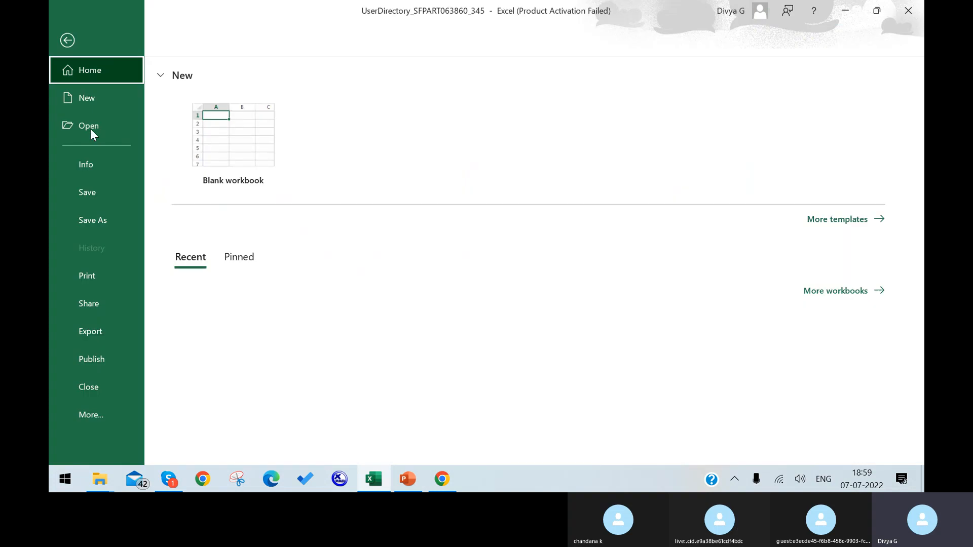
{"action": "left_click", "coordinate": [118, 220]}
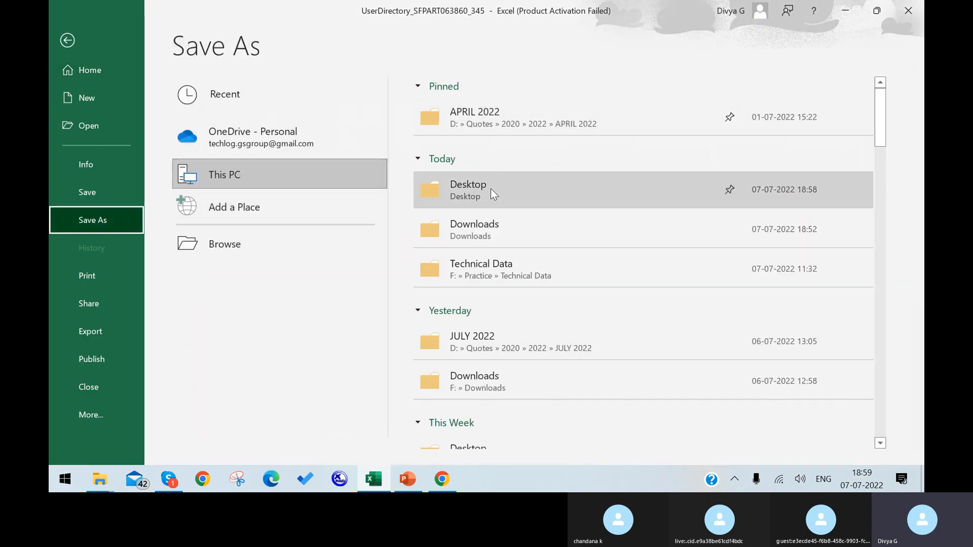
{"action": "left_click", "coordinate": [491, 188]}
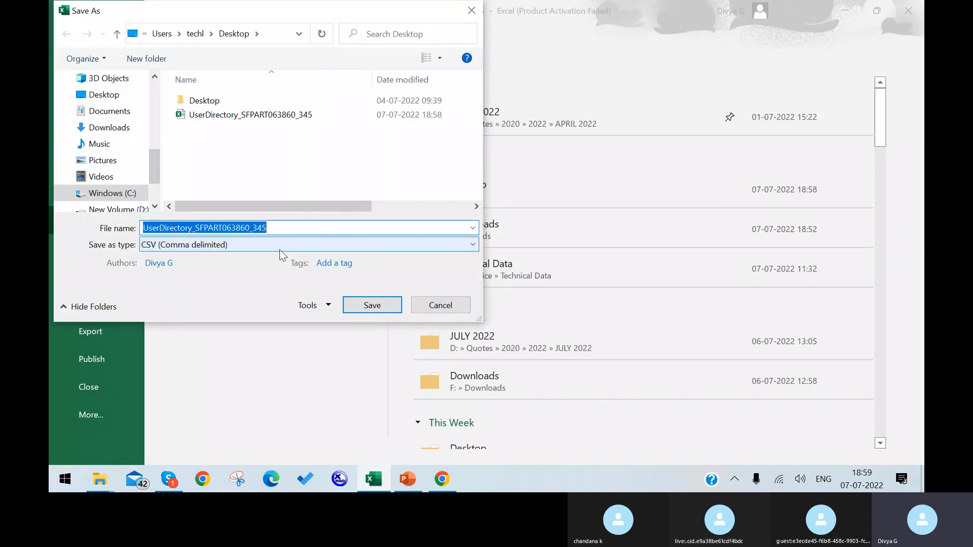
{"action": "left_click", "coordinate": [357, 309]}
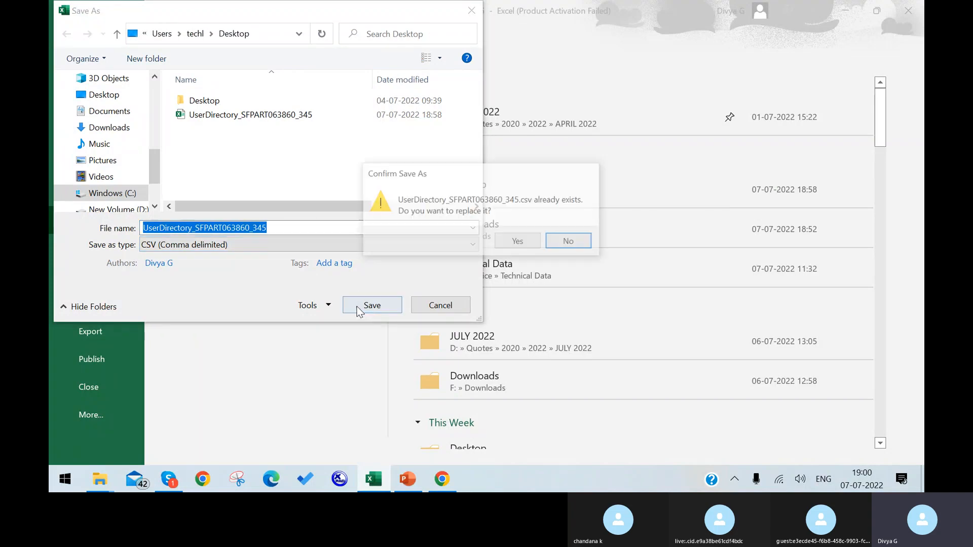
{"action": "left_click", "coordinate": [521, 239]}
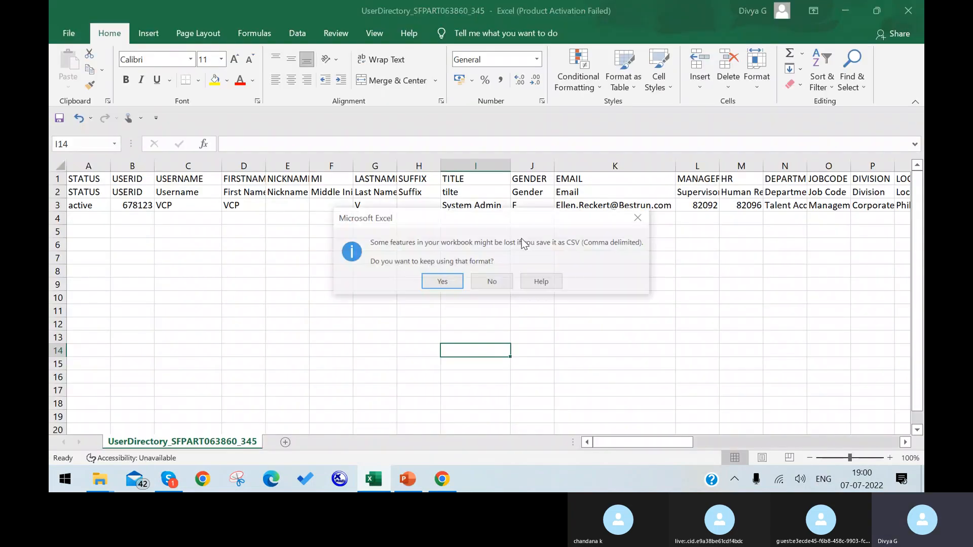
{"action": "left_click", "coordinate": [442, 282]}
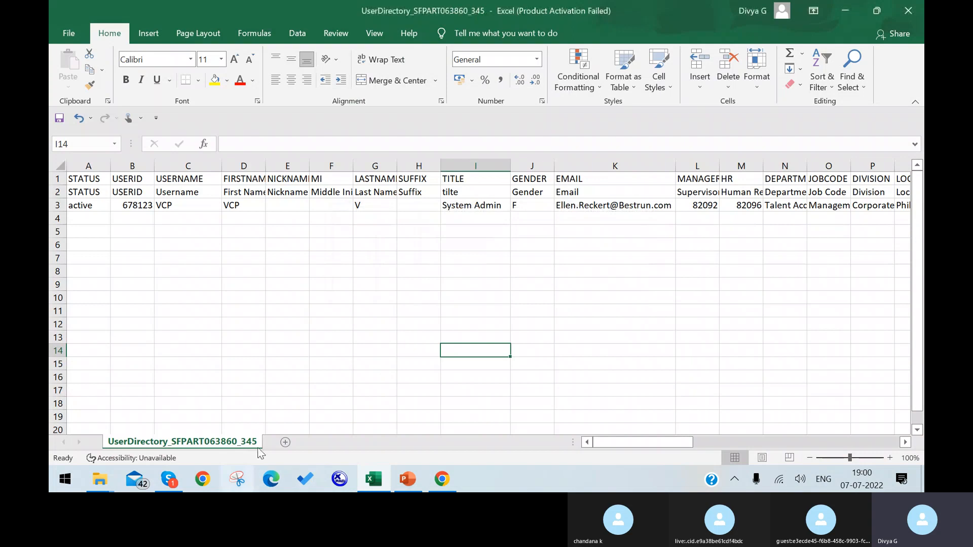
{"action": "left_click", "coordinate": [443, 479]}
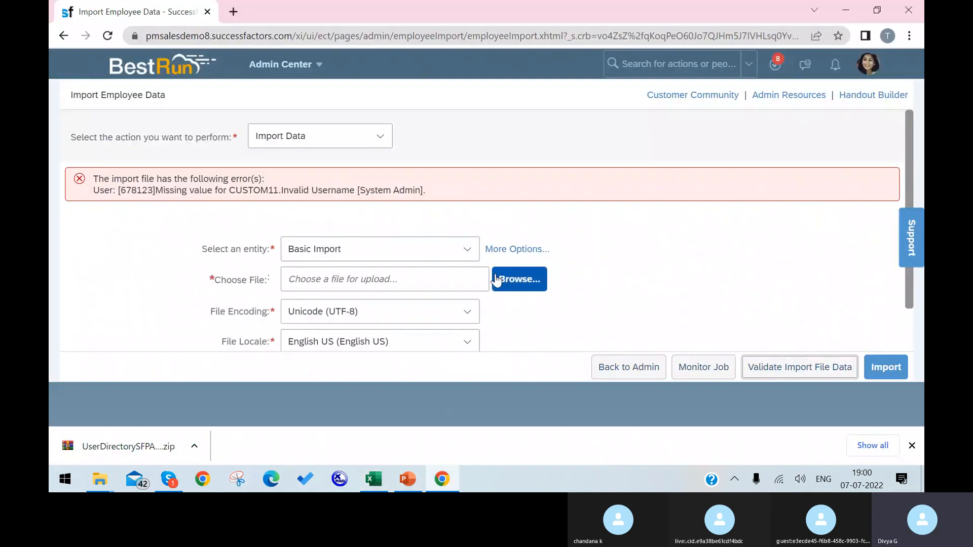
Step: Attach UserDirectory_SFPART063860_345.csv from the Desktop, validate its data, and submit the import
{"action": "left_click", "coordinate": [518, 279]}
{"action": "left_click", "coordinate": [285, 120]}
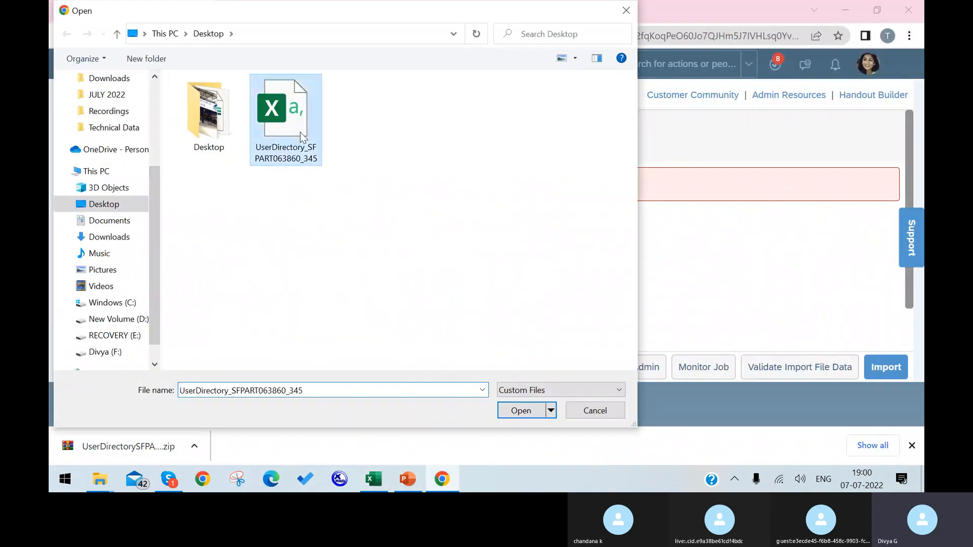
{"action": "left_click", "coordinate": [516, 390]}
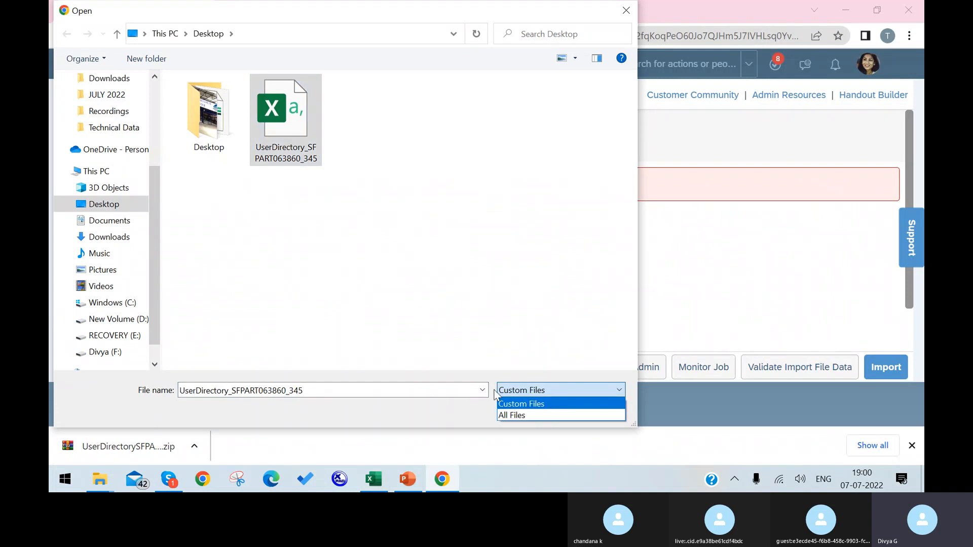
{"action": "left_click", "coordinate": [521, 403]}
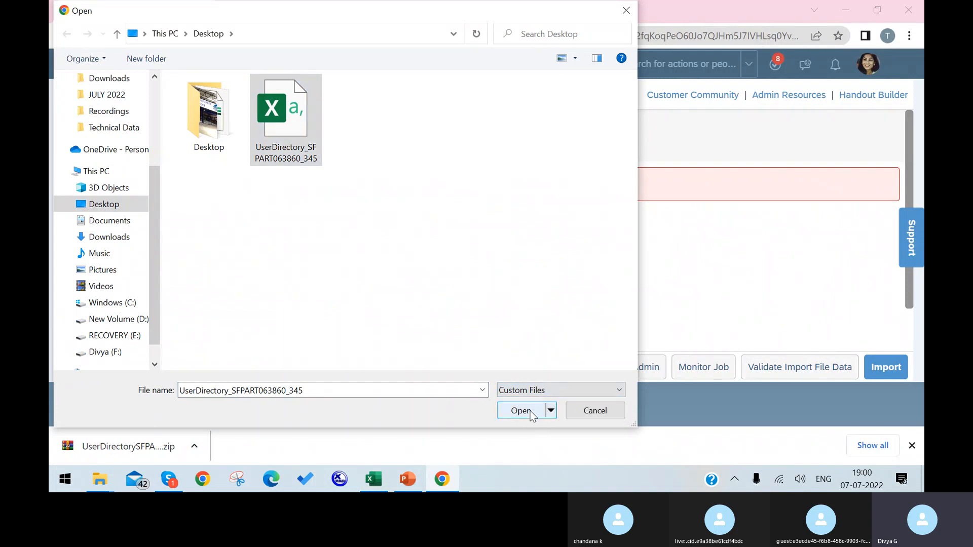
{"action": "left_click", "coordinate": [521, 410]}
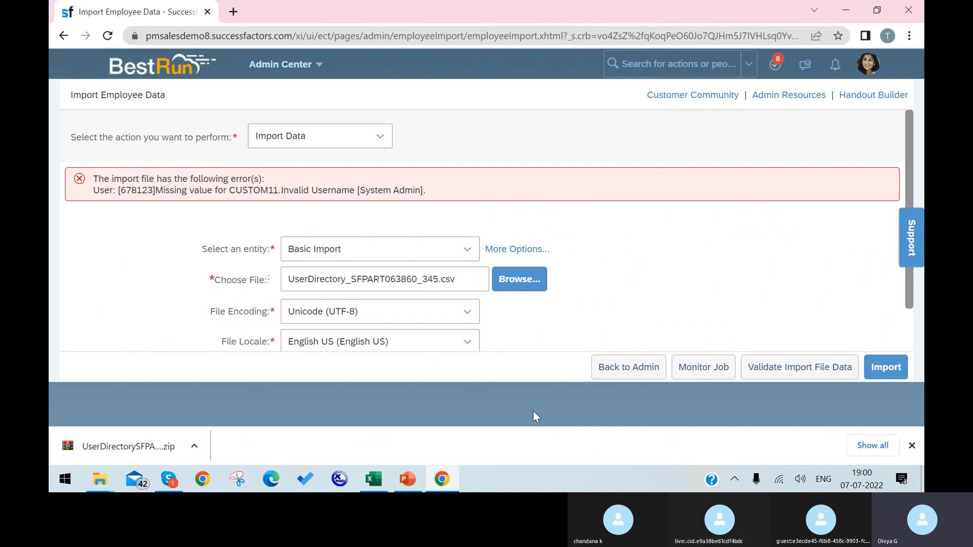
{"action": "left_click", "coordinate": [772, 365]}
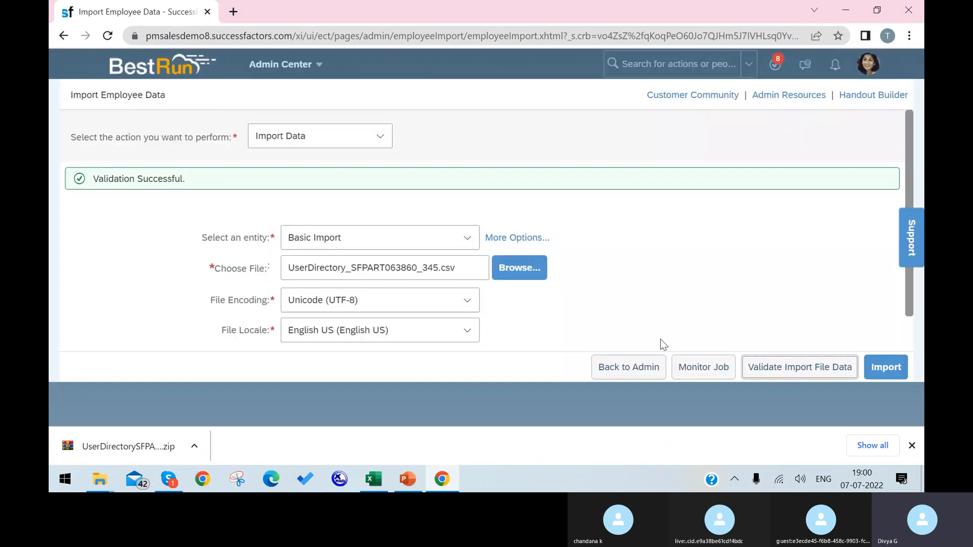
{"action": "left_click", "coordinate": [886, 367]}
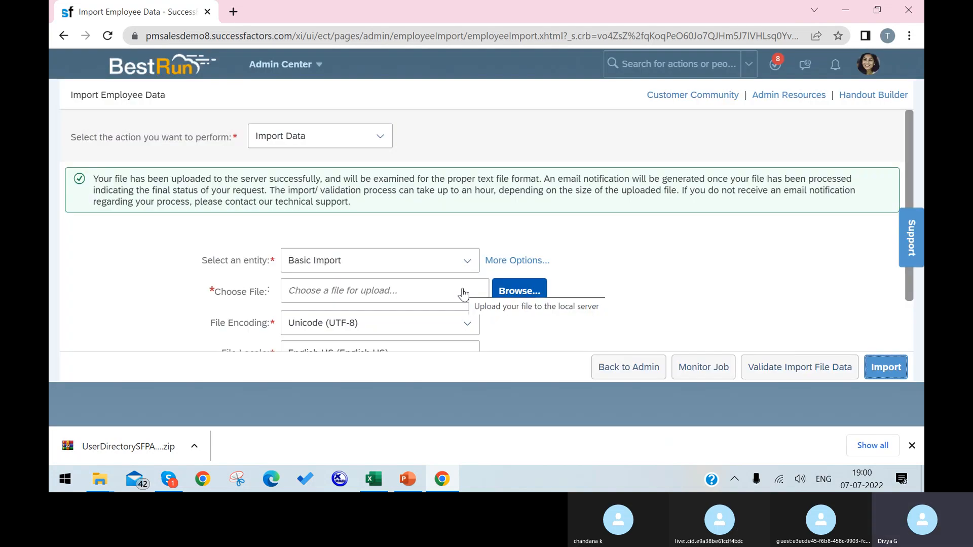
{"action": "left_click", "coordinate": [661, 62]}
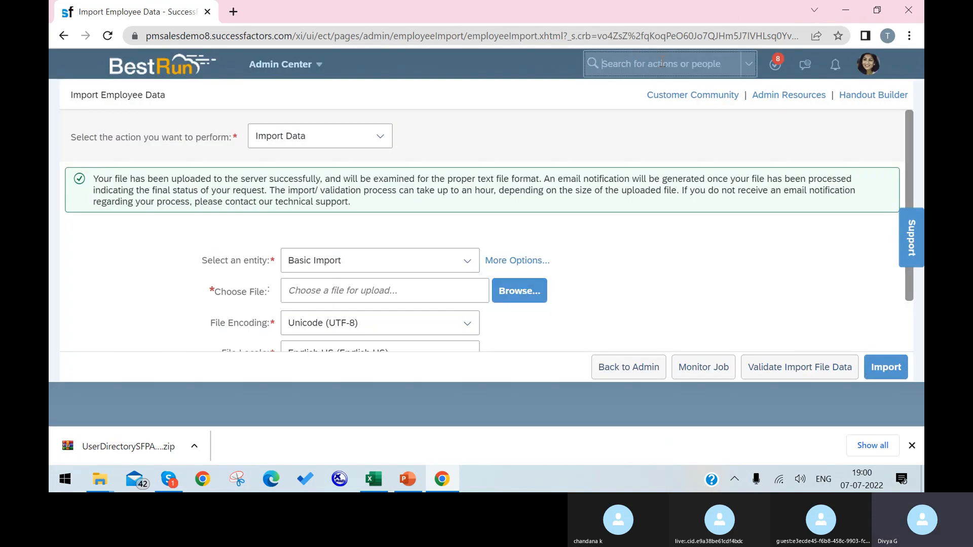
{"action": "type", "text": "67"}
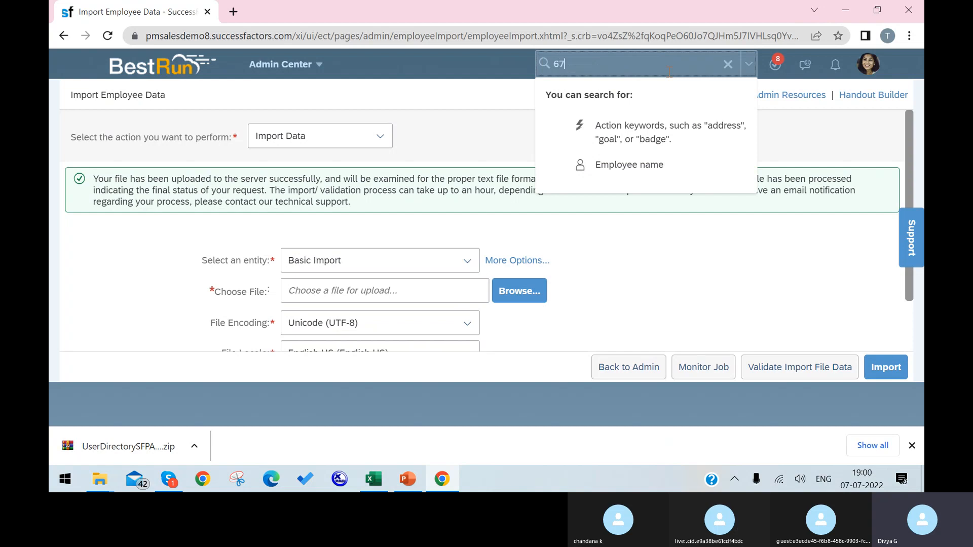
{"action": "type", "text": "8123"}
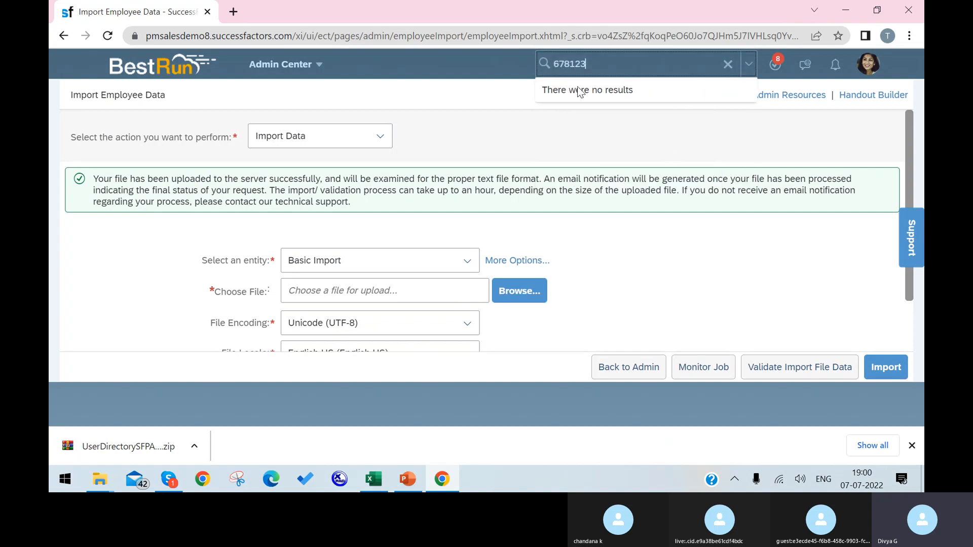
{"action": "left_click", "coordinate": [107, 36]}
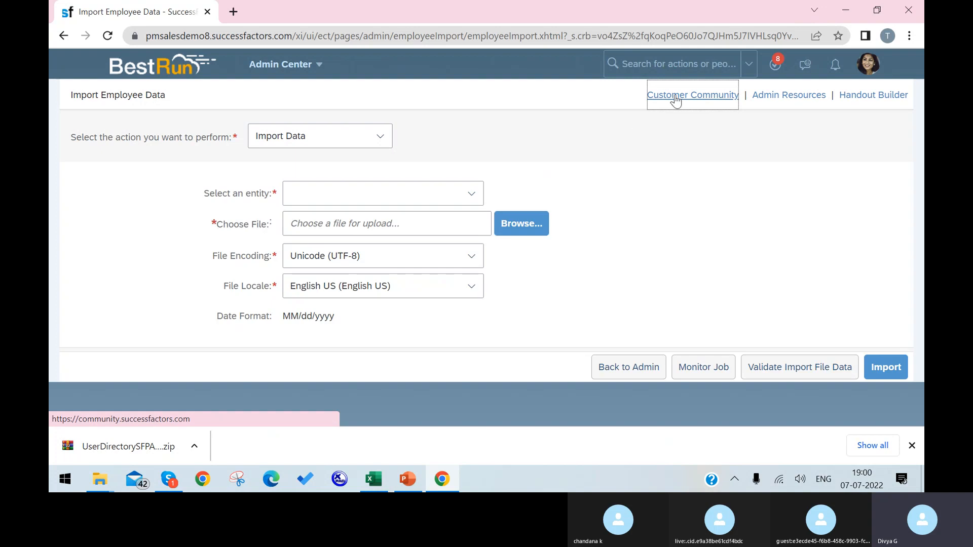
{"action": "left_click", "coordinate": [696, 60]}
{"action": "type", "text": "678123"}
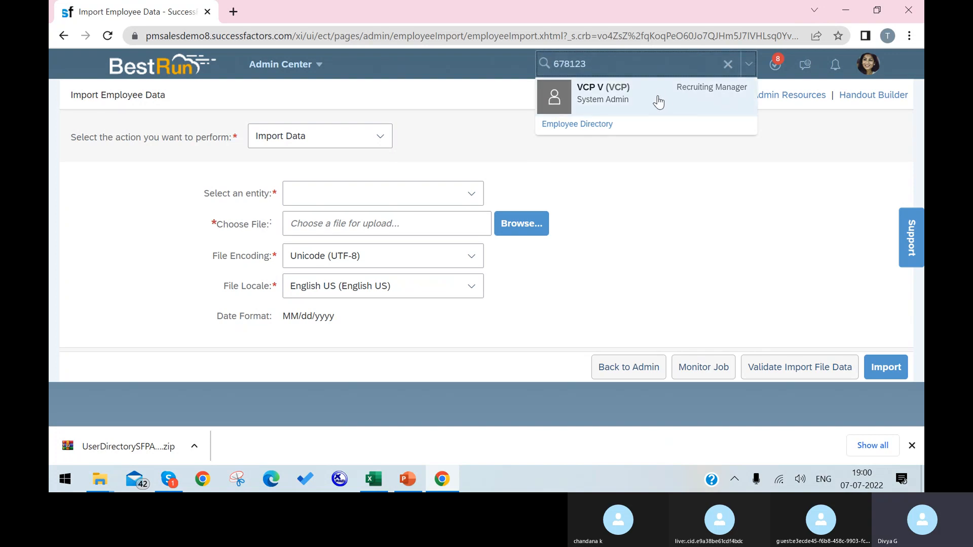
{"action": "mouse_move", "coordinate": [659, 103]}
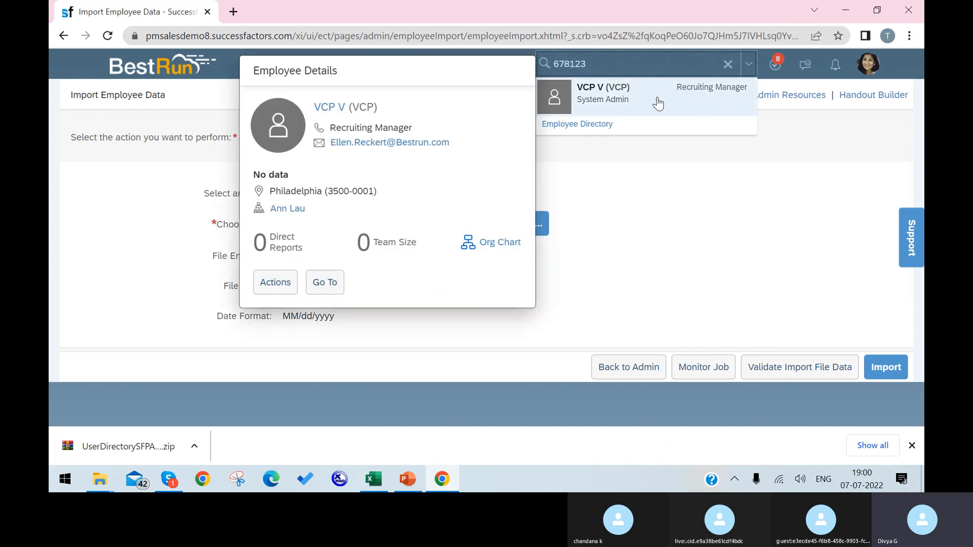
{"action": "left_click", "coordinate": [659, 102]}
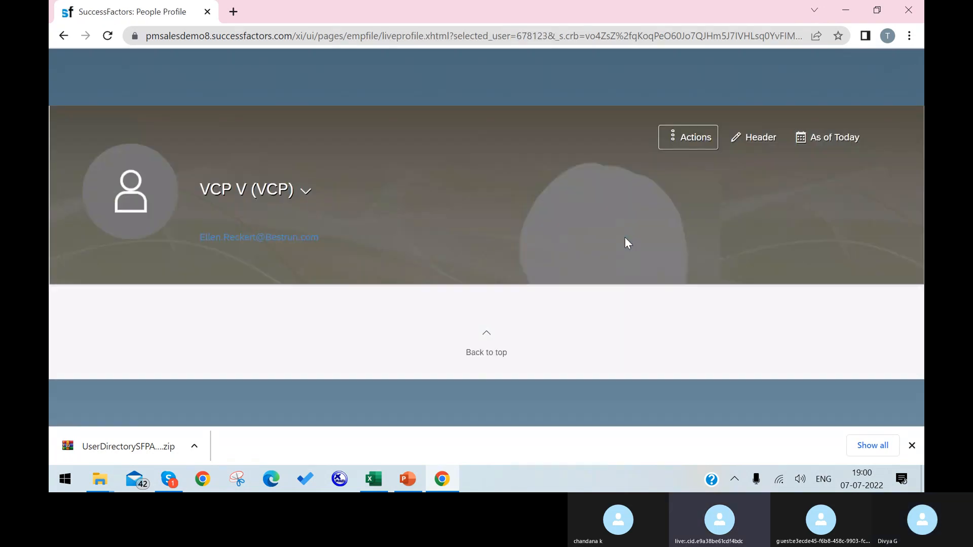
Step: Review the loaded profile, dismiss the low battery warning, and stop sharing the screen in Skype
{"action": "left_click", "coordinate": [88, 189]}
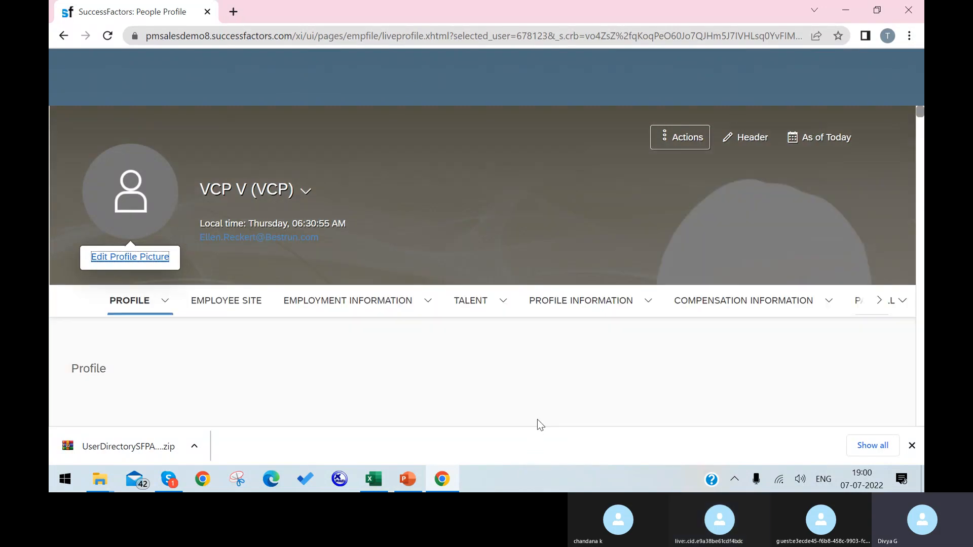
{"action": "scroll", "coordinate": [537, 418], "scroll_direction": "down", "scroll_amount": 1}
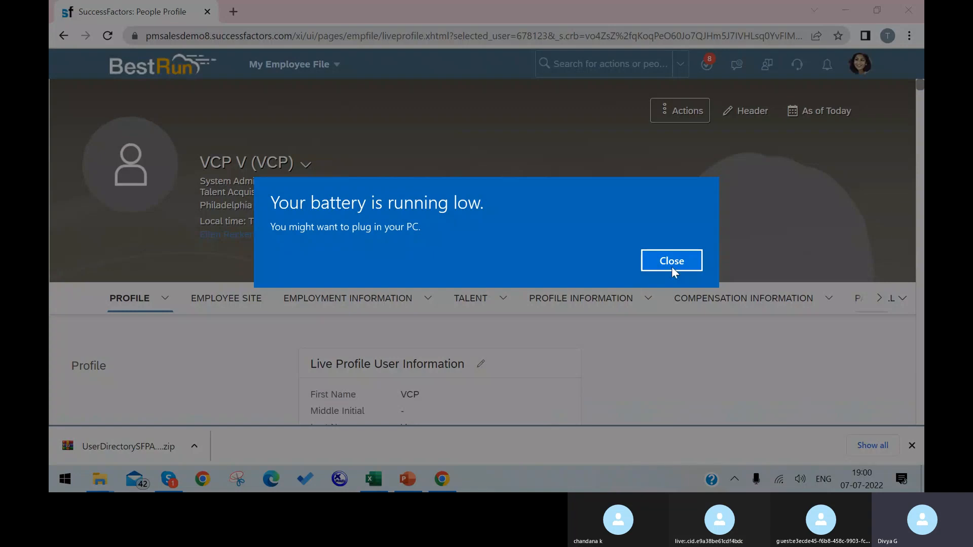
{"action": "left_click", "coordinate": [672, 266]}
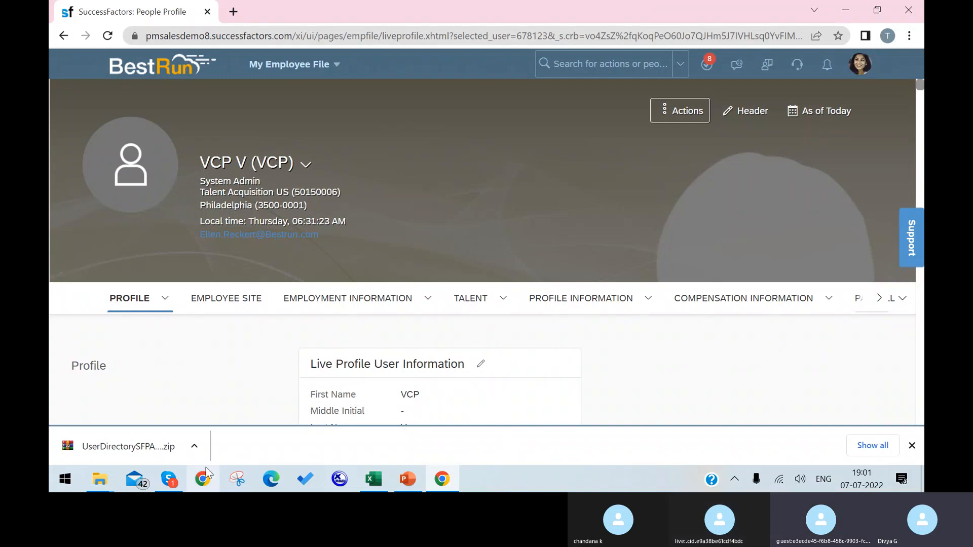
{"action": "left_click", "coordinate": [169, 479]}
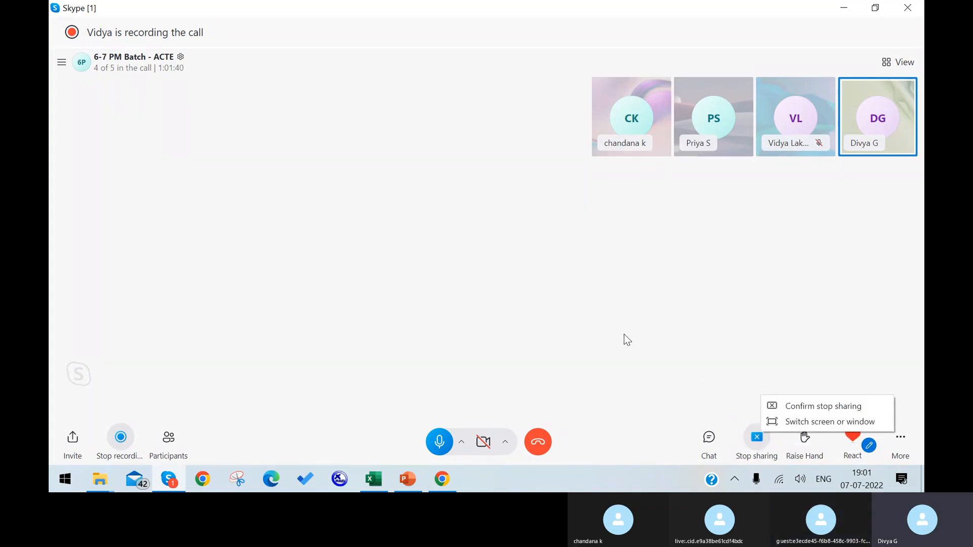
{"action": "left_click", "coordinate": [789, 408]}
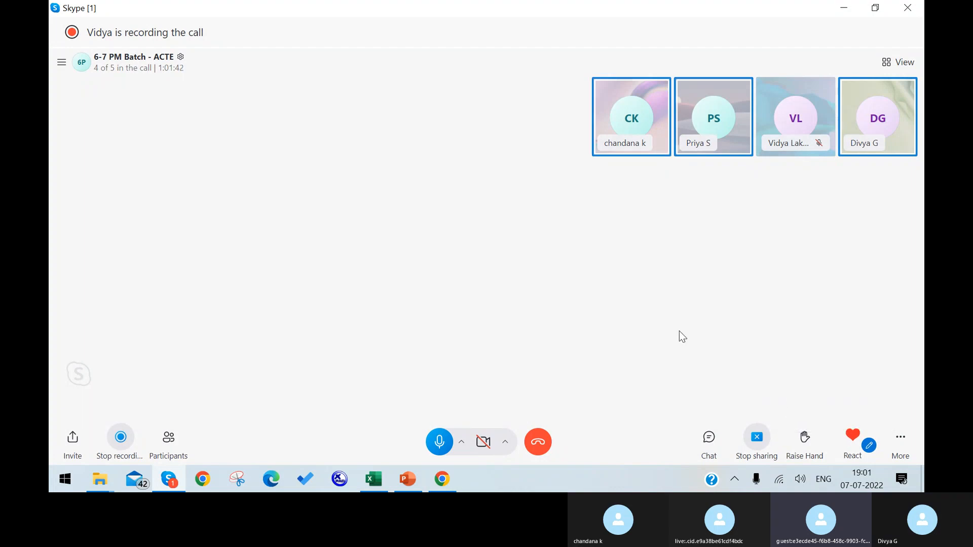